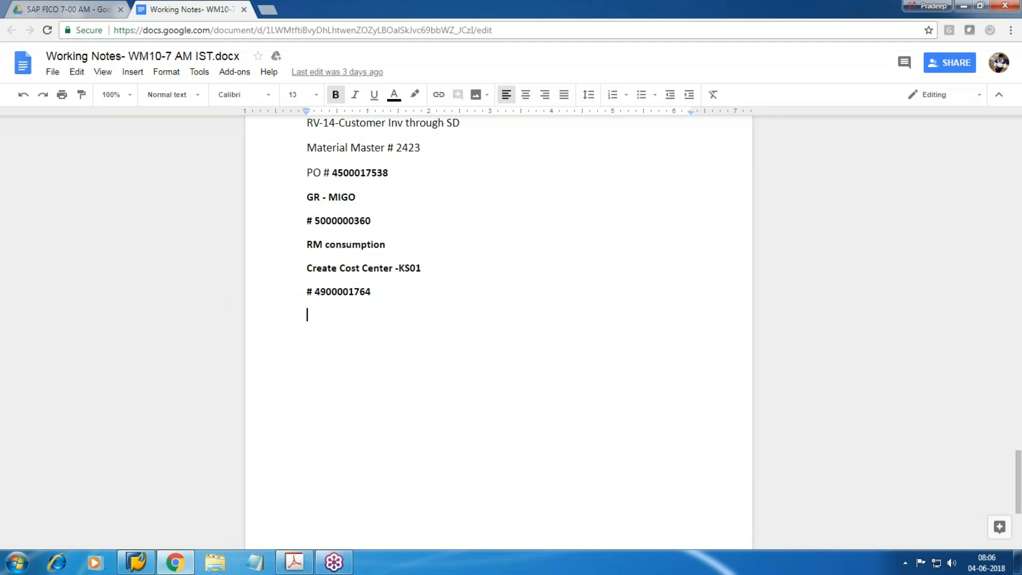
- Add the heading "TAX ON Sale/Purchase" at the end of the working notes, leaving a blank line above it
key(Return)
text(TAX ON S)
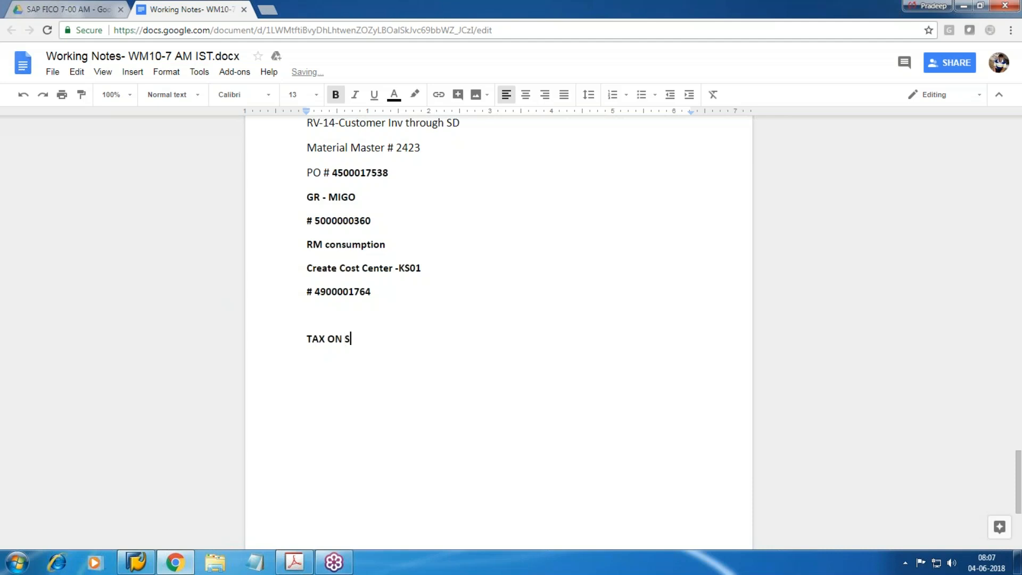
text(ale/Purchase)
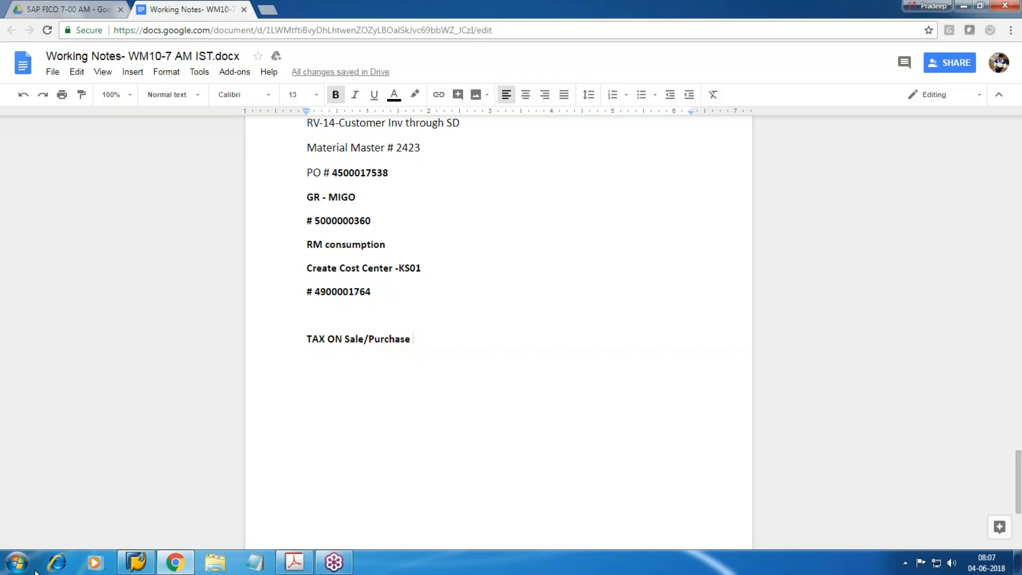
- Open a blank Excel workbook and enter the label "Base Price" in cell L2
click(16, 562)
click(71, 342)
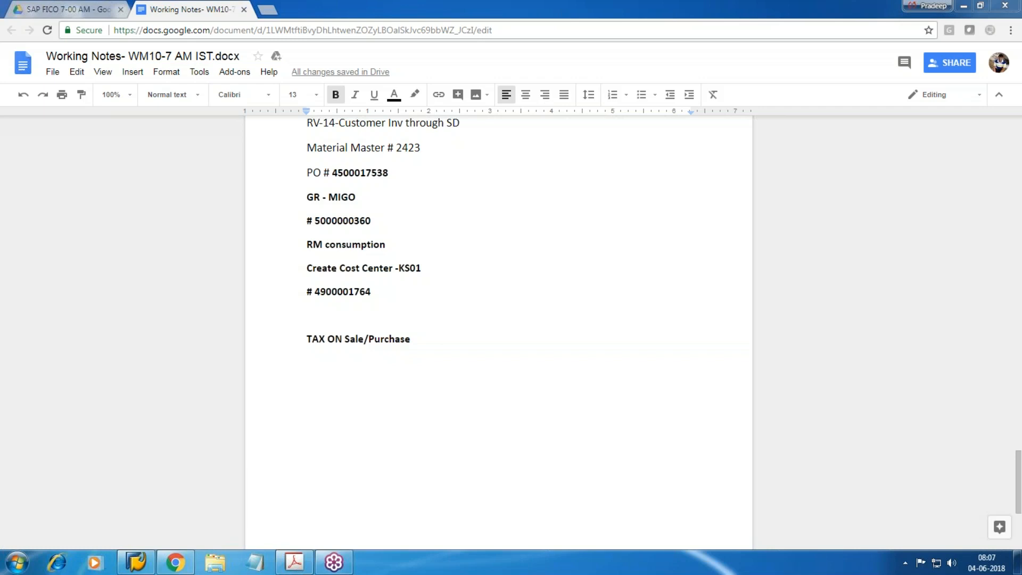
double_click(698, 71)
click(487, 241)
click(504, 137)
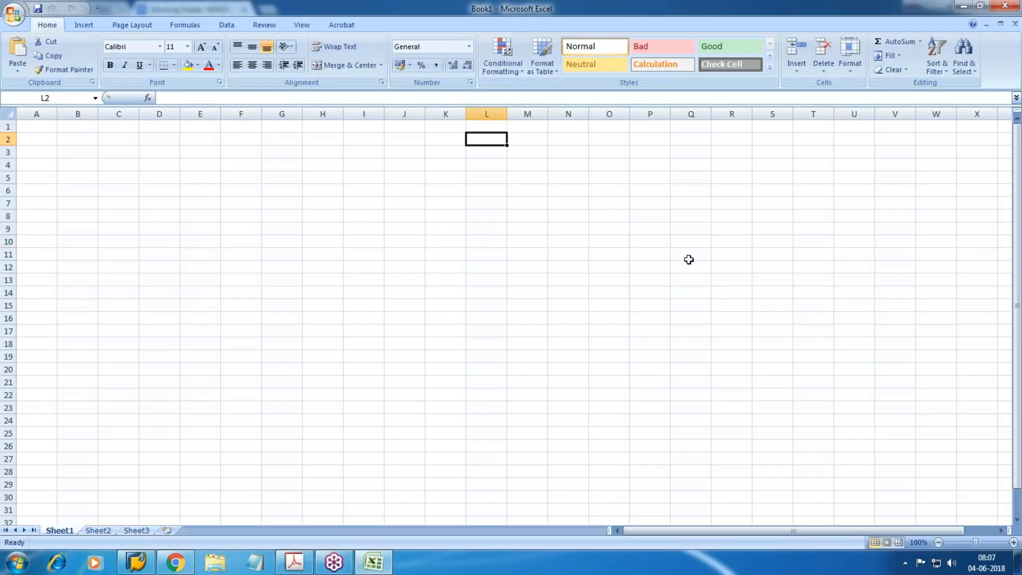
text(Base )
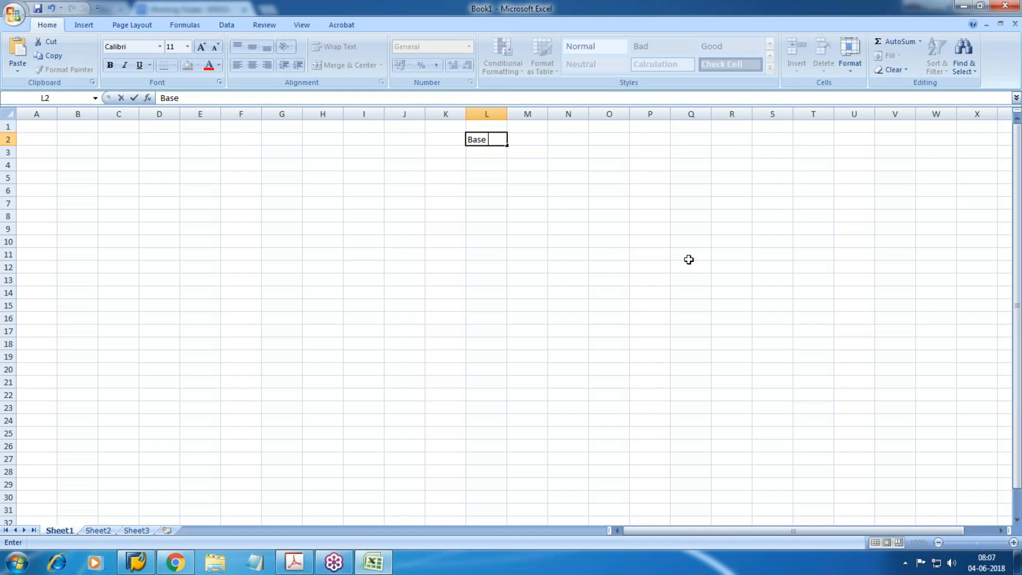
text(Price)
key(Return)
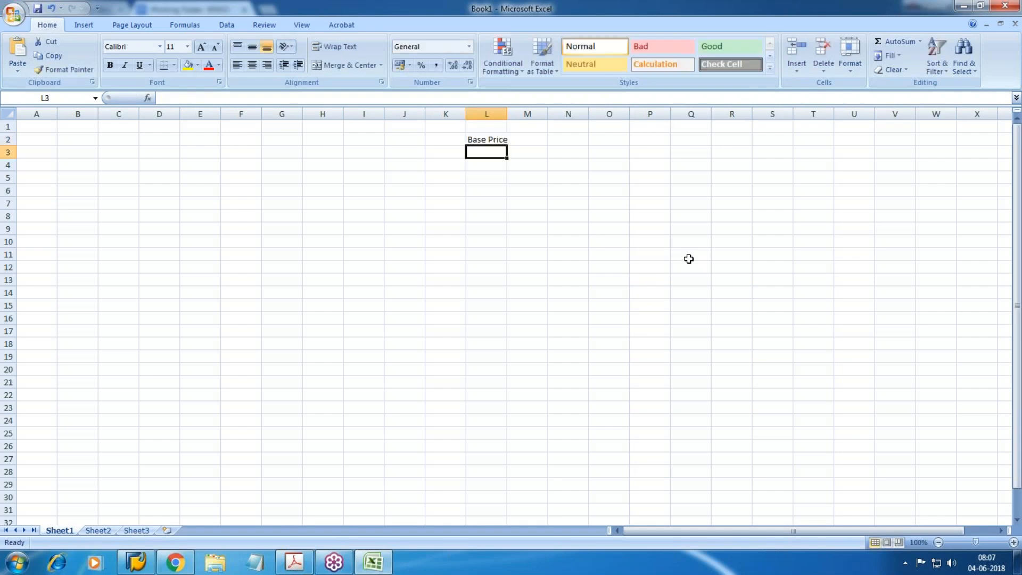
- Widen column L to fit its label and enter the base price 900 in M2
drag(505, 115, 520, 113)
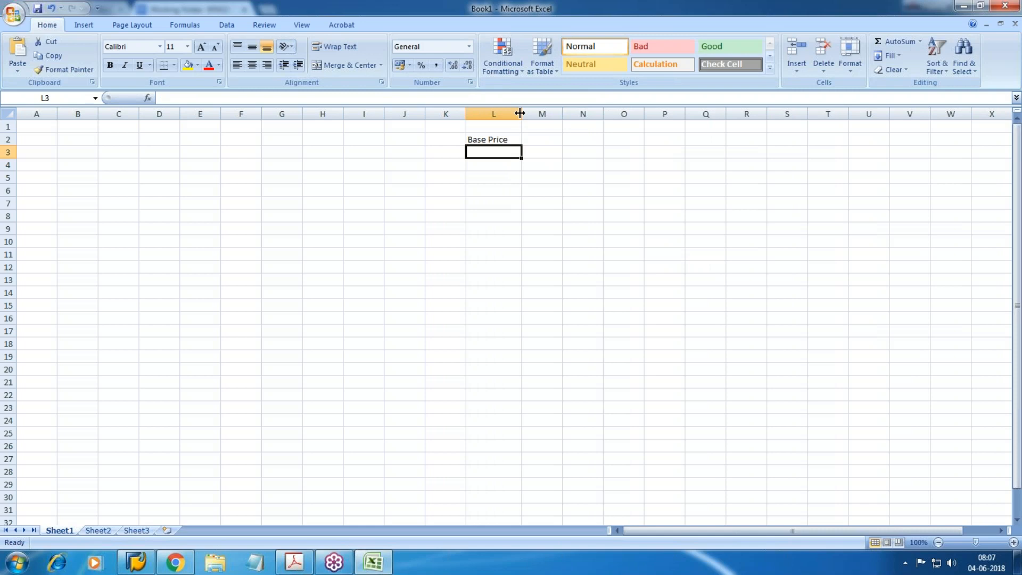
key(Up)
key(Right)
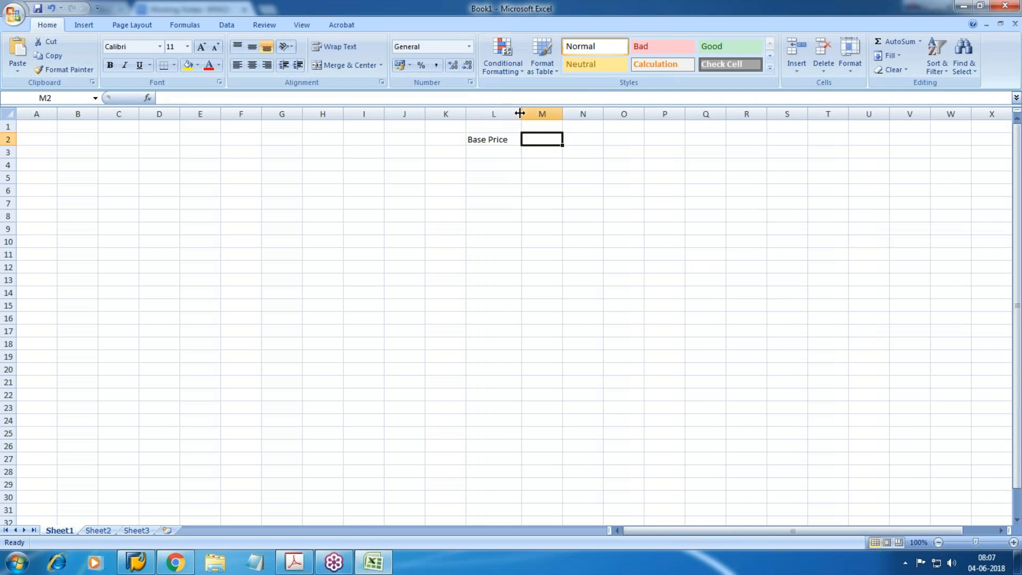
text(900)
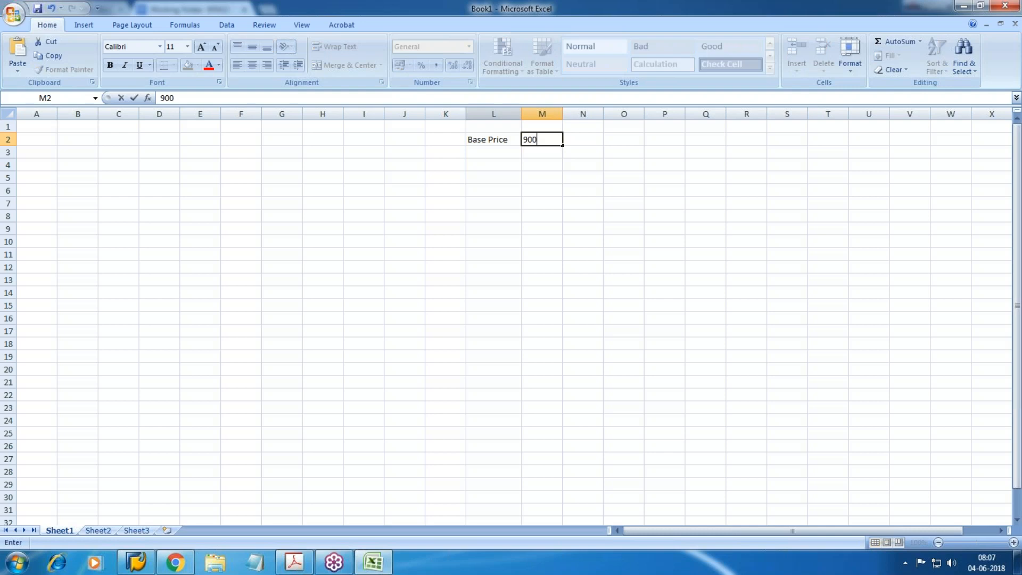
key(Return)
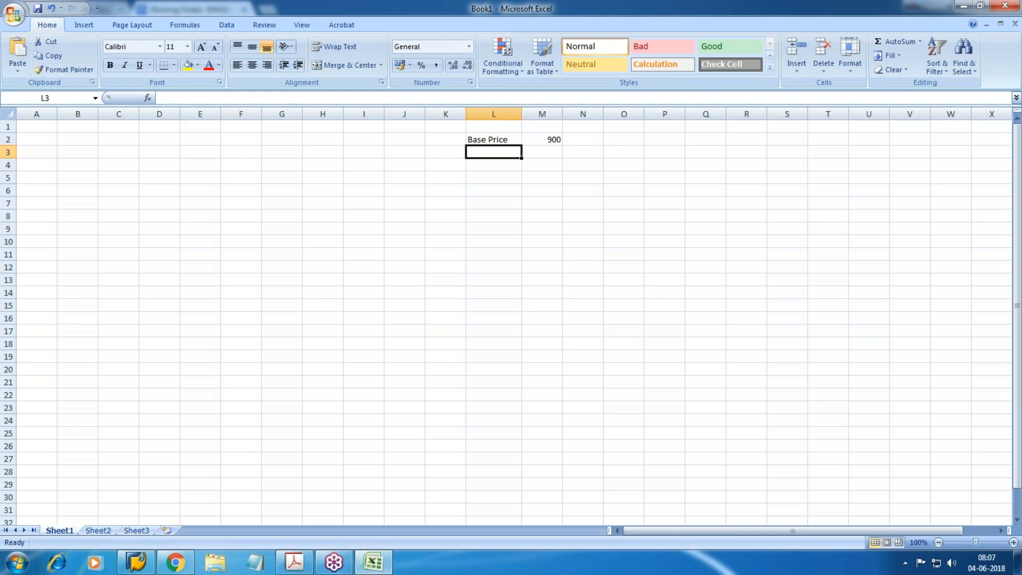
- Add an "Excise Tax" label in L3 with its 12% rate in K3
text(Exc)
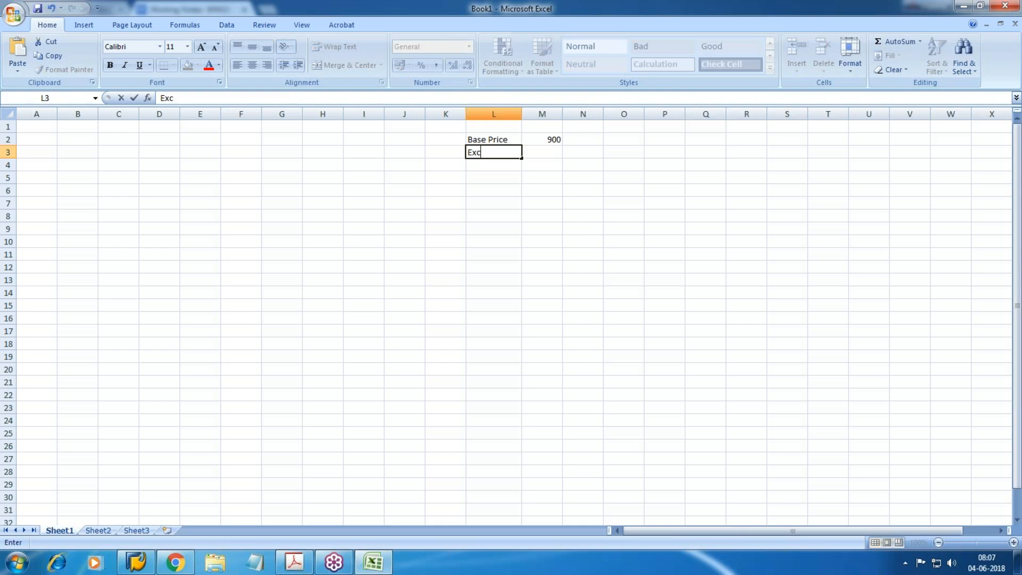
text(ise Tax)
key(Tab)
key(Left)
key(Left)
text(12%)
key(Tab)
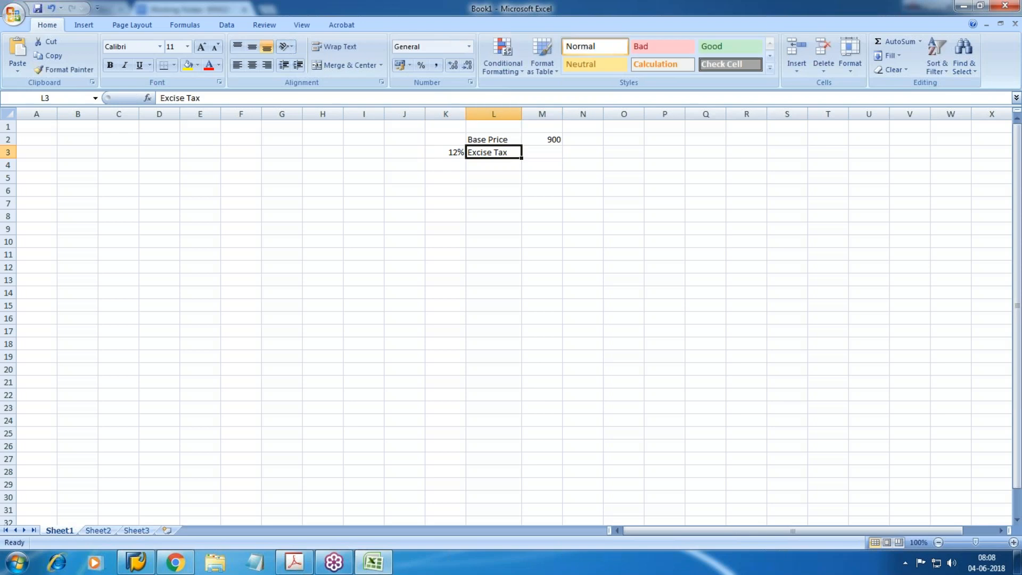
- Calculate the excise tax in M3 with the formula =M2*12/100
key(Tab)
text(=)
key(Up)
text(*12/100)
key(Return)
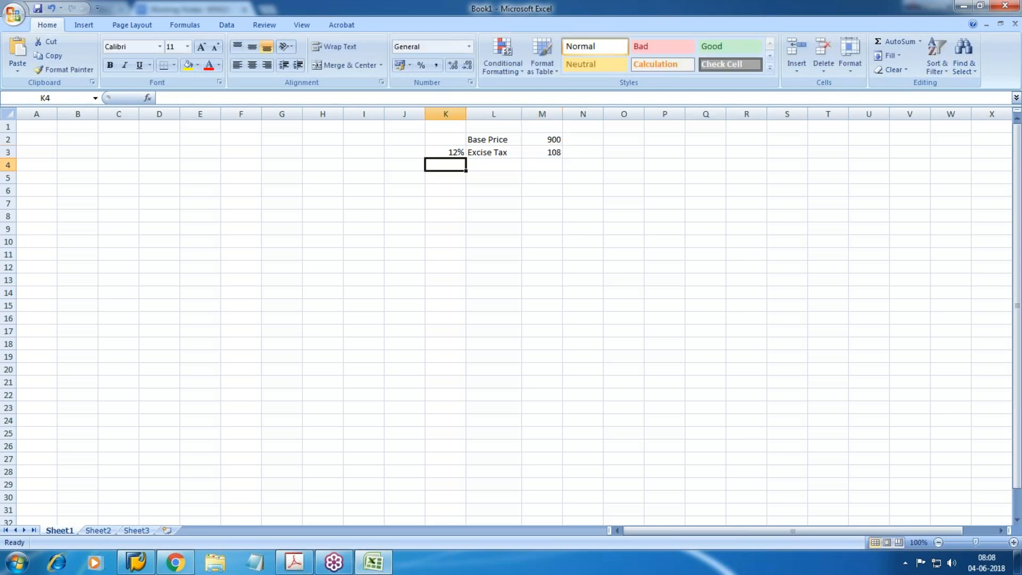
- Add a "Cess on Excise" label in L4 with its 2% rate in K4
key(Right)
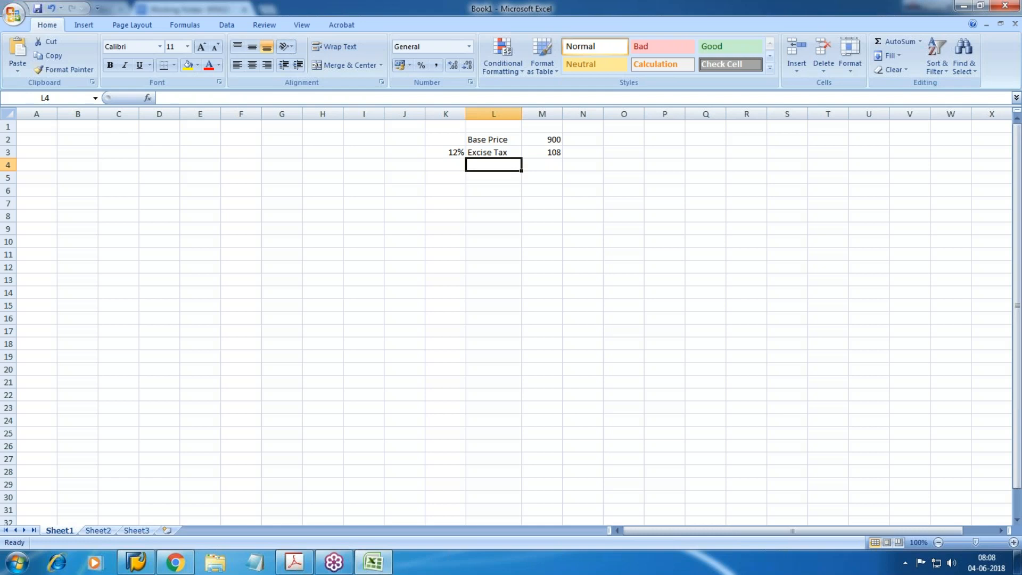
text(Cess o)
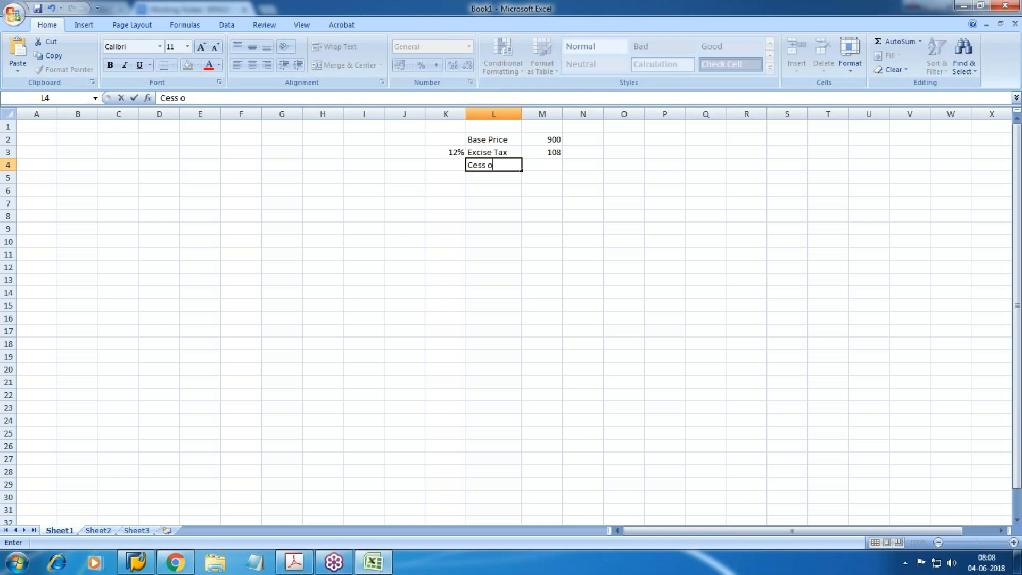
text(n Excise)
key(Return)
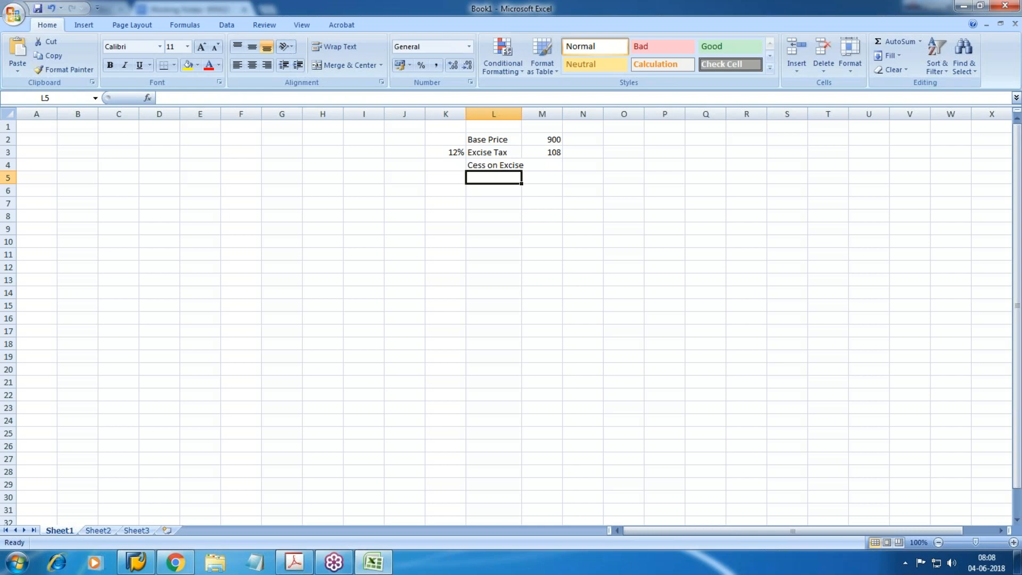
click(522, 166)
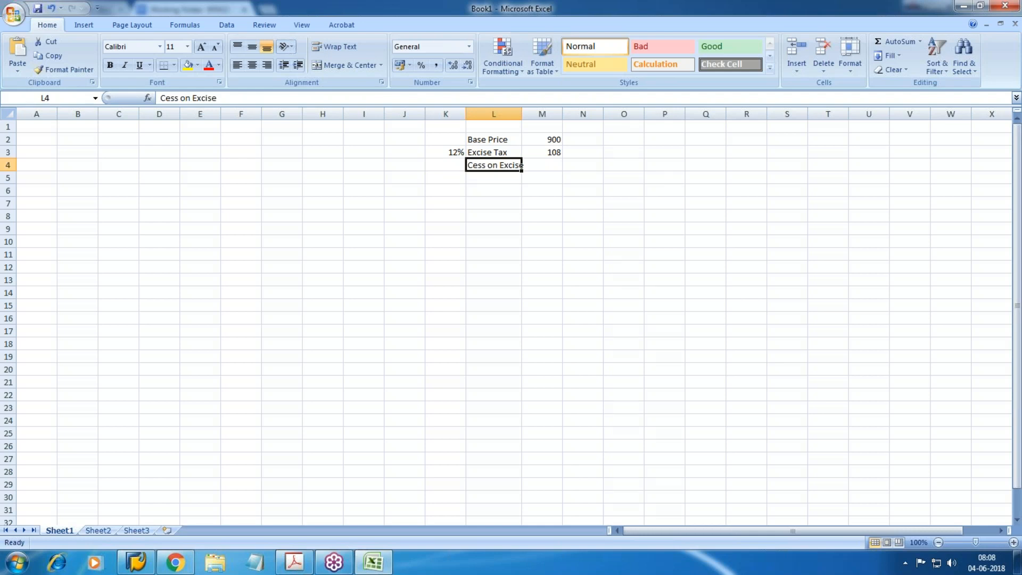
key(Left)
text(2%)
key(Right)
key(Right)
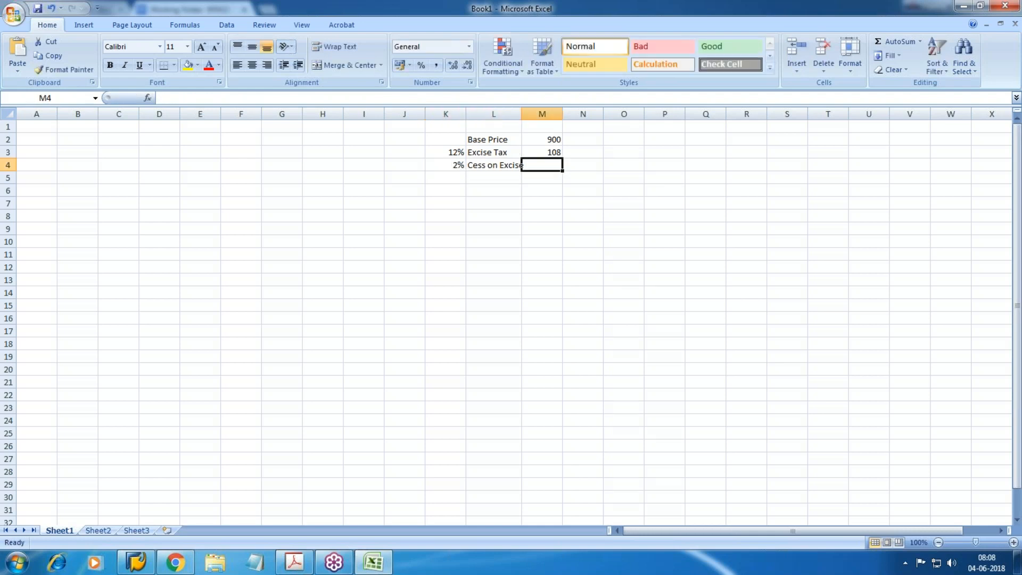
- Calculate the cess in M4 with the formula =M3*2/100
text(=M3*2)
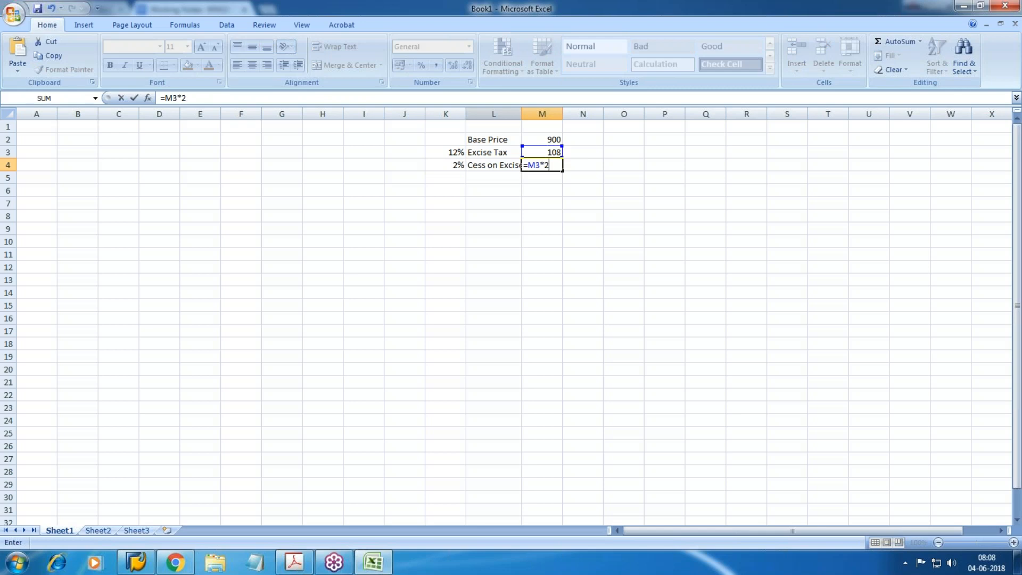
text(/100)
key(Return)
key(Return)
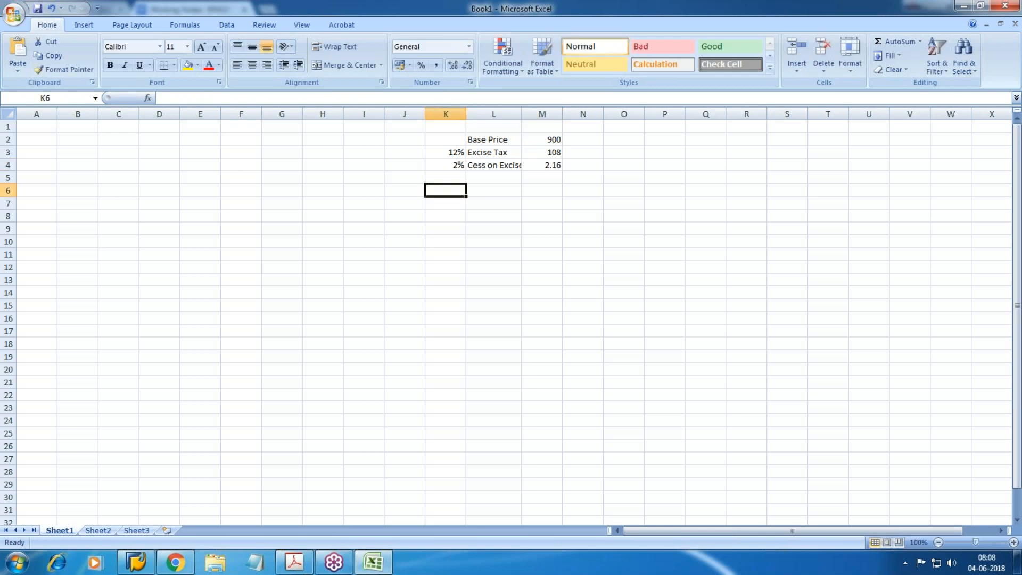
- Sum the base price, excise tax and cess amounts in M5 with AutoSum
key(Right)
key(Right)
key(Up)
key(alt+equal)
key(Return)
- Add a "VAT" label in L6 with the rate 5 in K6
key(Up)
key(Left)
key(Down)
text(VAT)
key(Right)
key(Left)
key(Left)
text(5)
key(Right)
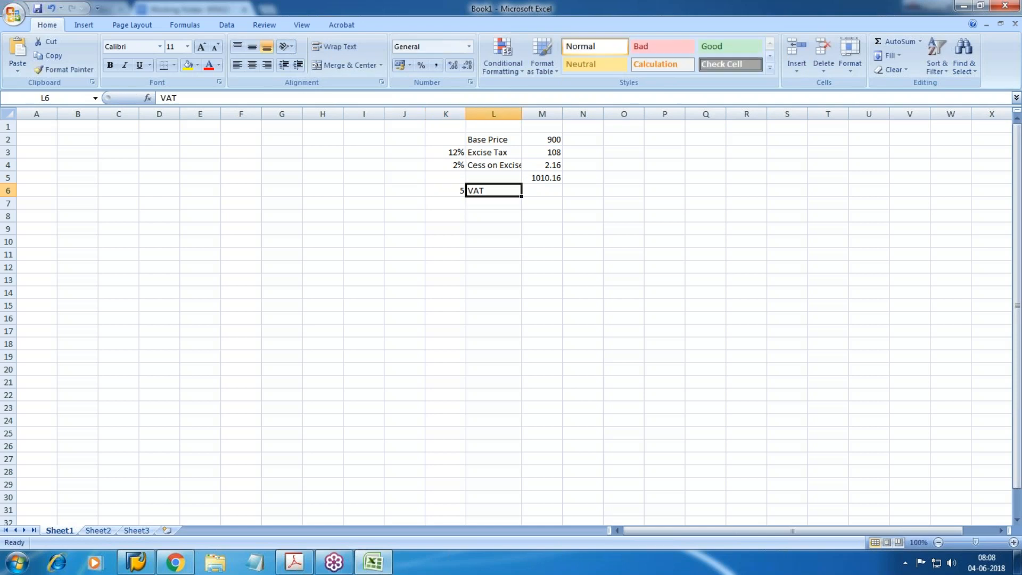
- Calculate the VAT in M6 from the subtotal with the formula =M5*K6/100
key(Right)
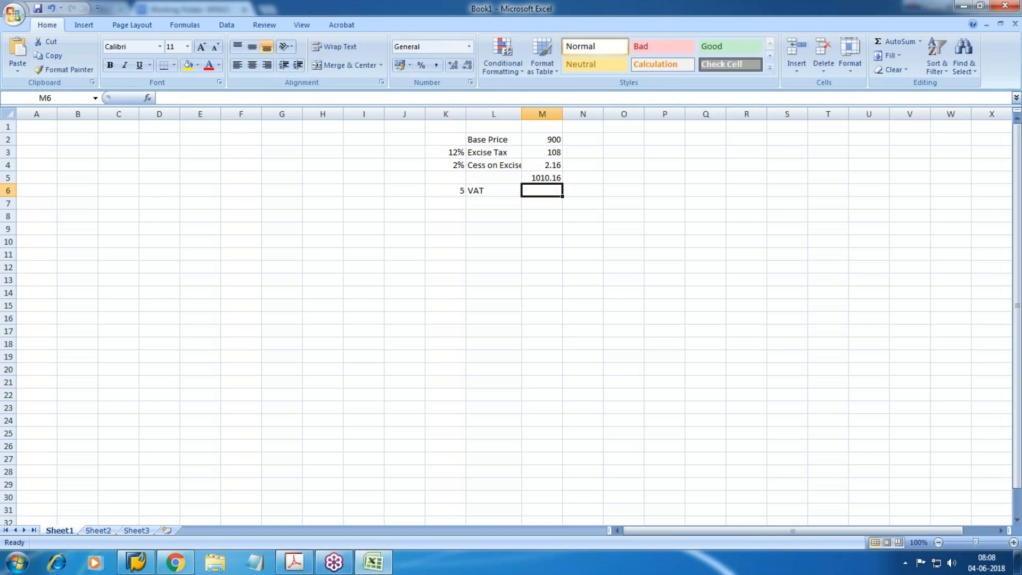
text(=M5)
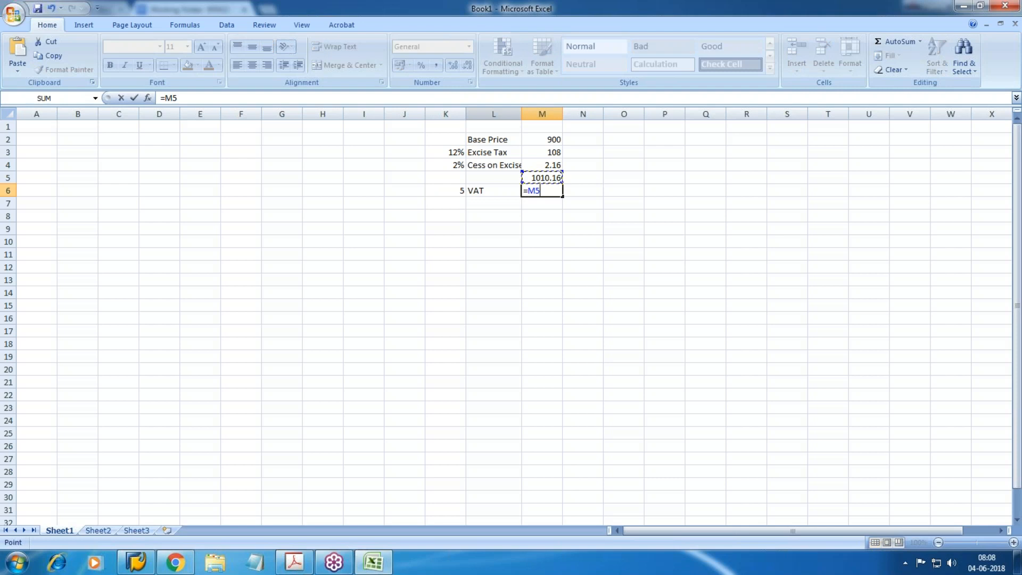
text(*K6/100)
key(Return)
key(Up)
key(Up)
key(Right)
key(Up)
key(Up)
key(Down)
key(Down)
key(Down)
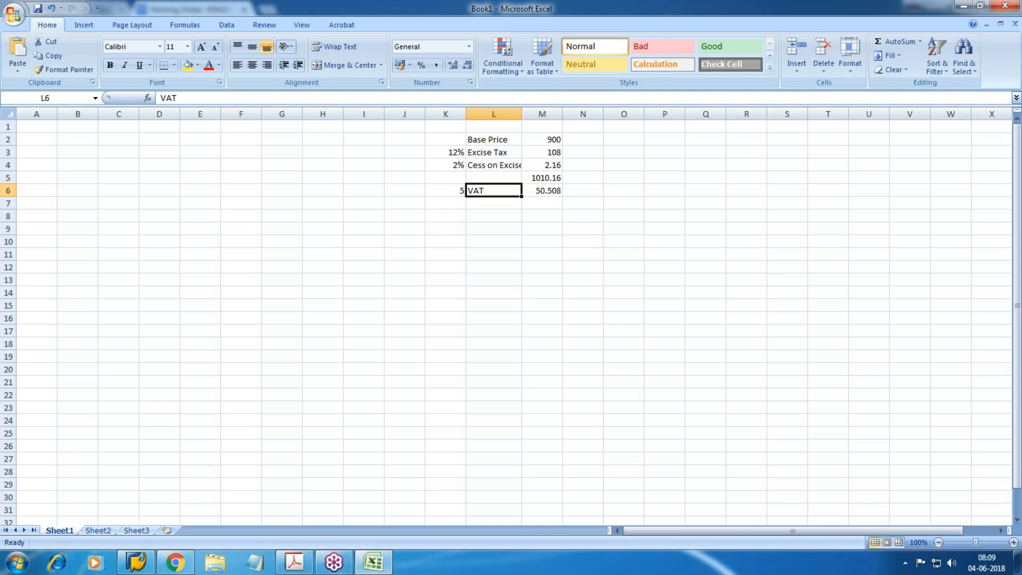
click(516, 230)
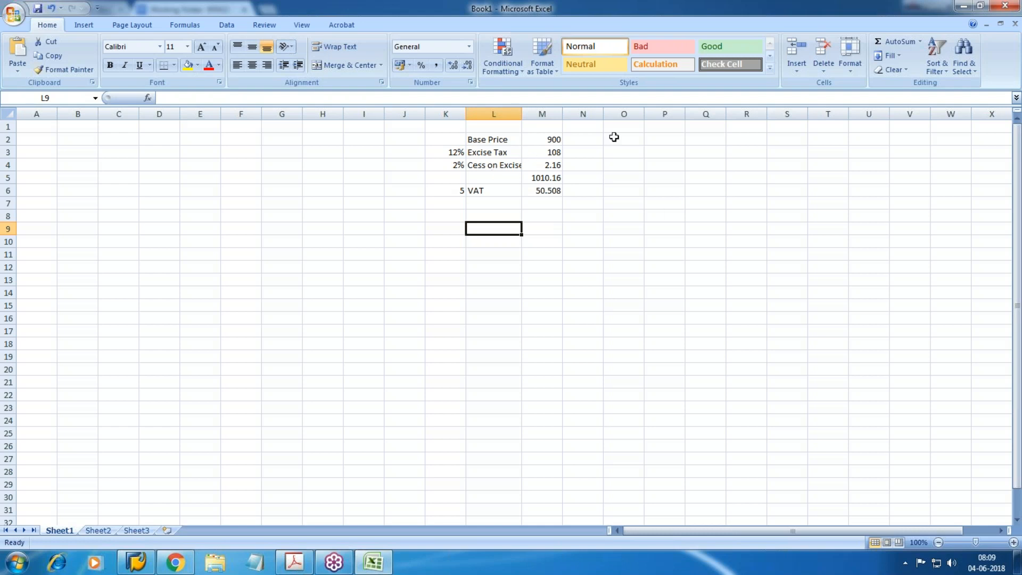
- Number the price and tax rows in column N: 10, 20 and 30 in N2 to N4, and 40 in N6
click(587, 139)
text(10)
key(Return)
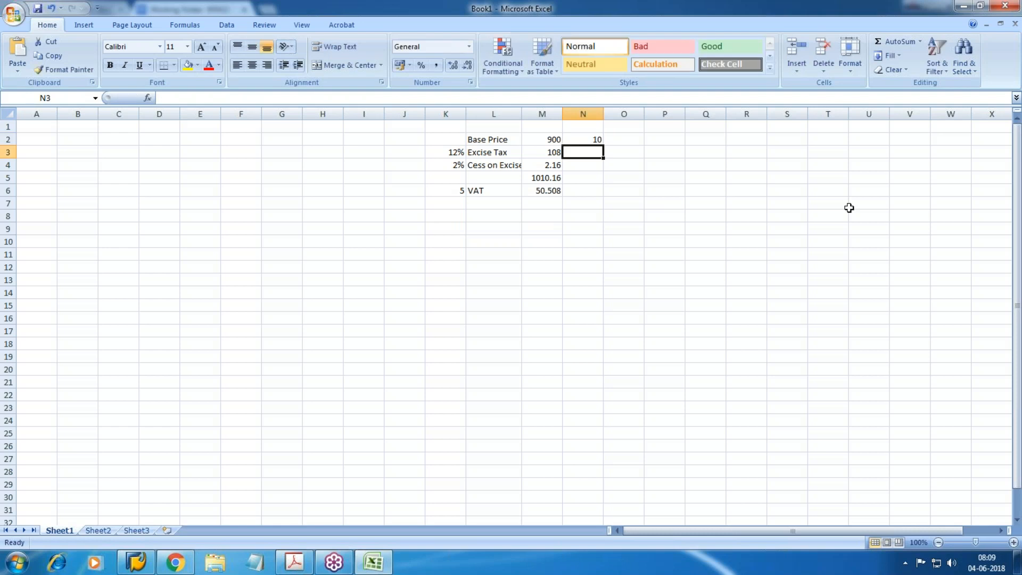
text(20)
key(Return)
text(30)
key(Return)
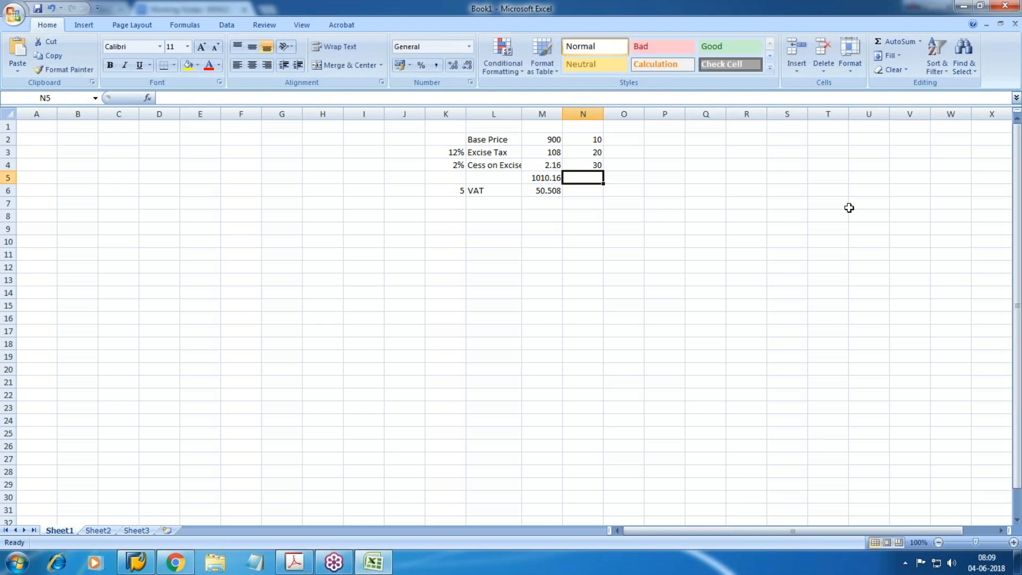
key(Return)
text(40)
key(Right)
key(Up)
key(Up)
key(Up)
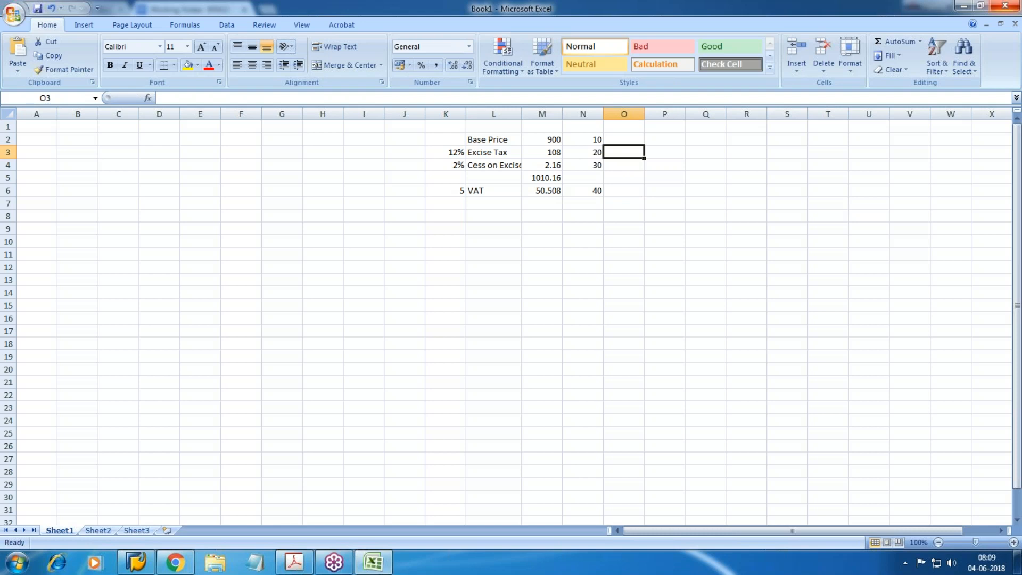
click(1008, 46)
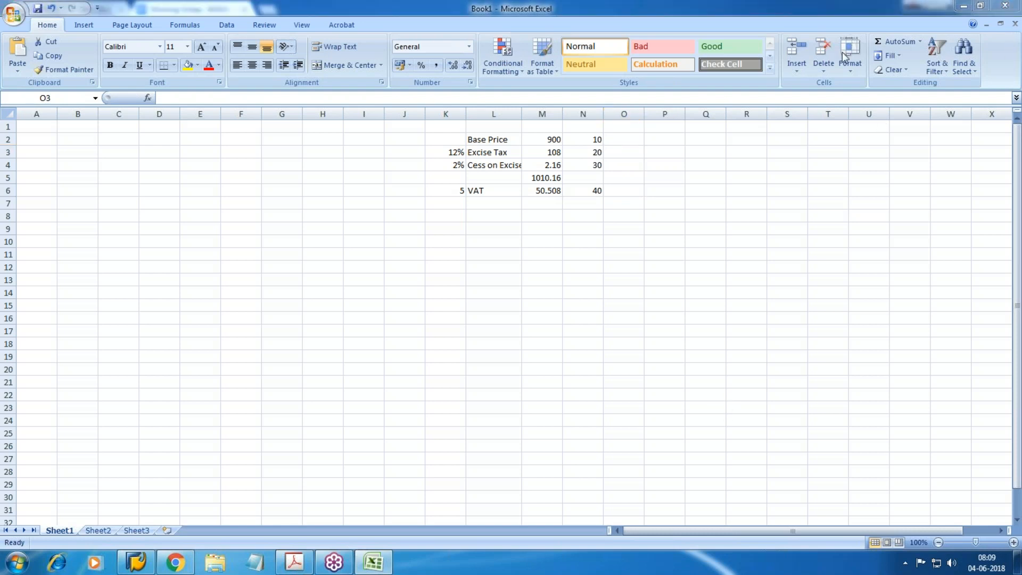
click(542, 140)
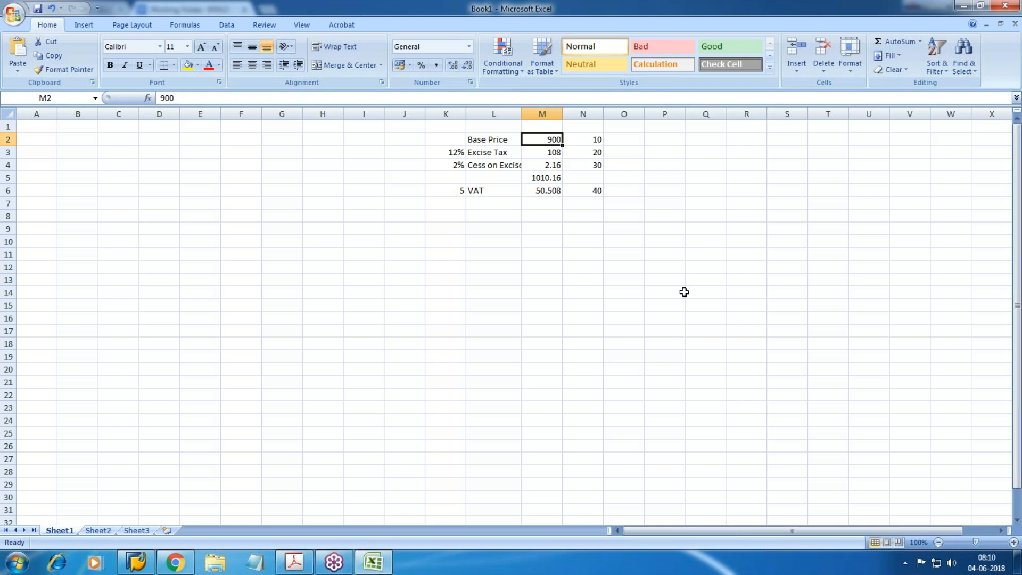
- Enter 10 in both O3 and P3 for the Excise Tax row
key(Right)
key(Right)
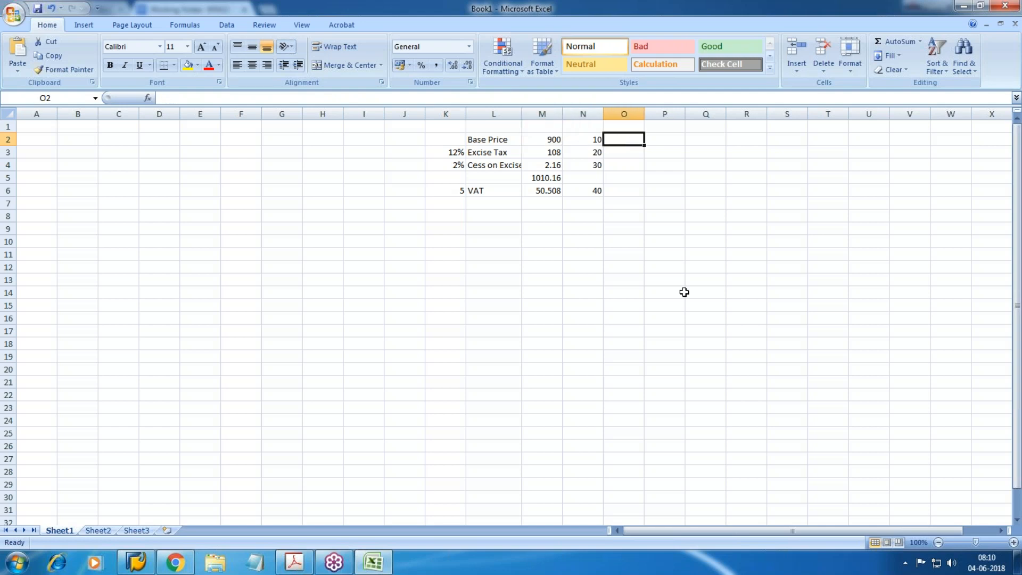
key(Down)
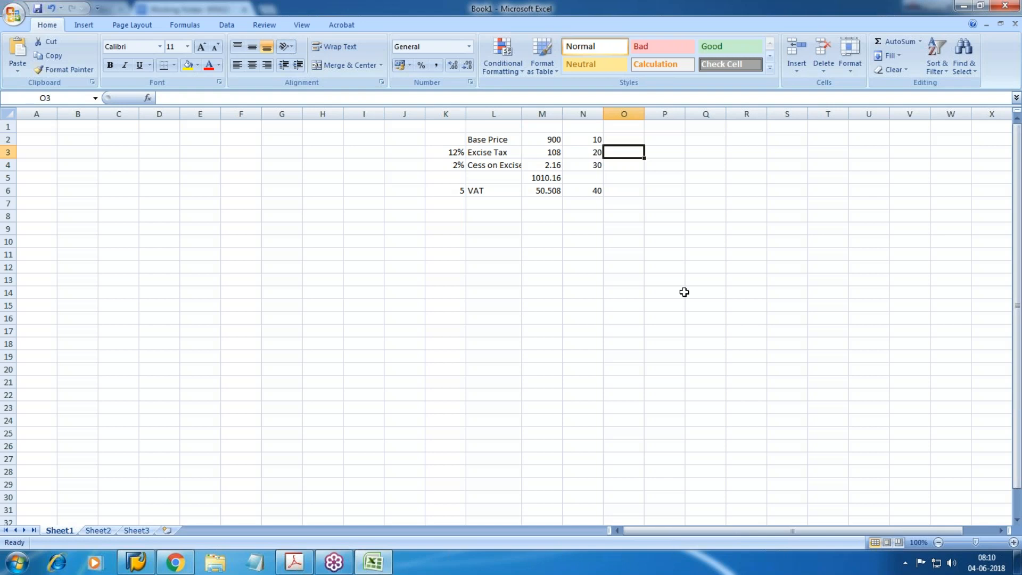
key(Up)
key(Down)
text(10)
key(Tab)
text(10)
key(Tab)
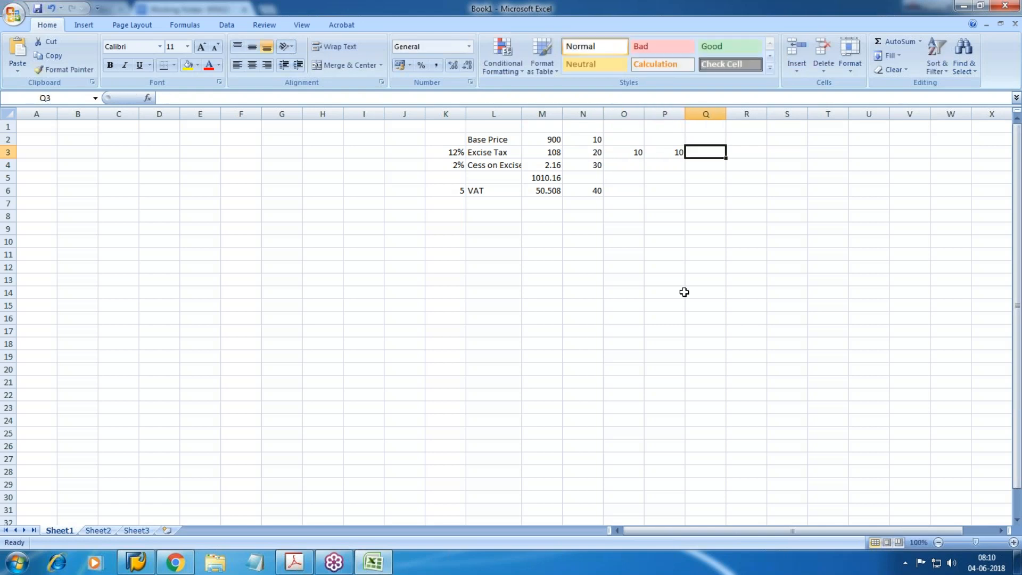
- Enter 20 in both O4 and P4 for the Cess on Excise row
click(544, 153)
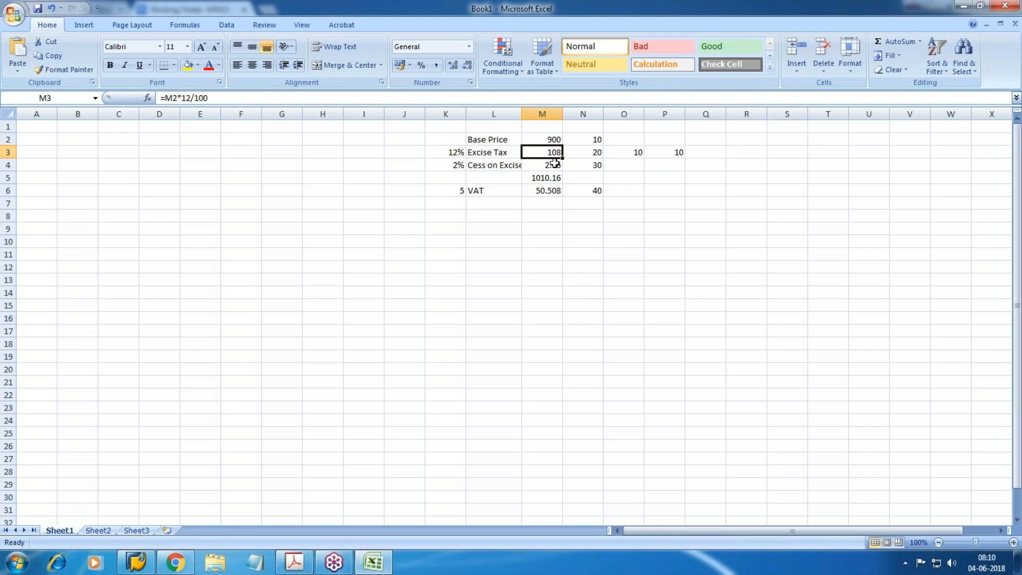
click(634, 165)
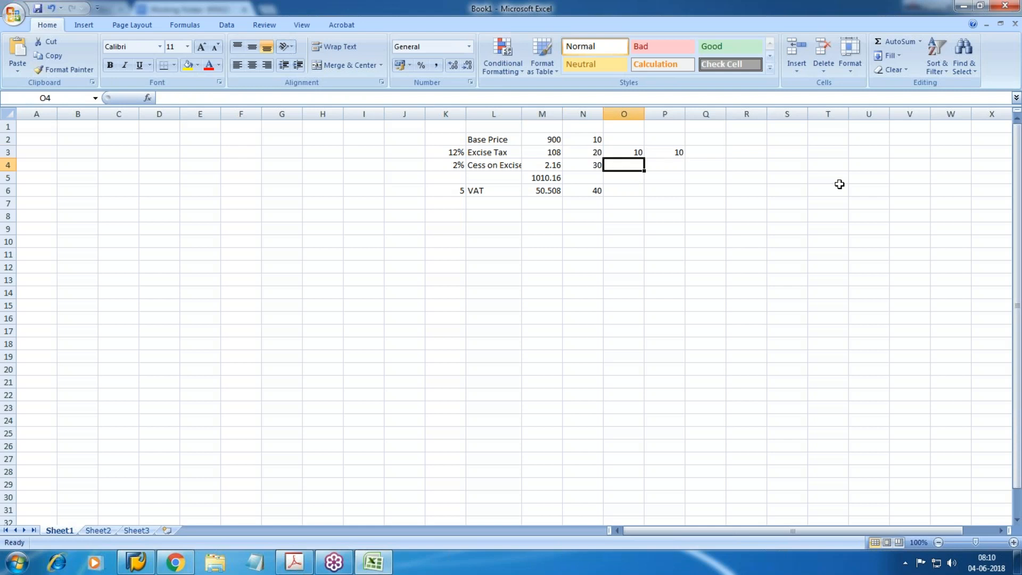
text(20)
key(Tab)
text(20)
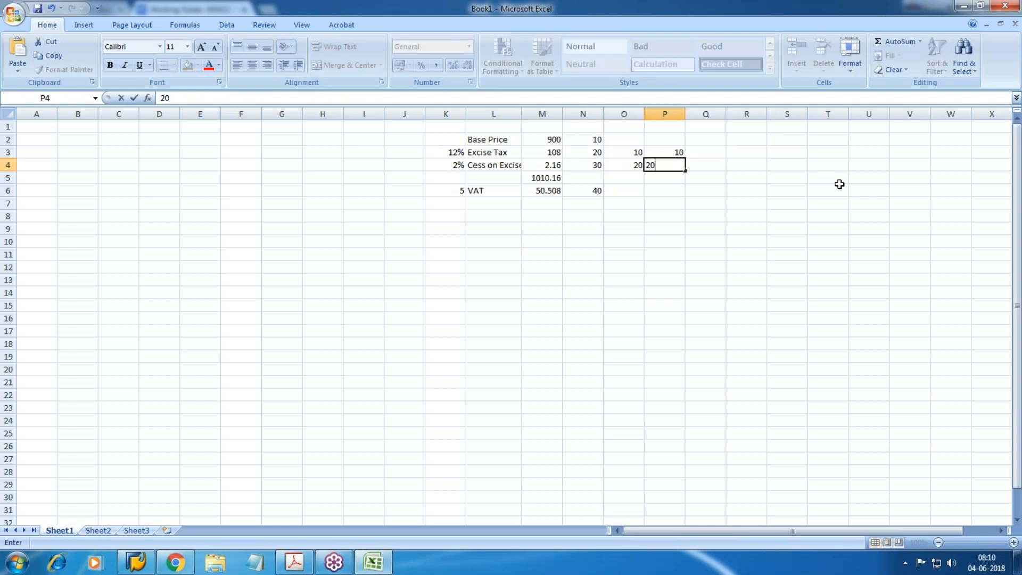
key(Tab)
- Enter 10 in O6 and 30 in P6 for the VAT row
key(Down)
key(Left)
key(Left)
key(Down)
key(Down)
key(Up)
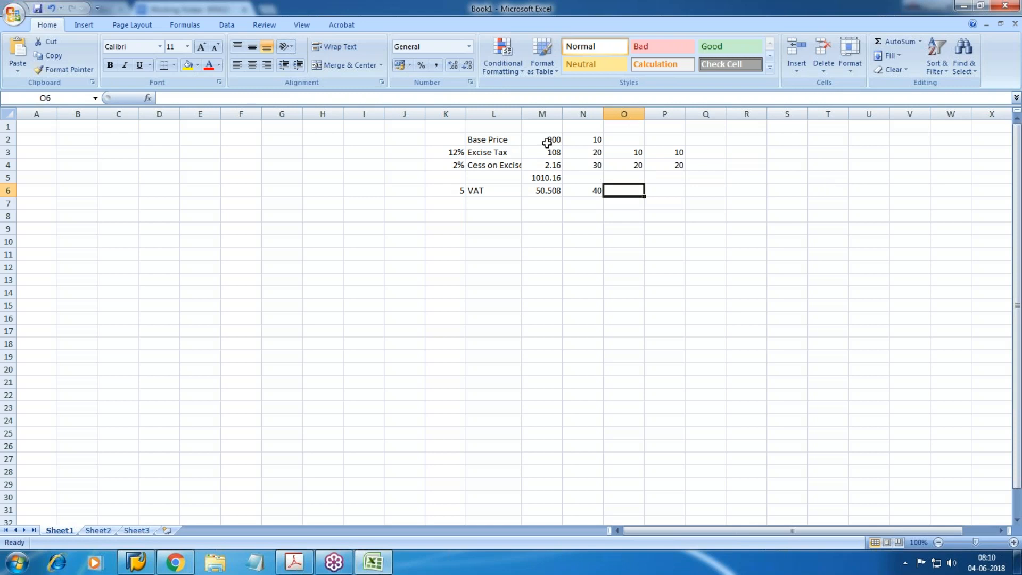
drag(546, 141, 544, 163)
click(698, 269)
click(625, 202)
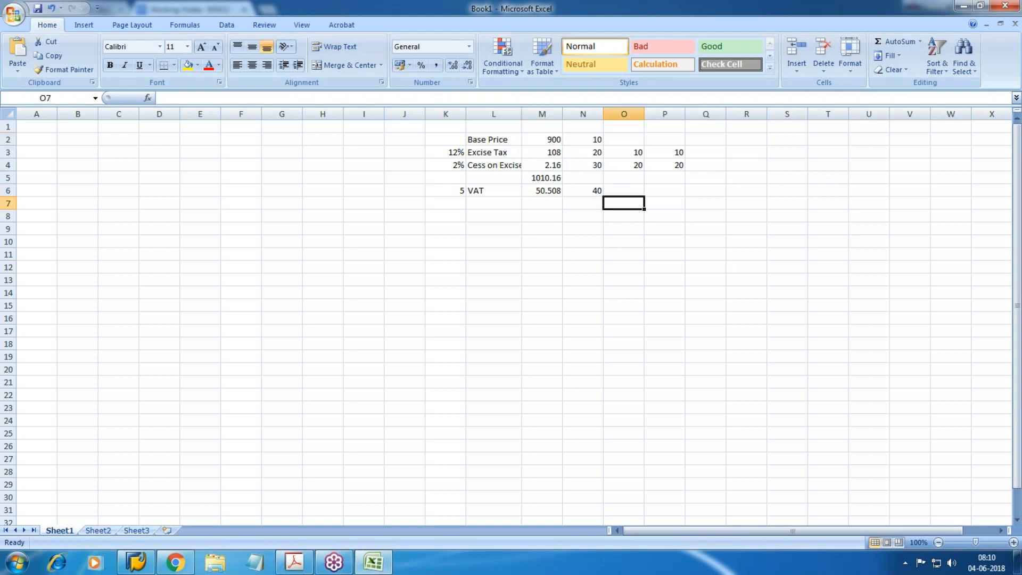
key(Up)
text(10)
key(Right)
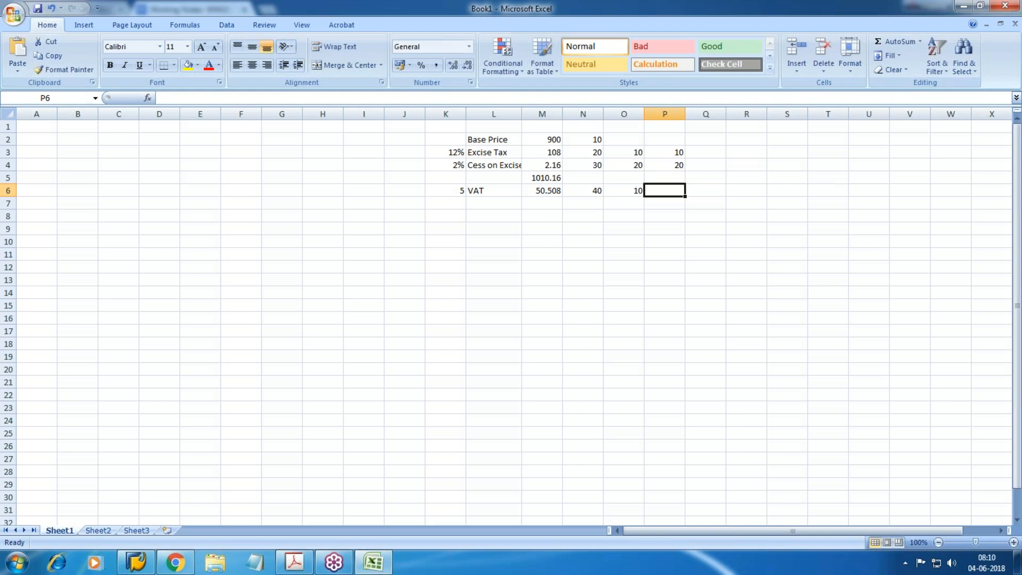
text(30)
key(Right)
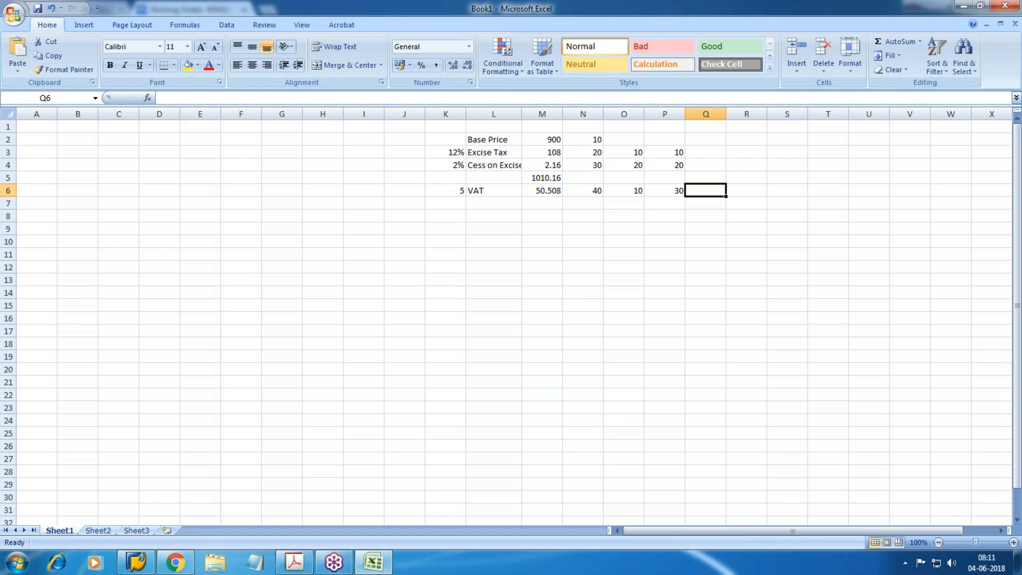
click(742, 245)
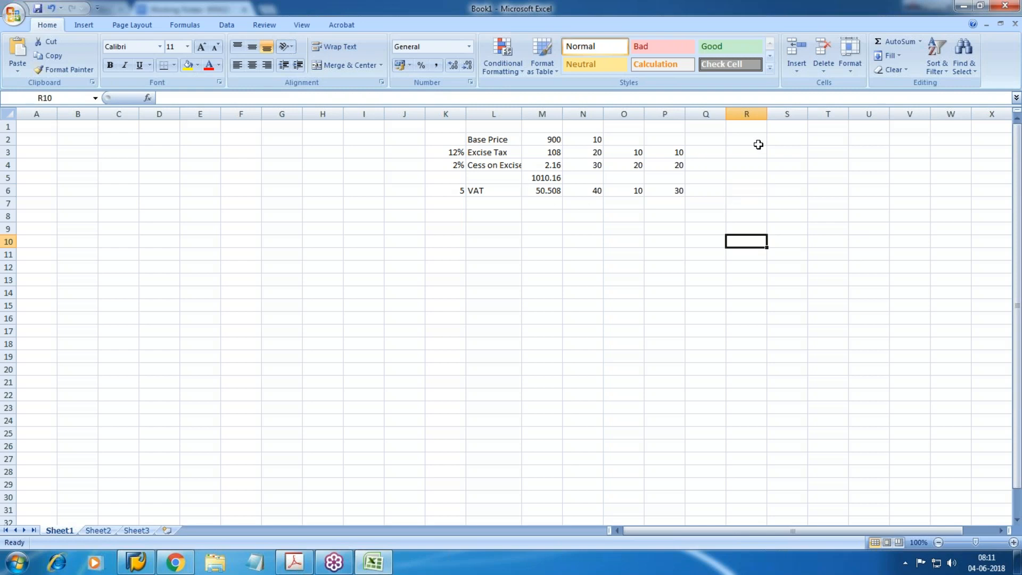
drag(757, 148, 768, 208)
click(795, 267)
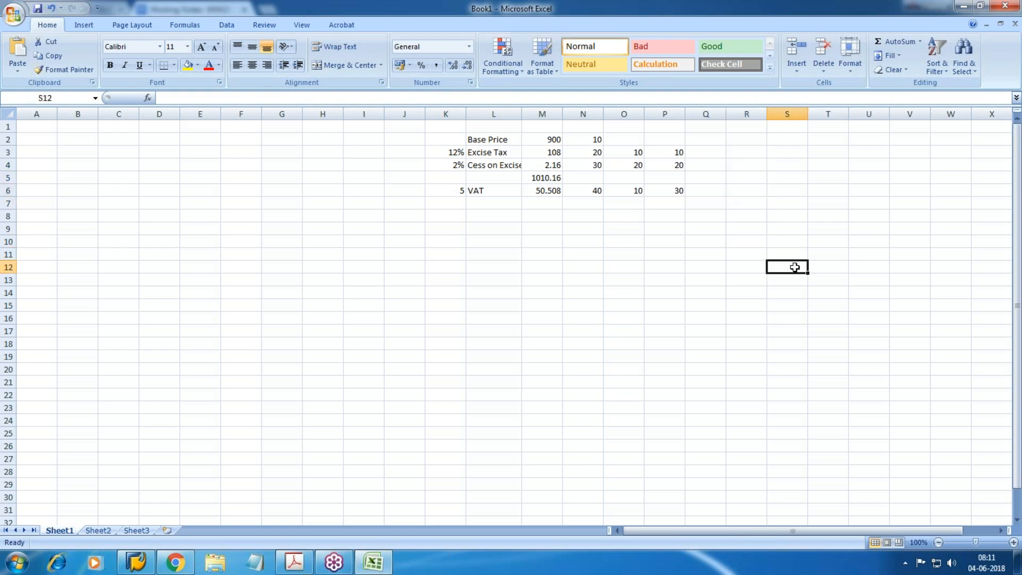
click(161, 219)
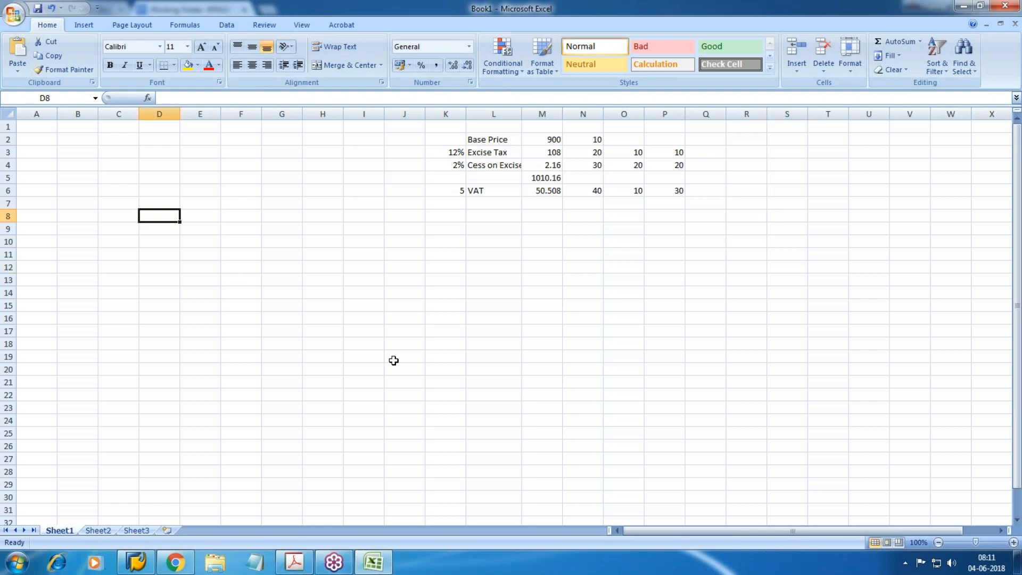
drag(500, 140, 490, 191)
click(494, 332)
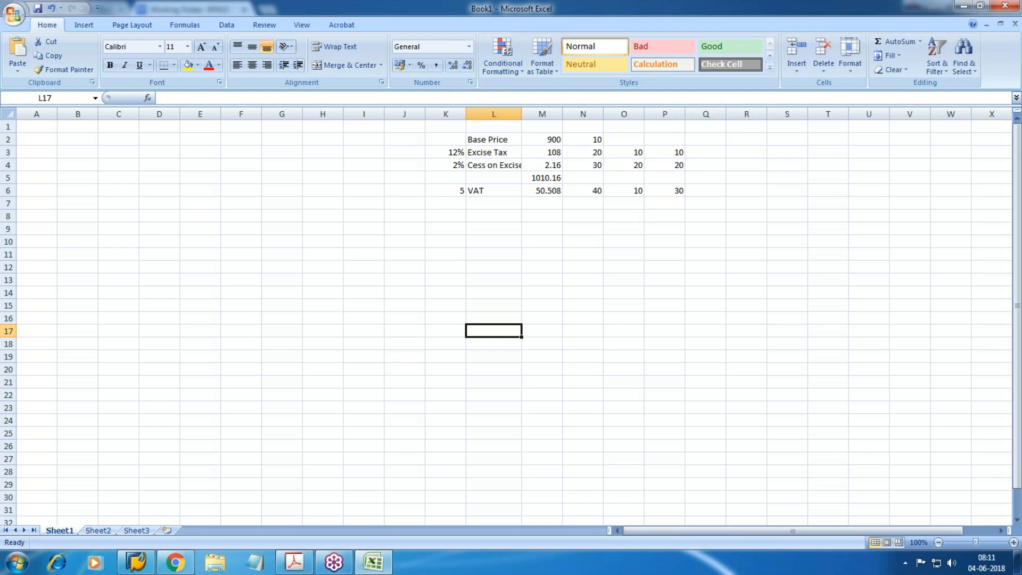
- Enter the label "Base Amount" in E8 and widen column E to fit it
click(198, 214)
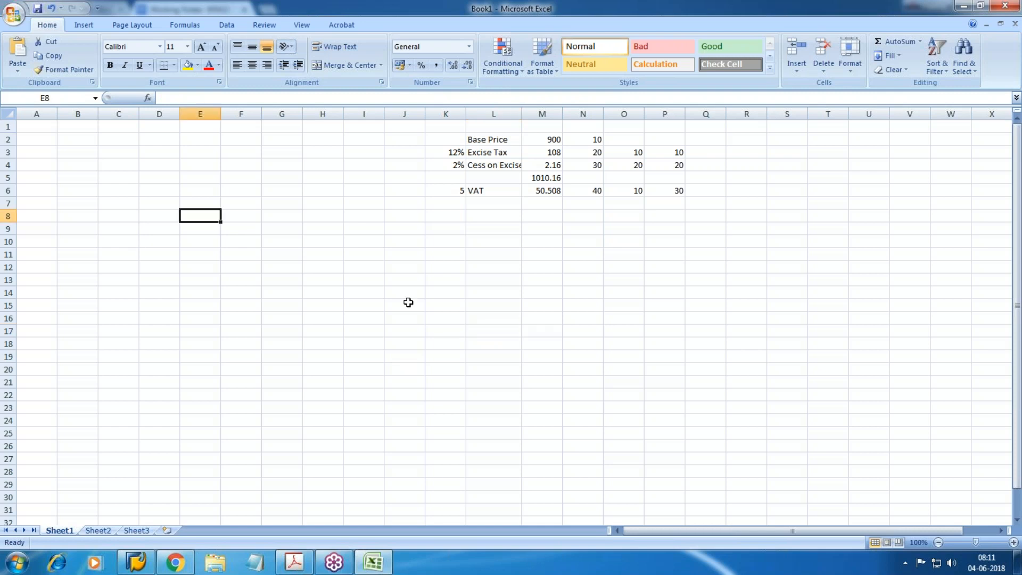
text(Base A)
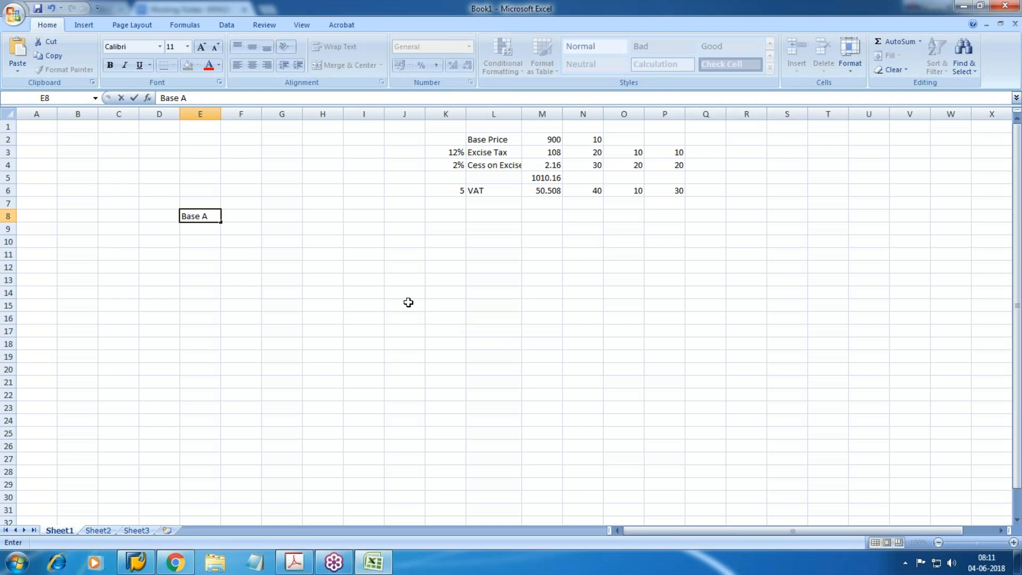
text(mount)
key(Tab)
key(Left)
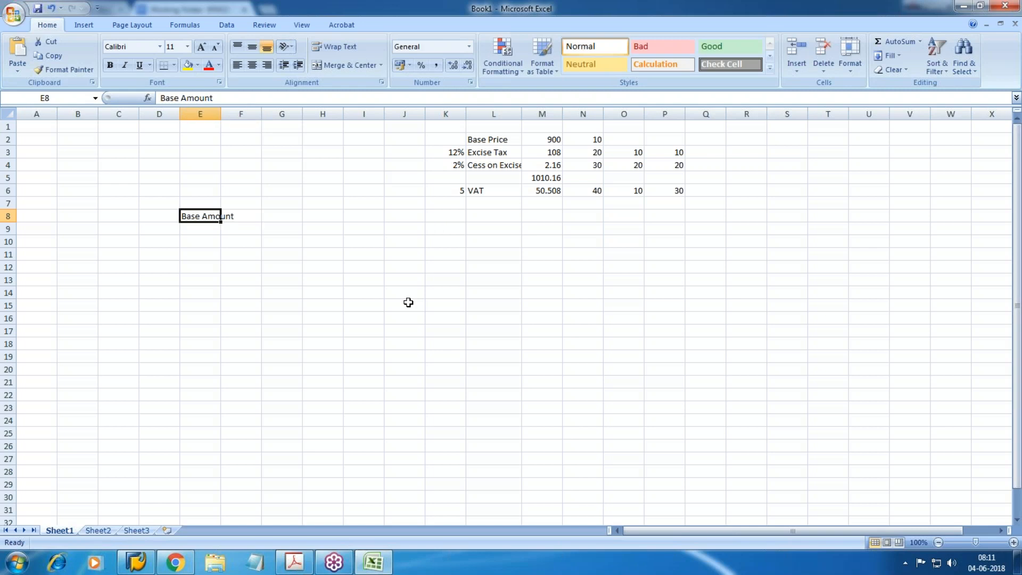
drag(220, 114, 236, 113)
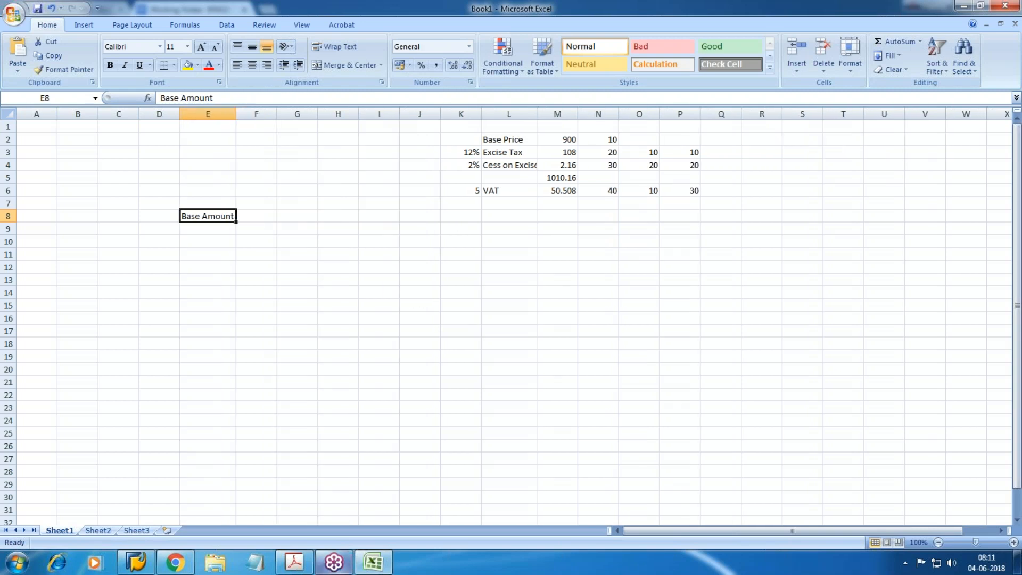
- Switch to the Working Notes document in Google Docs and add the line "Mat 50000 USD" under the "TAX ON Sale/Purchase" heading
click(177, 562)
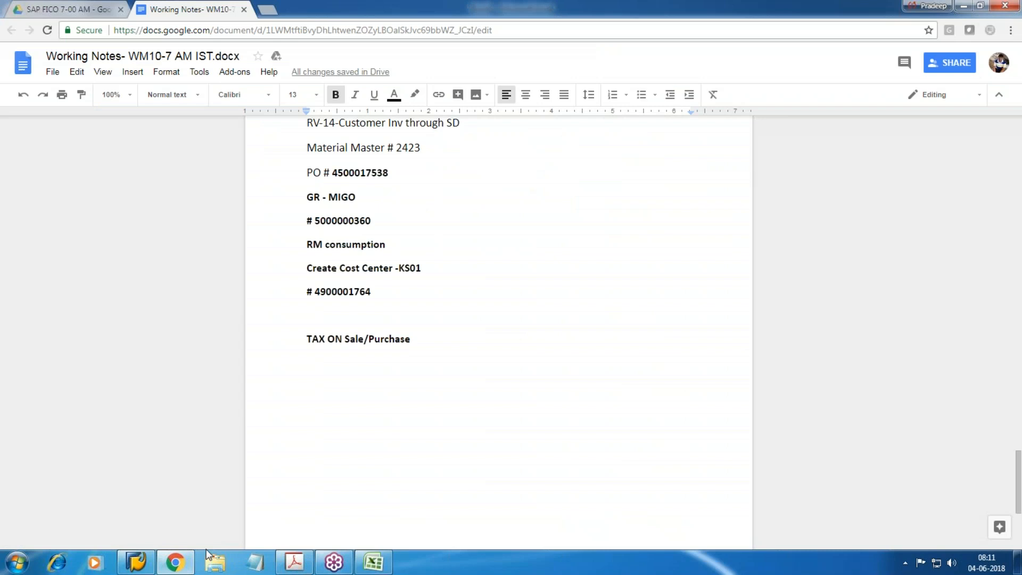
key(Return)
text(Mat 5)
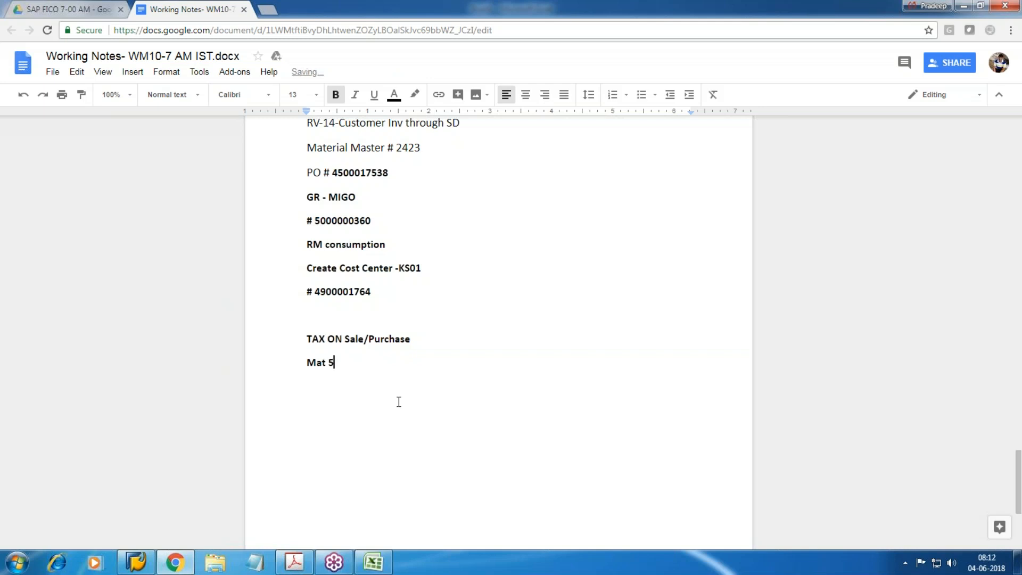
text(0000 usd)
key(BackSpace)
key(BackSpace)
key(BackSpace)
key(BackSpace)
text(USD)
key(Return)
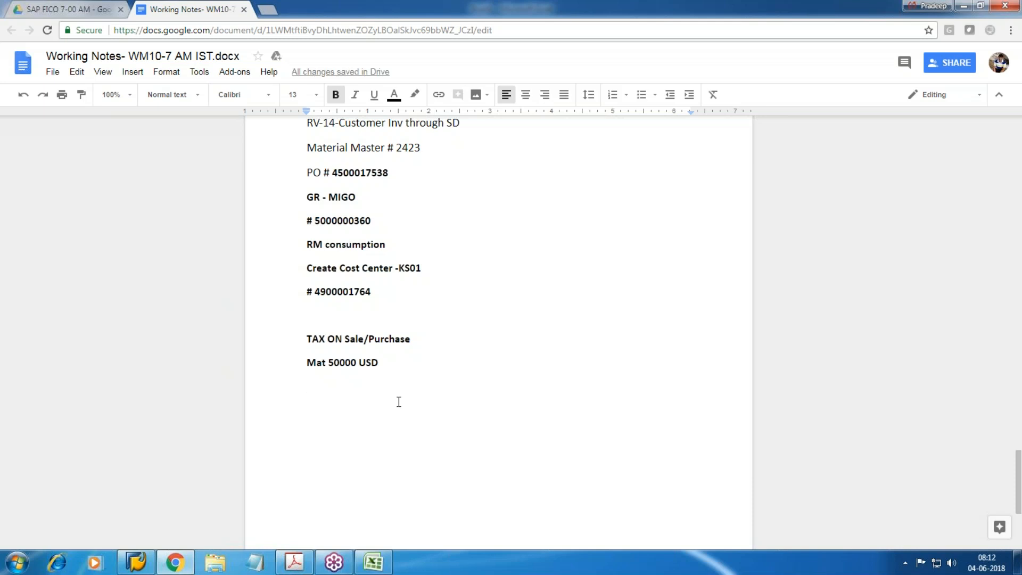
- Add the purchase tax line "Tax @ 10%- 5000" followed by "Input Tax" below the material amount
text(Tax )
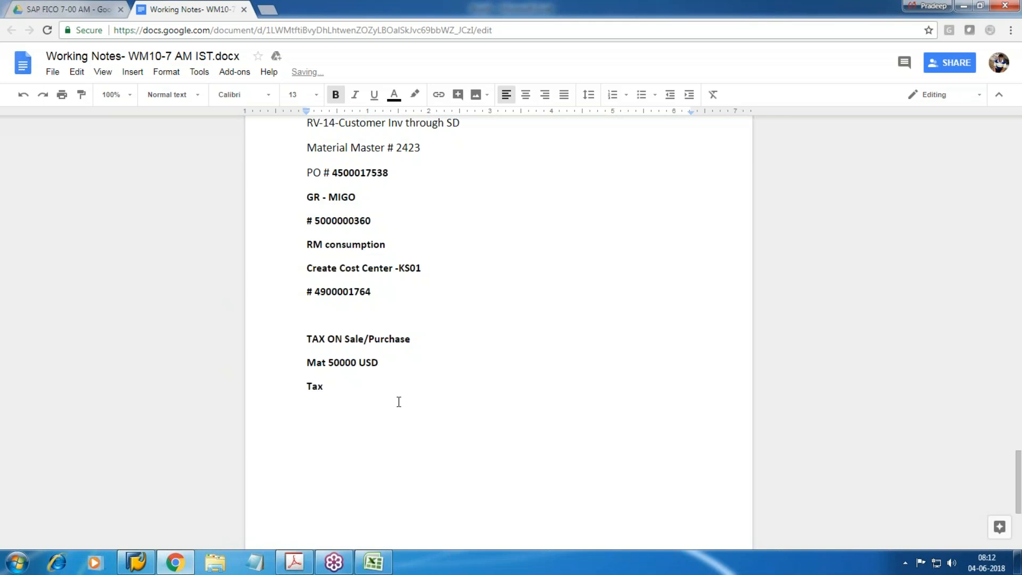
text(@ 10%-  5000      I n)
key(BackSpace)
key(BackSpace)
key(BackSpace)
text(Input Tax)
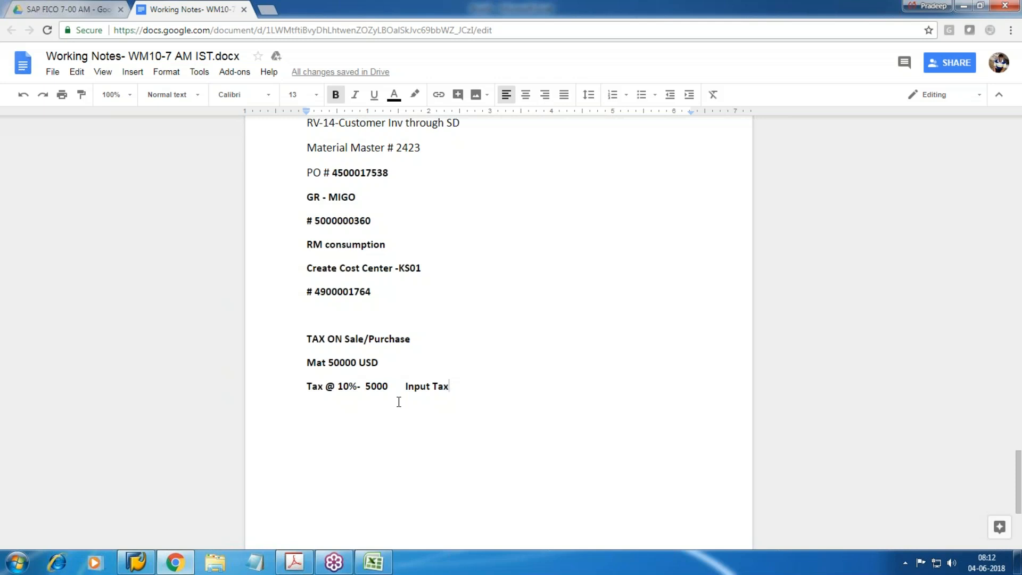
- Add a "Sales 120000" line below the input tax, with a "Tax @ 10%-" line beneath it
key(Return)
text(Sales)
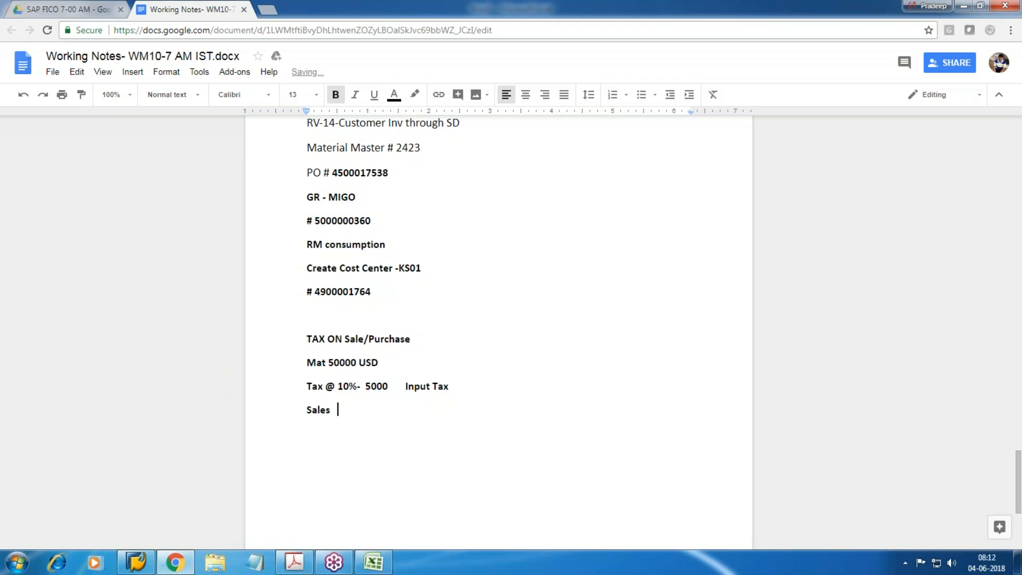
text(12000)
key(Return)
text(tax)
key(BackSpace)
key(BackSpace)
key(BackSpace)
key(BackSpace)
text(Tax @ 10%-)
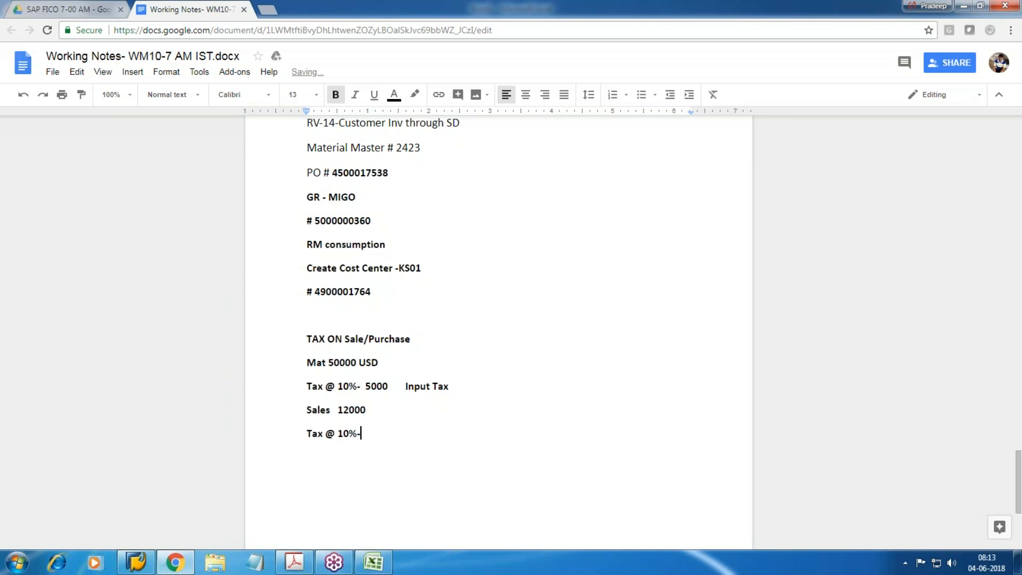
key(Up)
text(0)
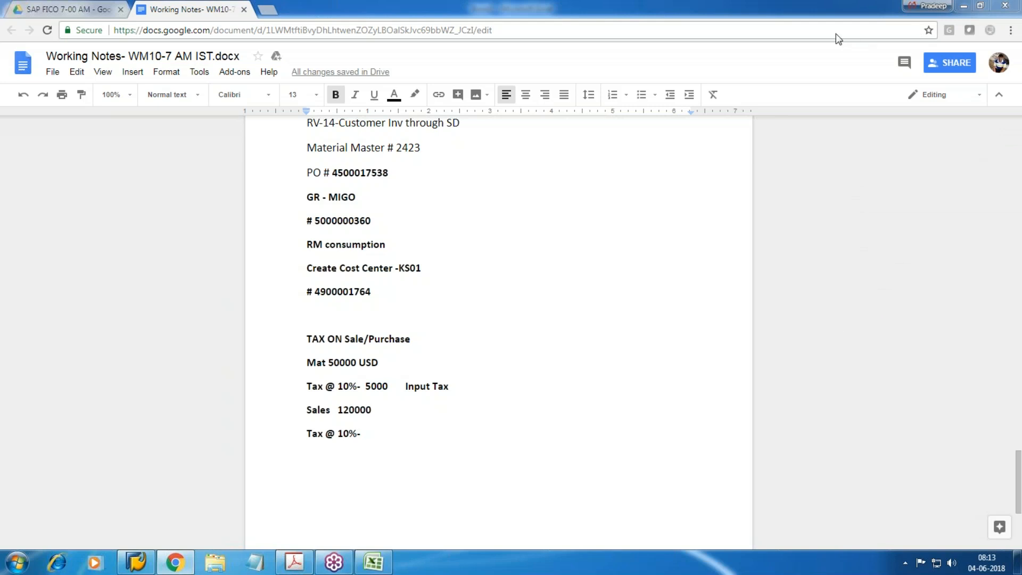
- Complete the sales tax line with the amount 12000 and the label "Output Tax"
double_click(474, 458)
click(475, 458)
key(BackSpace)
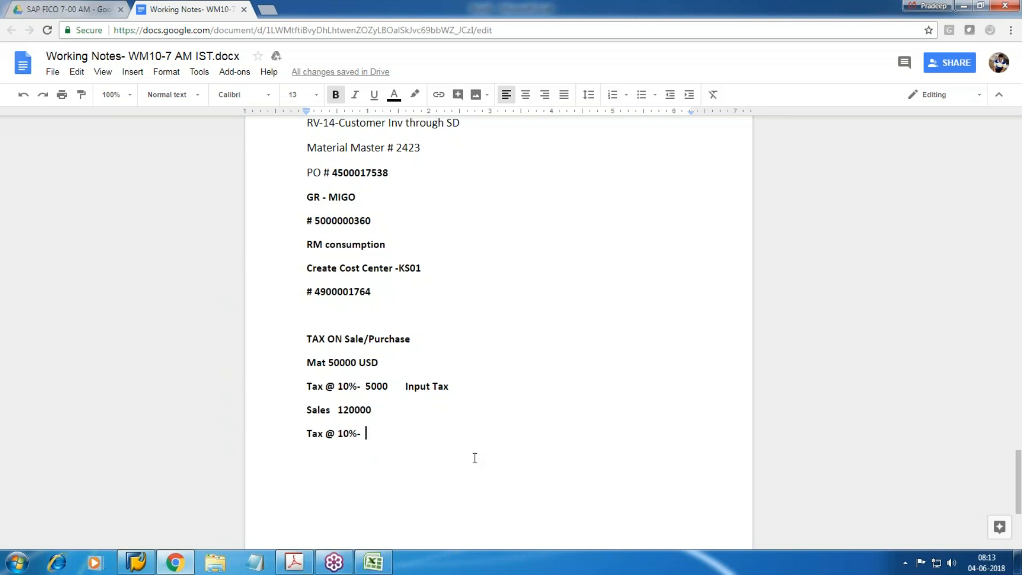
text(12000)
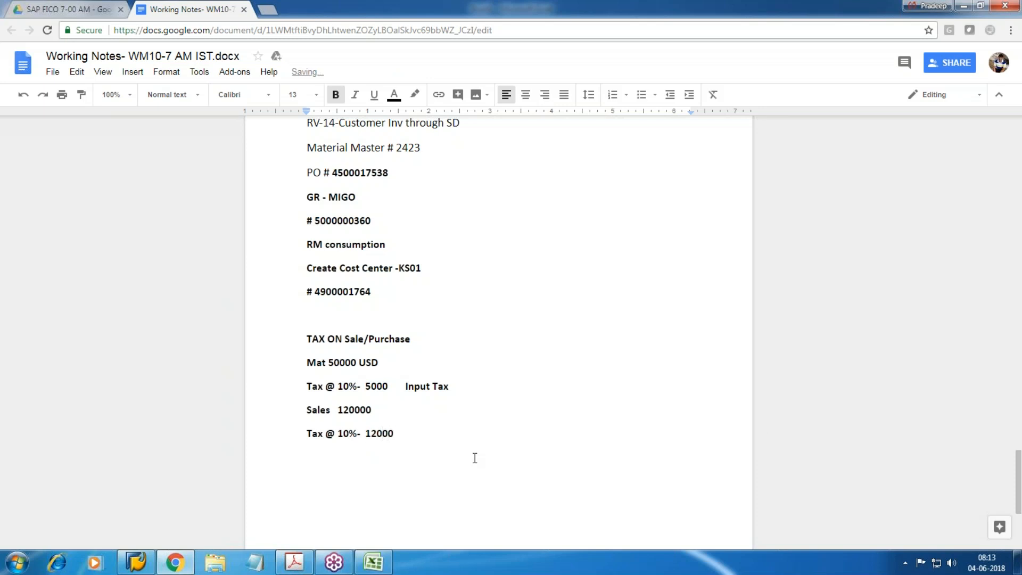
key(Tab)
text(Output Tax)
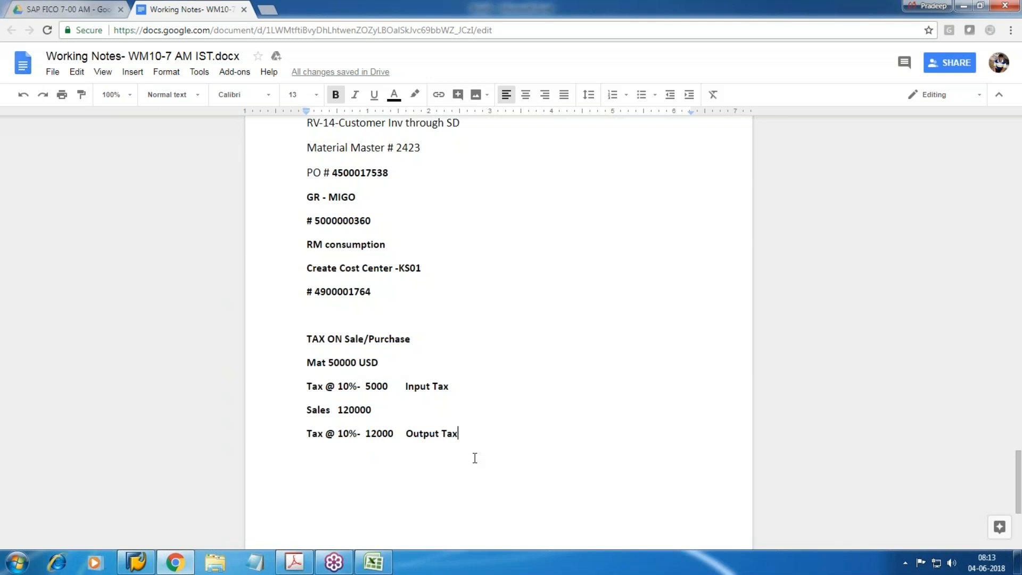
- Append "- Current Asset" to the Input Tax line
click(457, 384)
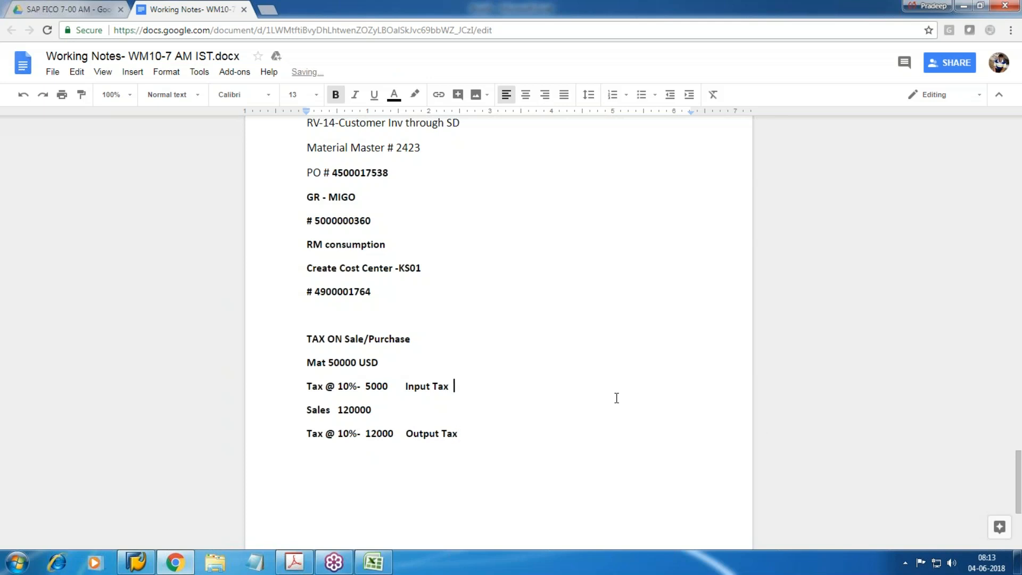
text(-  Current Asset)
key(Down)
- Append "-Current Liability" to the Output Tax line, correcting the last word with the suggested spelling
click(478, 434)
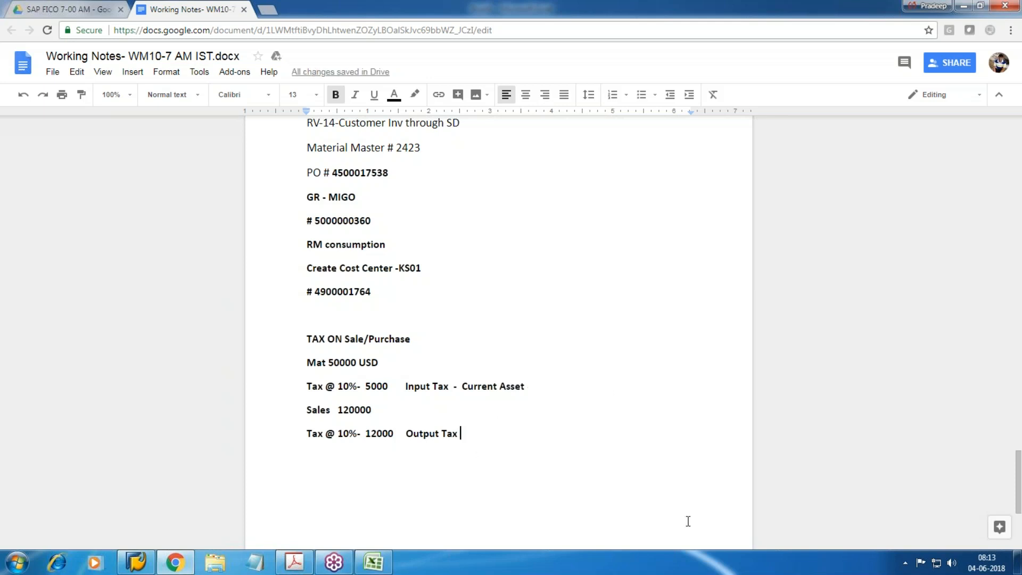
text(-Cur)
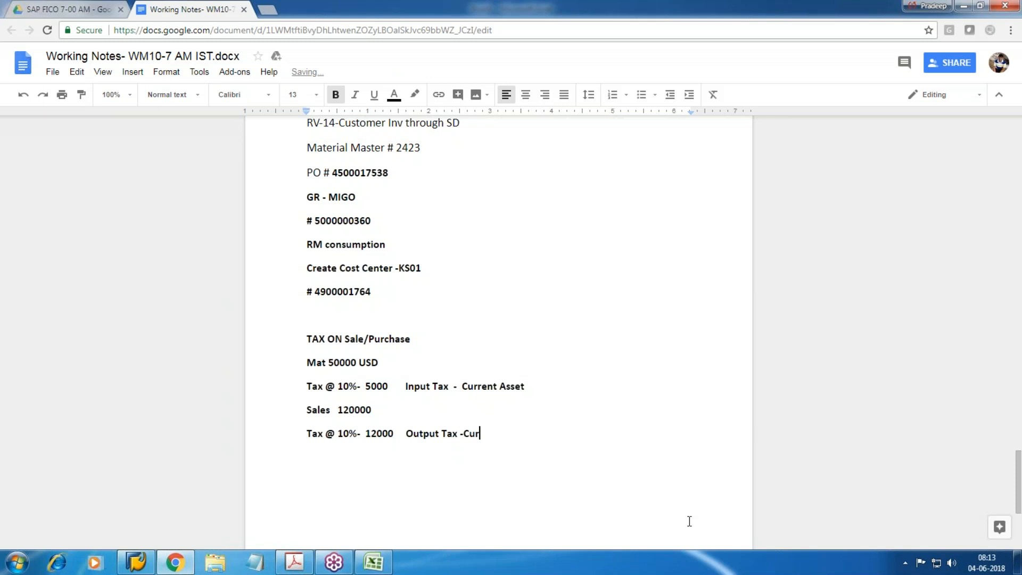
text(rent Liabilities)
key(BackSpace)
key(BackSpace)
key(BackSpace)
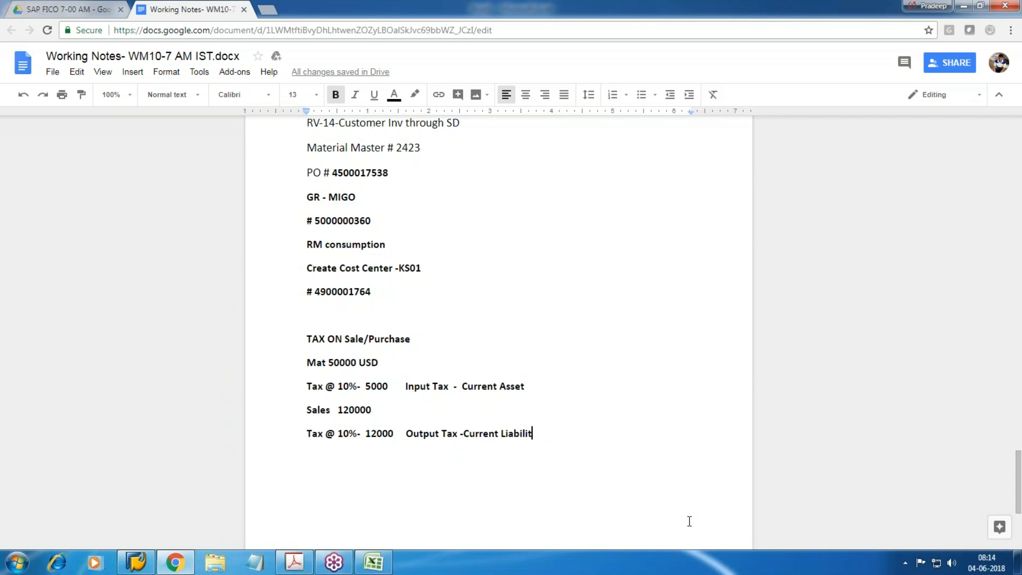
click(383, 434)
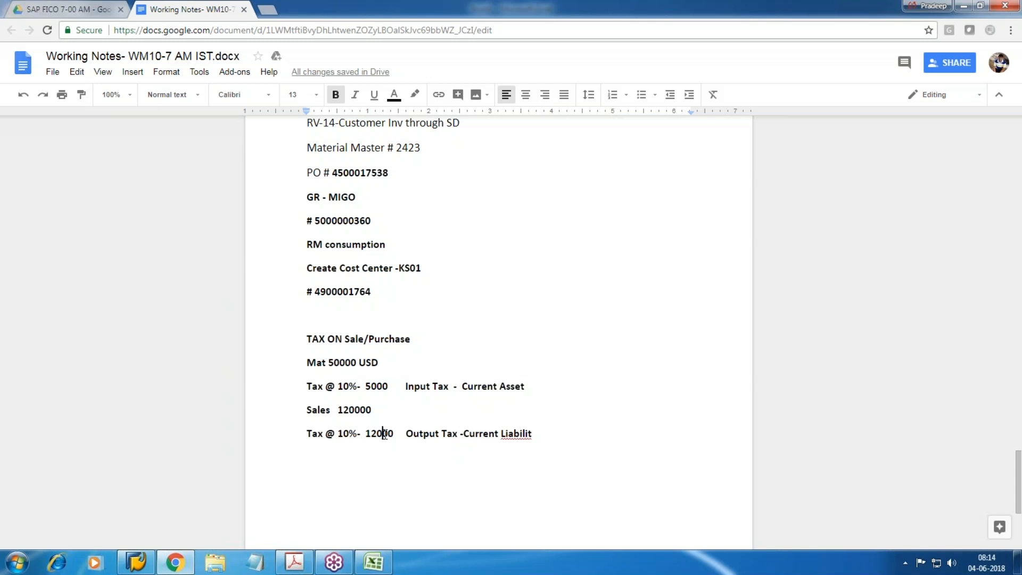
right_click(516, 432)
click(564, 108)
- Add a "Deduction" line with the amount 5000 below the output tax line
click(378, 386)
click(382, 433)
click(558, 424)
double_click(571, 446)
key(Return)
text(Deduction)
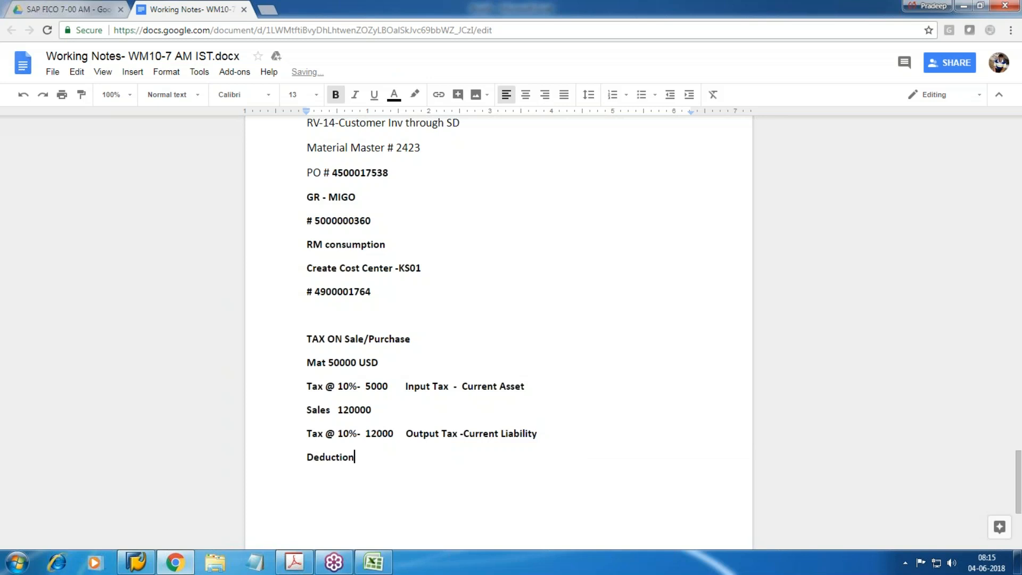
text(     5000)
- Add the line "Net Tax Payable - 7000" below the deduction and start a blank line after it
key(Return)
text(Net Tax Payable )
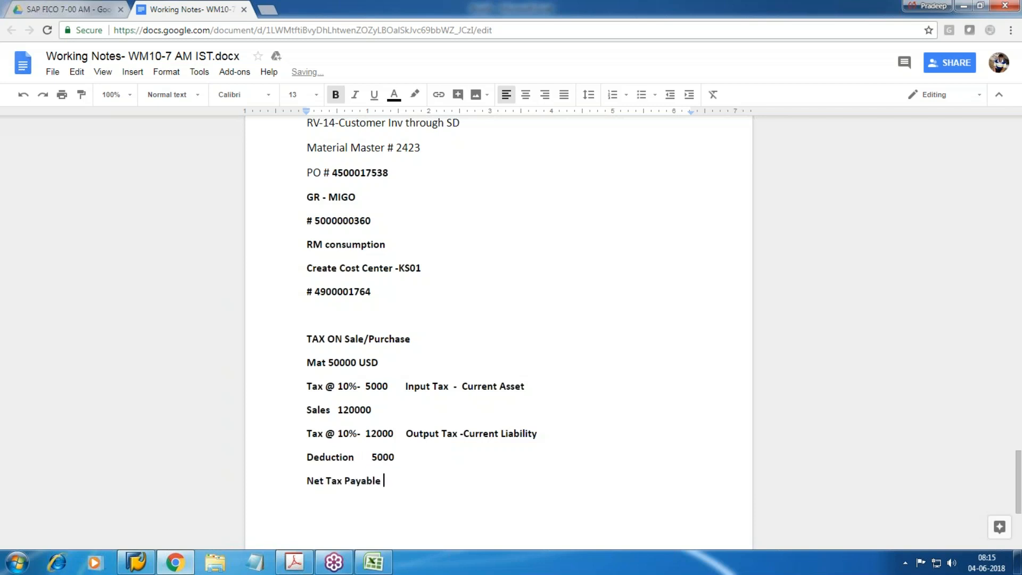
text(-  7000)
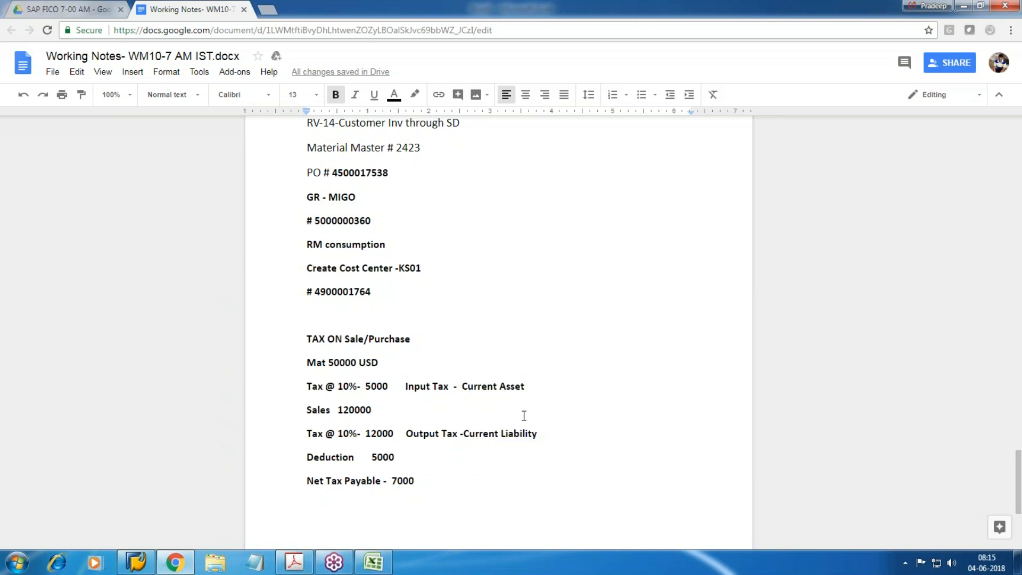
key(Return)
scroll(670, 519, down, 4)
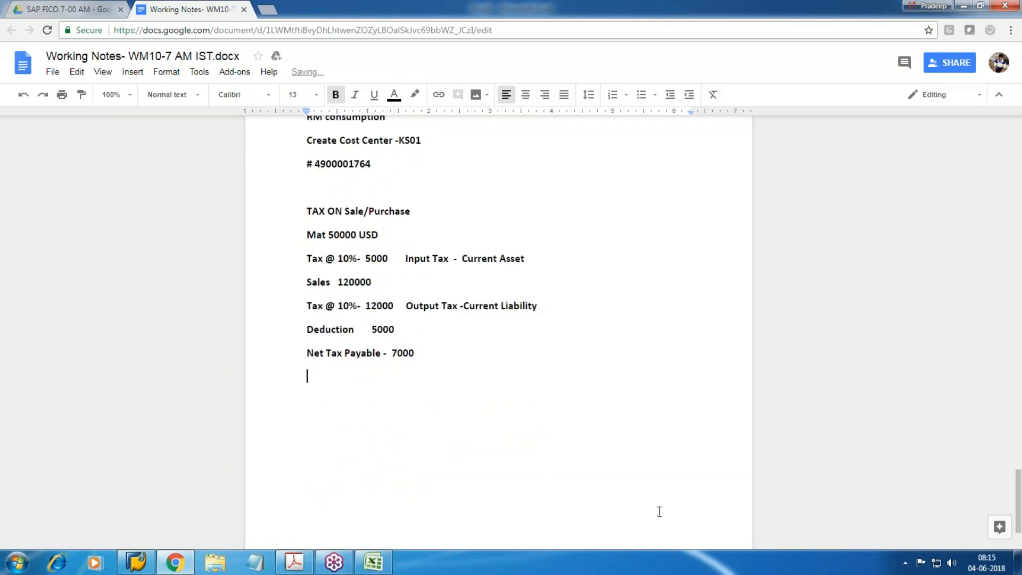
key(alt+Tab)
click(286, 305)
key(alt+Tab)
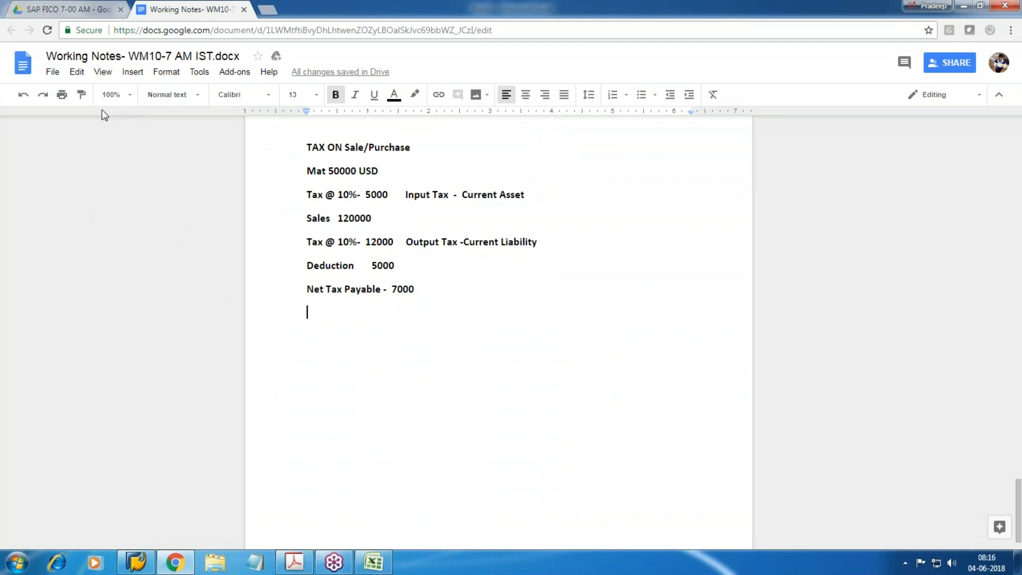
click(134, 73)
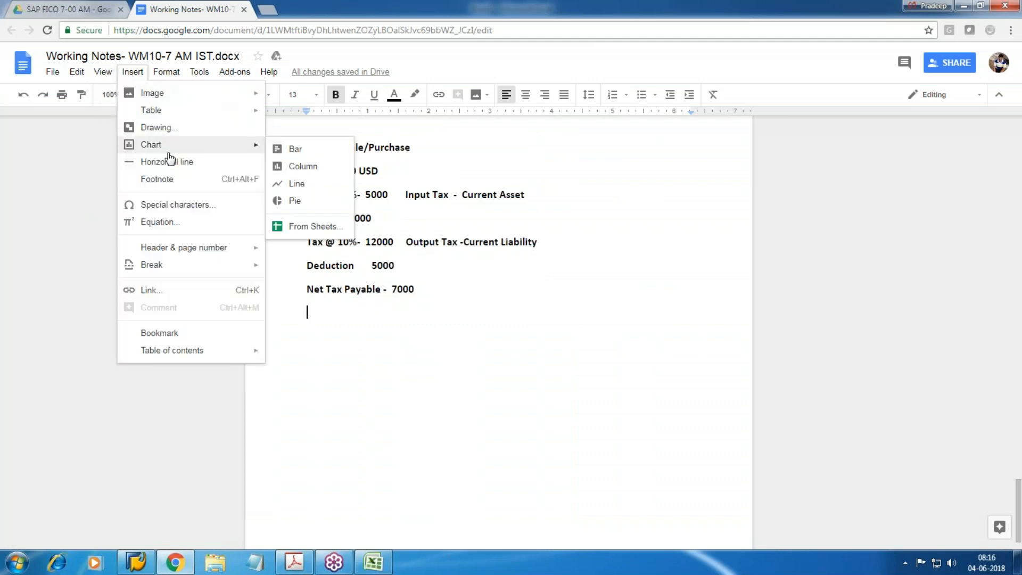
mouse_move(153, 110)
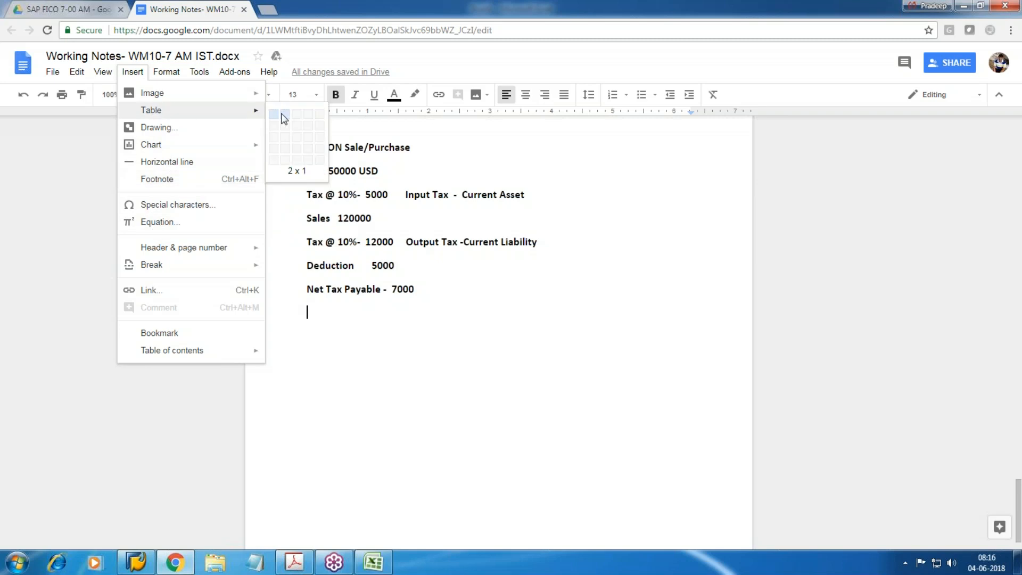
click(281, 131)
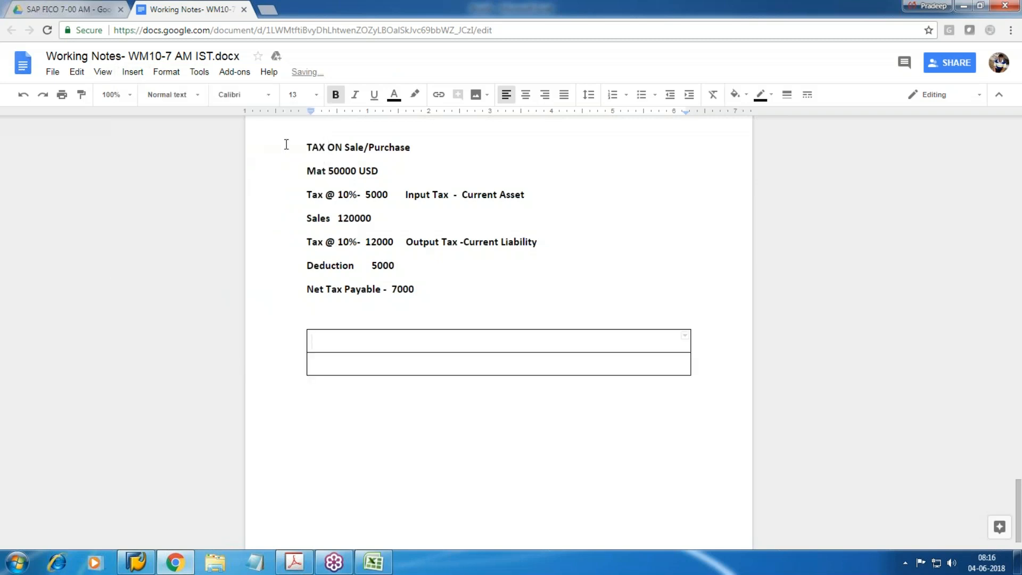
key(ctrl+z)
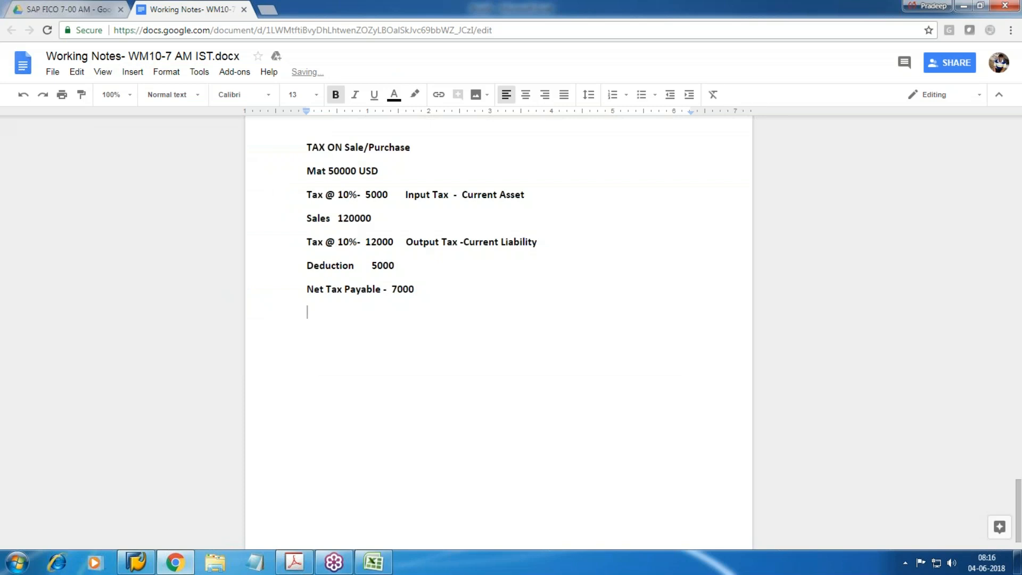
- Insert a table with two columns and two rows below the net tax payable line
click(133, 72)
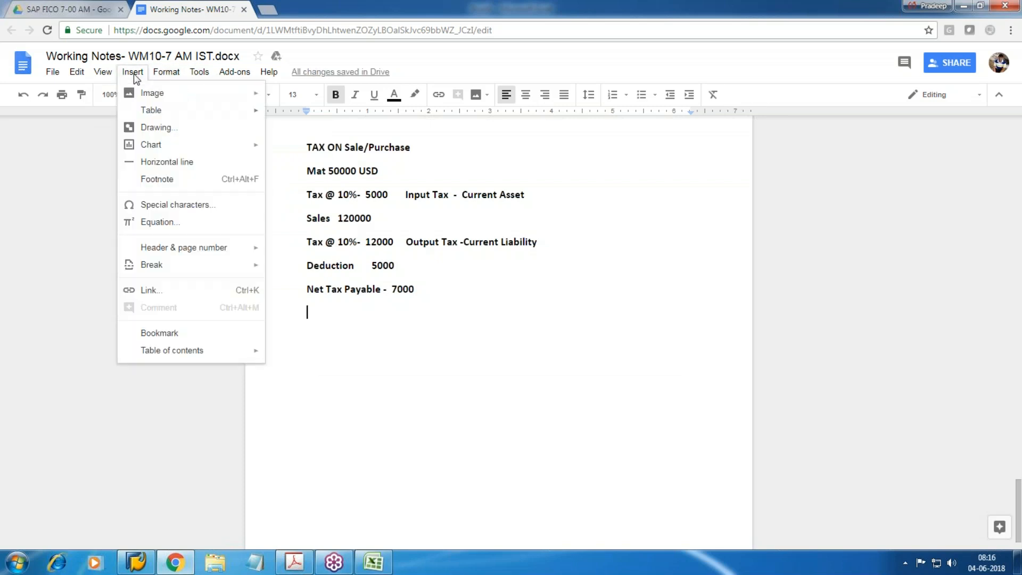
mouse_move(231, 118)
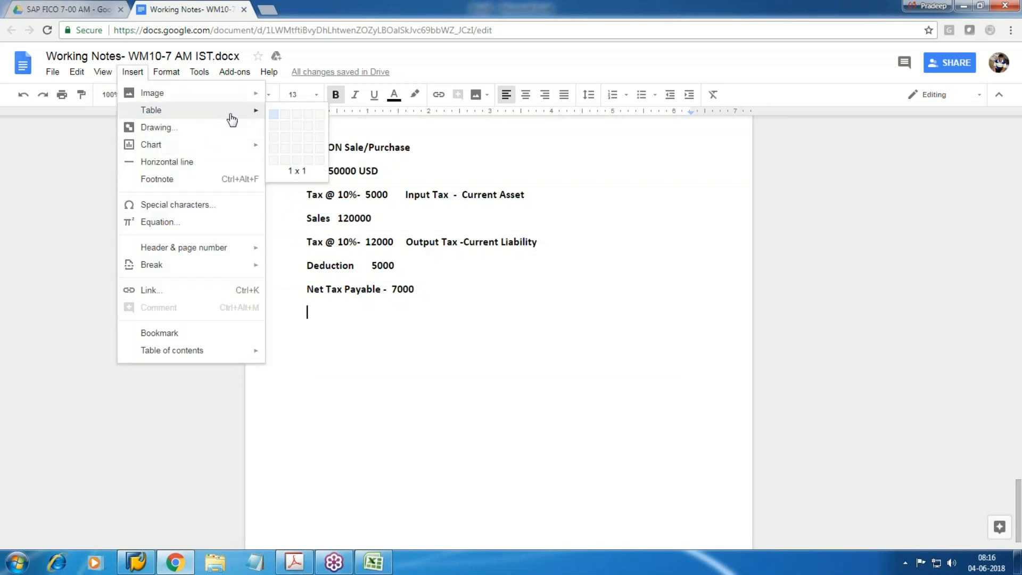
click(285, 127)
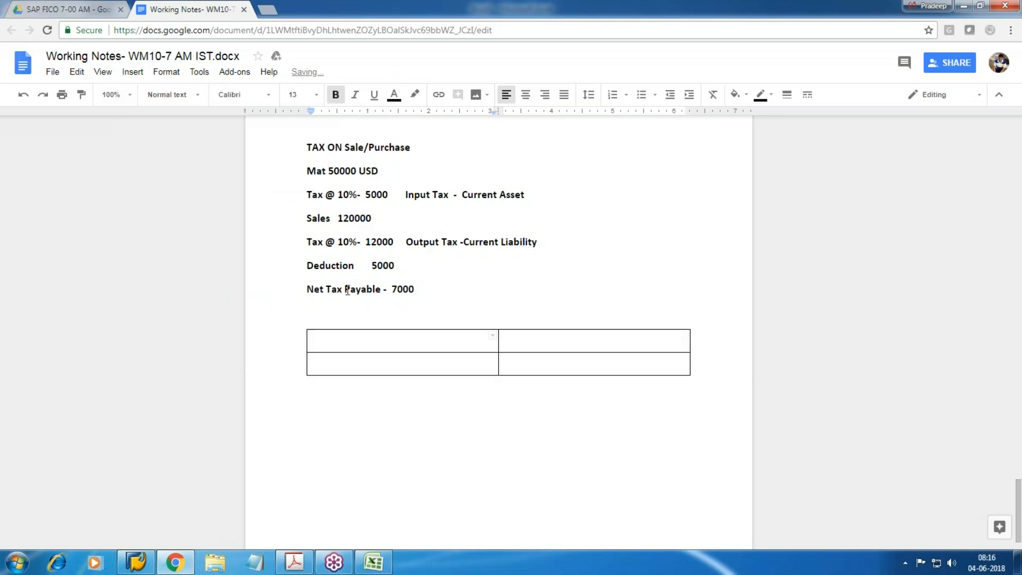
- Enter the heading "Condition Type" in the table's second column, leaving the first header cell empty
text(Condition Type)
key(Tab)
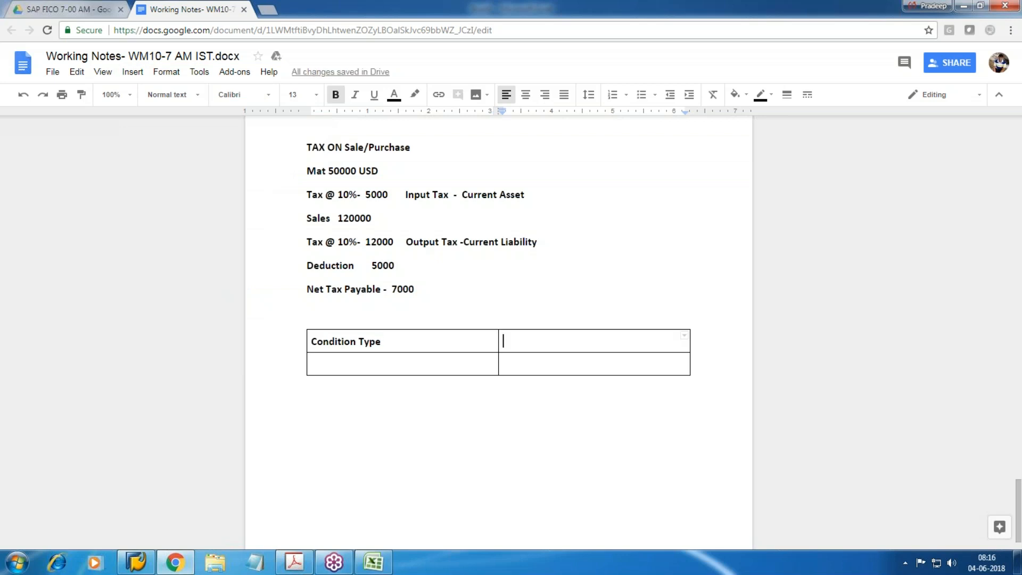
key(shift+Tab)
key(ctrl+c)
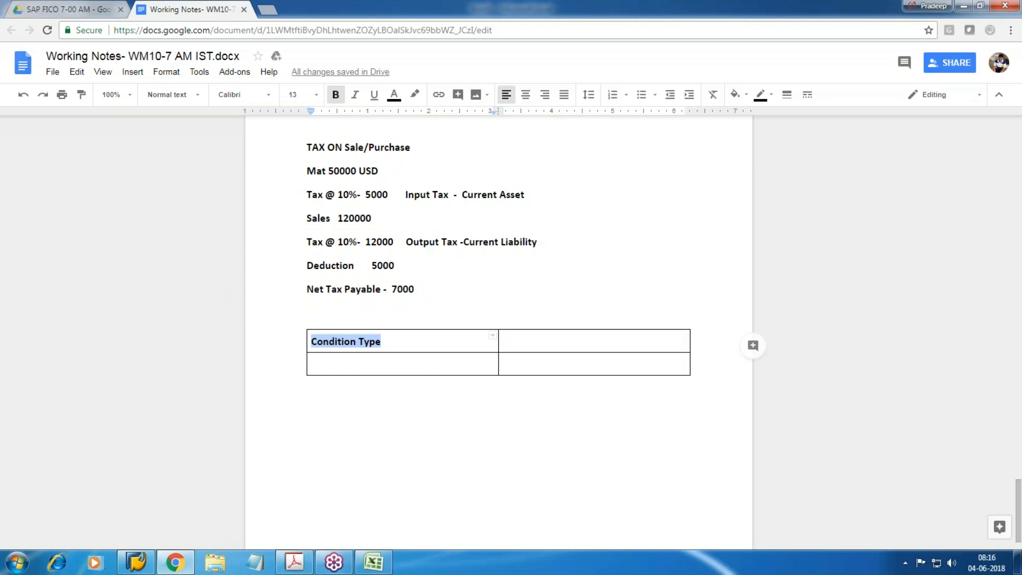
key(BackSpace)
key(Tab)
key(ctrl+v)
key(shift+Tab)
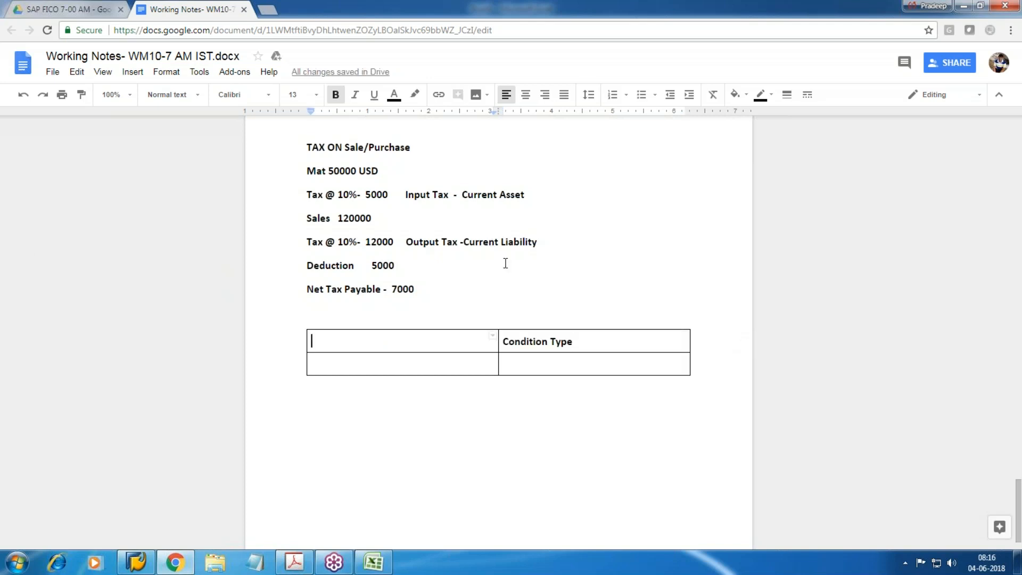
- Add a third column headed "Acct Key" after Condition Type and head the first column "Description"
right_click(503, 342)
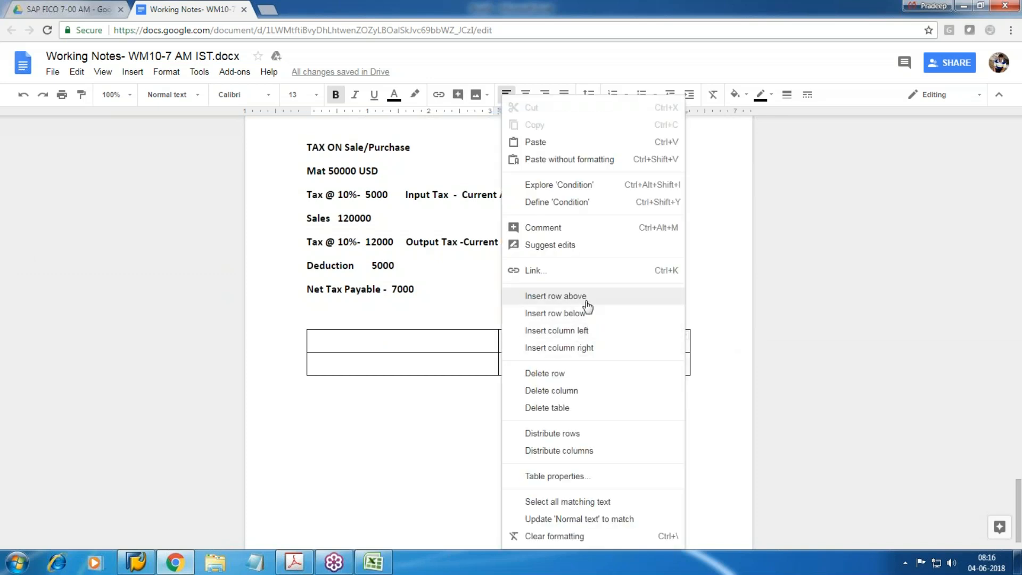
click(596, 349)
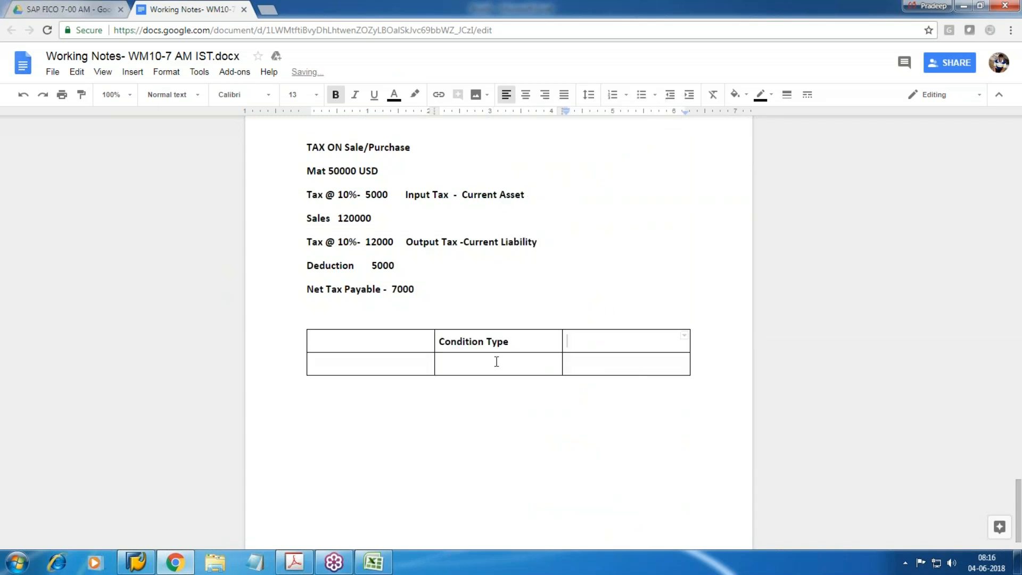
text(Acct Key)
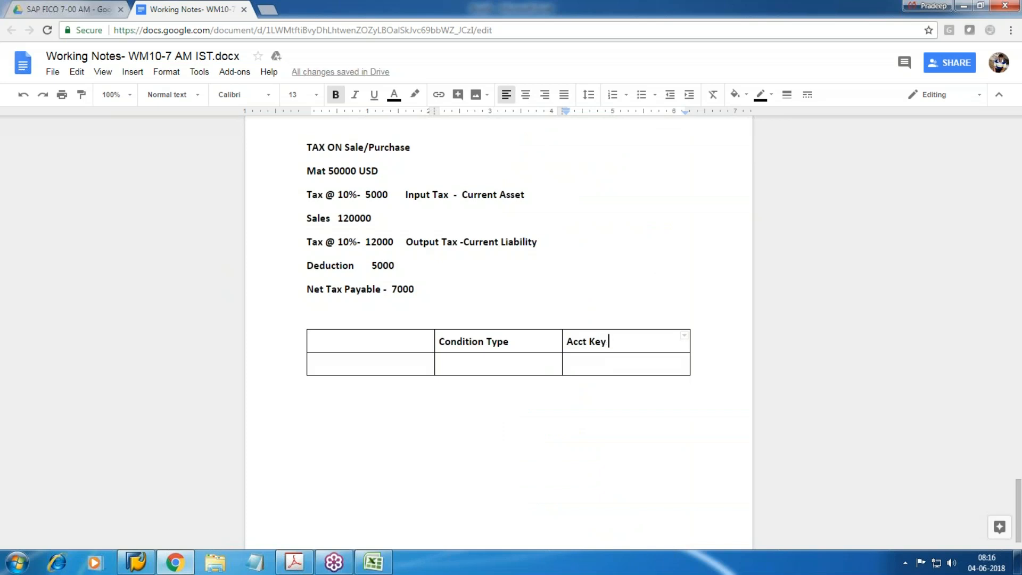
click(346, 347)
text(Description)
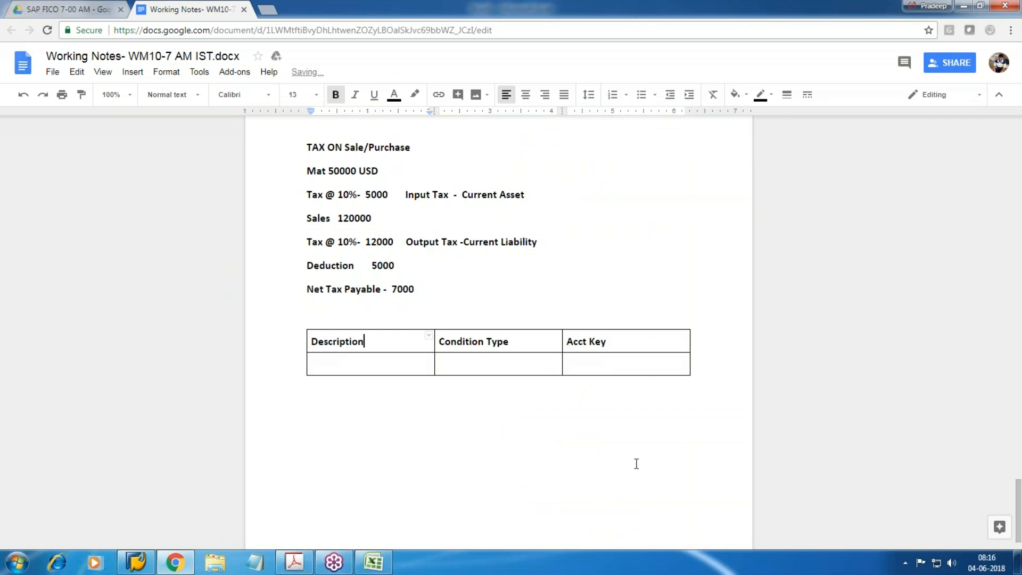
- Fill the second table row with description "Base Amount" and condition type "BASB"
key(Down)
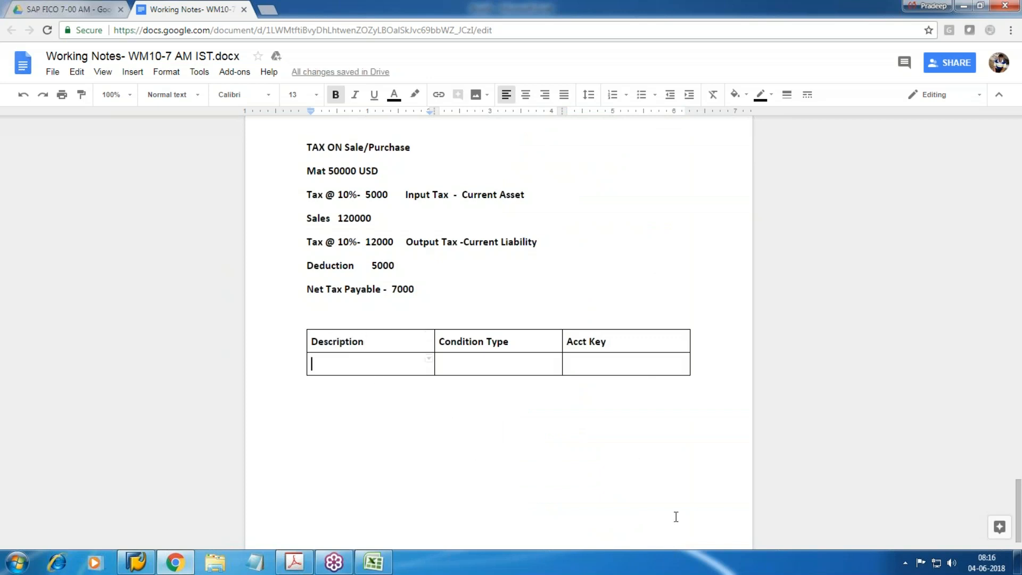
text(Base A)
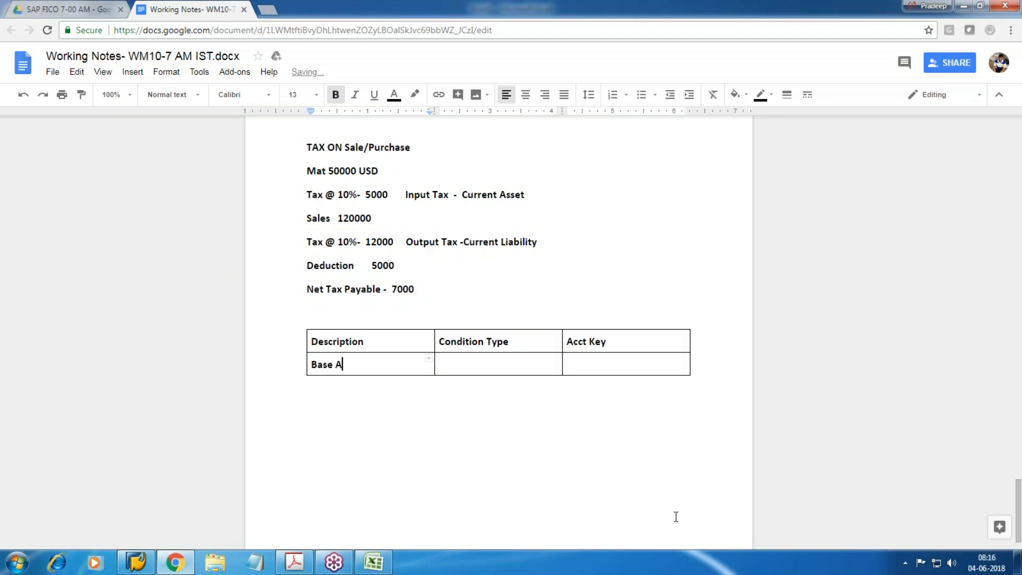
text(mount)
key(Tab)
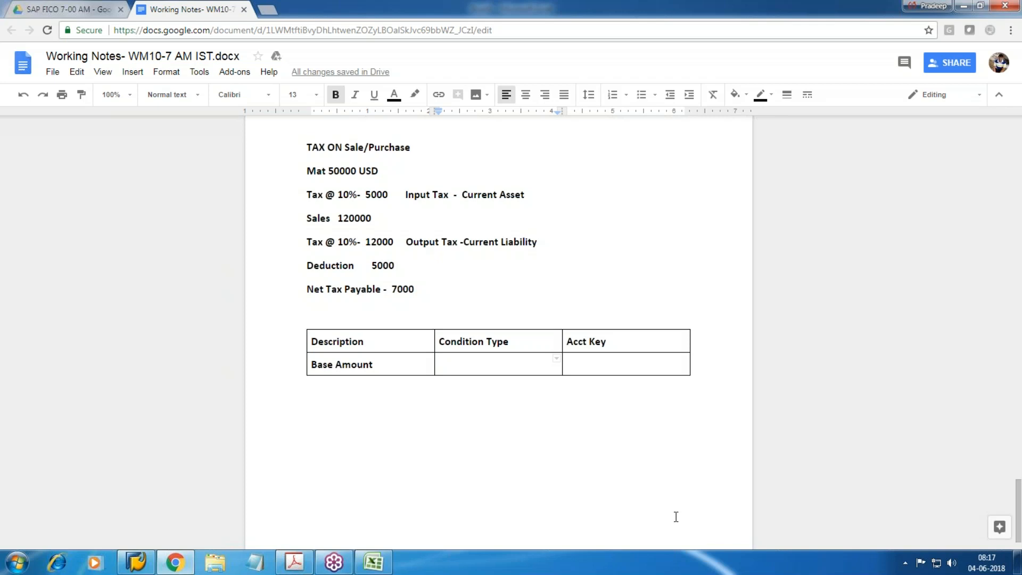
text(BASB)
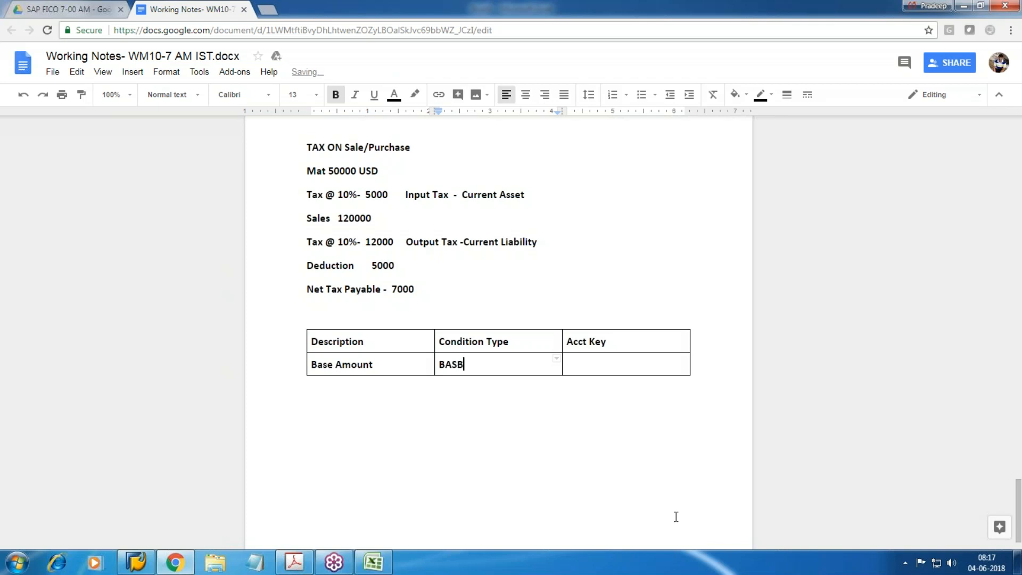
key(Tab)
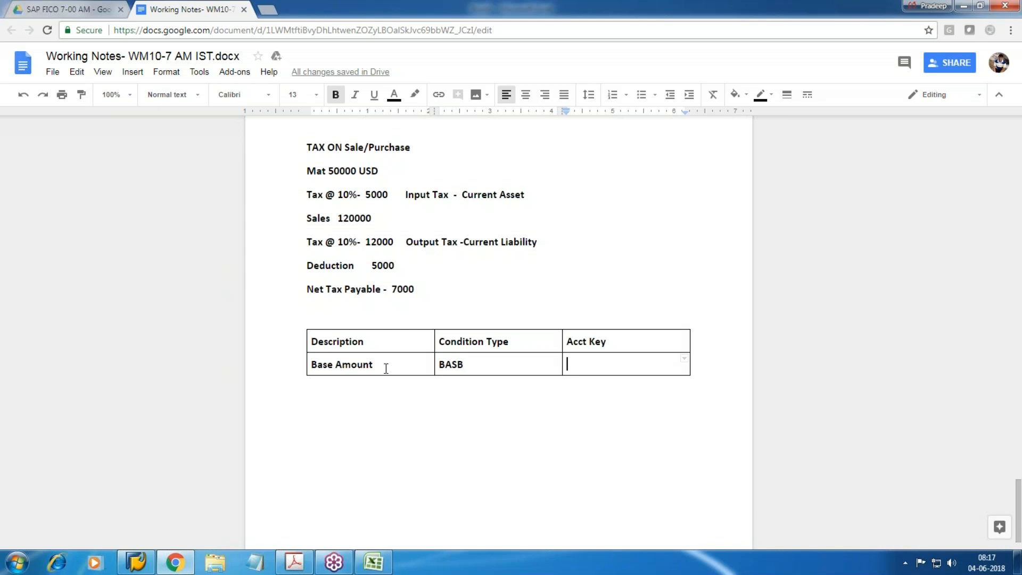
- Title the table "Tax Procedure" on the line above it and enter "NA" as the account key for Base Amount
click(341, 313)
text(Tax Procedure)
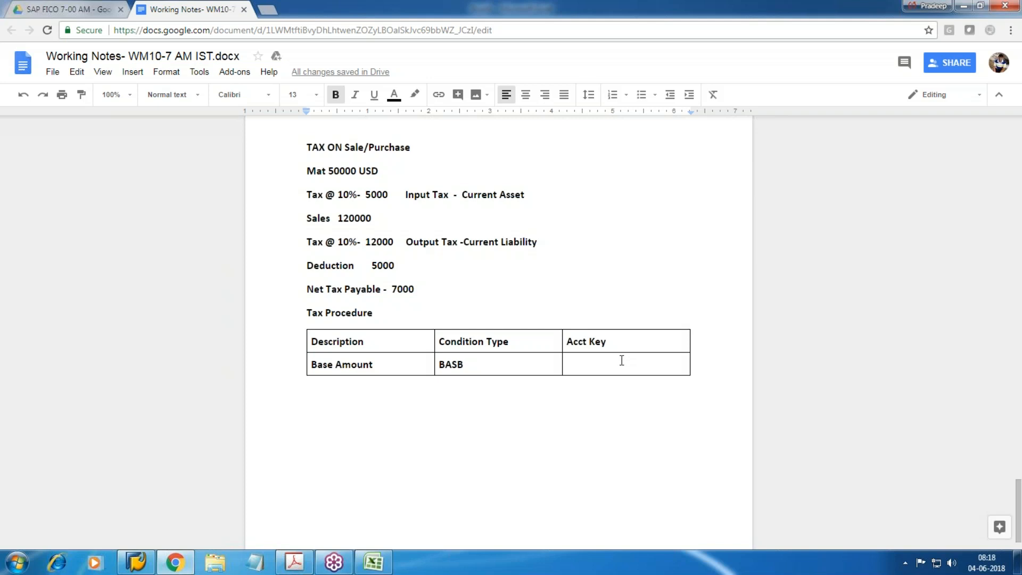
click(605, 362)
text(NA)
- Add a table row for "Output Tax" with condition type "MWAS" and account key "MWS"
key(Tab)
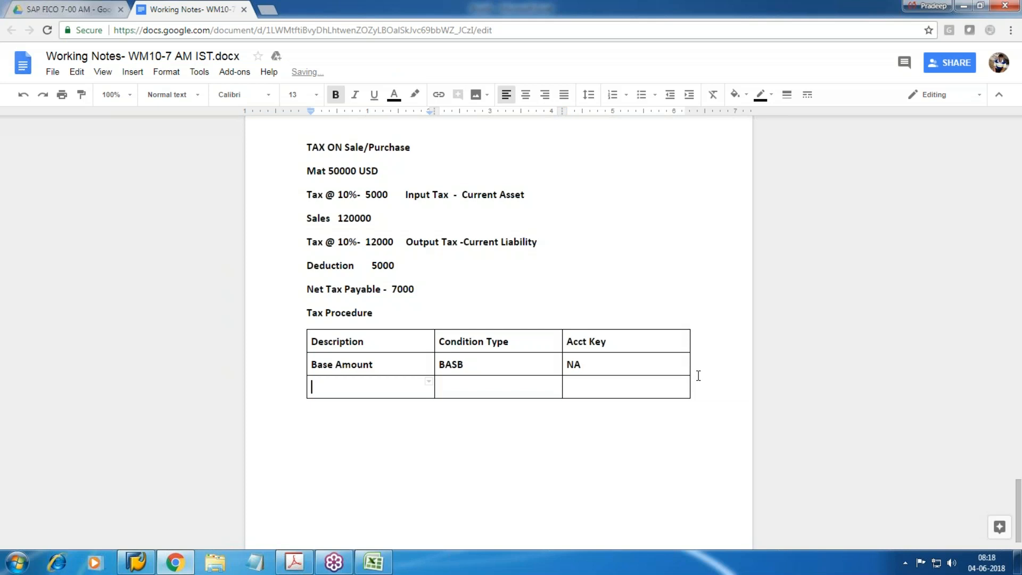
text(Output Tax)
key(Tab)
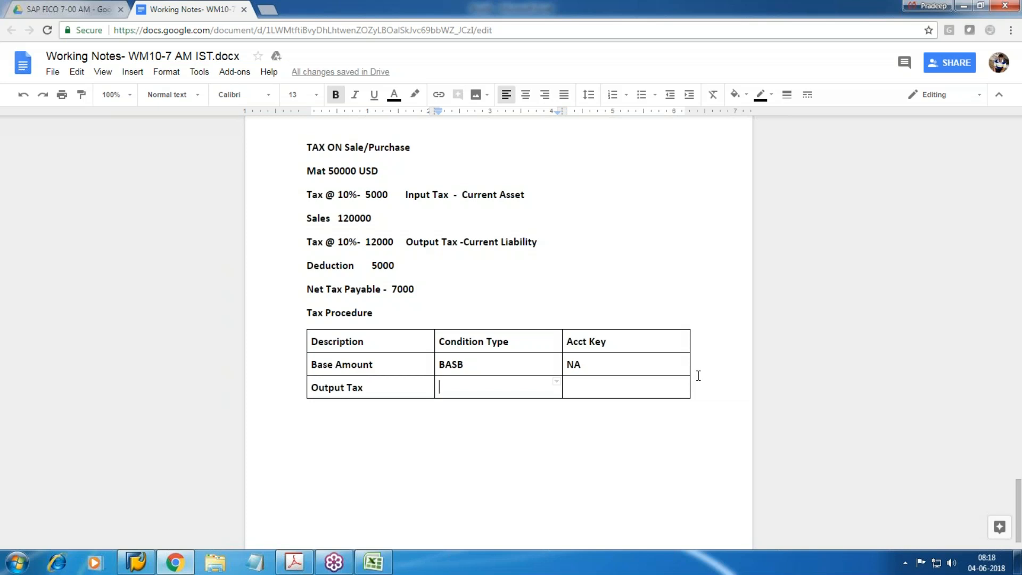
text(MWAS)
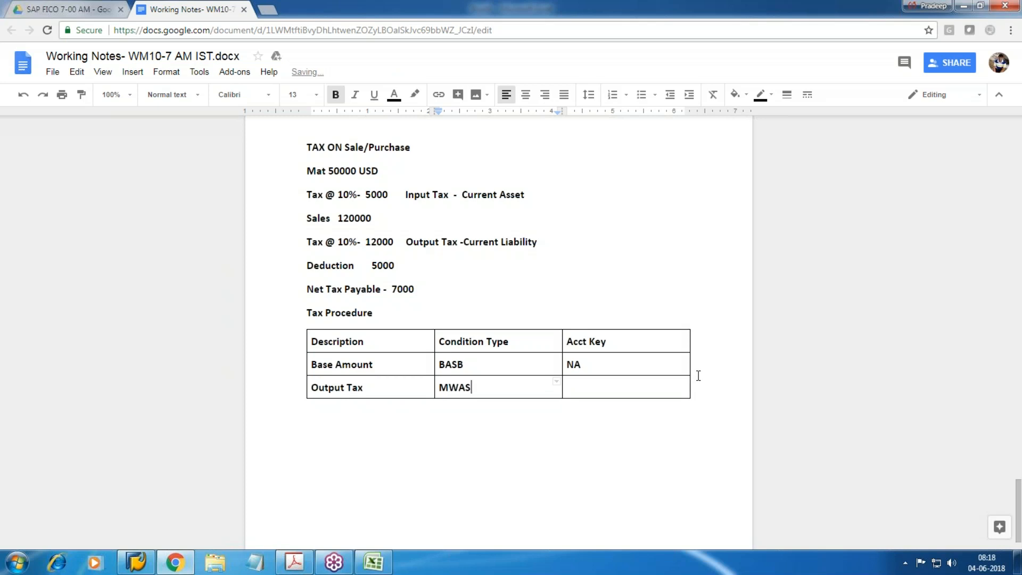
key(Tab)
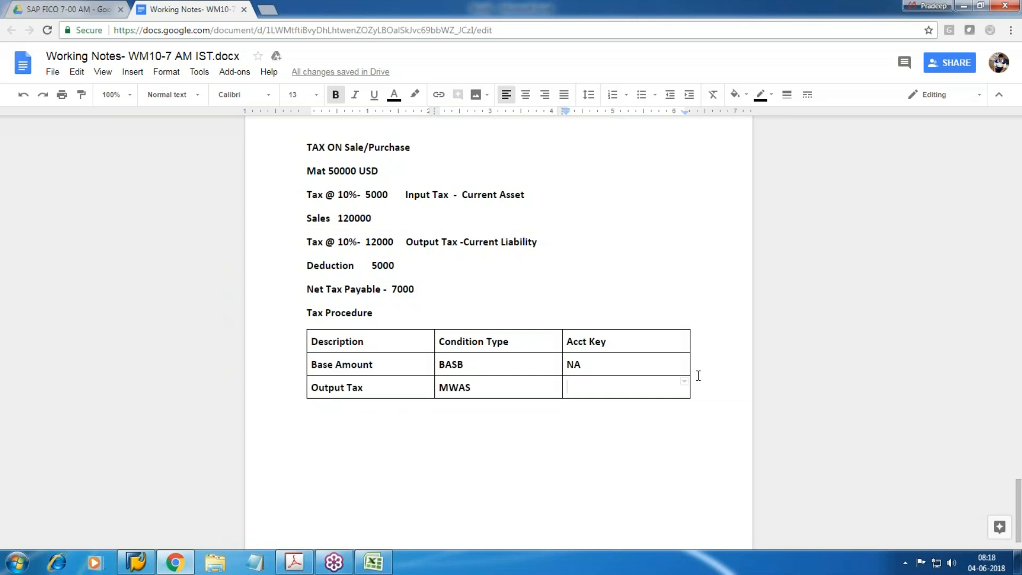
text(MWS)
- Add a table row for "Input Tax" with condition type "MWVS" and account key "VST"
key(Tab)
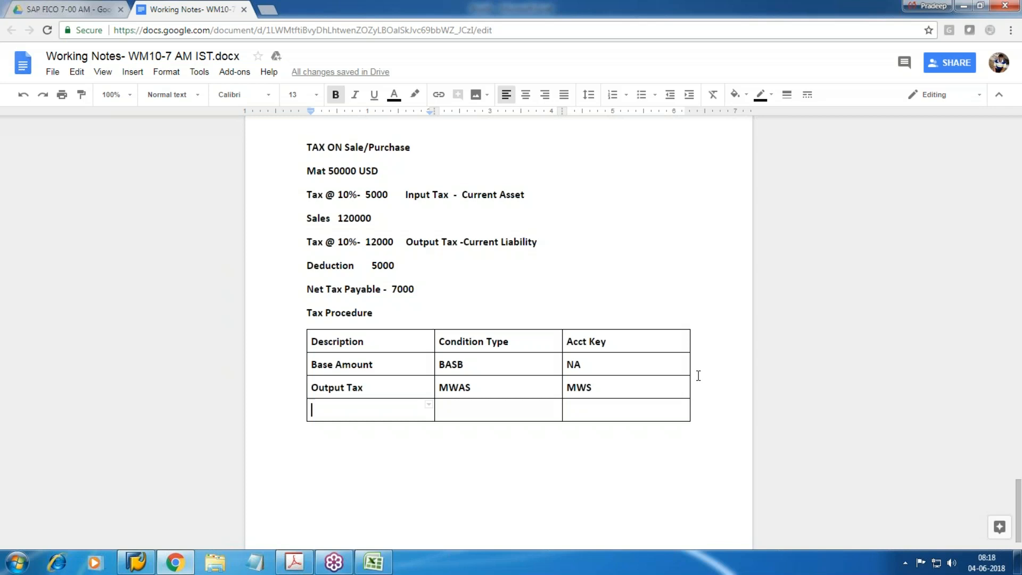
text(Input Tax)
key(Tab)
text(MWVS)
key(Tab)
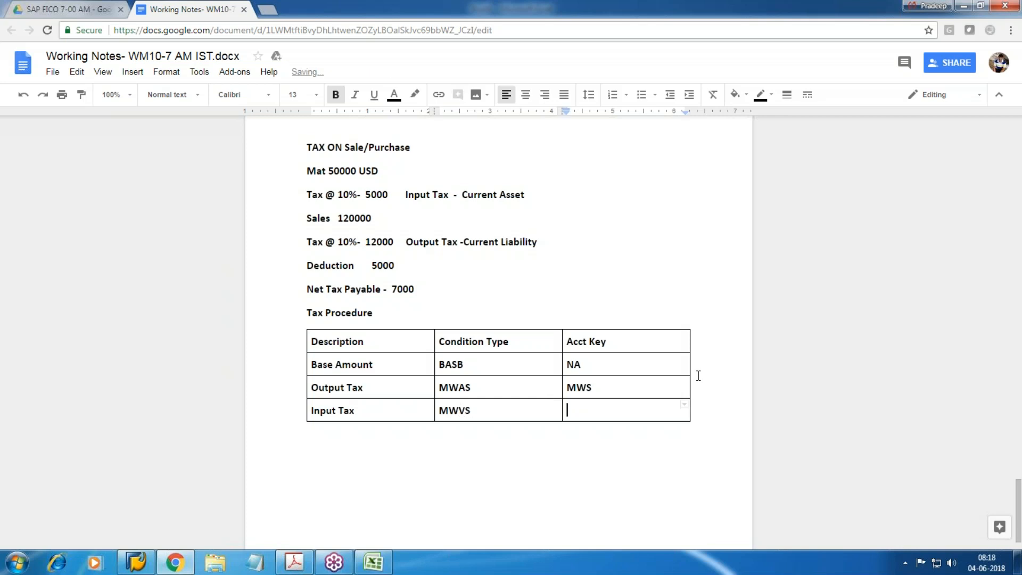
text(VST)
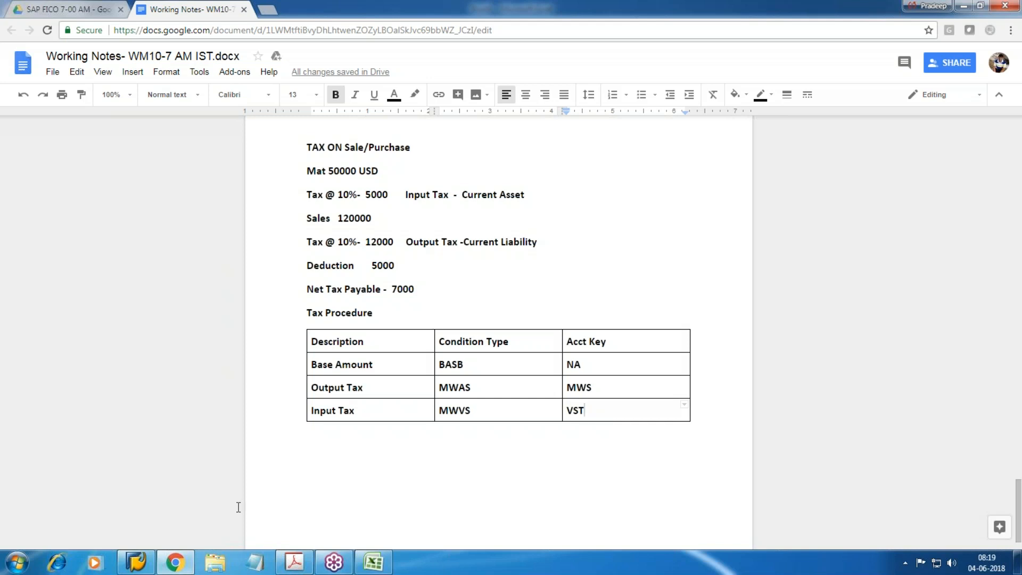
- Switch to SAP Logon and log on to the ECC 6 EHP6-54 system with the user name and password
click(134, 560)
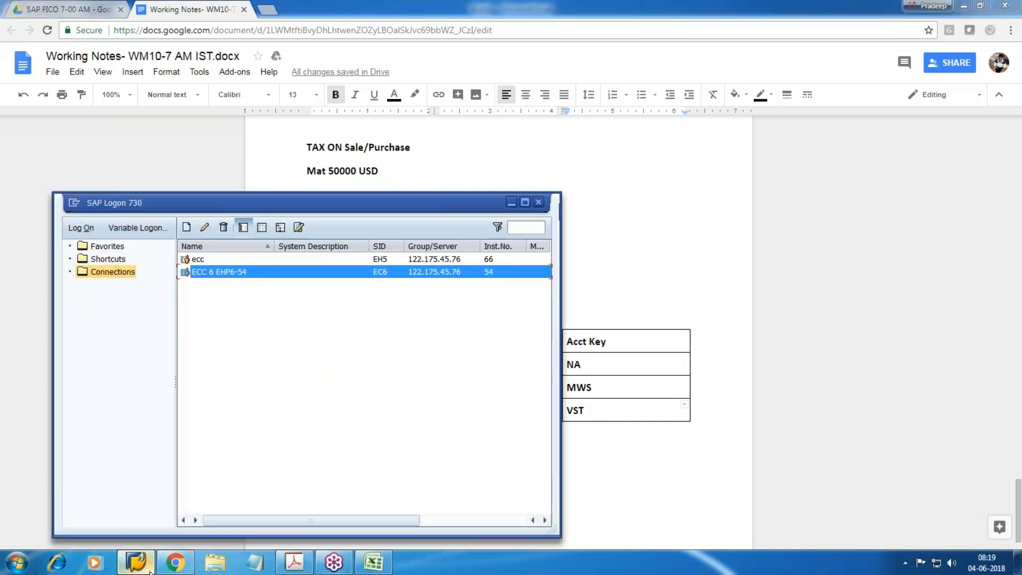
key(Return)
text(pradeep)
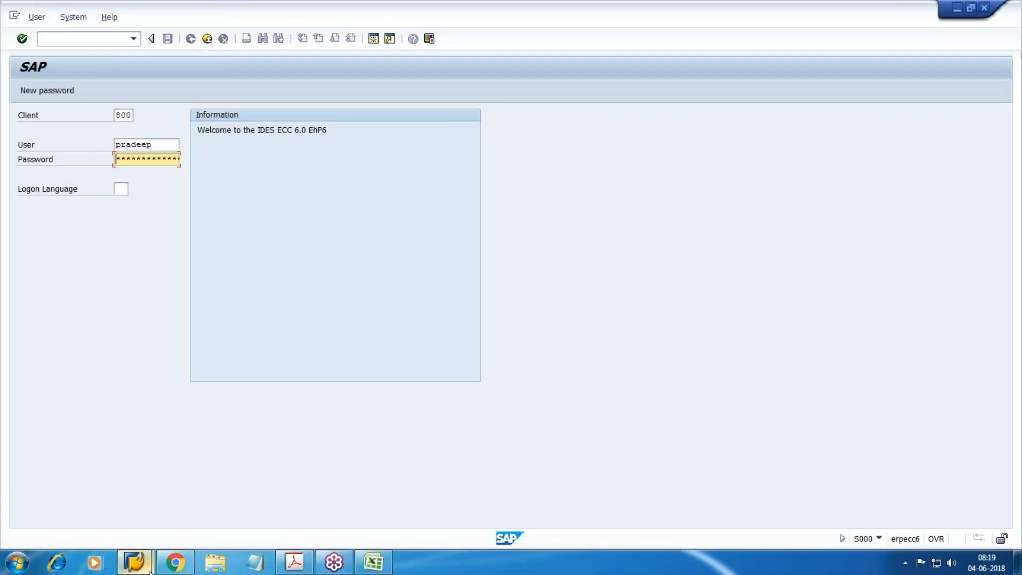
key(Return)
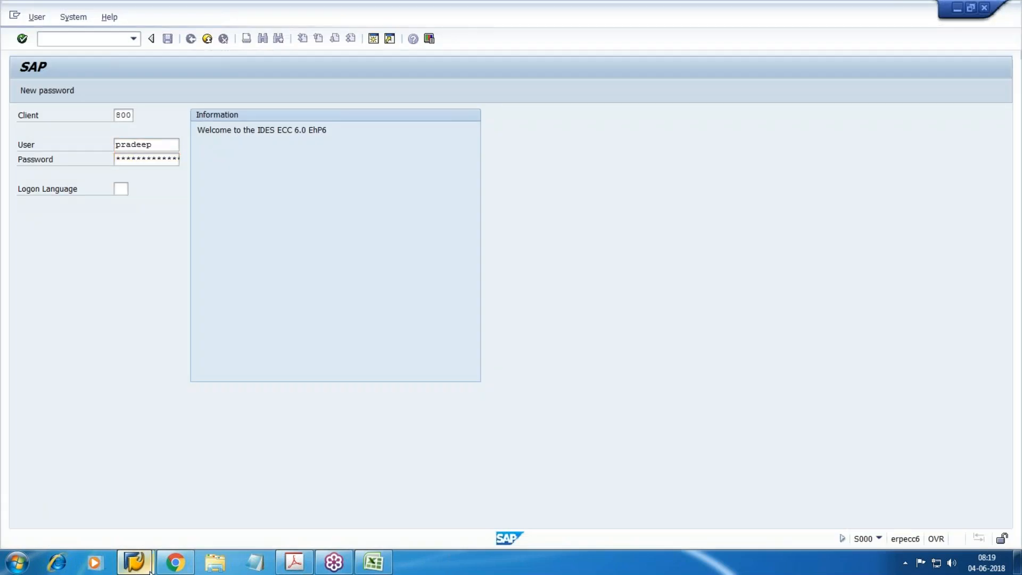
- Run transaction SPRO and display the SAP Reference IMG
text(spro)
key(Return)
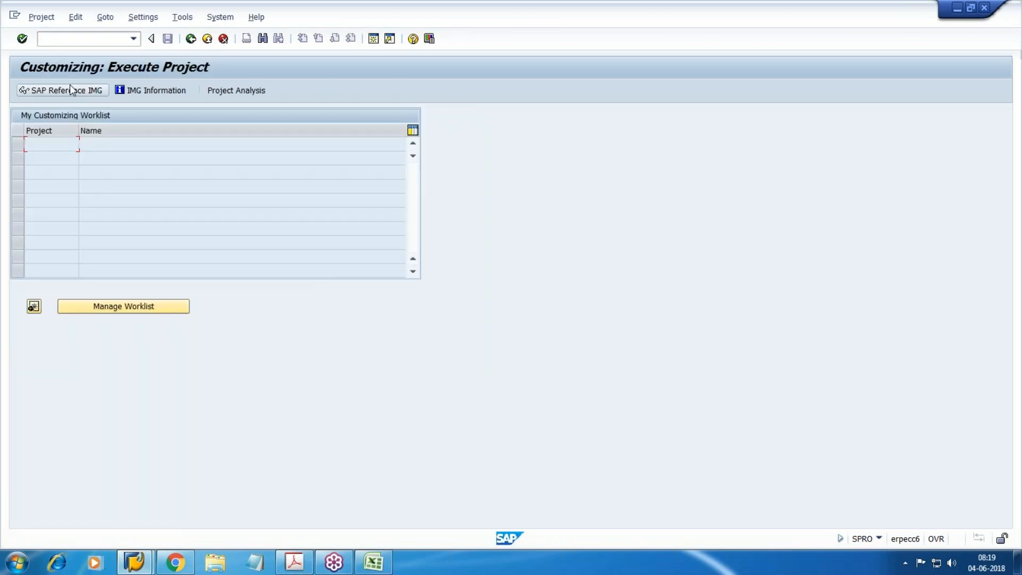
click(74, 95)
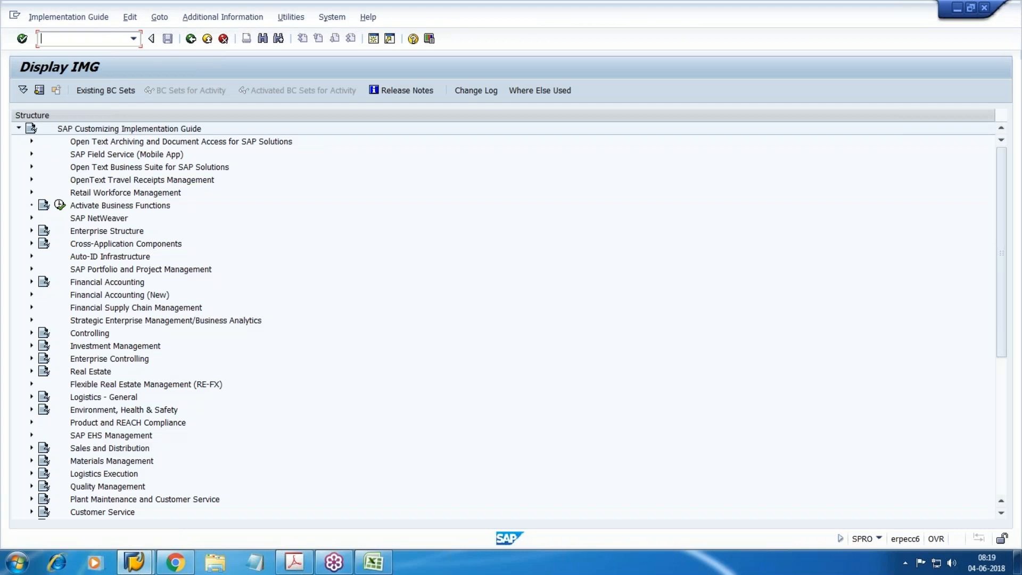
- Expand Financial Accounting (New), Financial Accounting Global Settings (New), Tax on Sales/Purchases and Basic Settings in the IMG structure
click(32, 295)
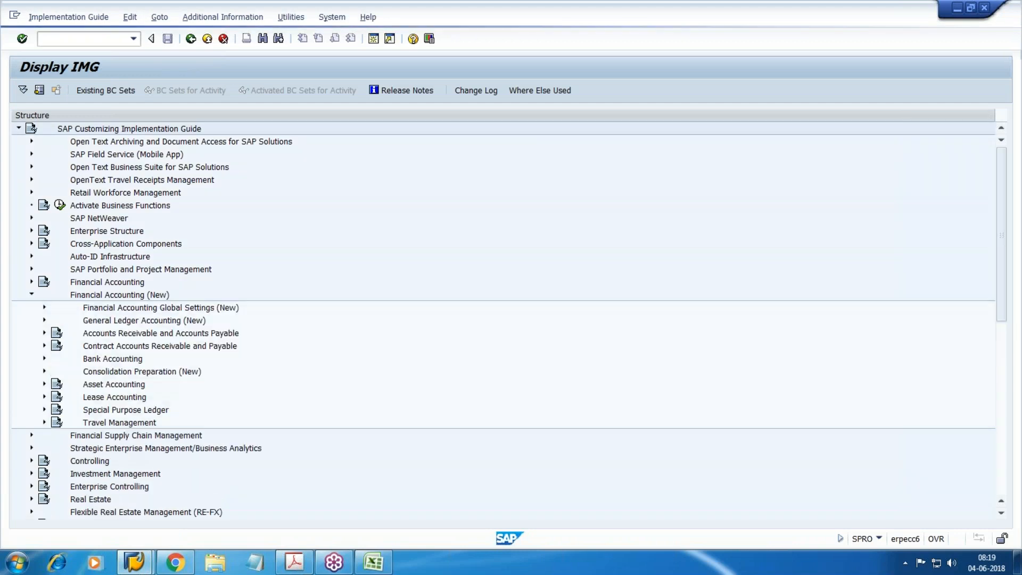
click(44, 308)
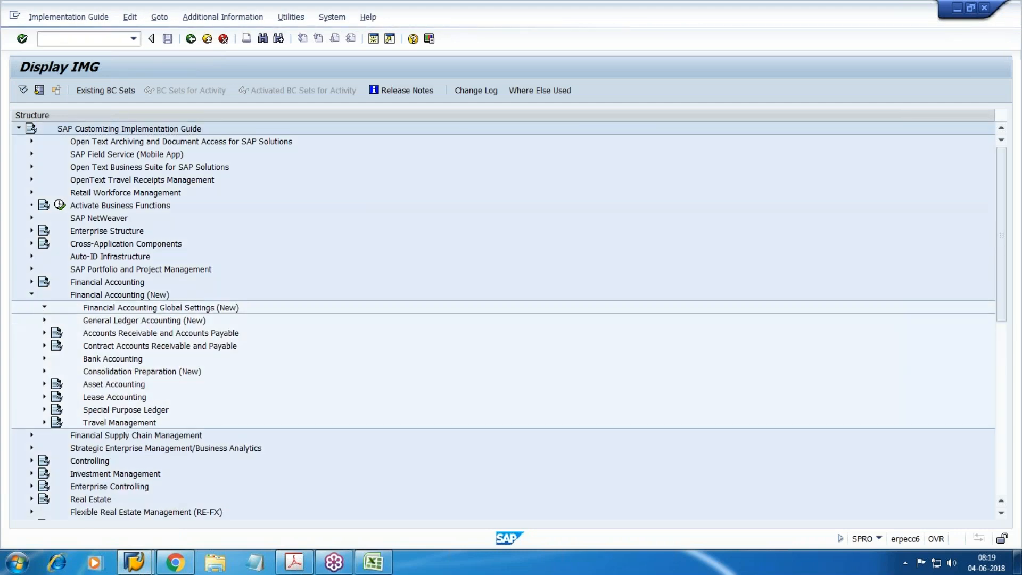
scroll(40, 327, down, 1)
click(176, 322)
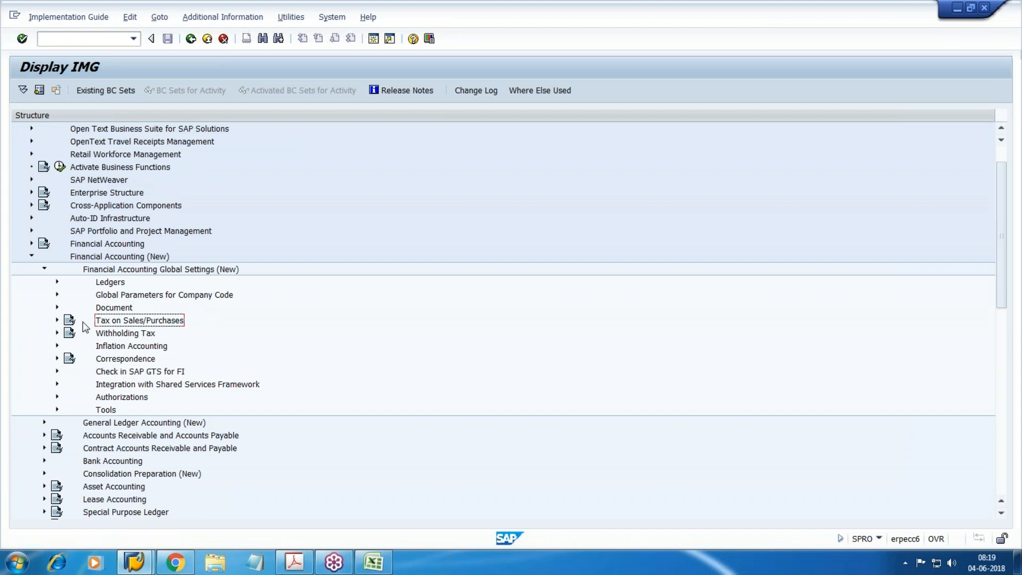
click(57, 320)
scroll(67, 320, down, 1)
click(70, 294)
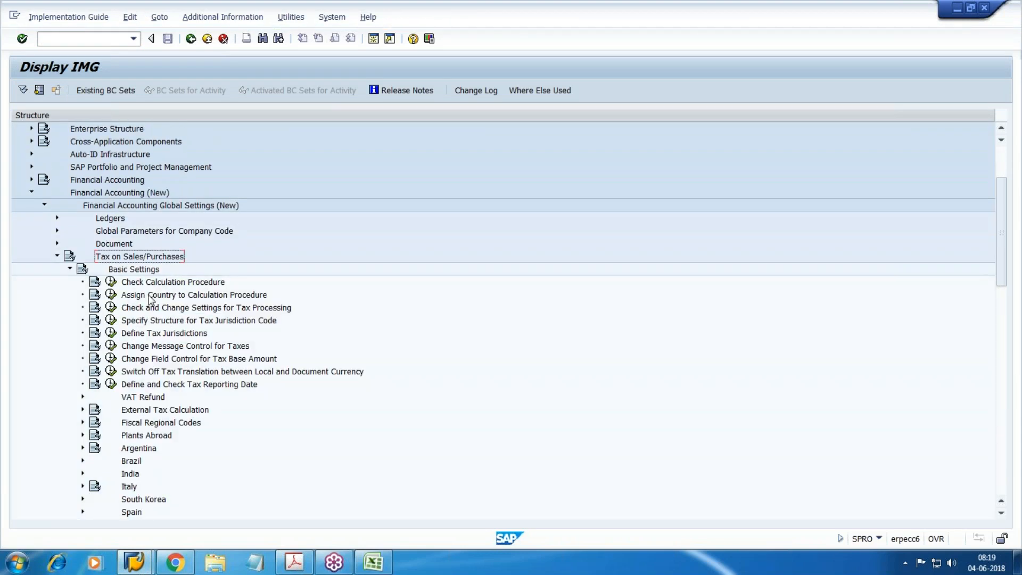
- Execute Check Calculation Procedure and open its Define Procedures activity
click(149, 283)
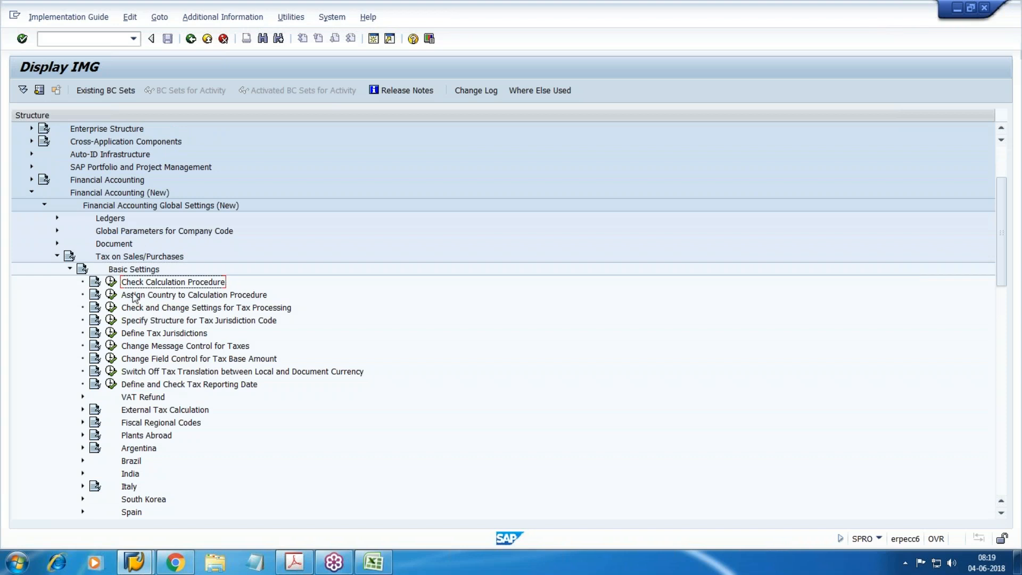
click(111, 282)
double_click(76, 193)
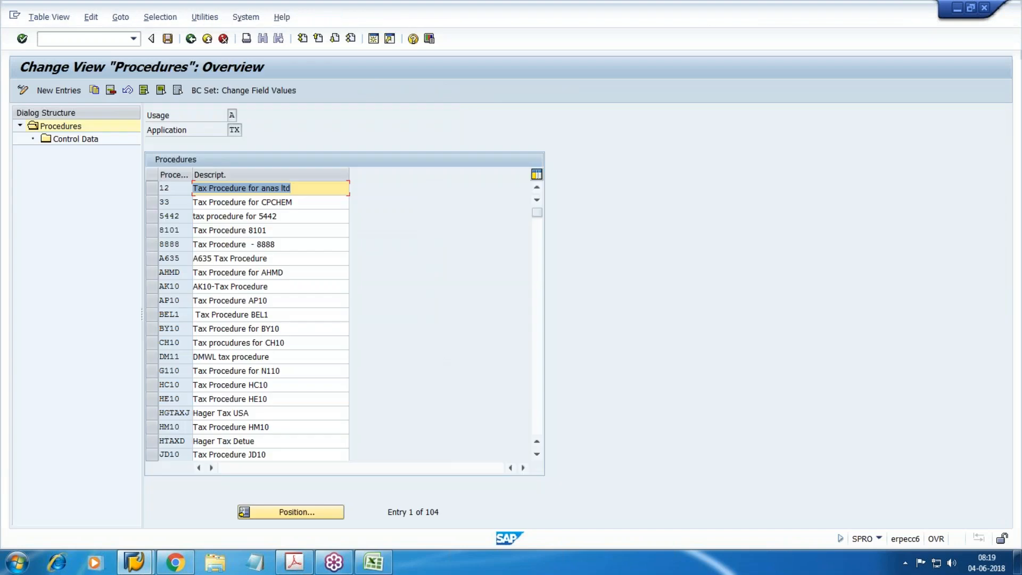
- Look through the list of existing tax procedures, including the country-specific sales tax ones, and leave the overview
scroll(239, 294, down, 2)
scroll(268, 188, down, 8)
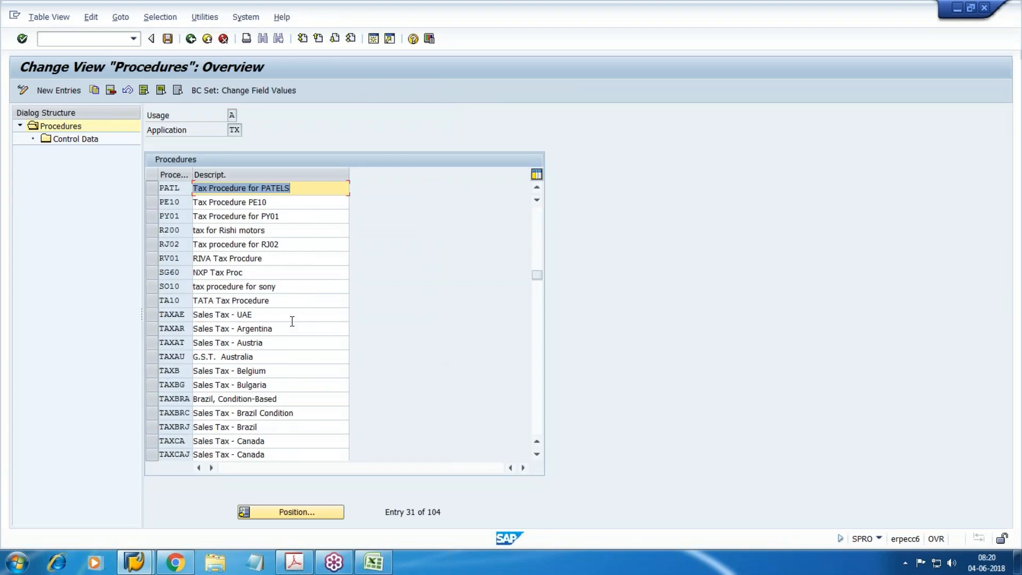
scroll(276, 362, down, 1)
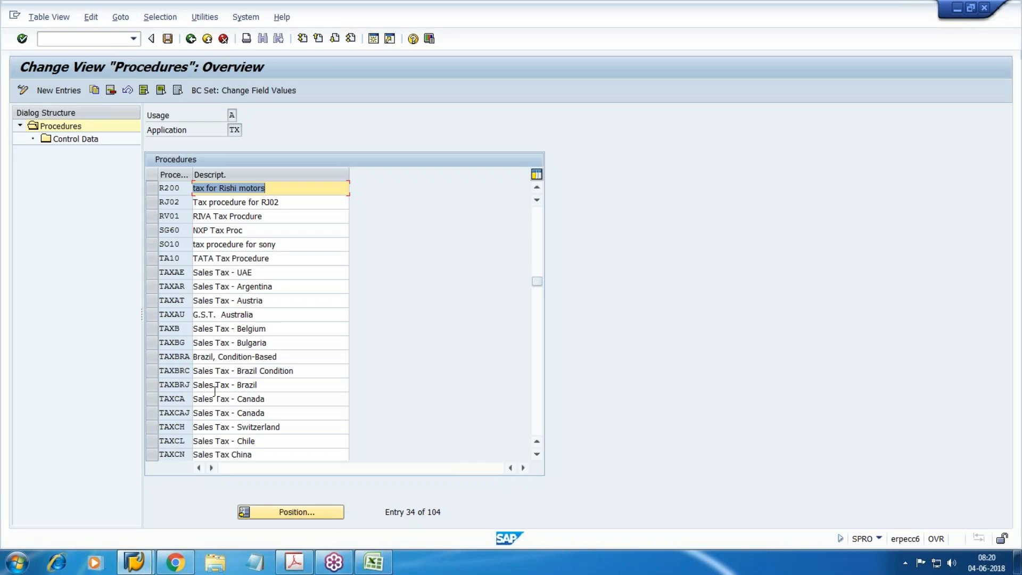
scroll(216, 391, down, 1)
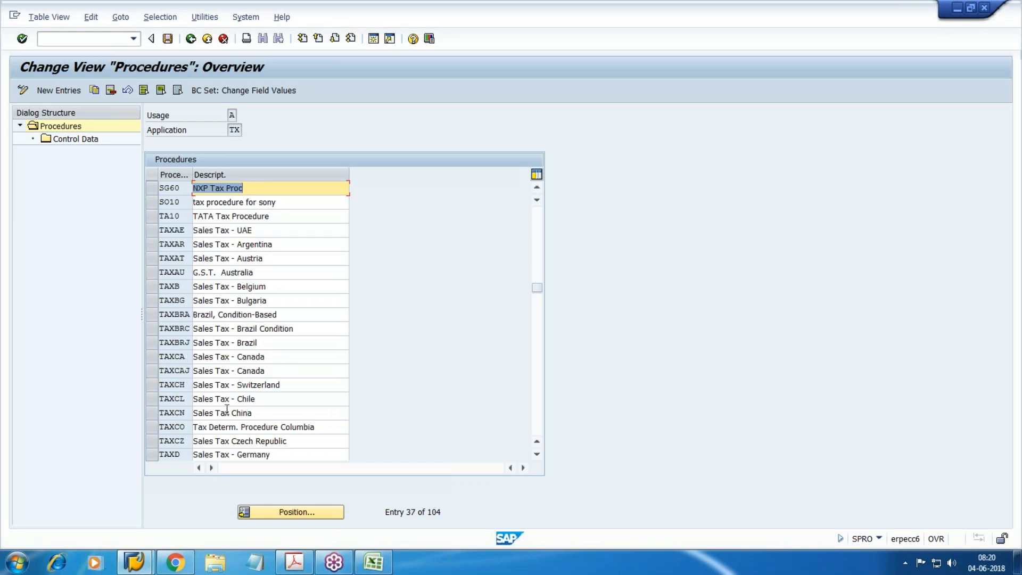
scroll(279, 418, up, 3)
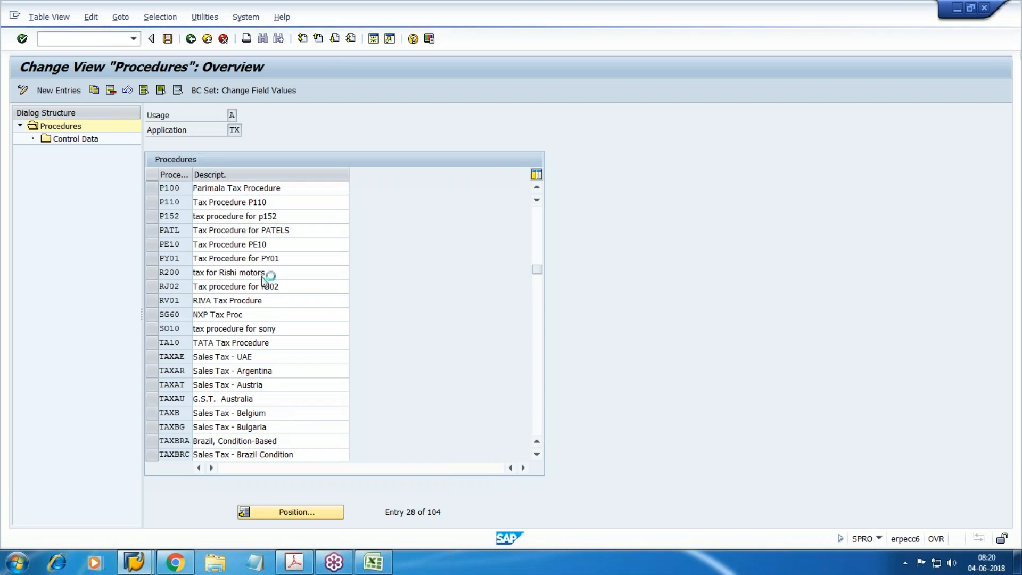
key(F3)
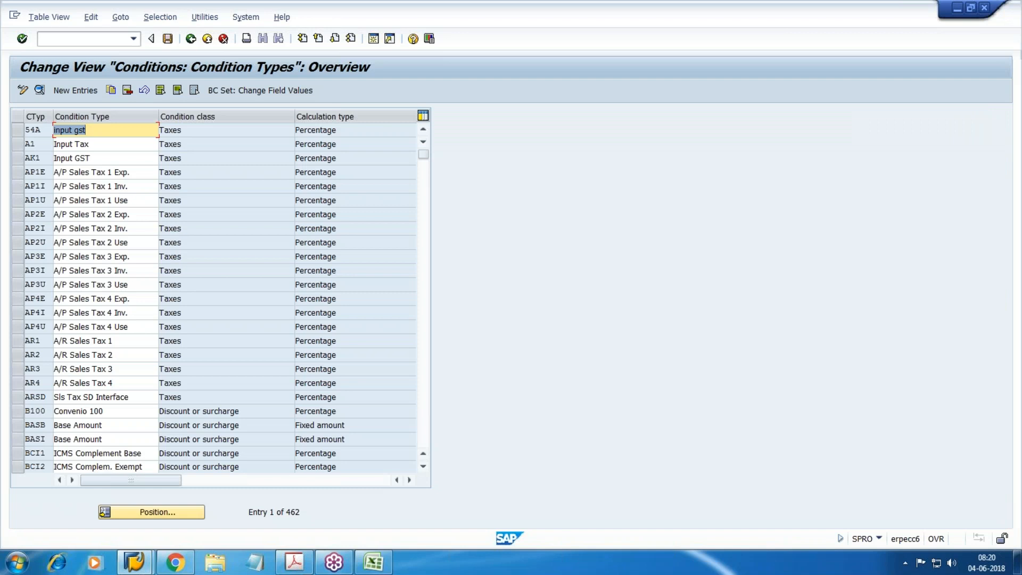
- Start a new condition type entry WM1 with the description "Input GST"
click(81, 89)
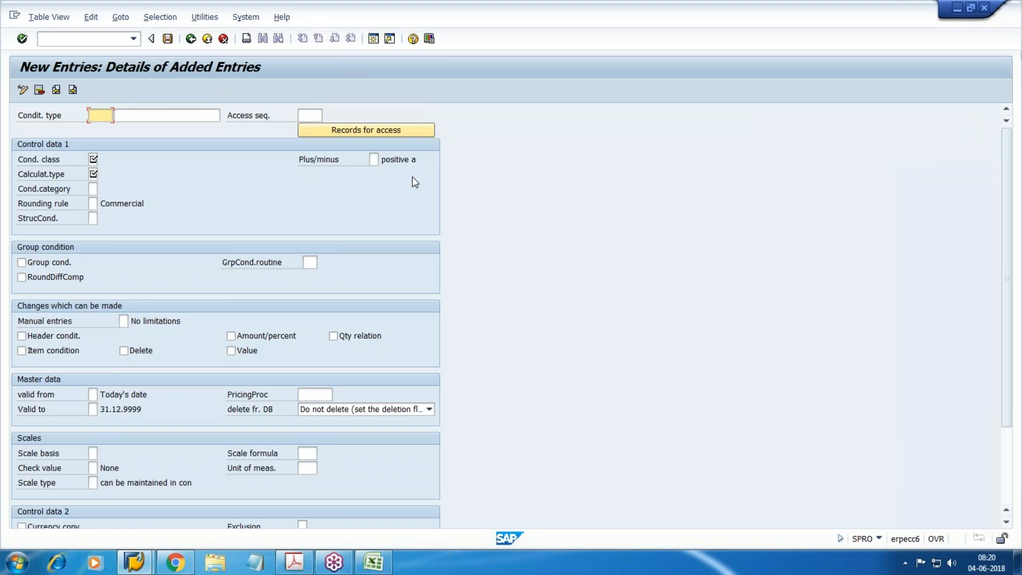
text(M)
key(BackSpace)
text(WM1)
key(Tab)
text(Inpu)
key(Down)
key(Down)
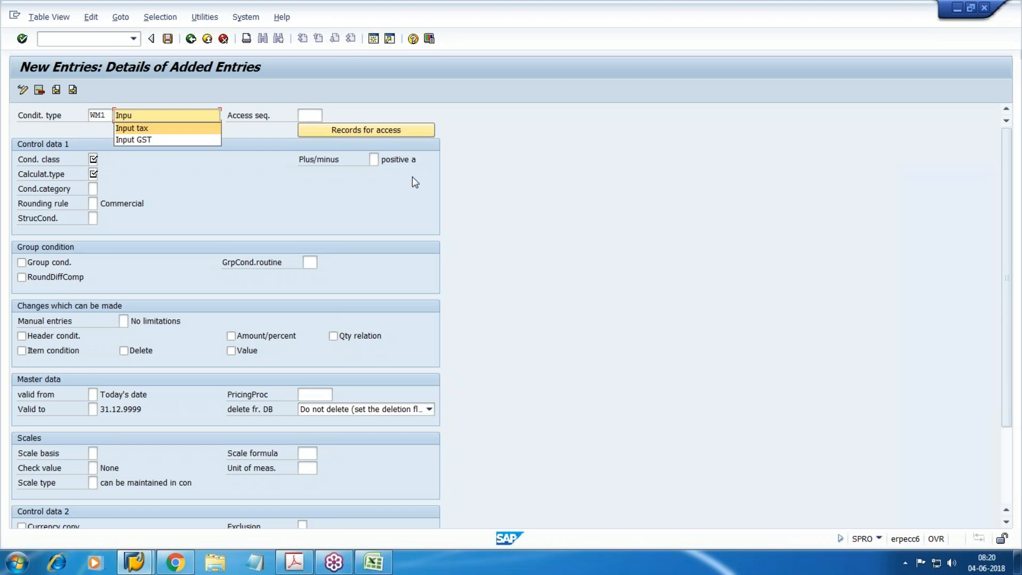
key(Return)
- Assign the access sequence MWST (Tax Classification) to condition type WM1
key(Tab)
key(F4)
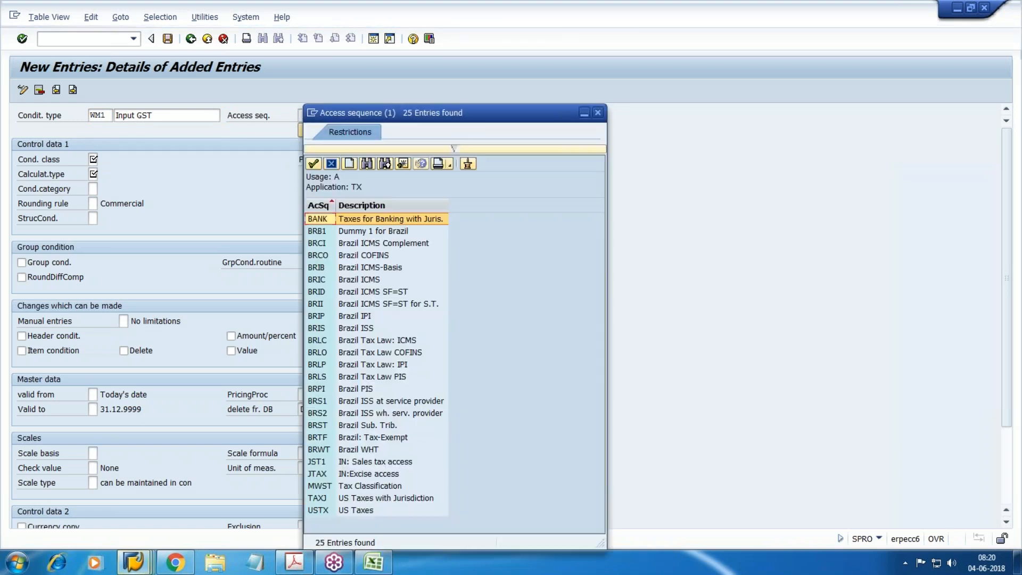
click(350, 487)
double_click(350, 487)
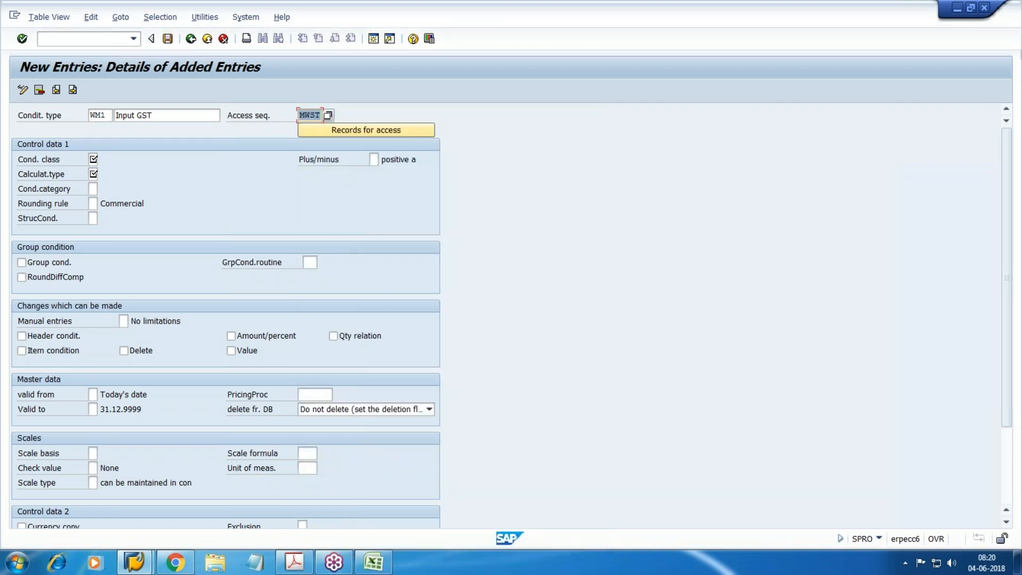
- Set the condition class of WM1 to D (Taxes) and its calculation type to A (Percentage)
key(Tab)
key(Tab)
click(103, 158)
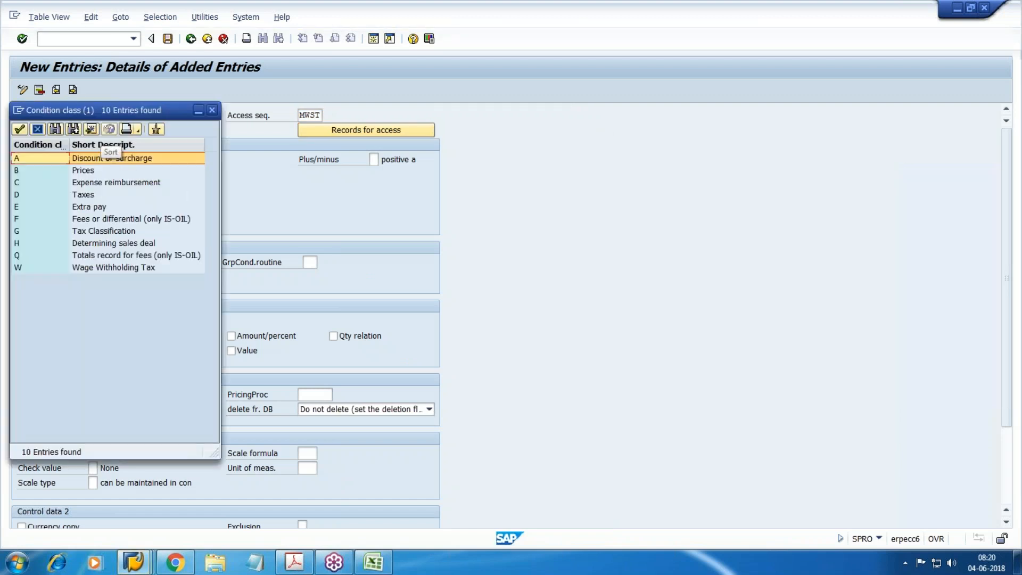
double_click(84, 195)
key(Tab)
key(Tab)
click(103, 174)
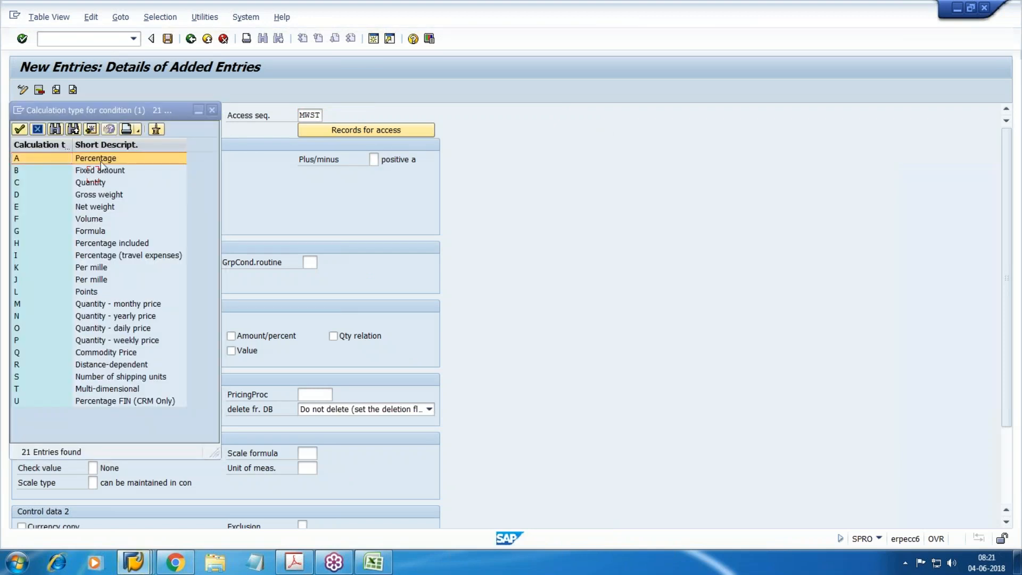
double_click(101, 161)
- Set the condition category of WM1 to d (Confirmed purchase net price/value)
key(Tab)
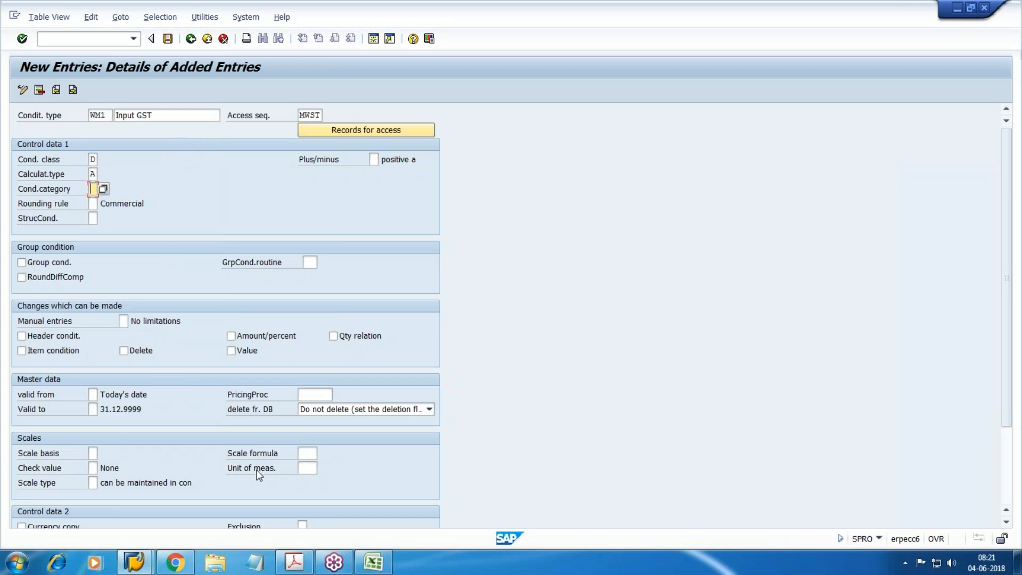
key(F4)
scroll(49, 361, down, 5)
scroll(28, 364, down, 2)
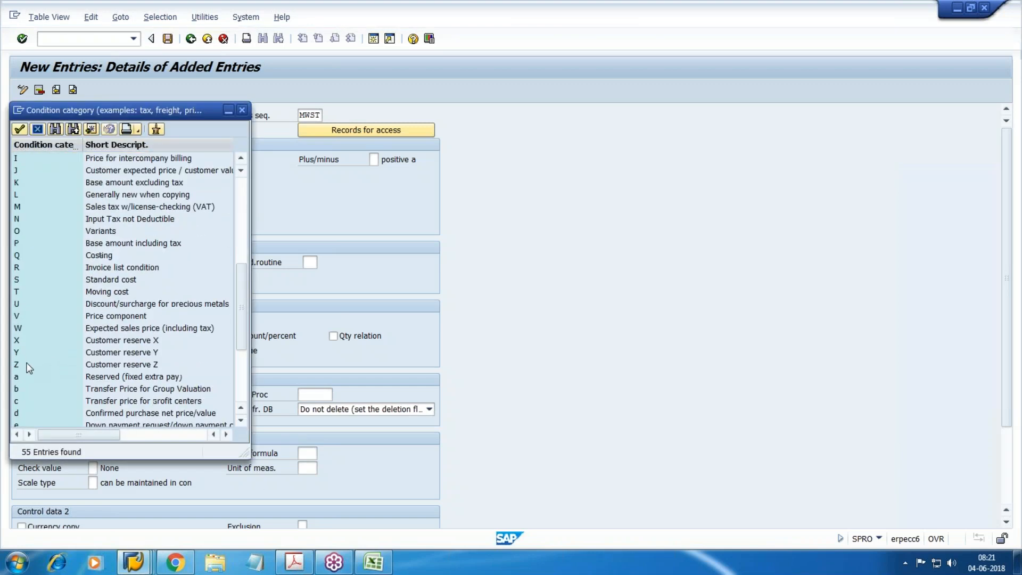
double_click(134, 413)
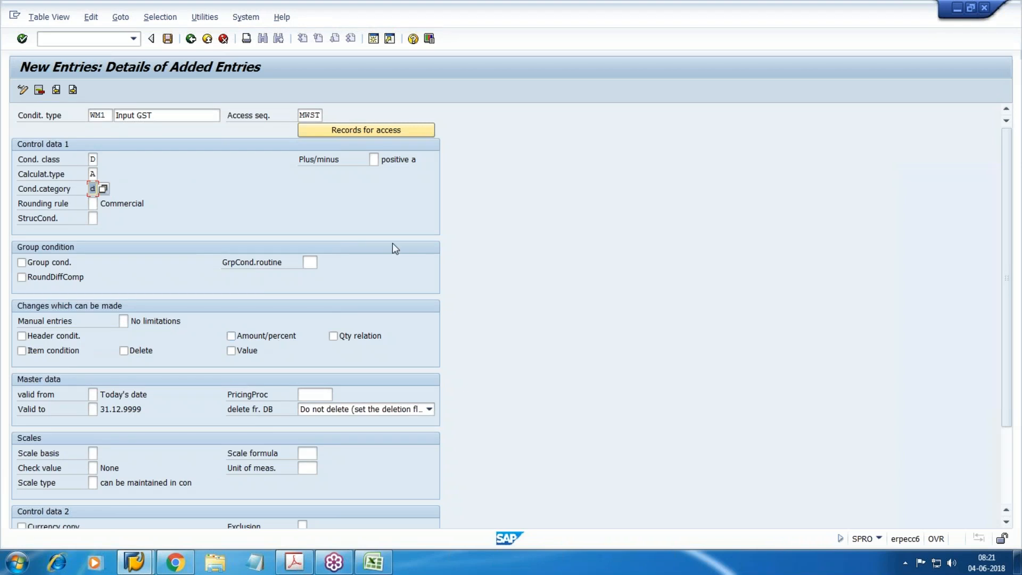
- Leave the new condition type entry without saving and return to the activity selection
click(224, 38)
click(218, 256)
key(F3)
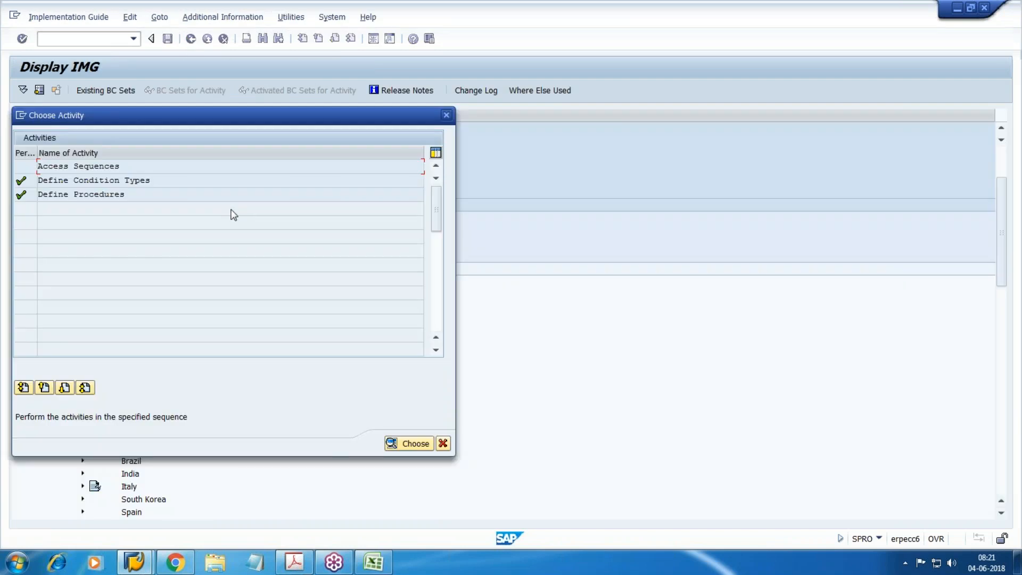
- Open Define Procedures and add a new entry WM10 with the description "Tax Procedure WM10"
double_click(66, 196)
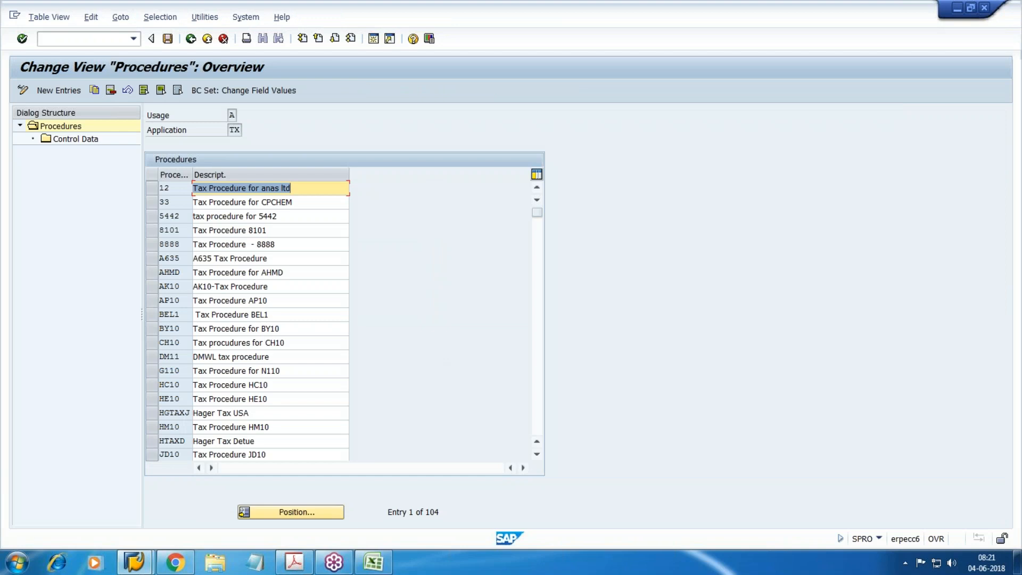
click(80, 90)
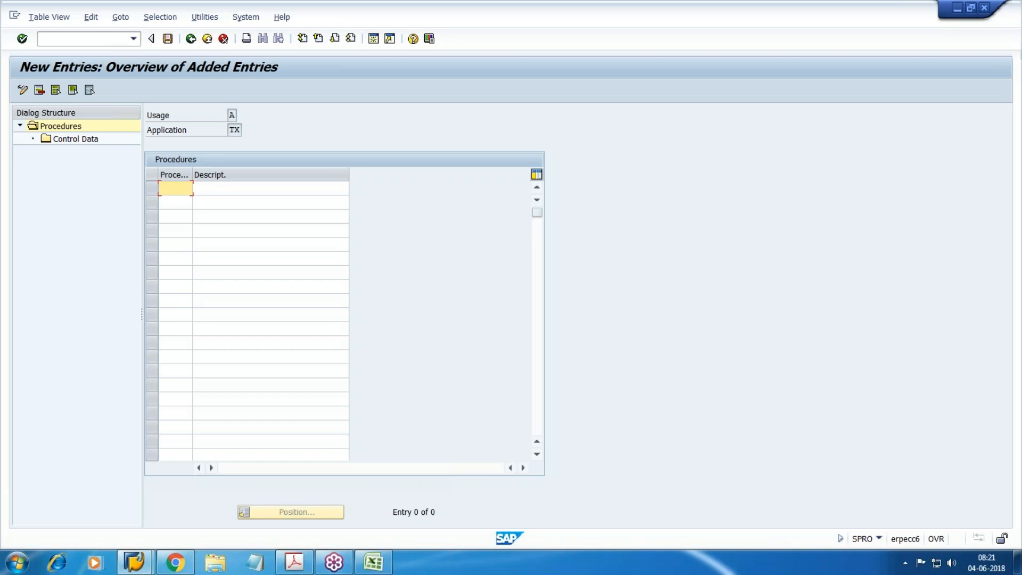
text(WM10)
key(Tab)
text(Tax)
key(Down)
key(Return)
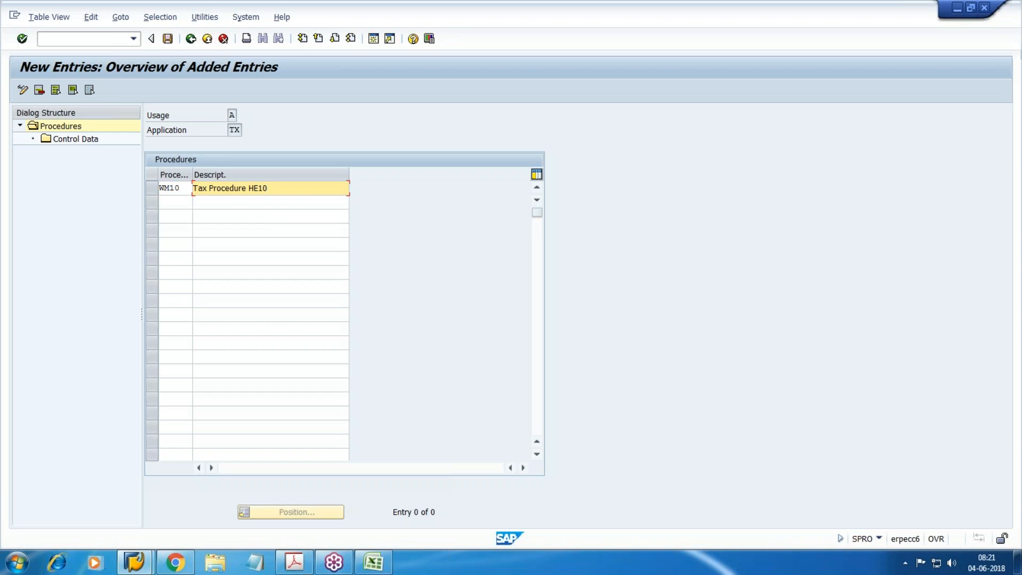
key(BackSpace)
key(BackSpace)
key(BackSpace)
key(BackSpace)
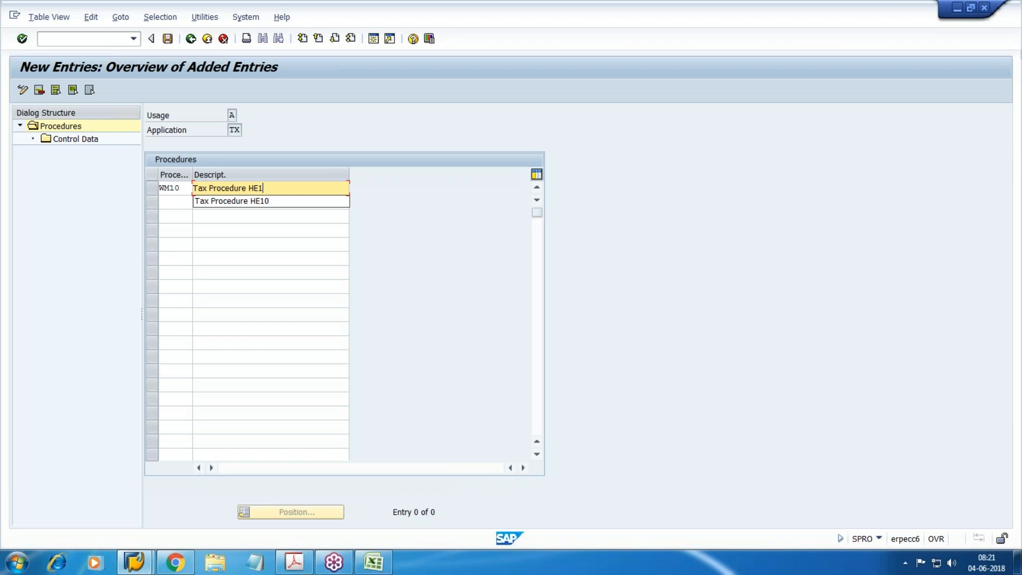
text(WM10)
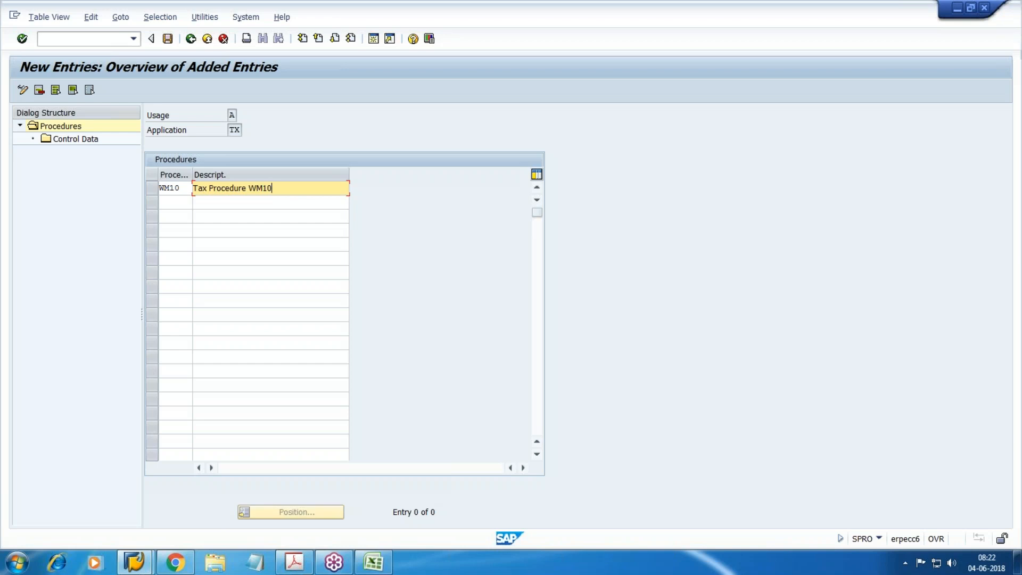
- Save the new procedure under the own customizing request described as "WM10-MM & AP"
click(167, 38)
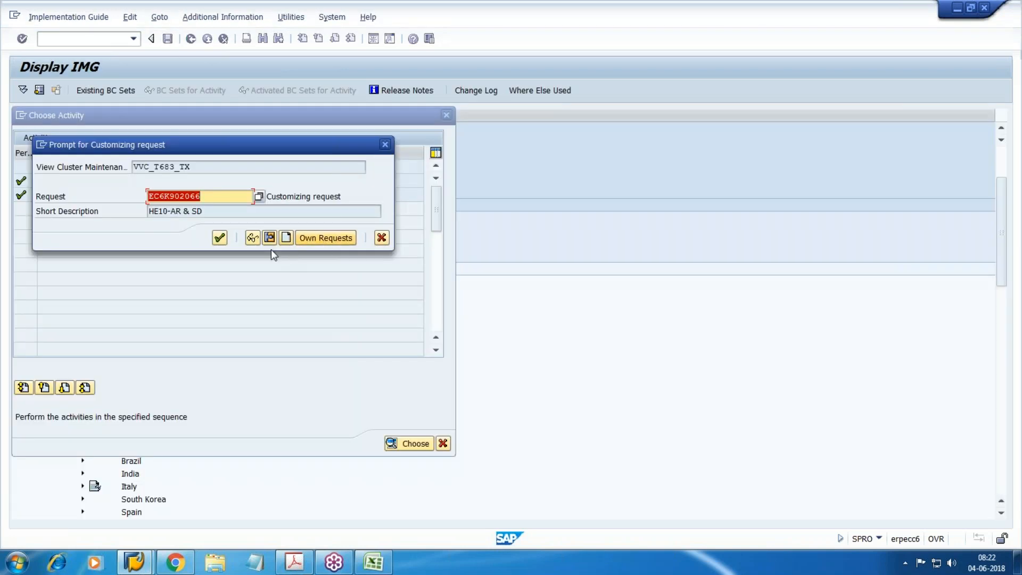
click(338, 238)
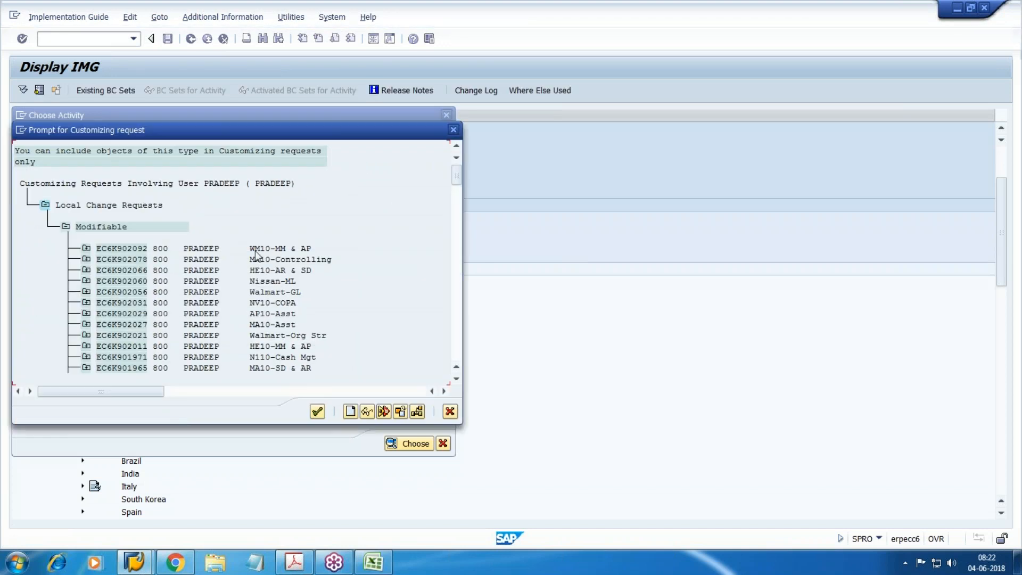
double_click(272, 251)
click(219, 237)
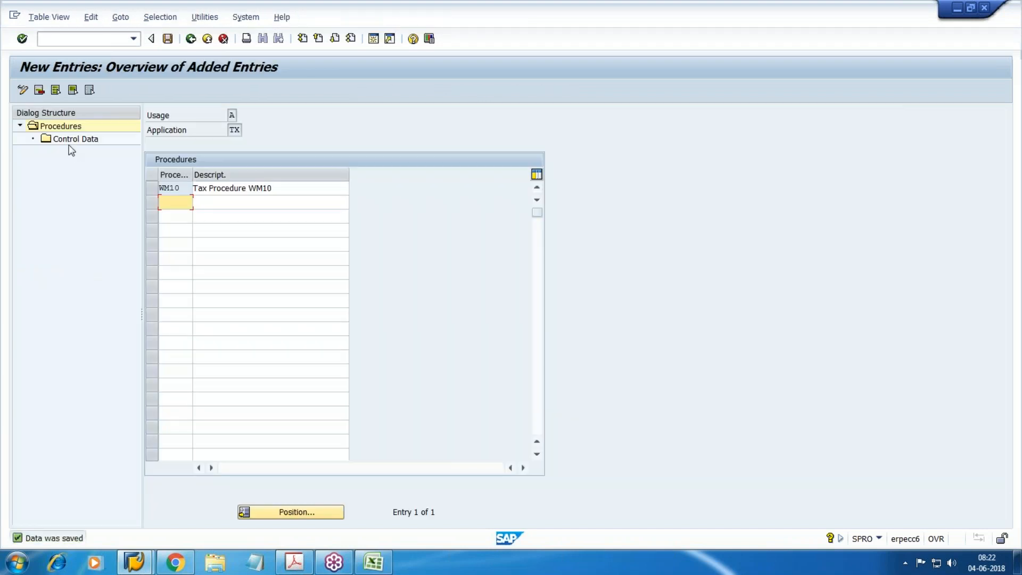
- Open the control data of procedure WM10 for new entries and enter step 10 with condition type BASB
double_click(77, 140)
click(58, 90)
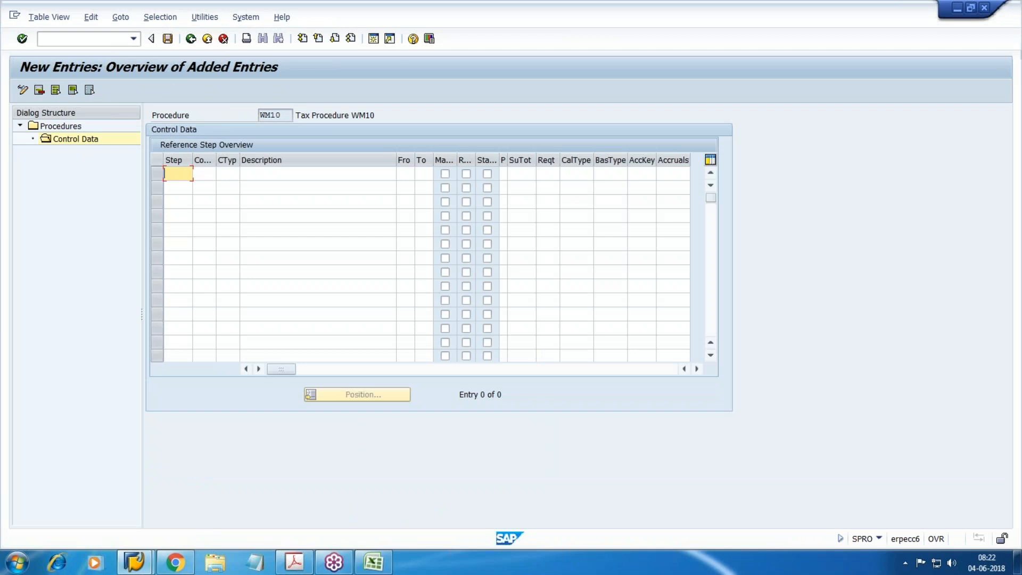
text(10)
key(Tab)
key(Tab)
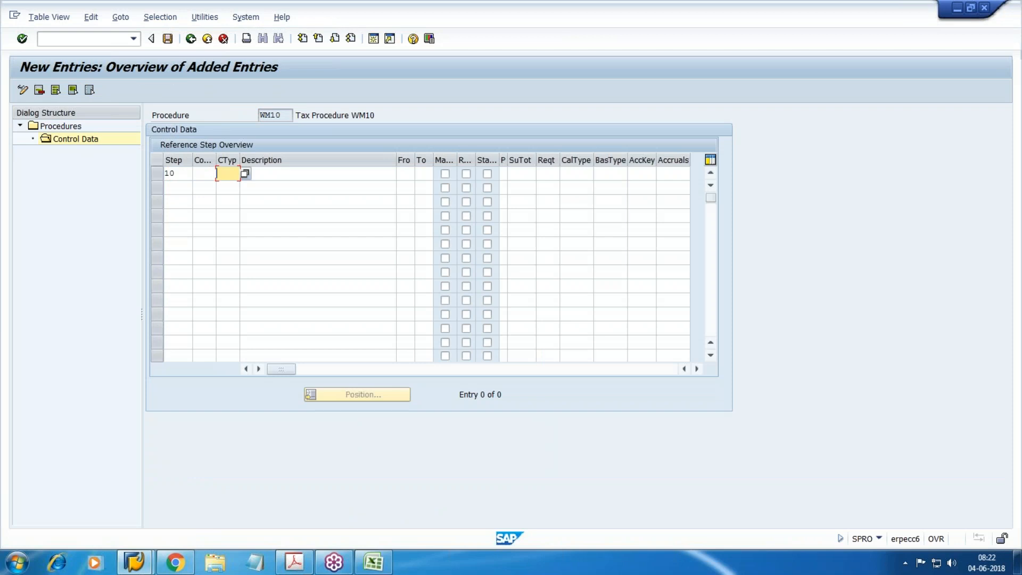
text(BASE)
key(Tab)
key(Tab)
key(Tab)
key(Tab)
key(Tab)
key(Tab)
key(Tab)
key(Tab)
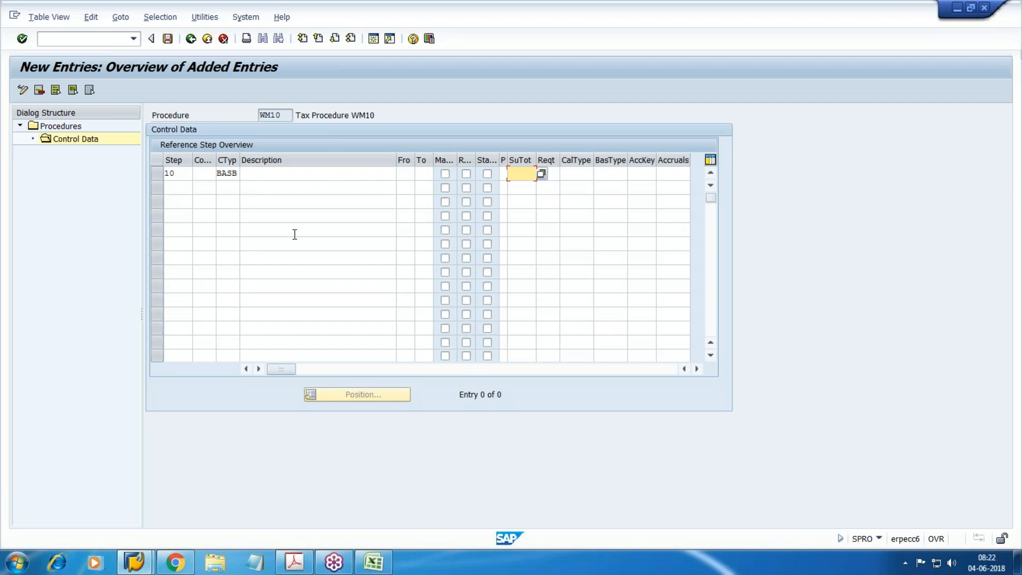
- Add step 20 with condition type MWAS to the control data of procedure WM10
click(176, 187)
text(20)
key(Tab)
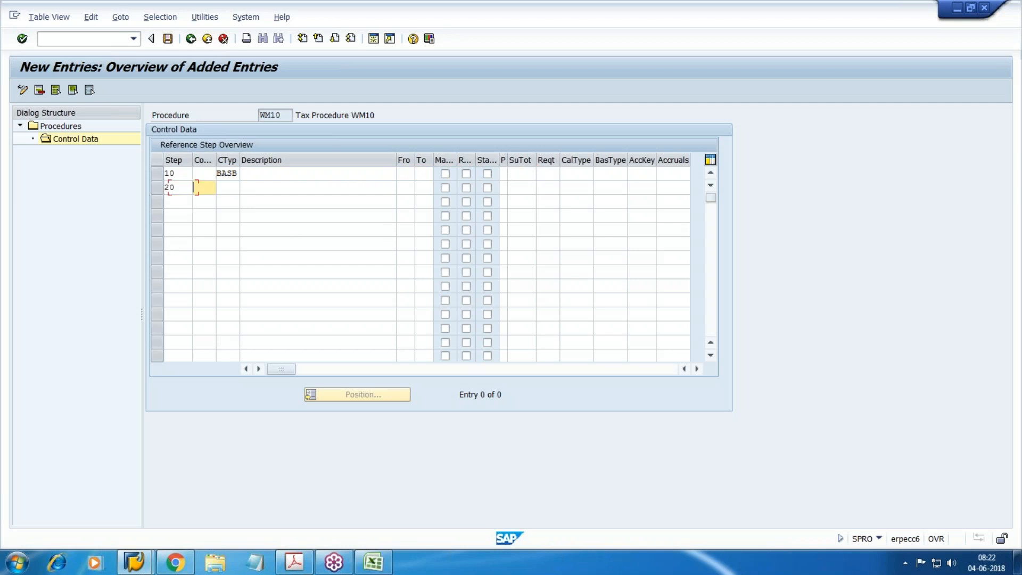
key(Tab)
key(Tab)
key(shift+Tab)
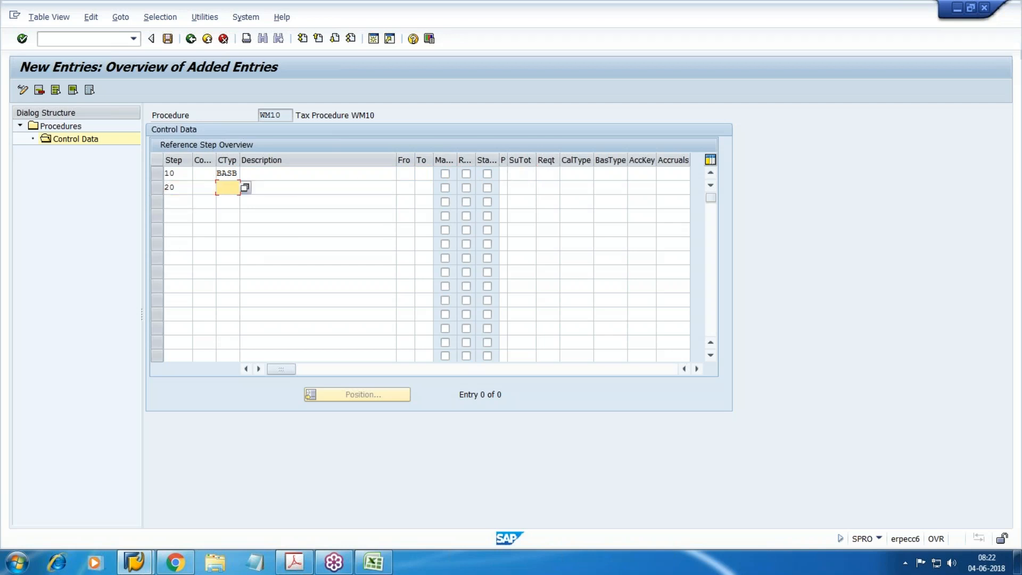
text(MWAS)
key(Tab)
key(Tab)
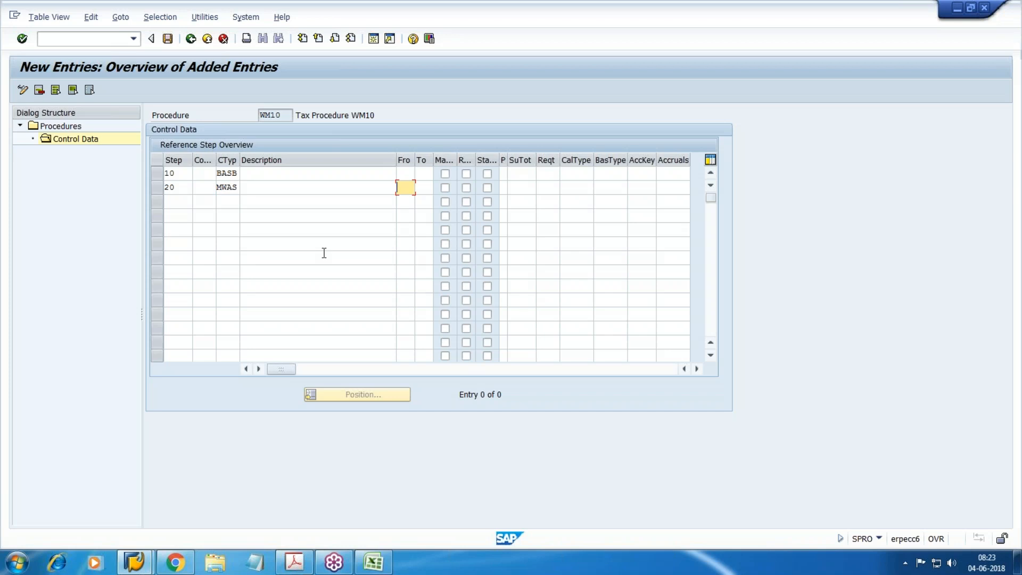
- Base step 20 on step 10 with From and To set to 10, and assign account key MWS
text(10)
key(Tab)
text(10)
key(Tab)
key(Tab)
key(Tab)
key(Tab)
key(Tab)
key(Tab)
key(Tab)
key(Tab)
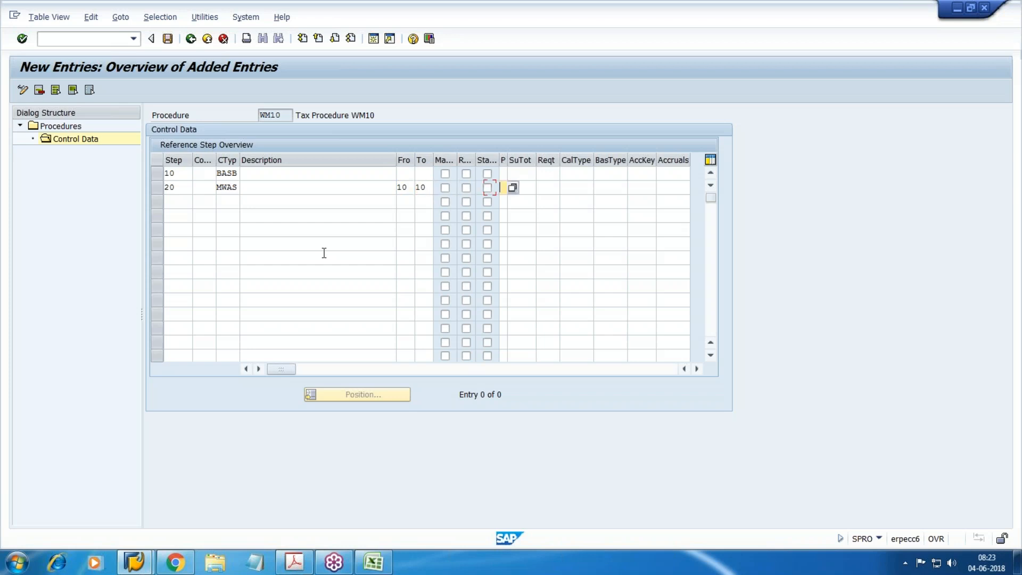
key(Tab)
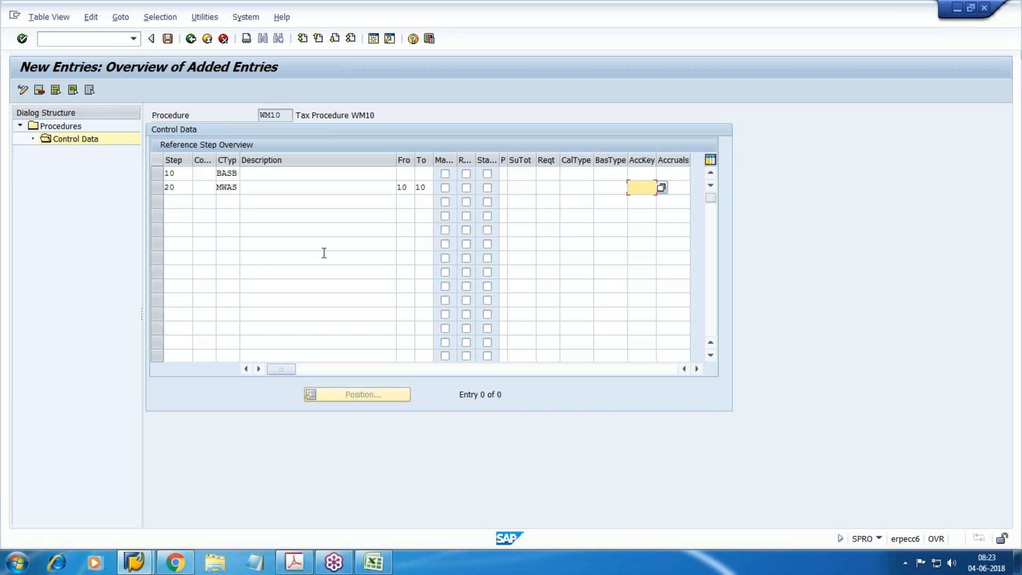
text(MWS)
- Add step 30 with condition type MWVS to the control data of procedure WM10
click(175, 207)
text(30)
key(Tab)
key(Tab)
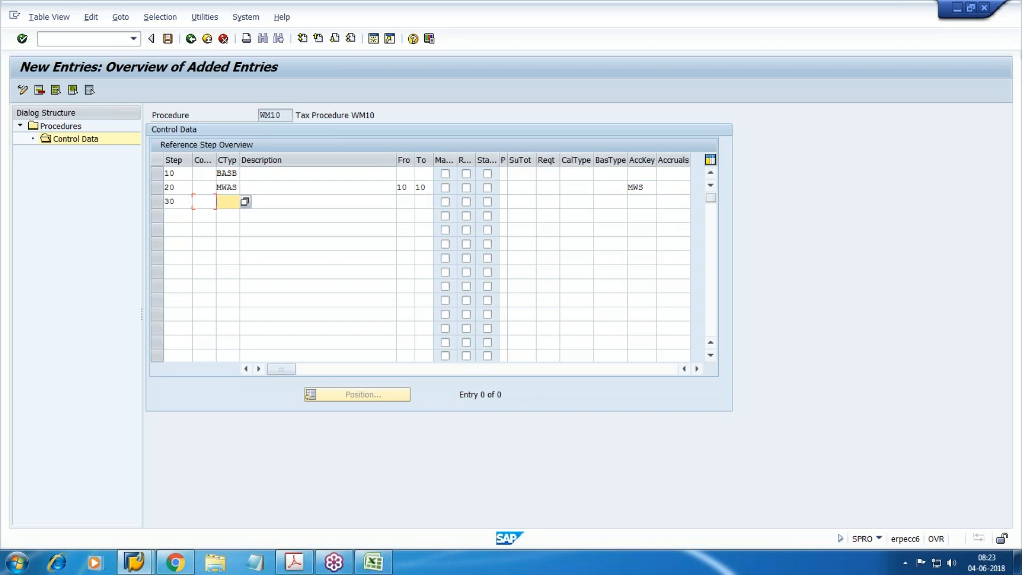
text(MW)
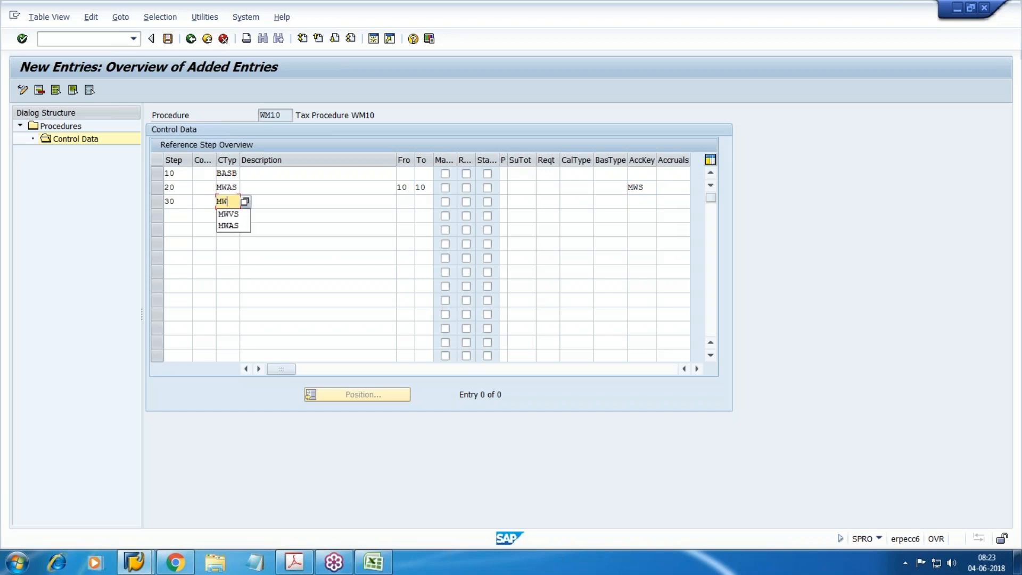
text(VS)
key(Tab)
key(Tab)
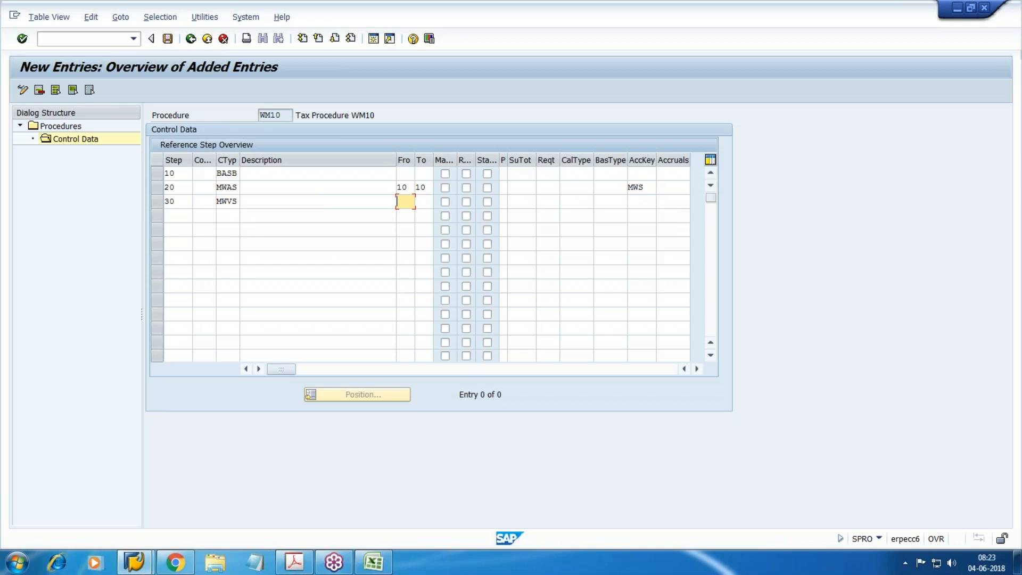
- Set From and To of step 30 to 10, assign account key VST, and save the control data
text(10)
key(Tab)
text(10)
key(Tab)
key(Tab)
key(Tab)
key(Tab)
key(Tab)
key(Tab)
key(Tab)
key(Tab)
text(VST)
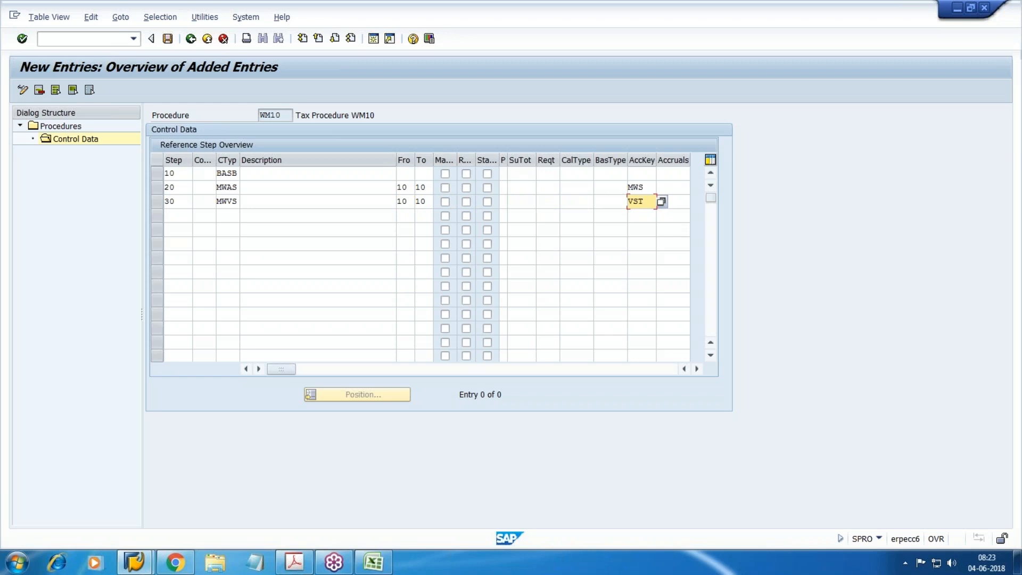
click(168, 39)
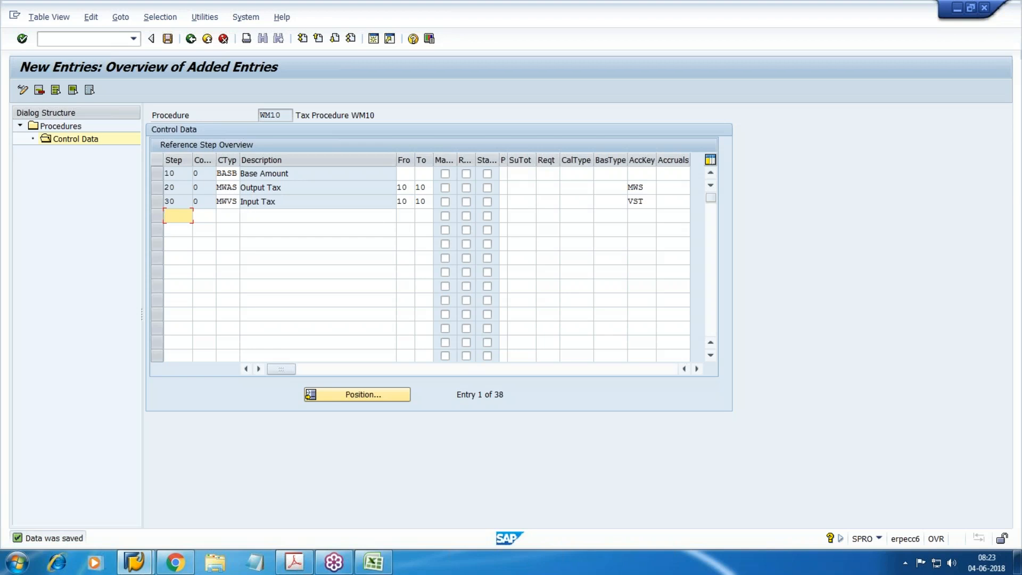
- Switch to the Excel sheet, review the Excise Tax, Cess on Excise and VAT rows, and return to SAP
click(373, 562)
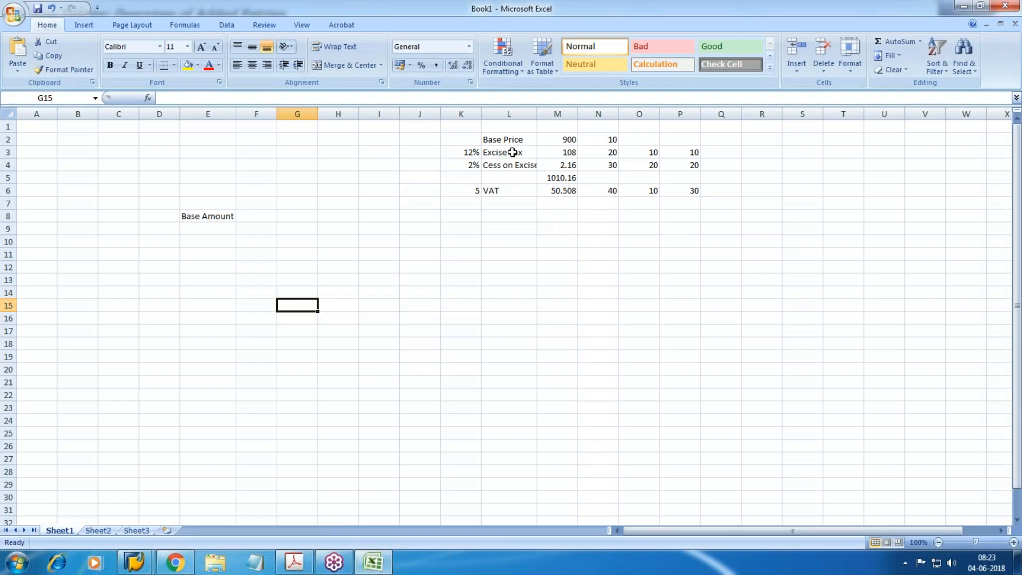
click(512, 153)
click(504, 165)
click(503, 189)
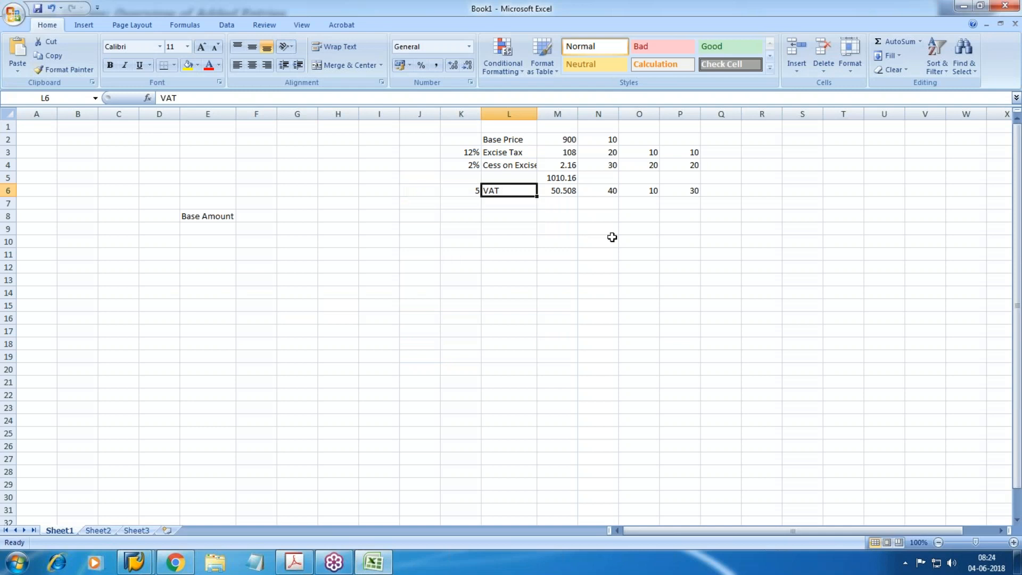
key(alt+Tab)
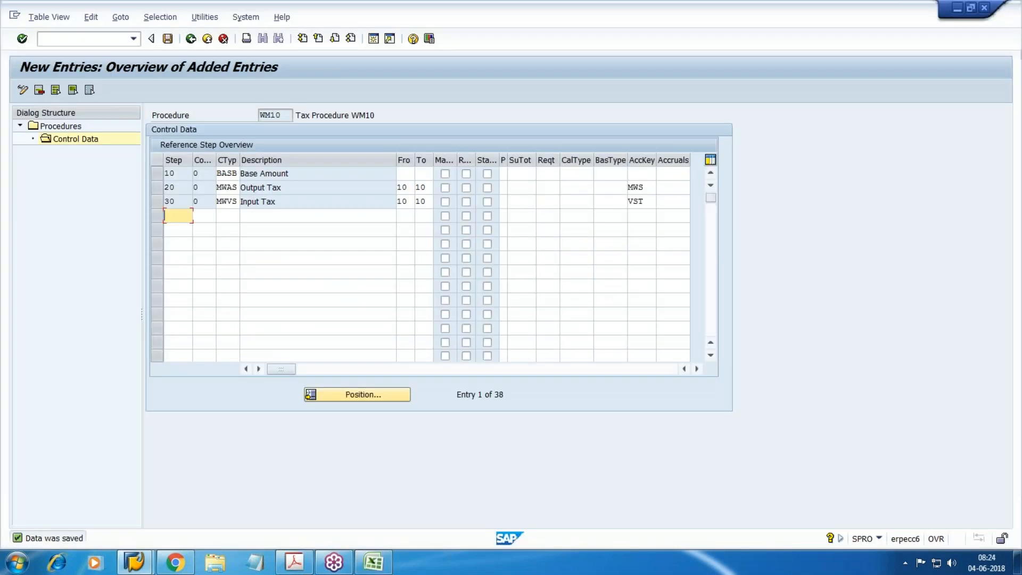
- Leave the procedure maintenance and open Assign Country to Calculation Procedure in the IMG
key(F3)
key(F3)
key(F3)
key(F3)
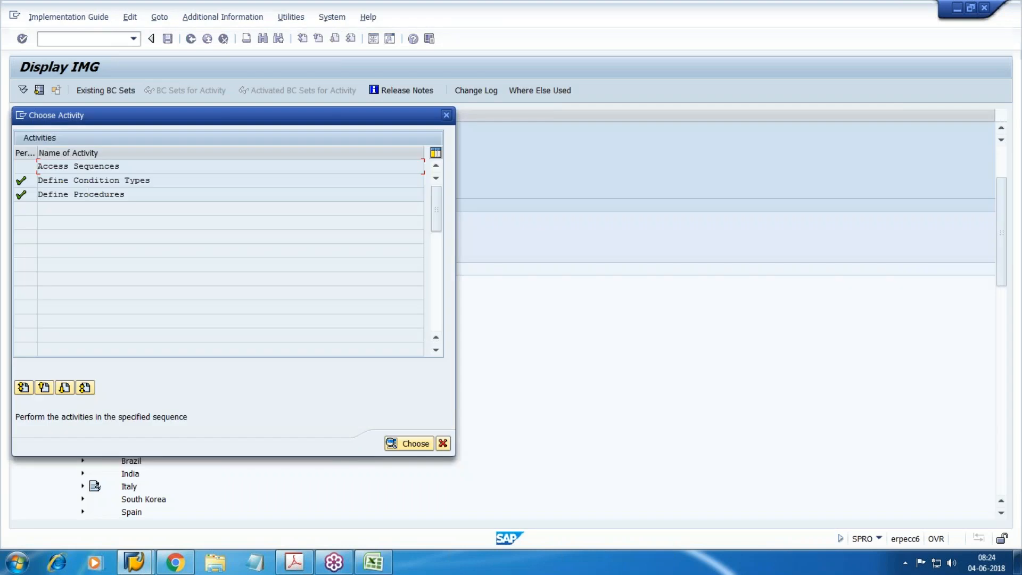
click(443, 443)
click(152, 294)
click(111, 294)
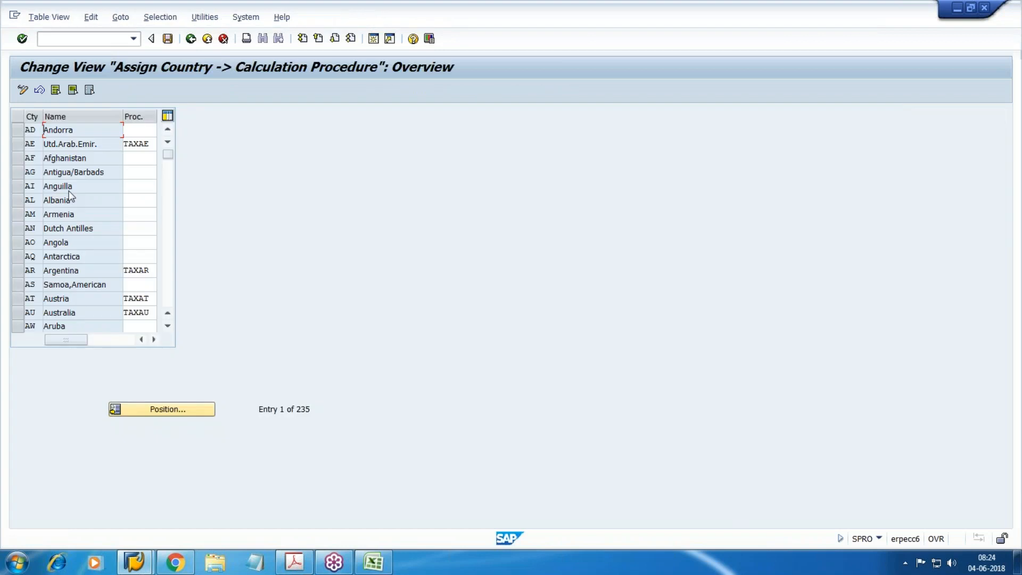
- Locate country US in the list and set its calculation procedure to WM10
click(198, 413)
text(US)
key(Return)
key(Tab)
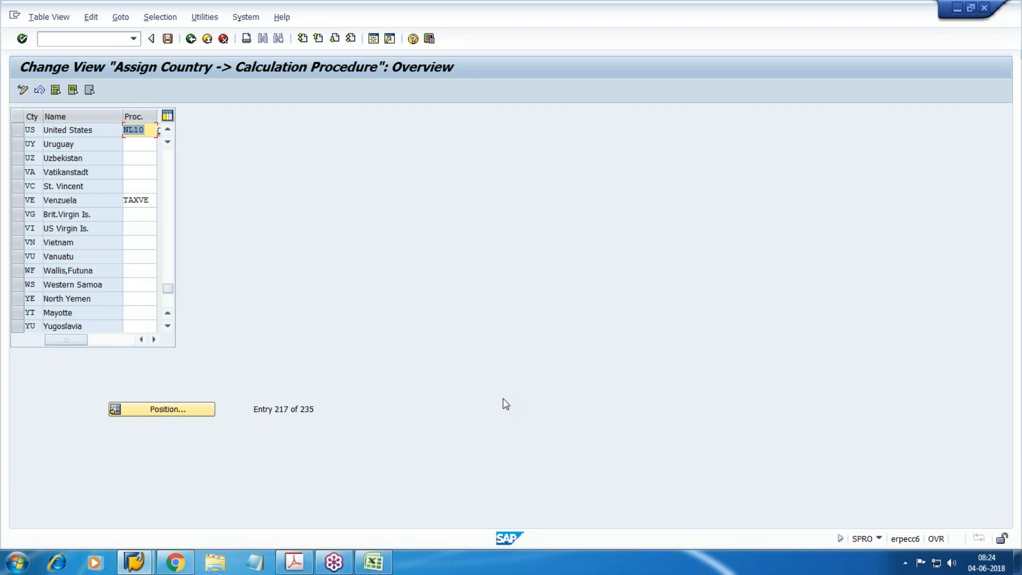
key(BackSpace)
text(WM10)
- Save the country assignment under the customizing request "WM10-MM & AP" and return to the IMG
click(168, 38)
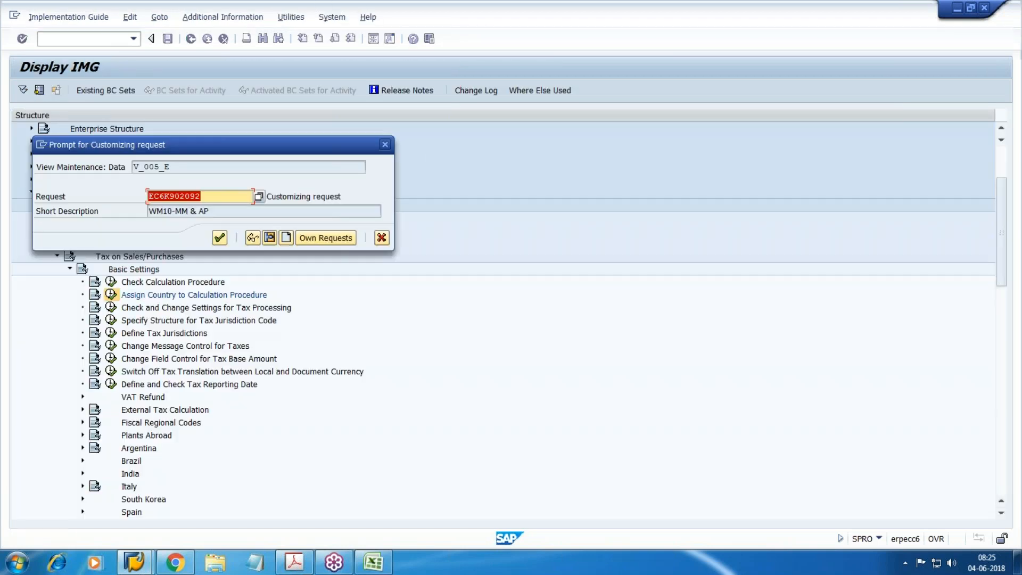
click(219, 238)
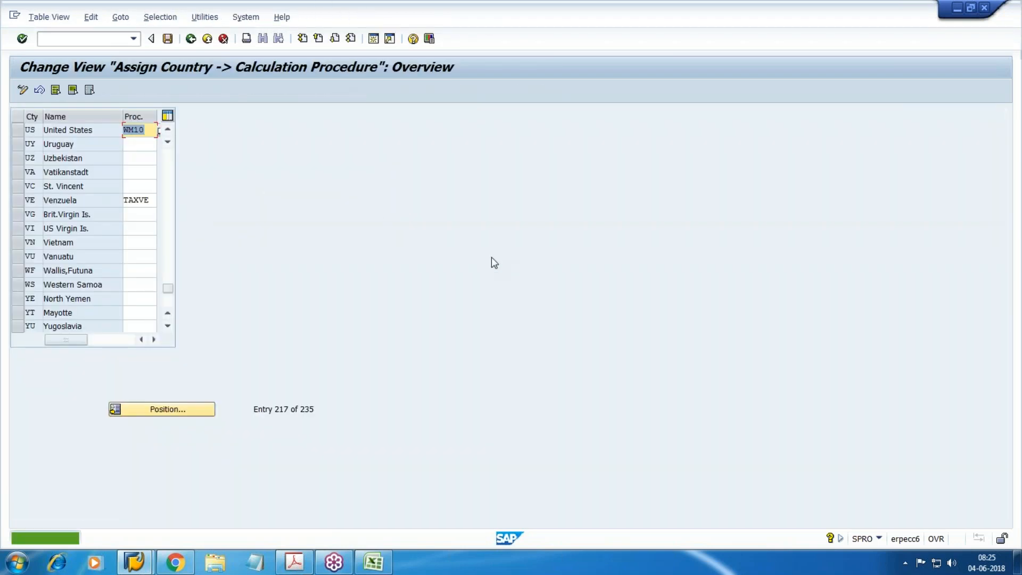
key(F3)
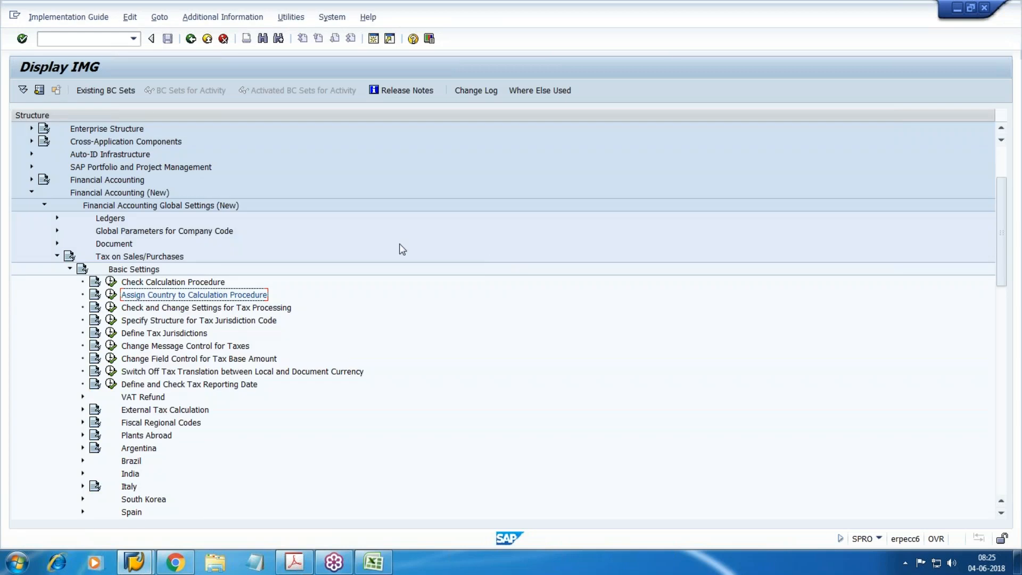
- Switch to Excel and the Google Docs working notes to review the tax procedure's condition types and account keys, then return to SAP
click(233, 308)
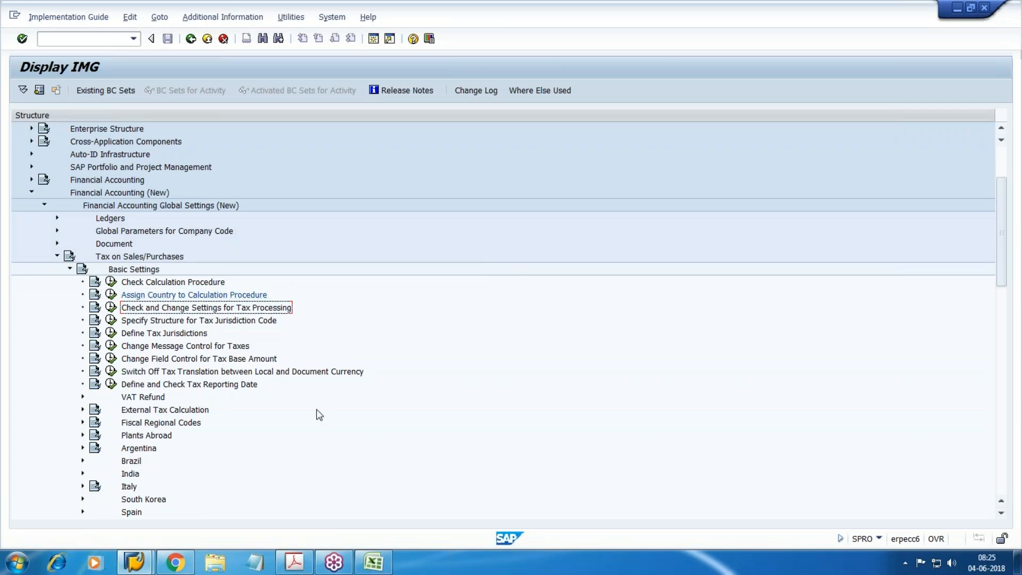
click(374, 563)
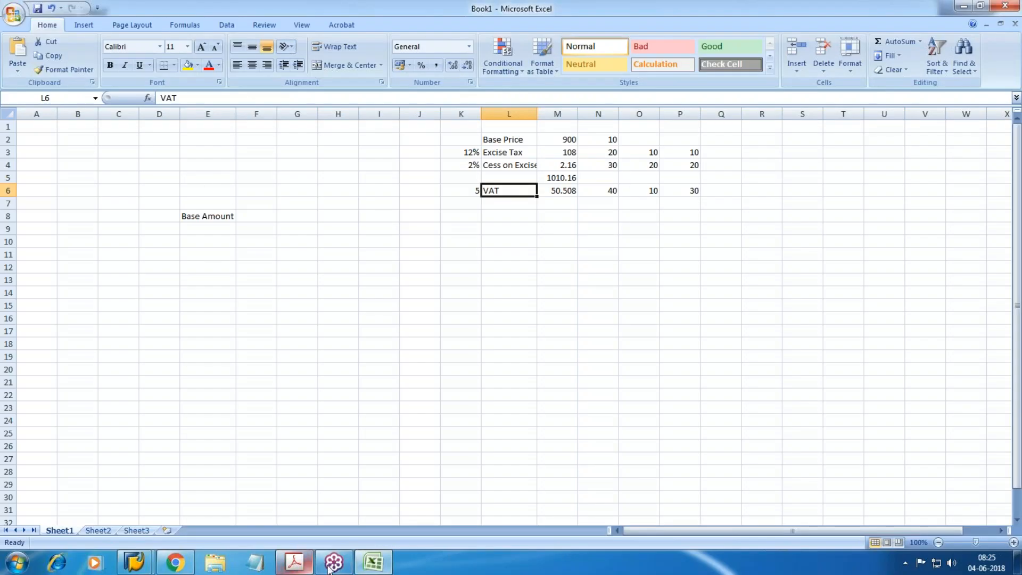
click(178, 564)
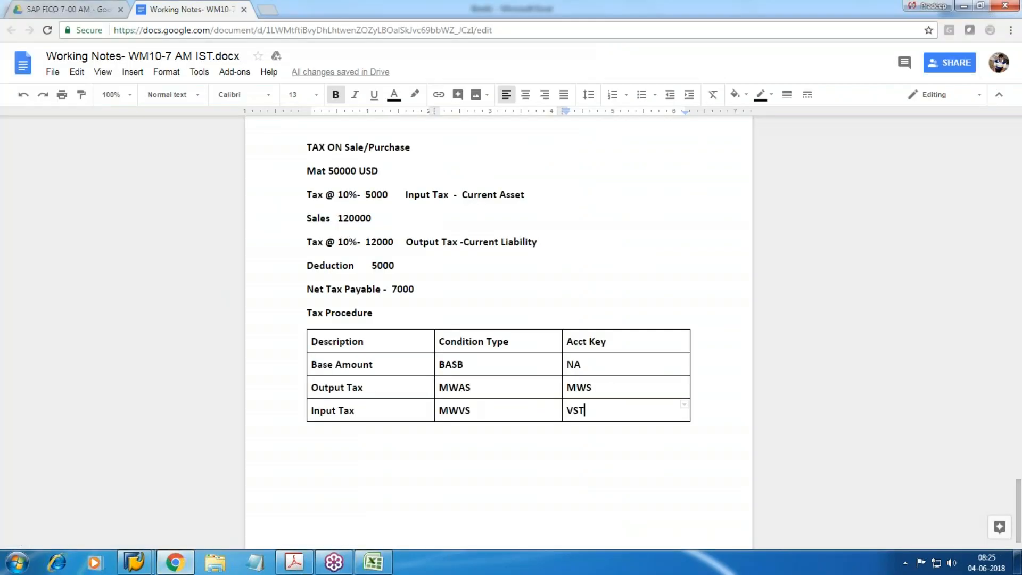
click(135, 562)
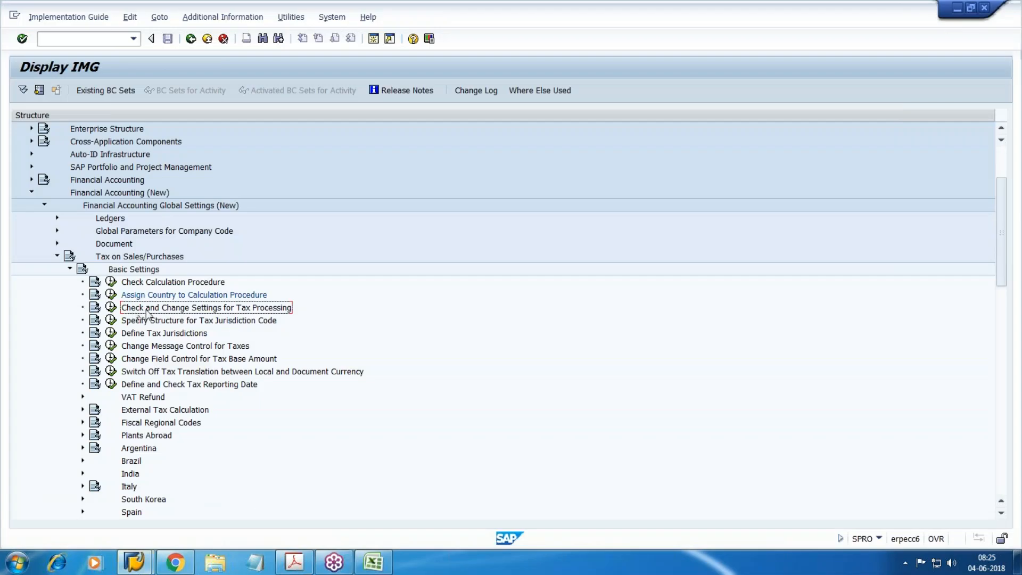
- Open Check and Change Settings for Tax Processing and start a new entry for process WM1 with description "Input GST"
click(111, 307)
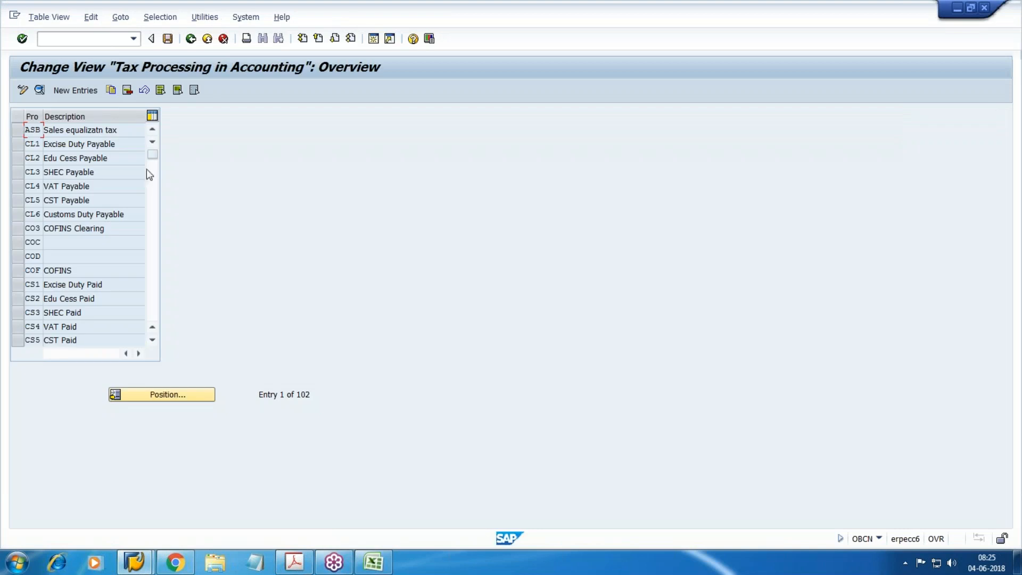
click(82, 91)
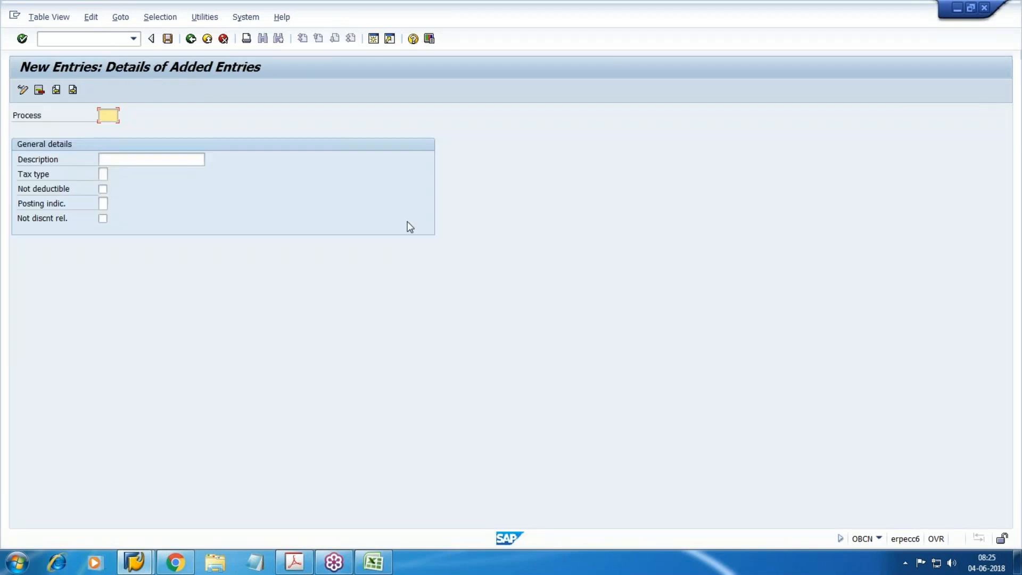
text(WM1)
key(Tab)
text(Input GST)
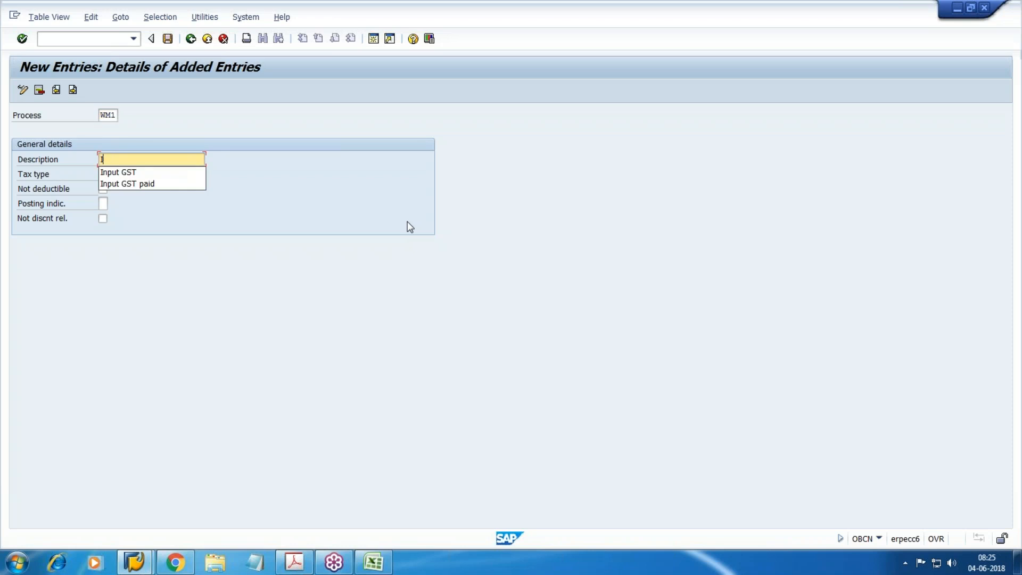
key(Down)
key(Return)
- Set the tax type of process WM1 to 2 (Input tax) from the list of possible values
key(Tab)
key(F4)
key(Down)
key(Down)
key(Up)
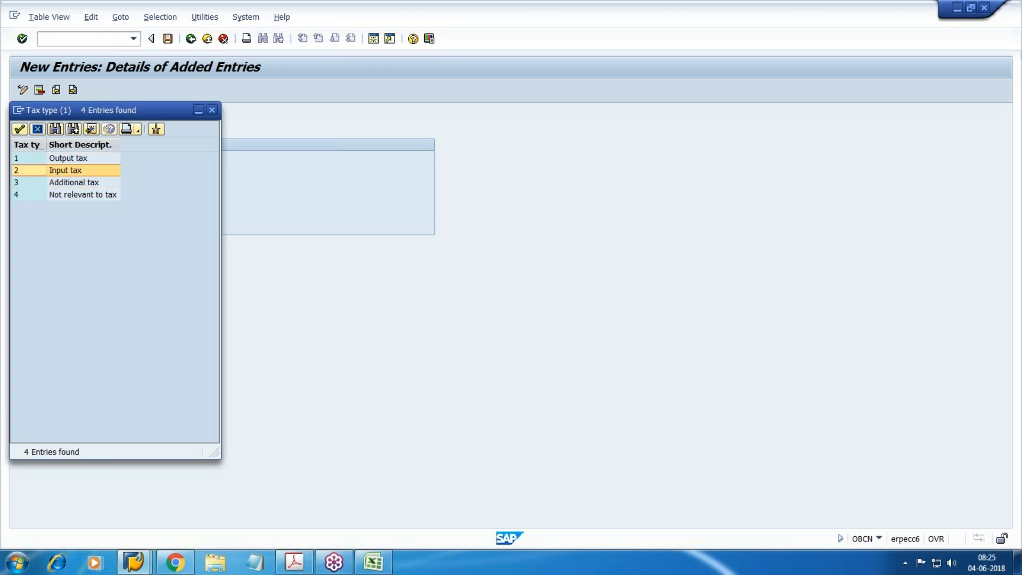
key(Return)
key(Tab)
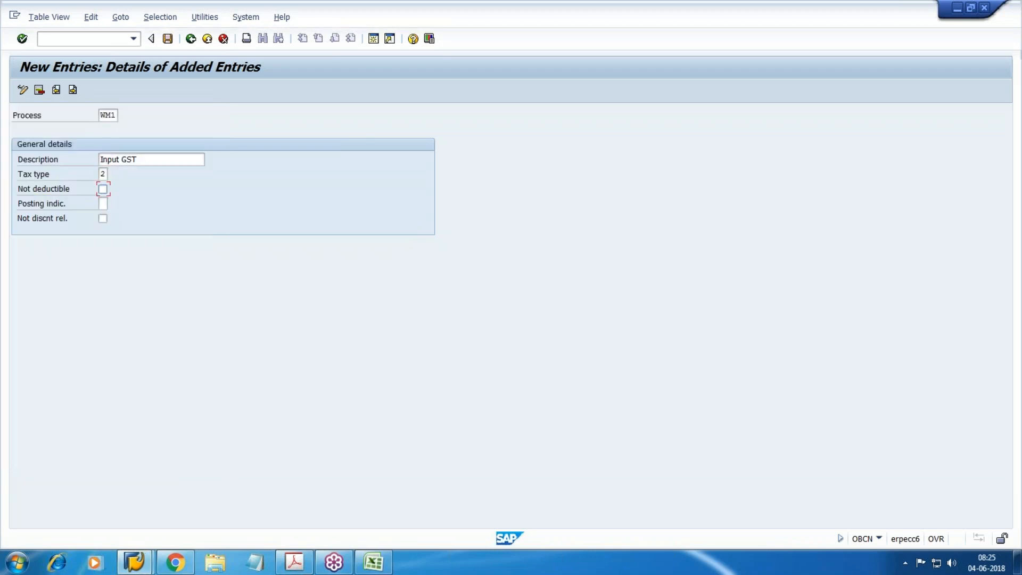
- Switch to the Excel sheet, examine the tax amounts and base price in column M, and return to SAP
click(373, 562)
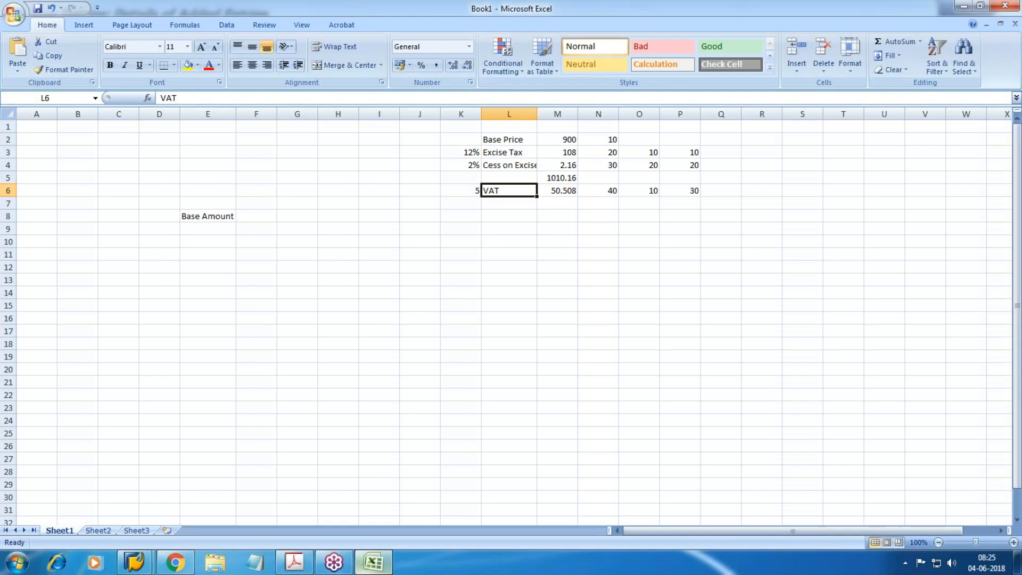
drag(563, 153, 568, 191)
click(567, 293)
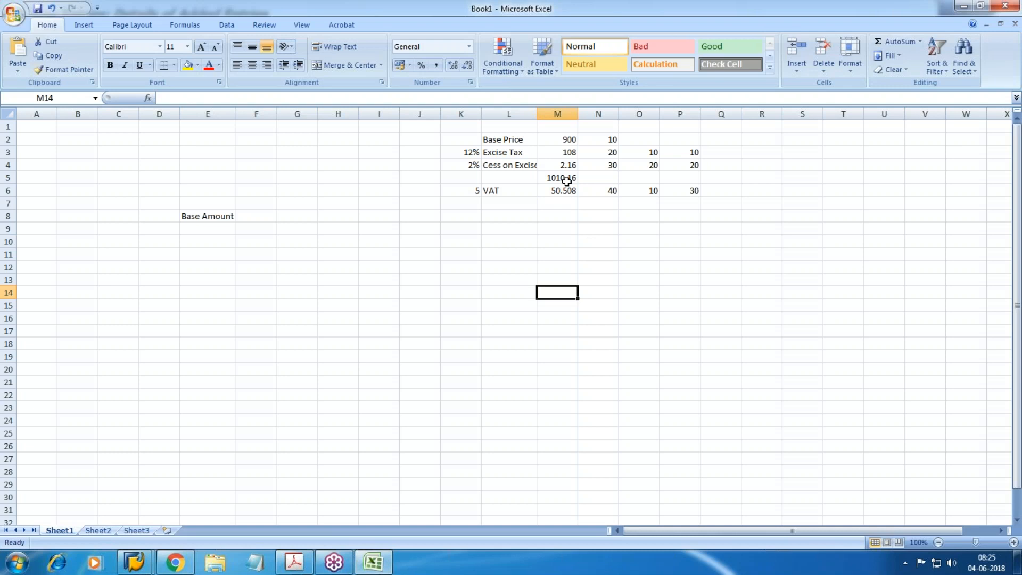
click(562, 154)
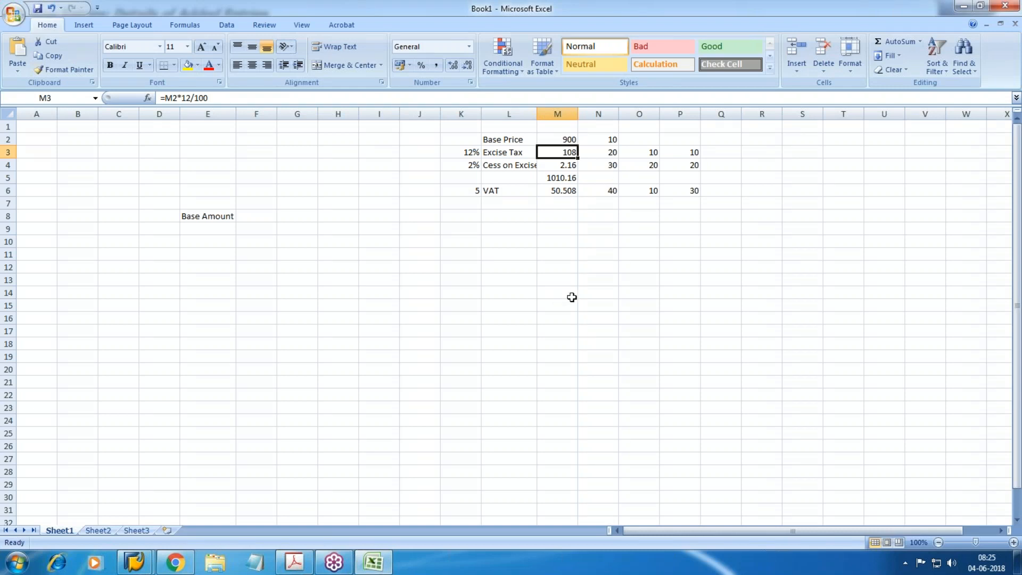
click(603, 292)
drag(566, 139, 565, 153)
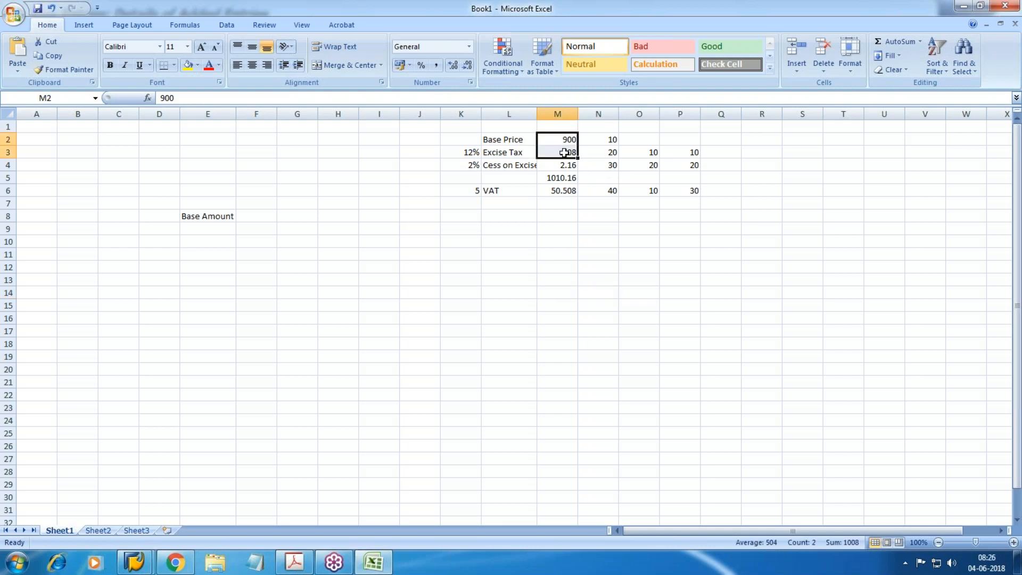
key(alt+Tab)
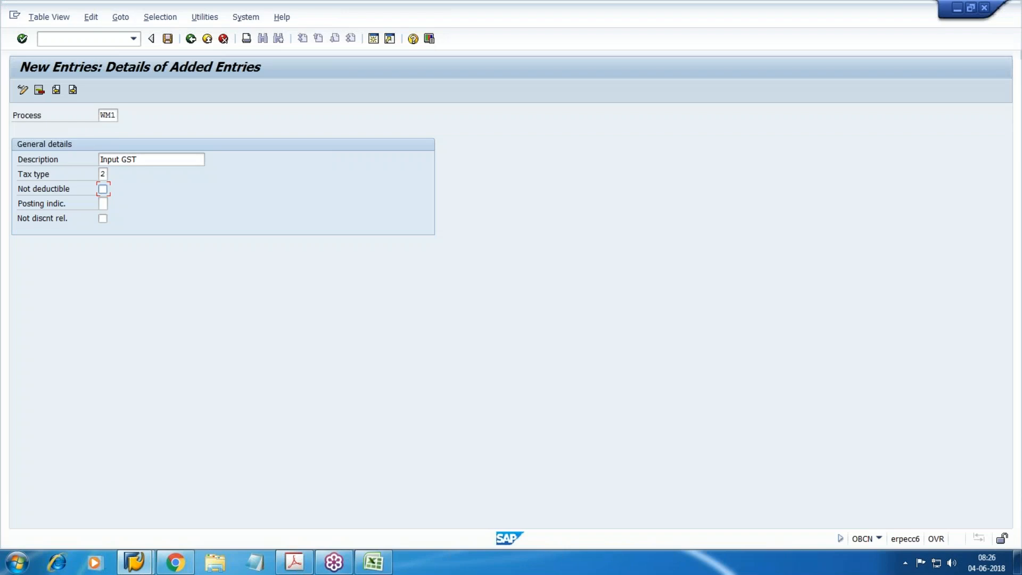
- Choose posting indicator 2 for process WM1 from the list of possible values
key(Tab)
key(F4)
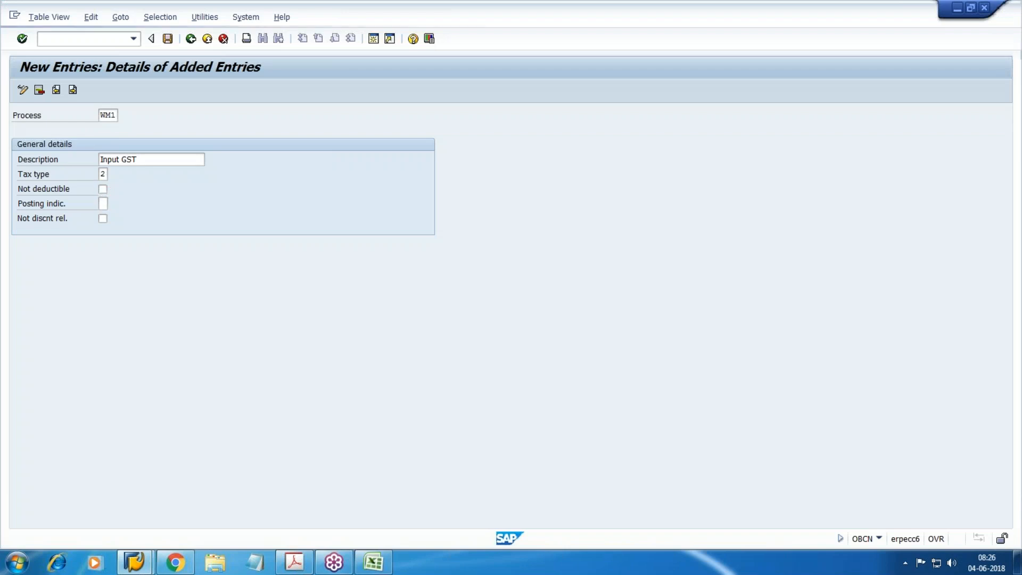
click(110, 183)
double_click(85, 171)
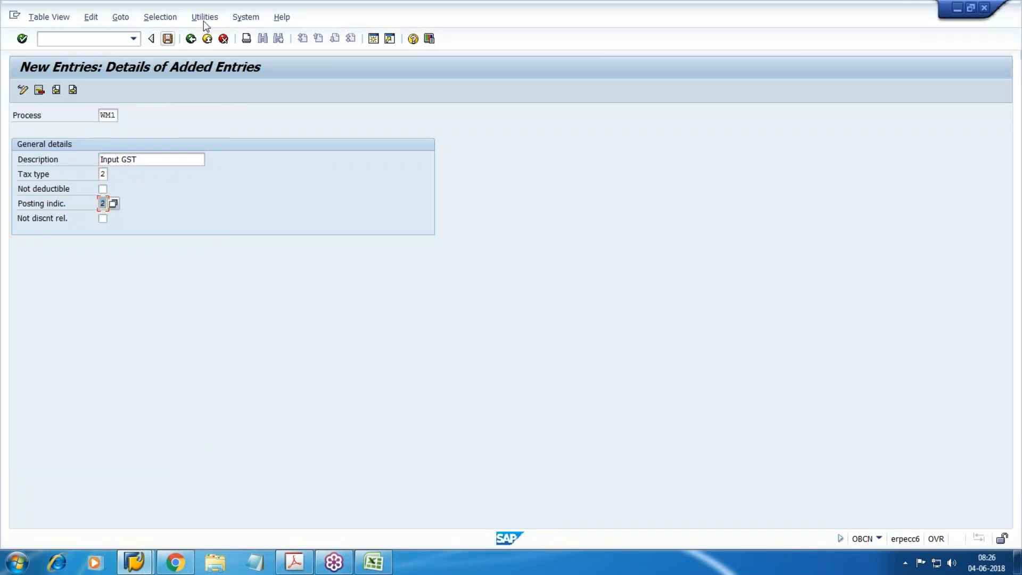
- Exit the new entry for tax process WM1 and return to the IMG structure
click(207, 38)
click(266, 255)
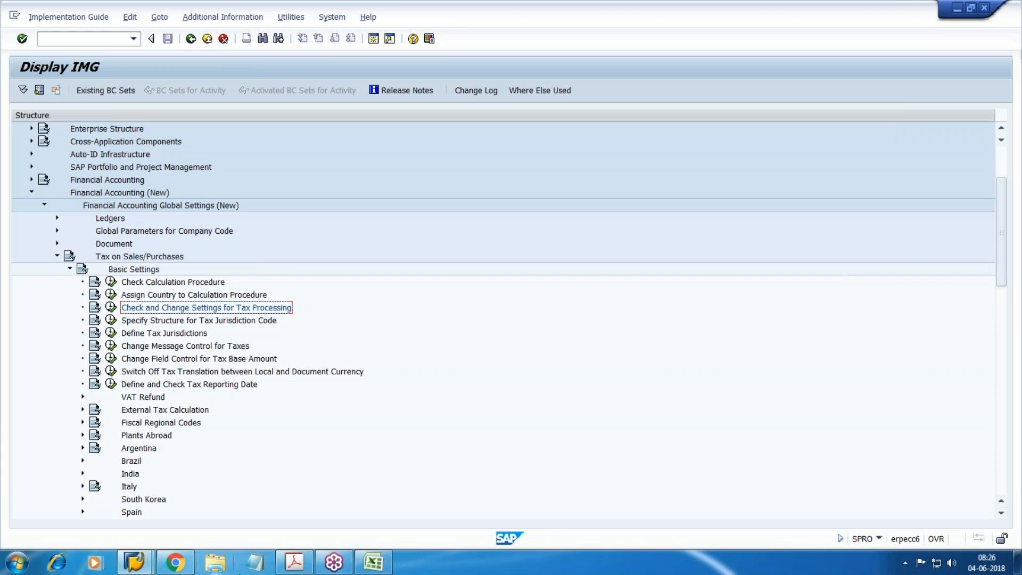
- Switch to the Google Docs working notes and add the heading "Tax Code" below the tax procedure table
click(174, 562)
click(351, 471)
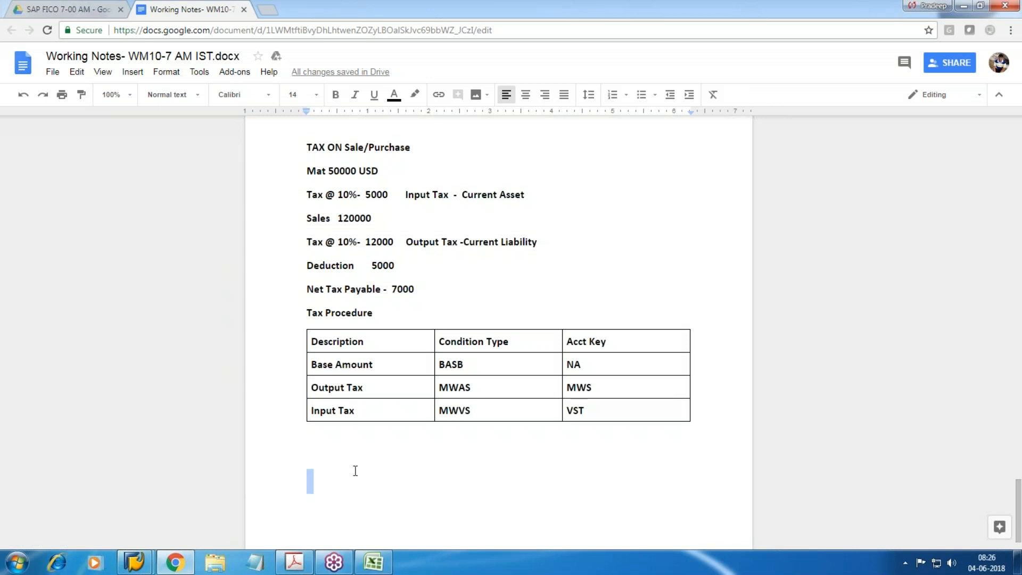
scroll(351, 465, down, 1)
click(352, 410)
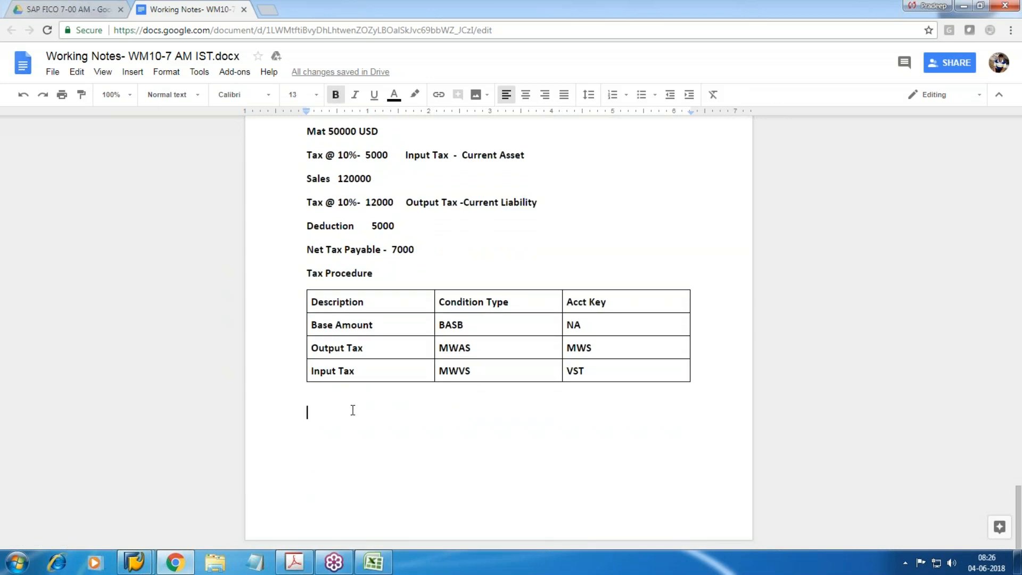
text(Tax Code)
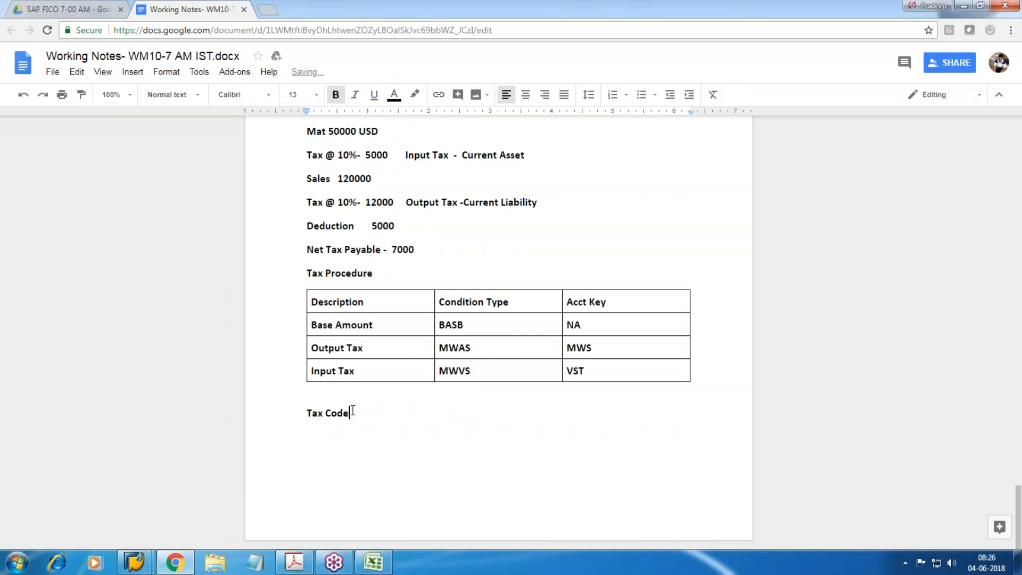
key(Return)
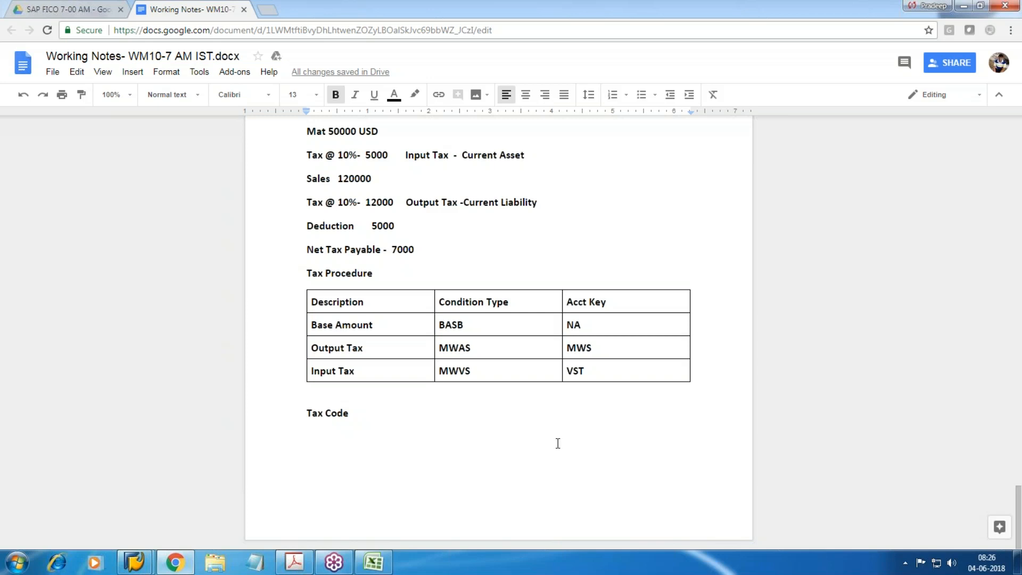
- List the input tax codes under the heading as "W0- 0% Input Tax" and "W1-6% Input Tax"
text(0%-)
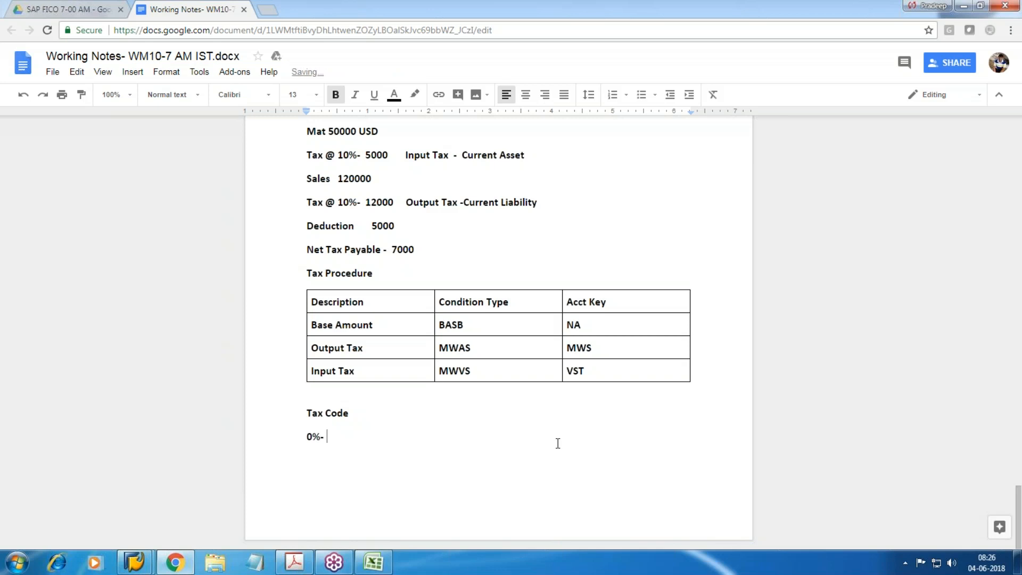
key(BackSpace)
key(BackSpace)
text(W0- 0% Input Tax)
key(Return)
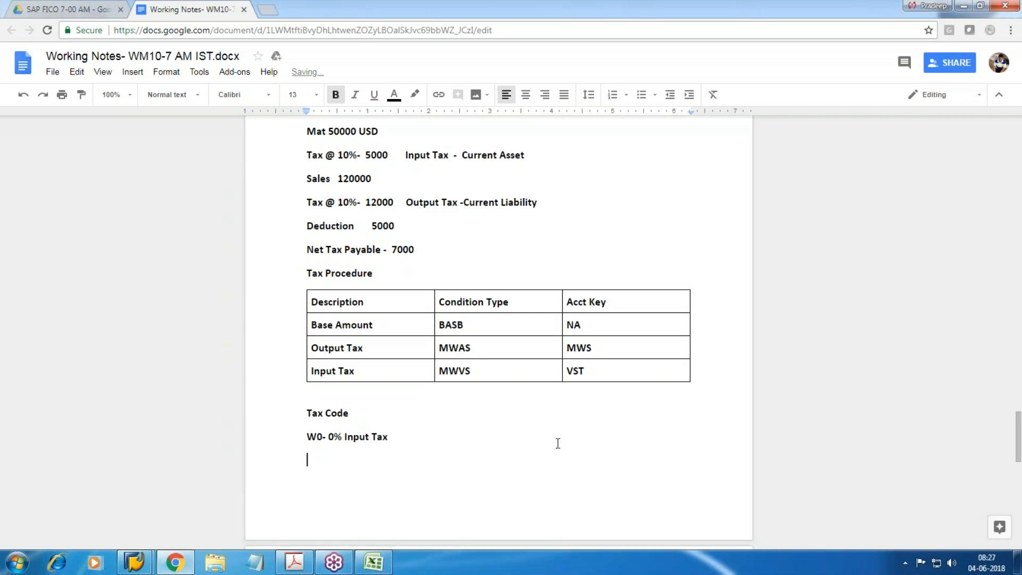
text(W1-6% Input Tax)
key(Return)
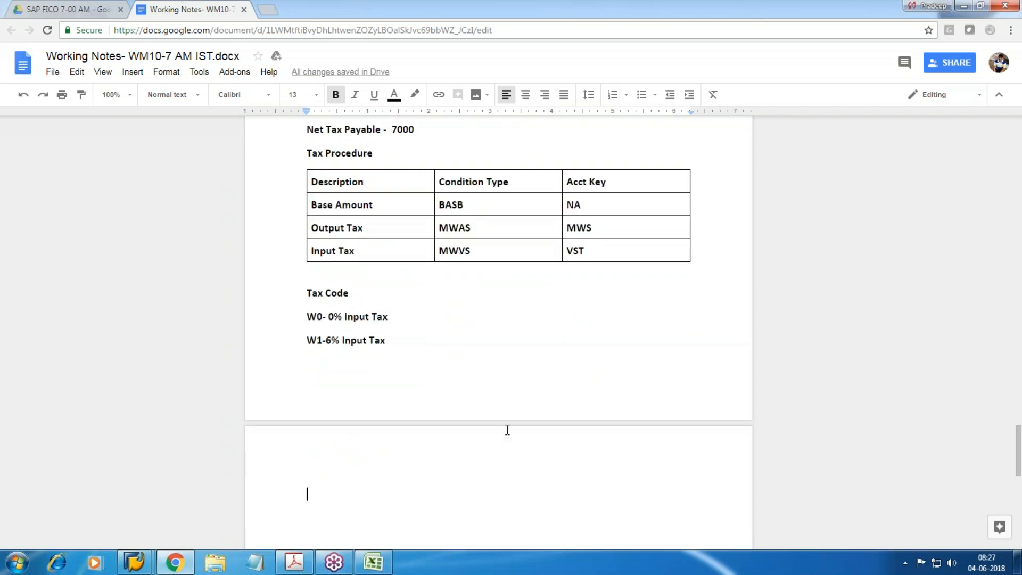
- Add the output tax codes "W2-0% Output Tax" and "W3-8% Output Tax" on the following lines of the notes
text(W)
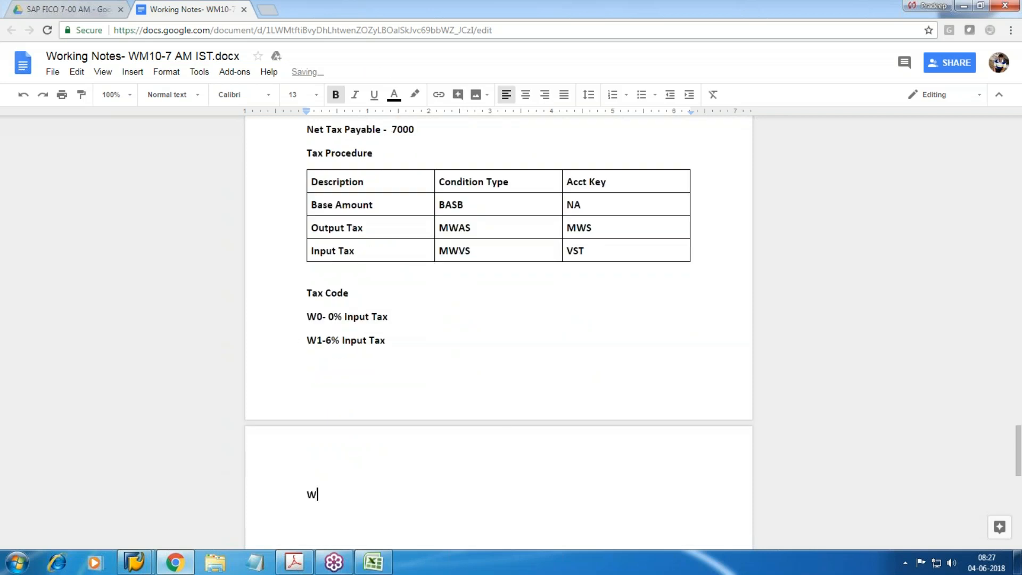
text(0-)
key(BackSpace)
key(BackSpace)
key(BackSpace)
key(BackSpace)
key(Return)
text(W2-0% Output Tax)
key(Return)
text(W3-)
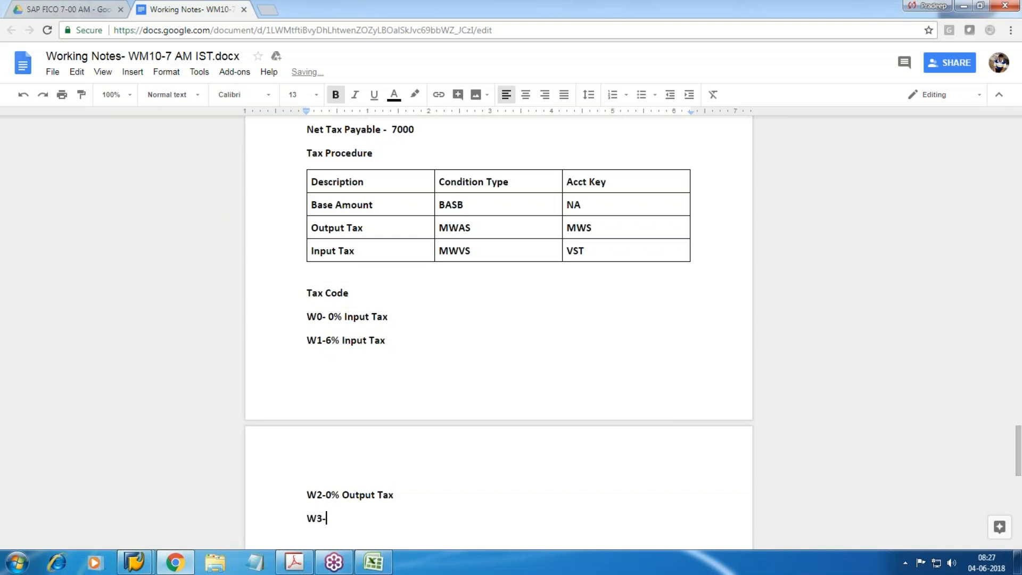
text(8% Output Tax)
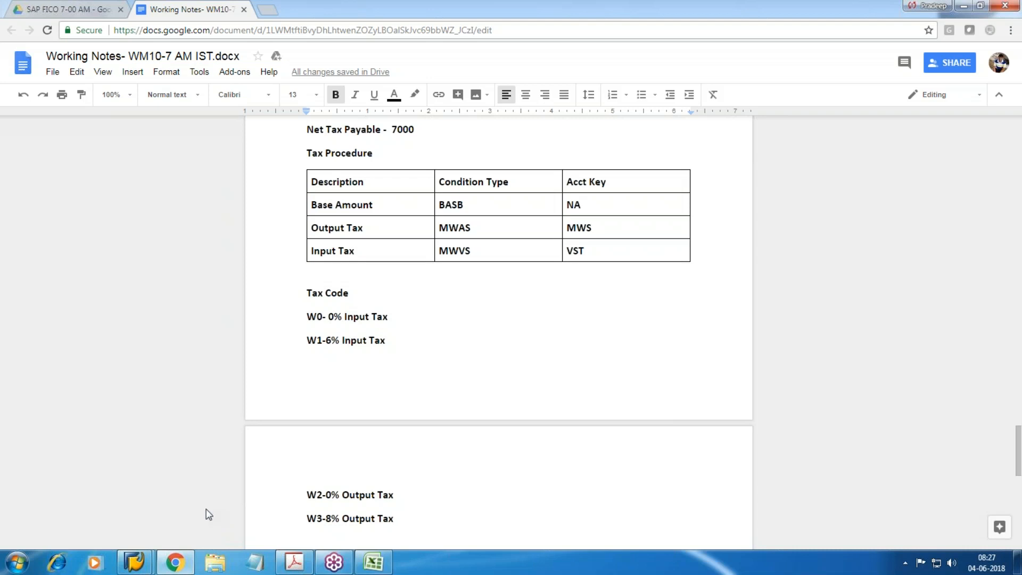
- Switch back to SAP and start transaction FS00 from SAP Easy Access
mouse_move(145, 569)
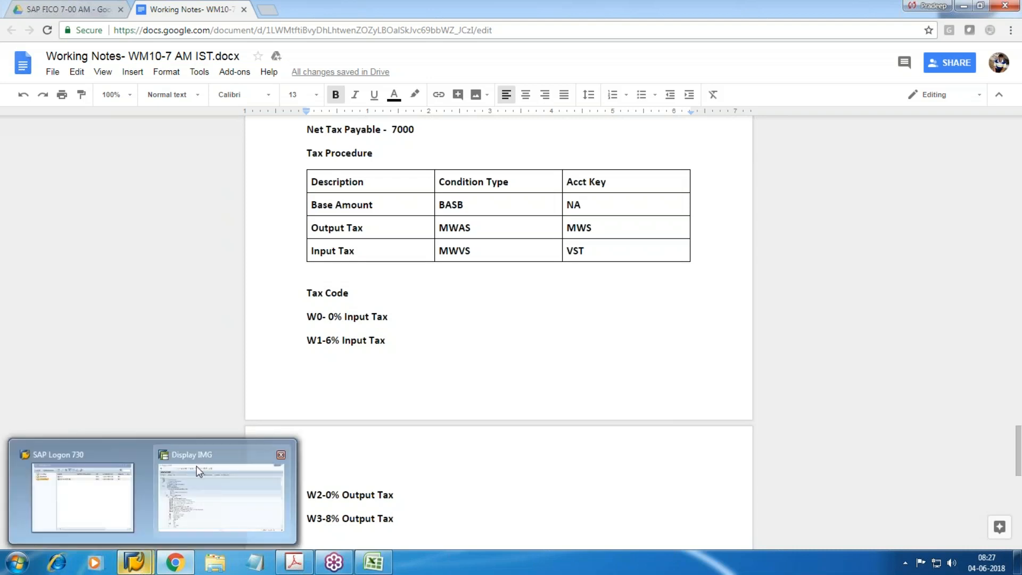
click(229, 474)
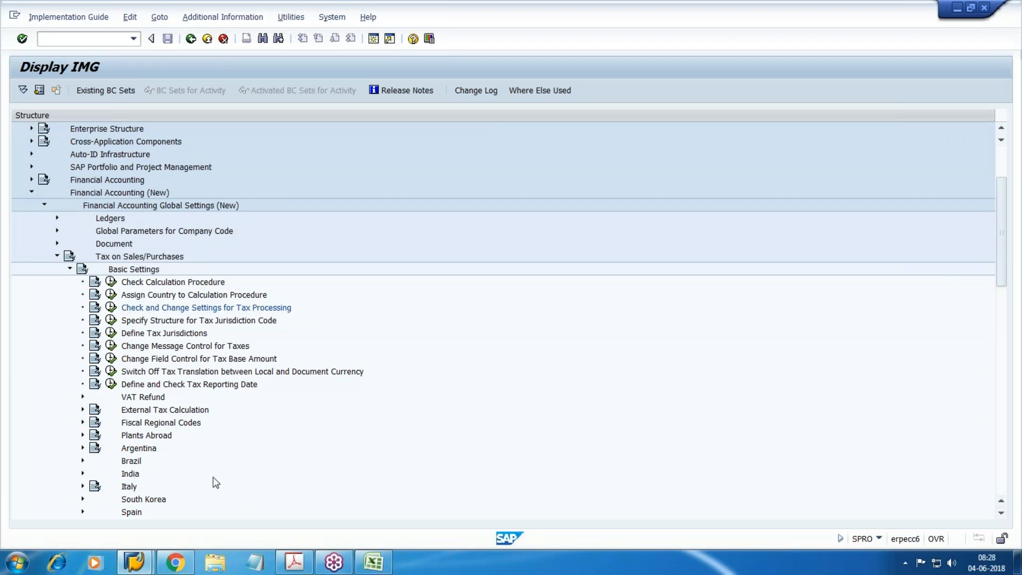
mouse_move(134, 562)
click(281, 455)
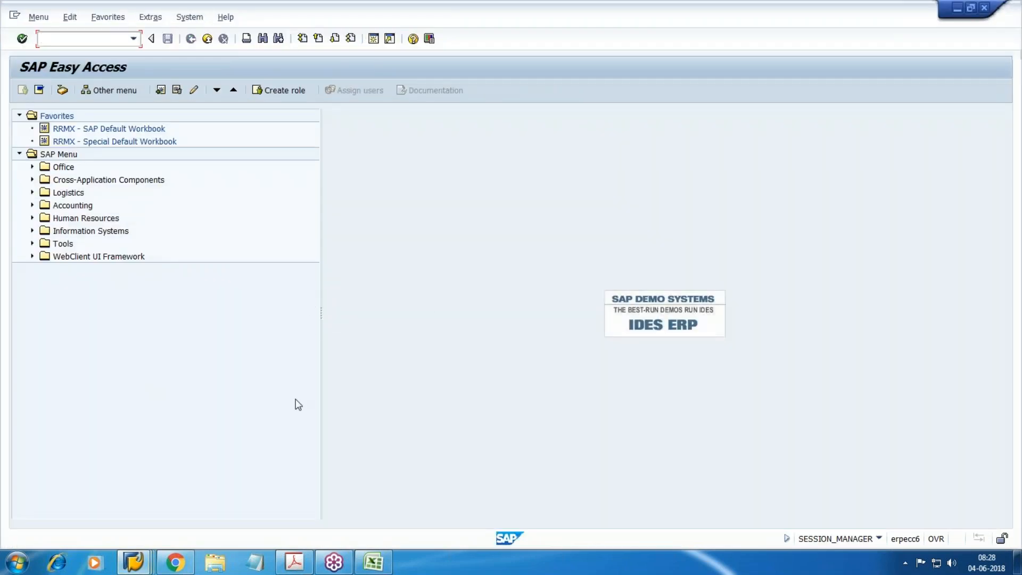
text(FS00)
key(Return)
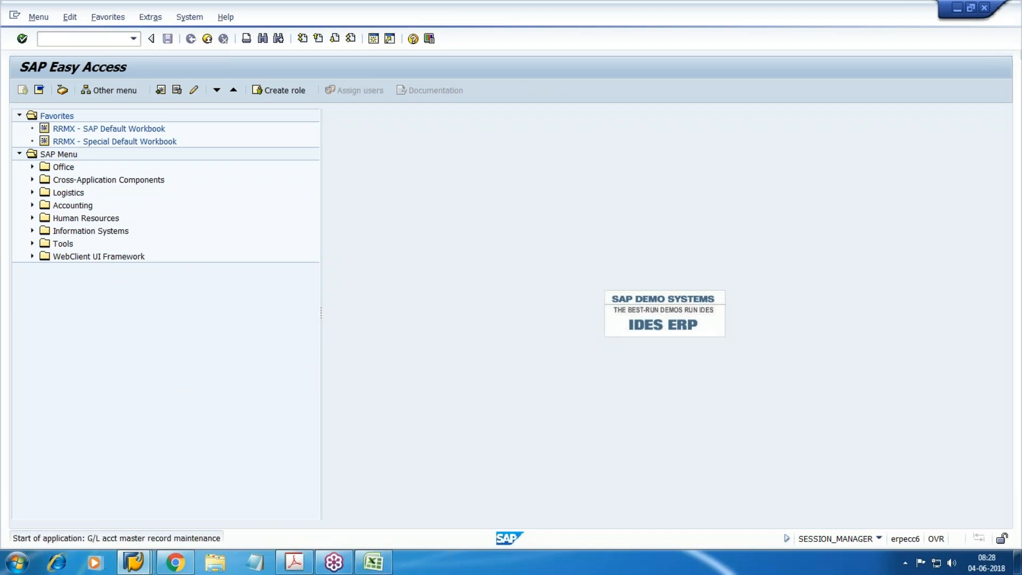
- Change the company code of the account list to WM10 and expand its Current Liability accounts
click(160, 113)
text(WM10)
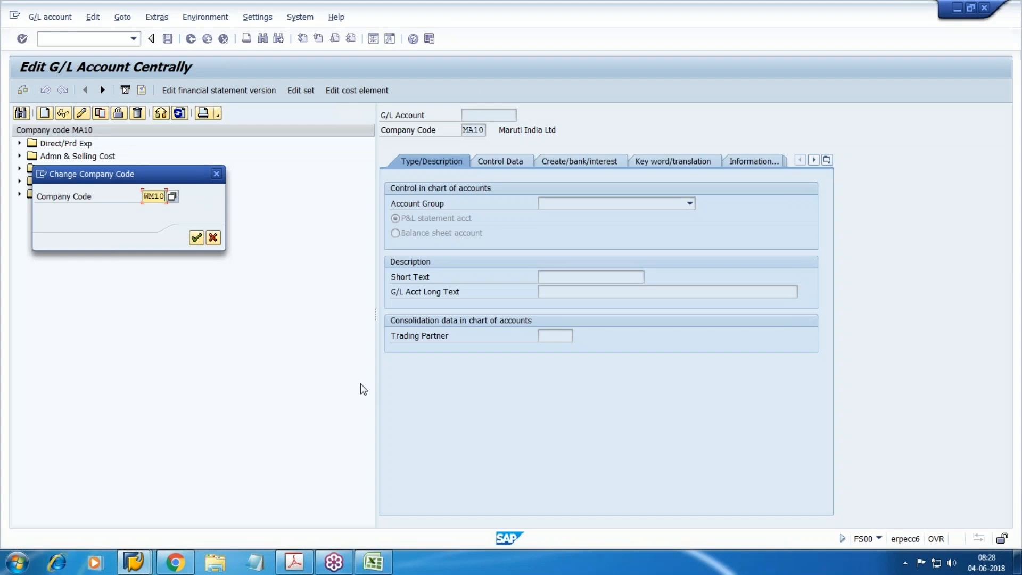
key(Return)
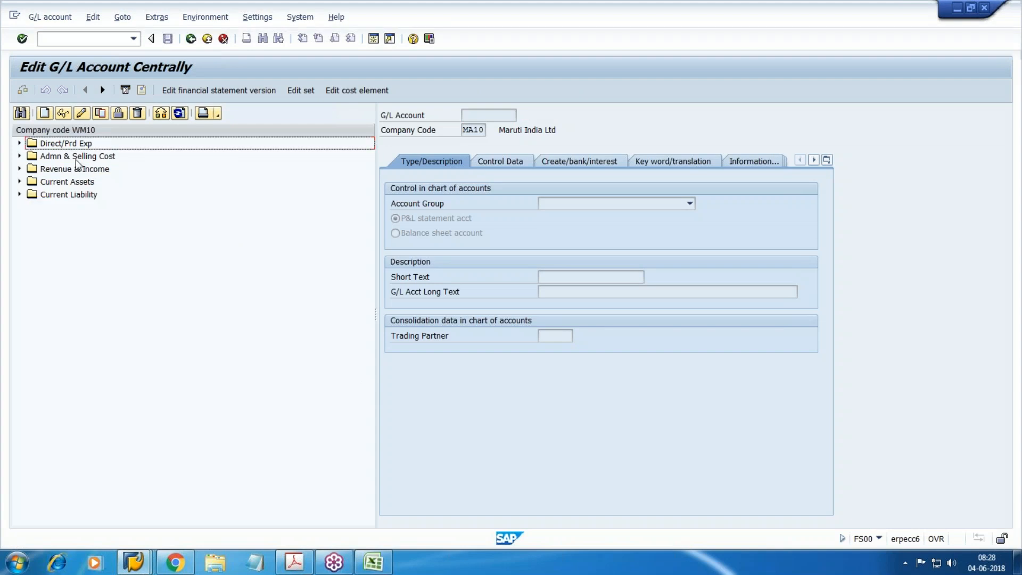
click(64, 184)
click(20, 195)
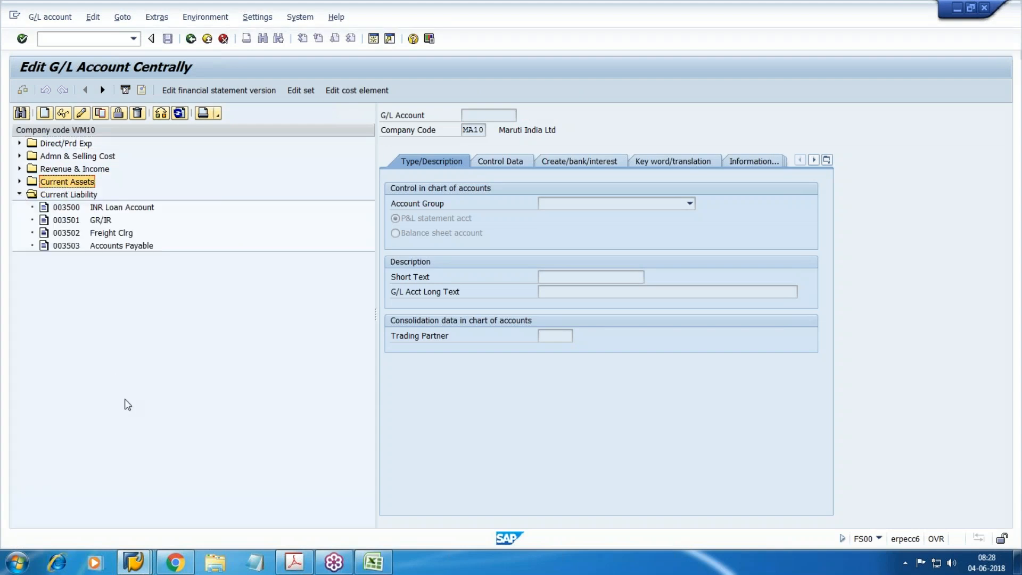
- Start creating G/L account 3504 in company code WM10
click(44, 113)
drag(122, 177, 297, 253)
text(3504)
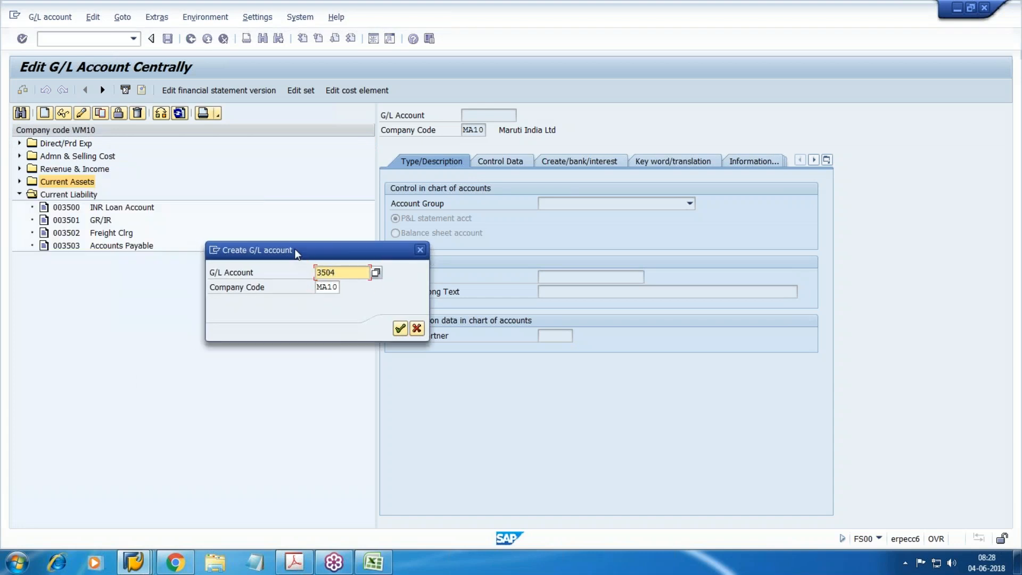
key(Tab)
key(BackSpace)
text(WM10)
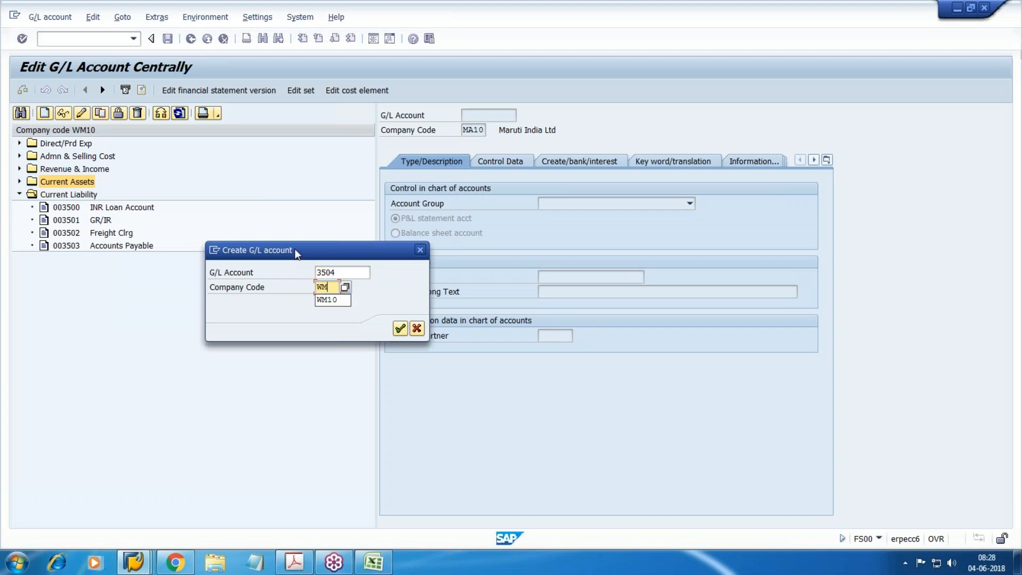
key(Return)
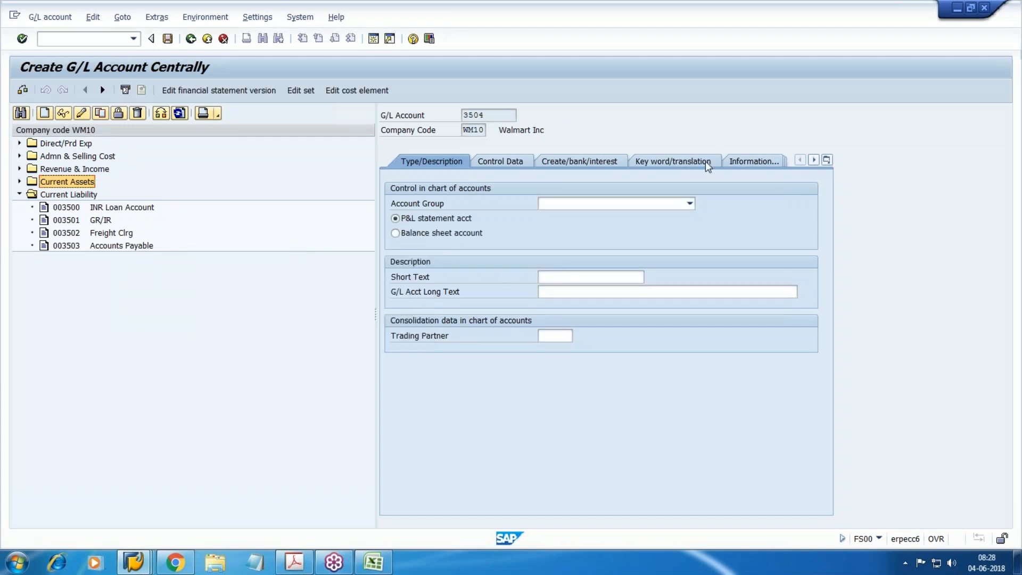
- Assign account 3504 to the Current Liability account group and make it a balance sheet account
click(690, 204)
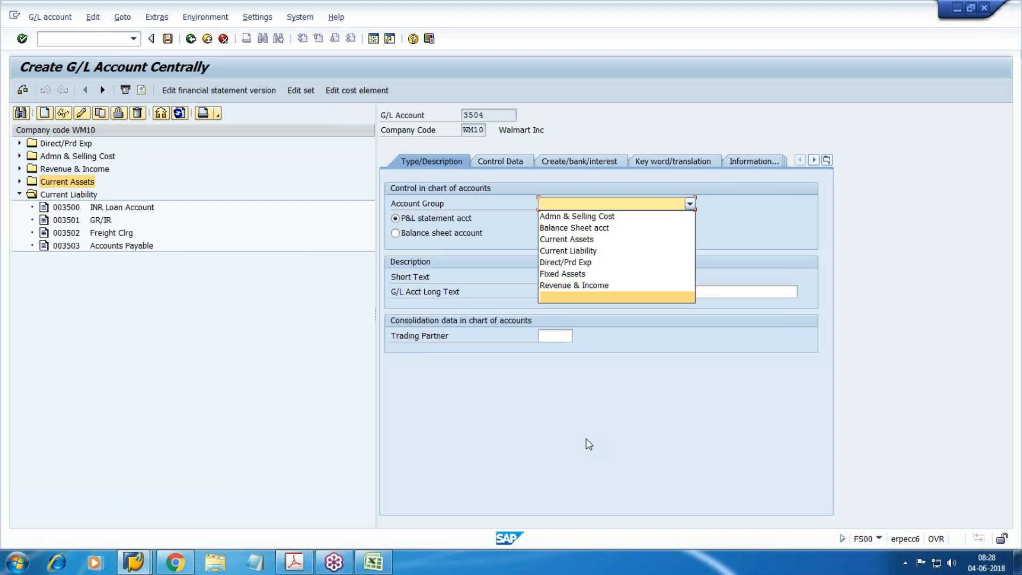
click(583, 251)
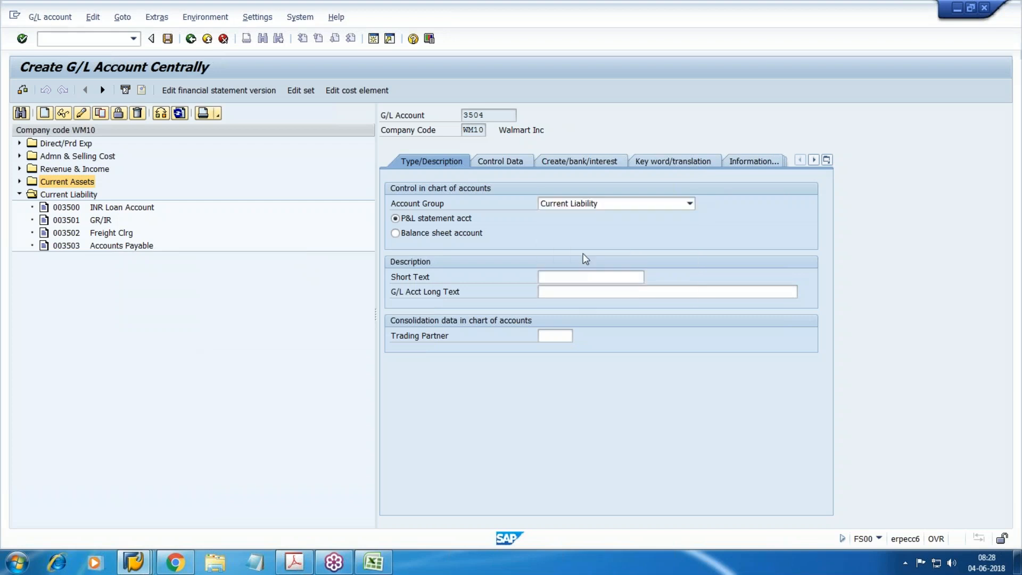
click(439, 234)
- Enter "Output Tax" as both the short text and the long text of G/L account 3504
click(583, 277)
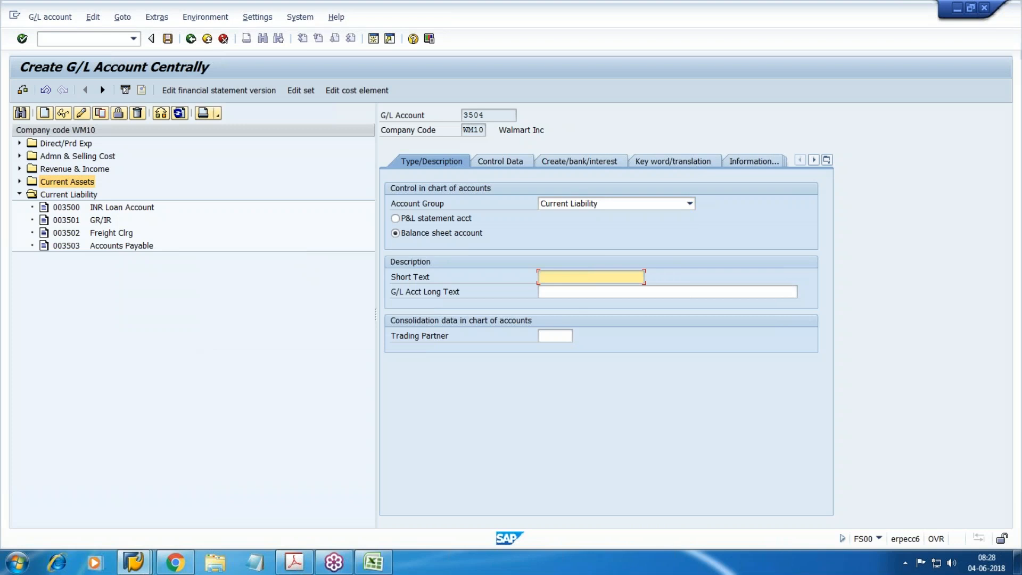
text(Output Tax)
key(shift+Home)
key(ctrl+c)
key(Tab)
key(Tab)
key(ctrl+v)
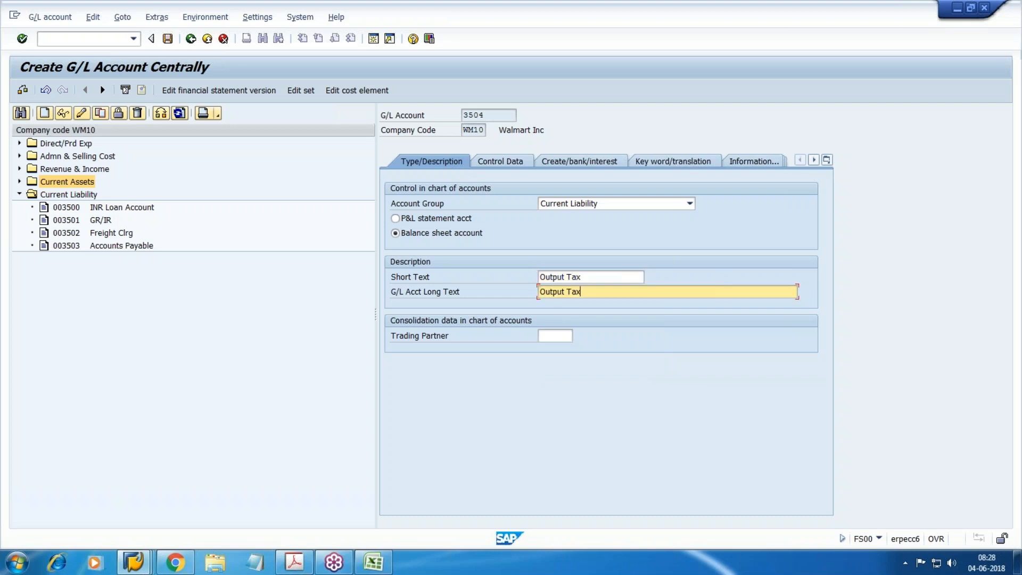
- Set the account currency in the control data of account 3504 to USD
click(513, 165)
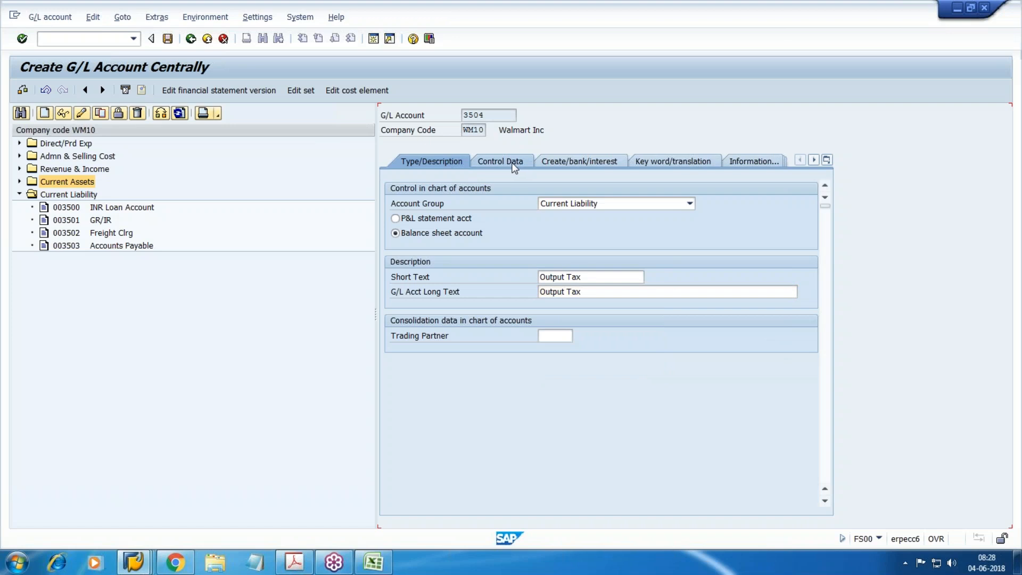
key(Tab)
key(shift+Tab)
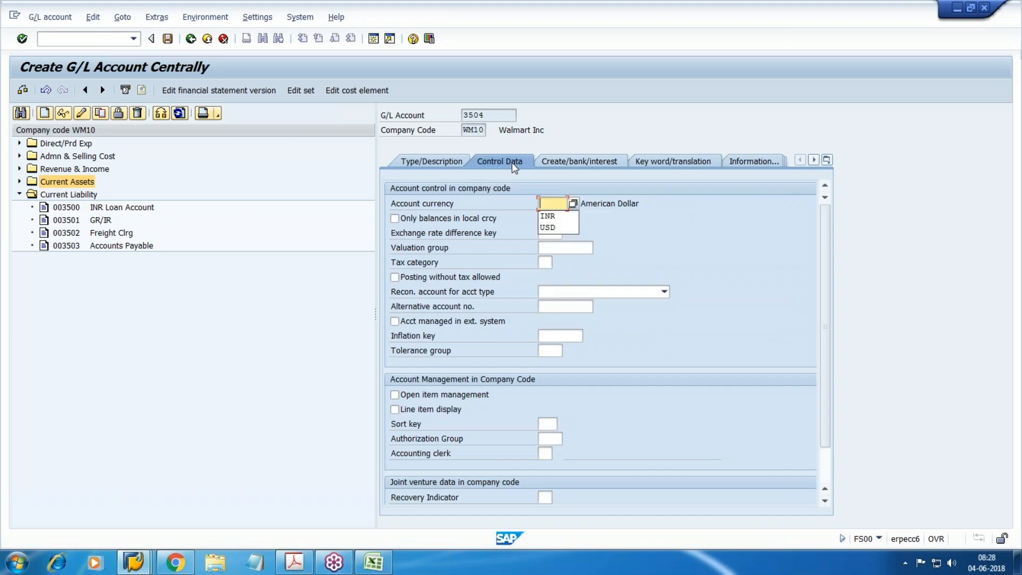
text(USD)
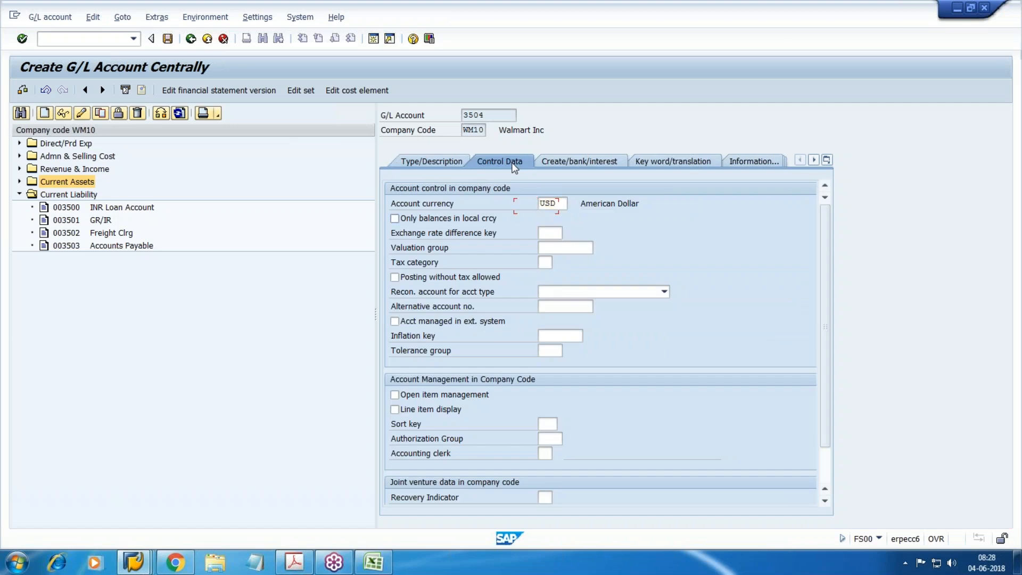
- Enable balances only in local currency, open item management and line item display for the account, and set sort key 001
key(Tab)
key(Tab)
key(Tab)
key(Tab)
key(Tab)
key(Tab)
key(Tab)
key(Tab)
key(Tab)
key(Tab)
key(Tab)
key(shift+Tab)
key(space)
key(Tab)
key(space)
key(Tab)
text(001)
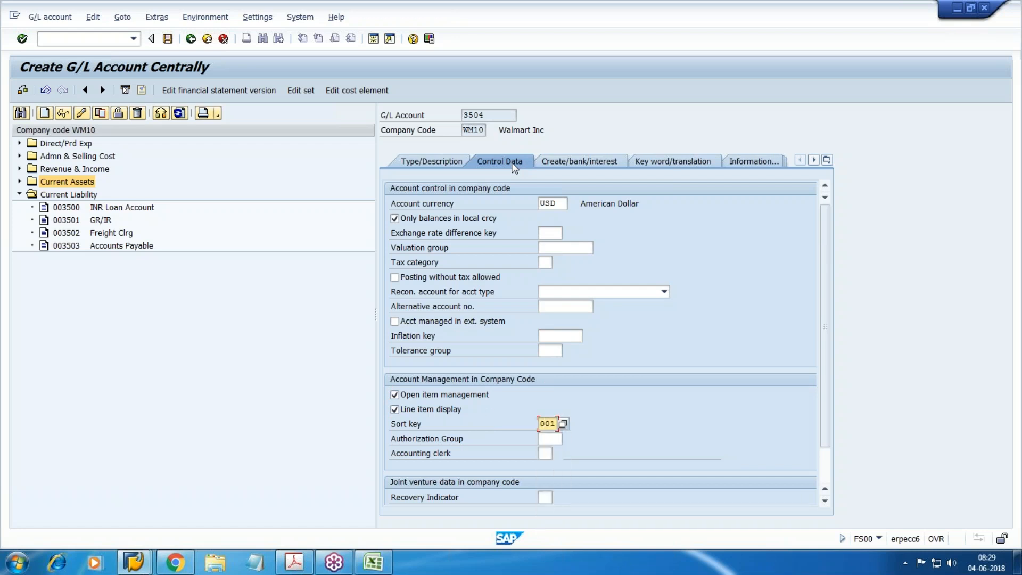
- Choose field status group G041 (Tax office clearing accounts) for account 3504 from the list of possible values
click(559, 163)
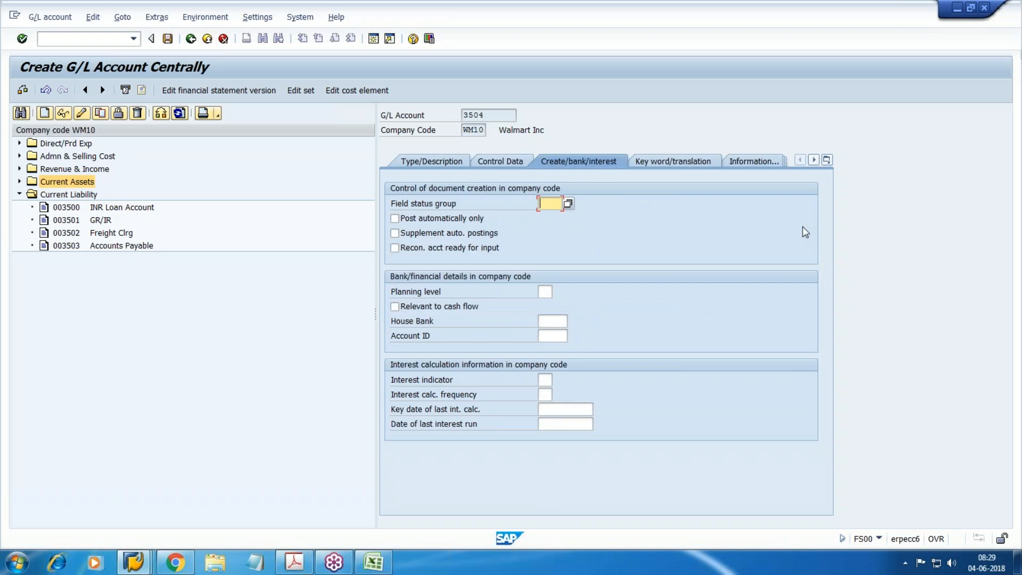
click(568, 204)
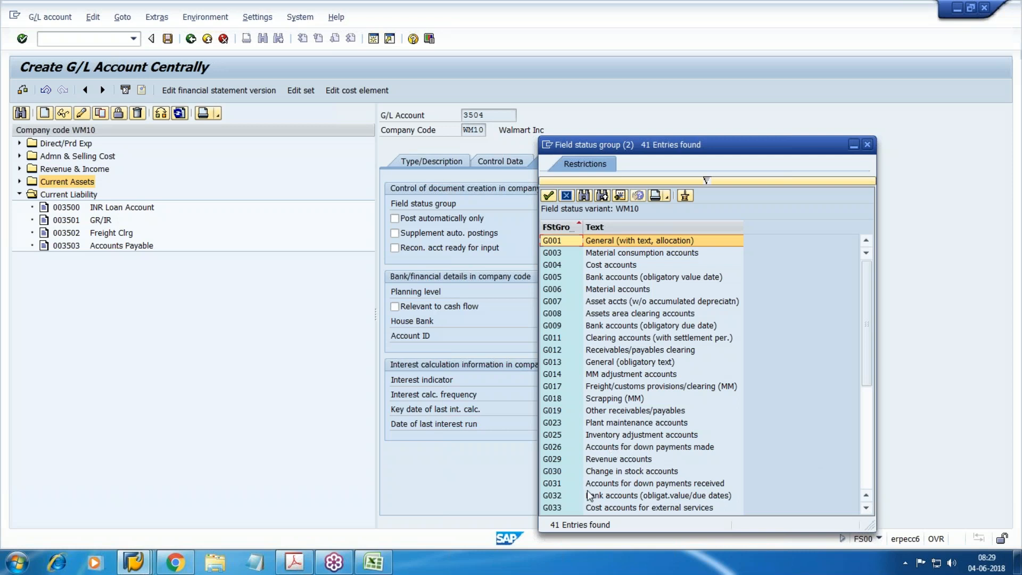
scroll(589, 470, down, 1)
scroll(589, 471, down, 2)
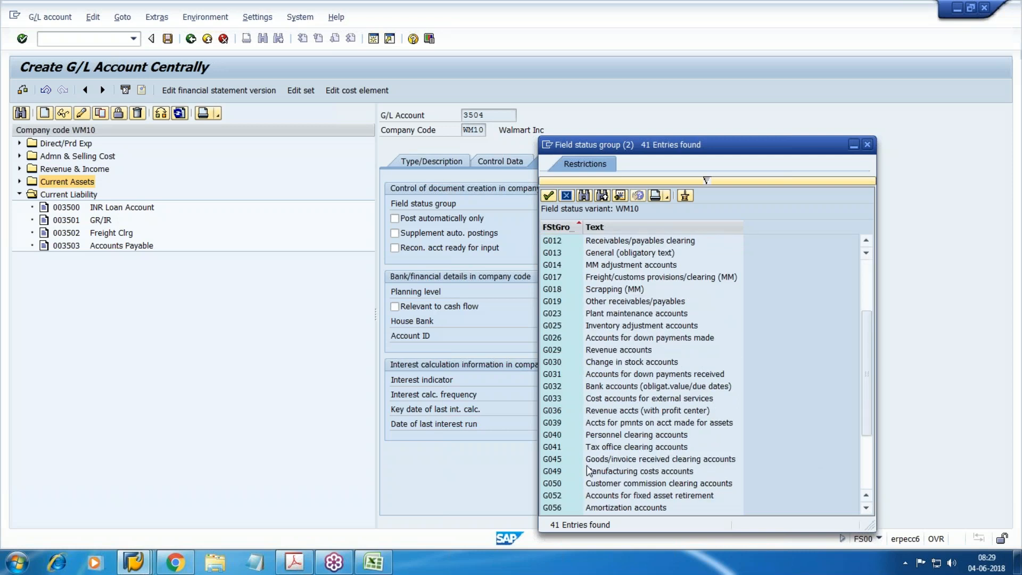
click(615, 449)
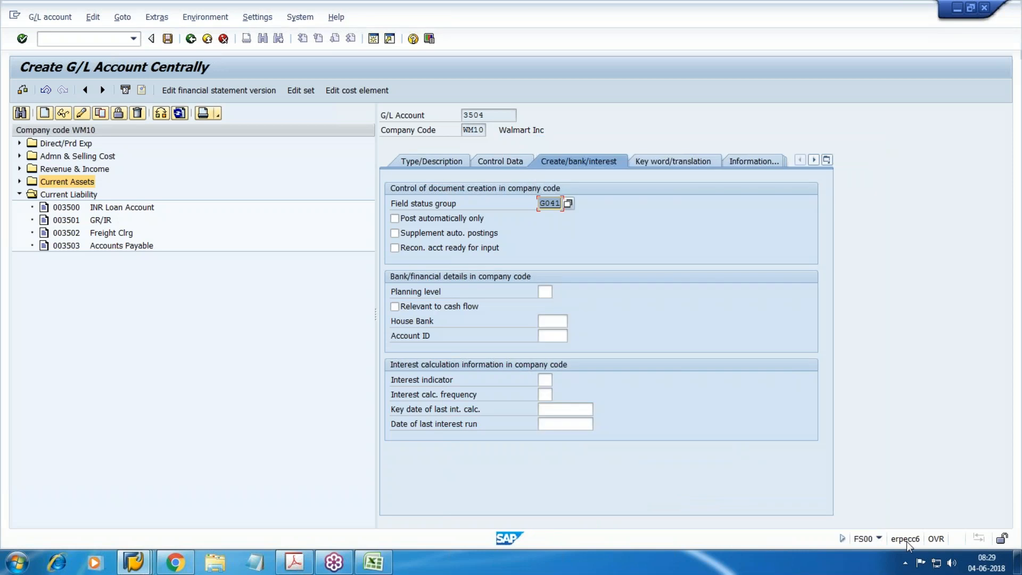
- Set the tax category of G/L account 3504 to > (Output Tax Account) and save the account
click(507, 161)
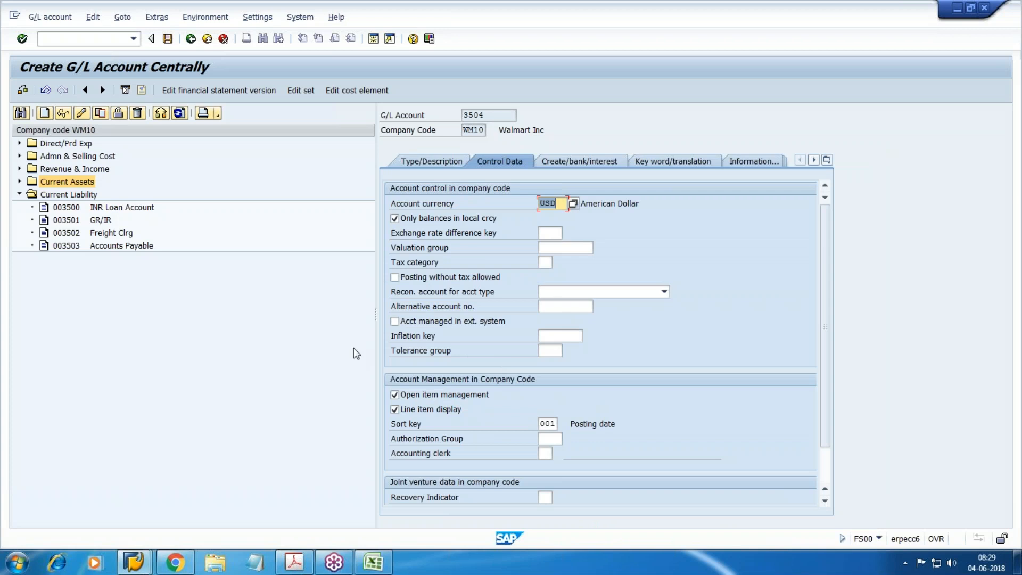
click(544, 261)
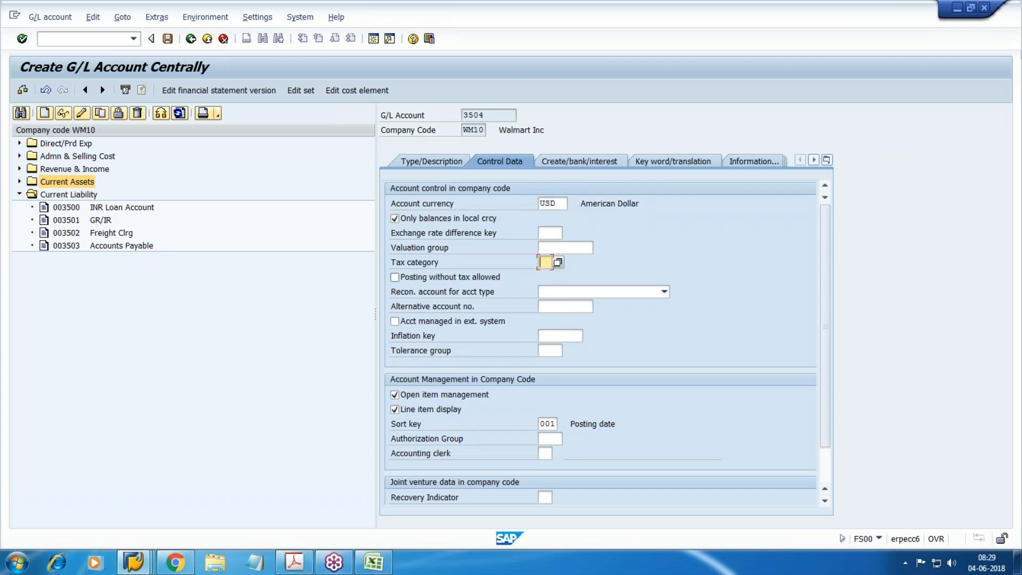
click(558, 263)
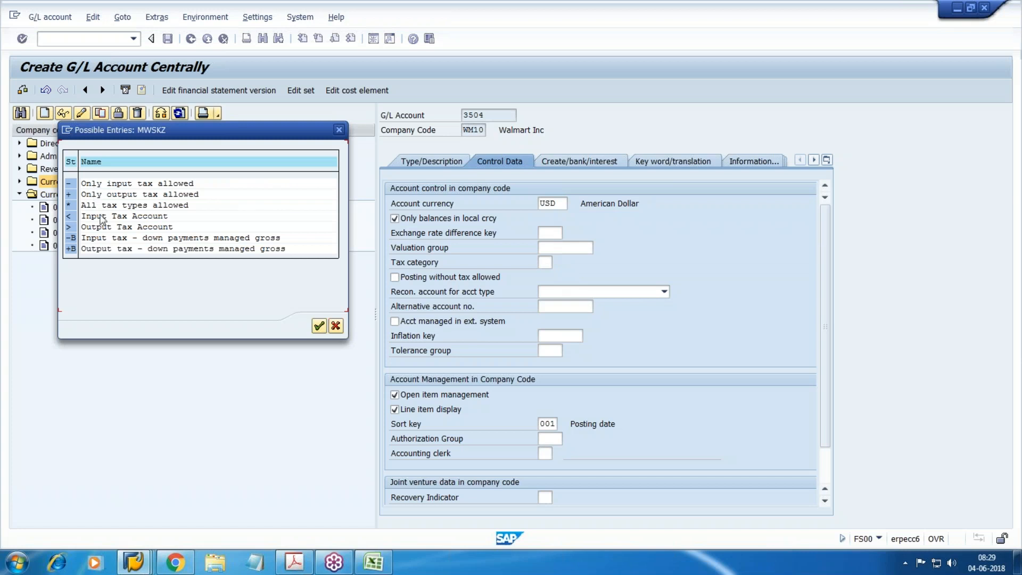
click(88, 227)
double_click(85, 227)
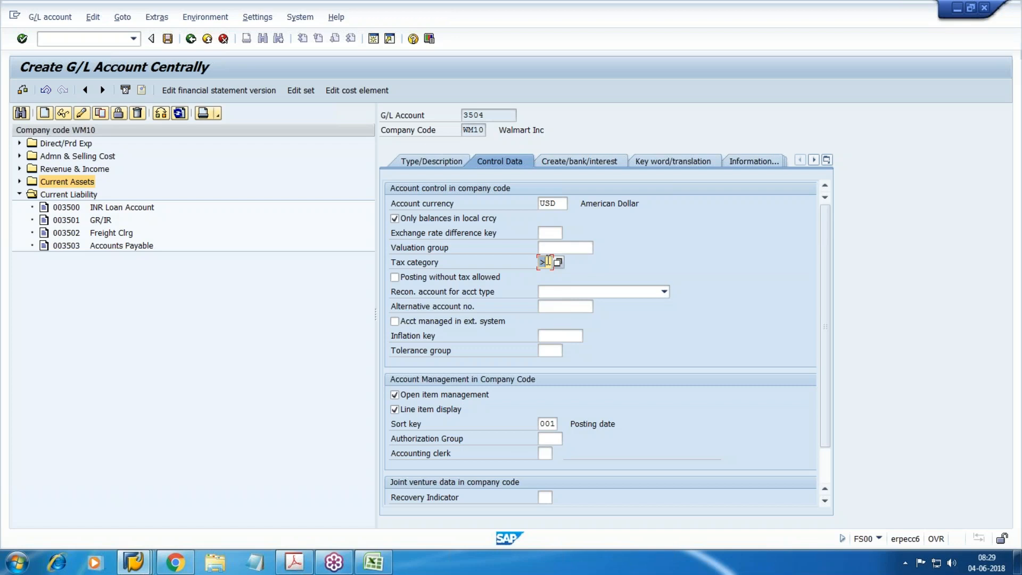
key(Return)
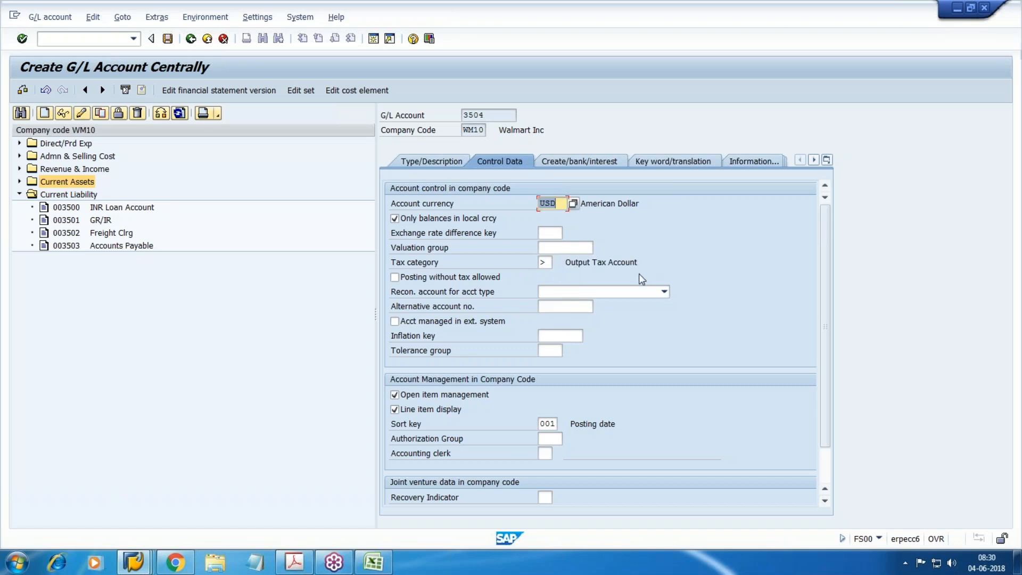
click(424, 163)
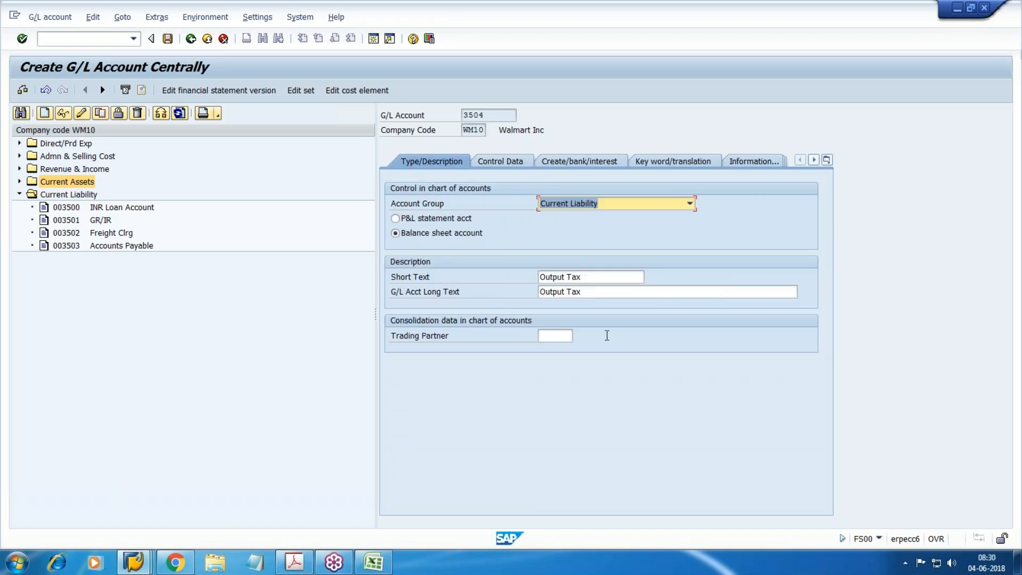
click(168, 39)
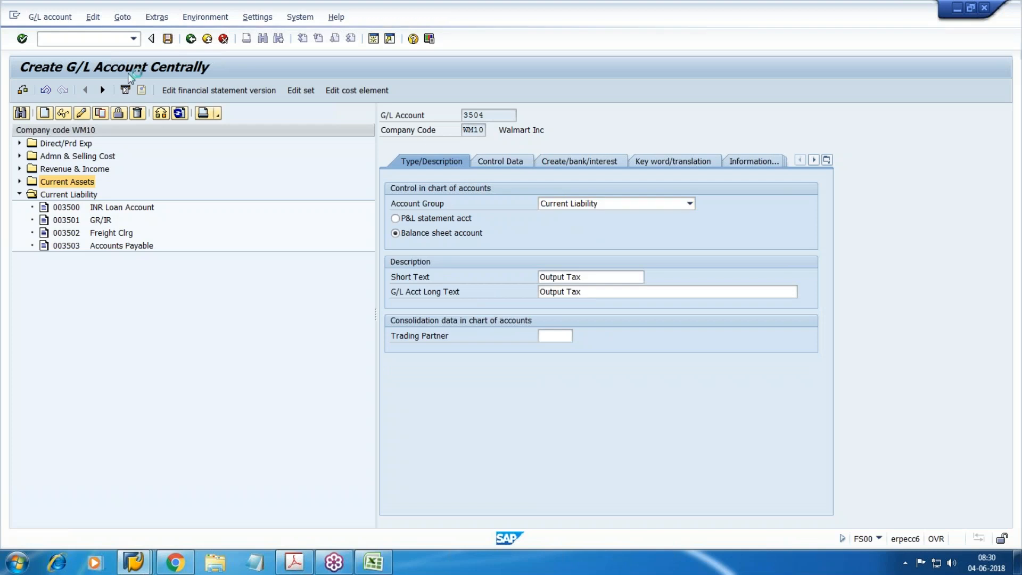
- Copy G/L account 3504 to new account 3005 in company code WM10 and assign it to the Current Assets account group
click(20, 182)
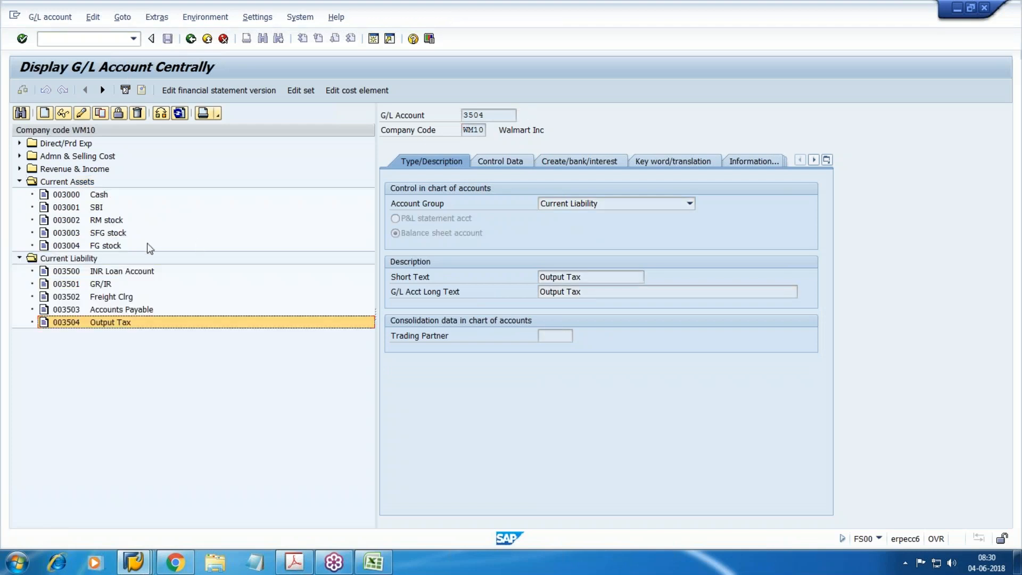
click(100, 112)
drag(165, 175, 464, 179)
text(3005)
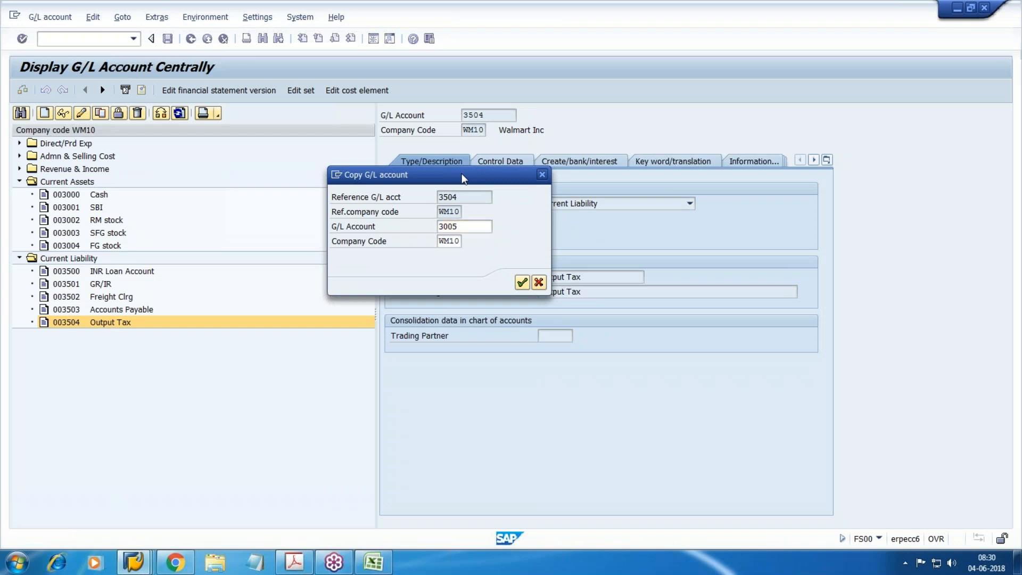
key(Return)
click(690, 203)
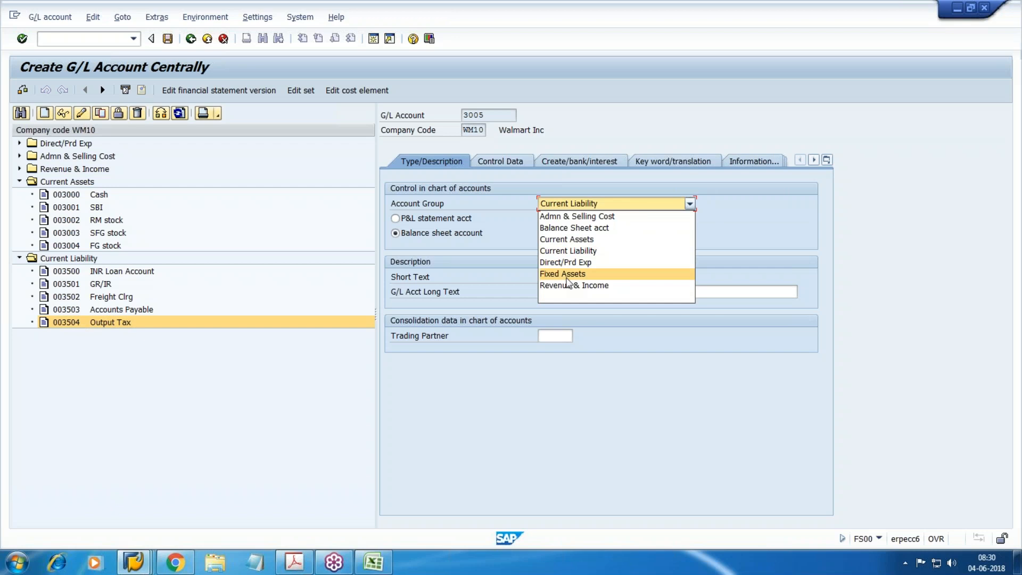
click(581, 239)
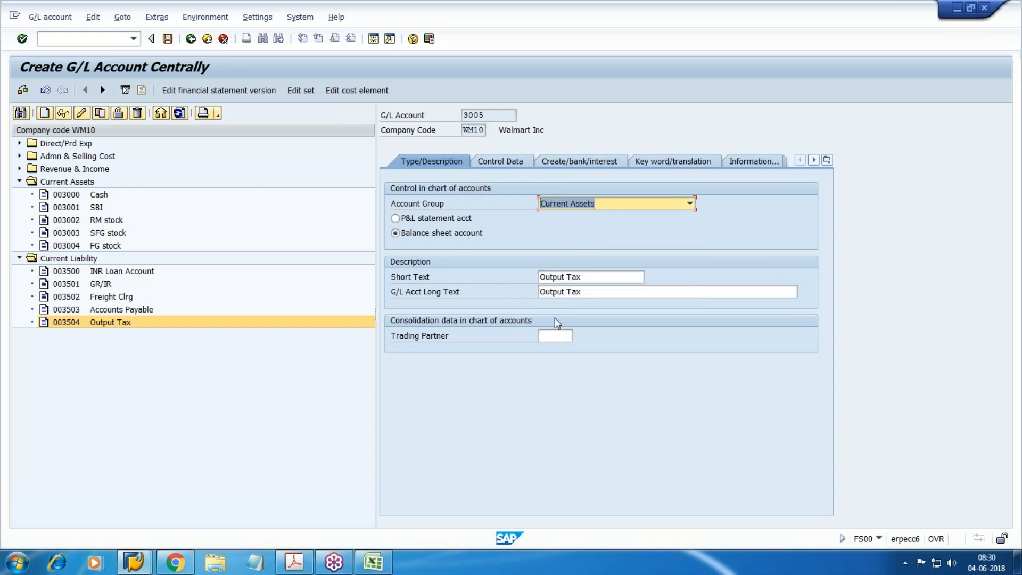
- Replace both the short text and the long text of G/L account 3005 with "Input Tax"
click(583, 276)
key(BackSpace)
key(BackSpace)
key(BackSpace)
key(BackSpace)
key(BackSpace)
key(BackSpace)
key(BackSpace)
key(BackSpace)
key(BackSpace)
key(BackSpace)
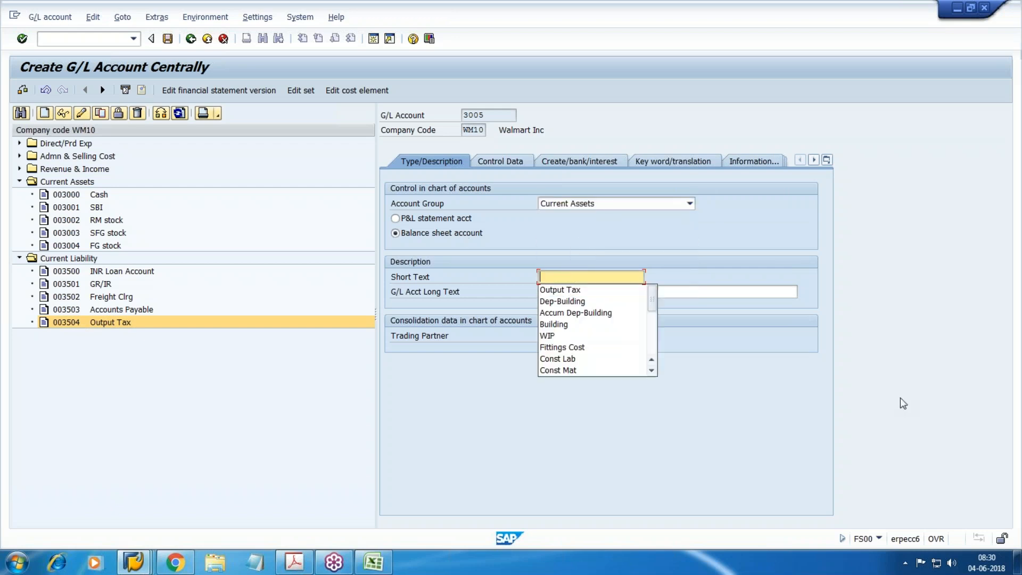
text(Input Ta)
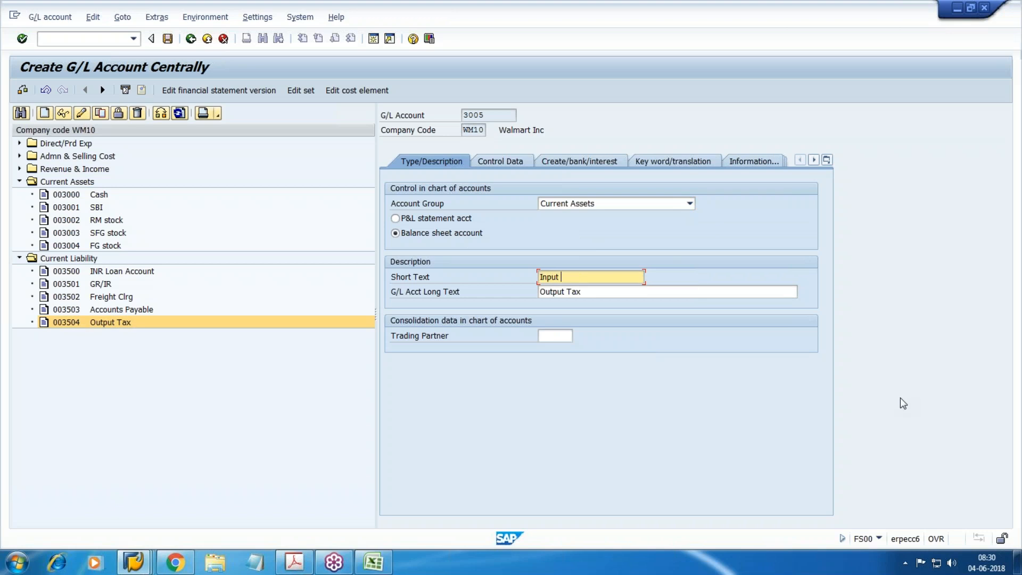
text(x)
key(Tab)
key(shift+Tab)
key(Tab)
key(ctrl+v)
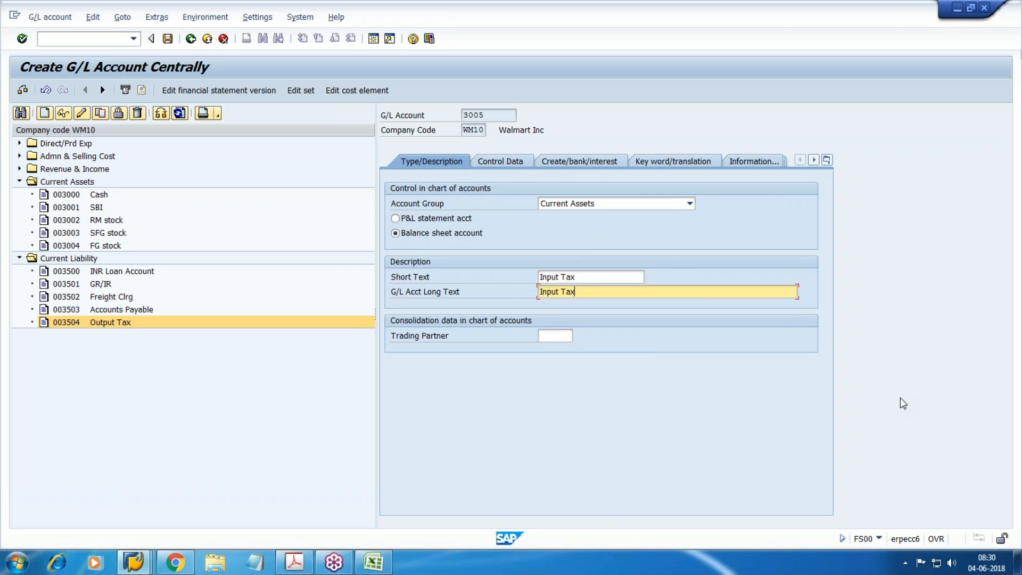
- Set the tax category of account 3005 to < (Input Tax Account), save the account and review its saved settings
click(504, 160)
key(Tab)
key(Tab)
key(Tab)
key(Tab)
key(Tab)
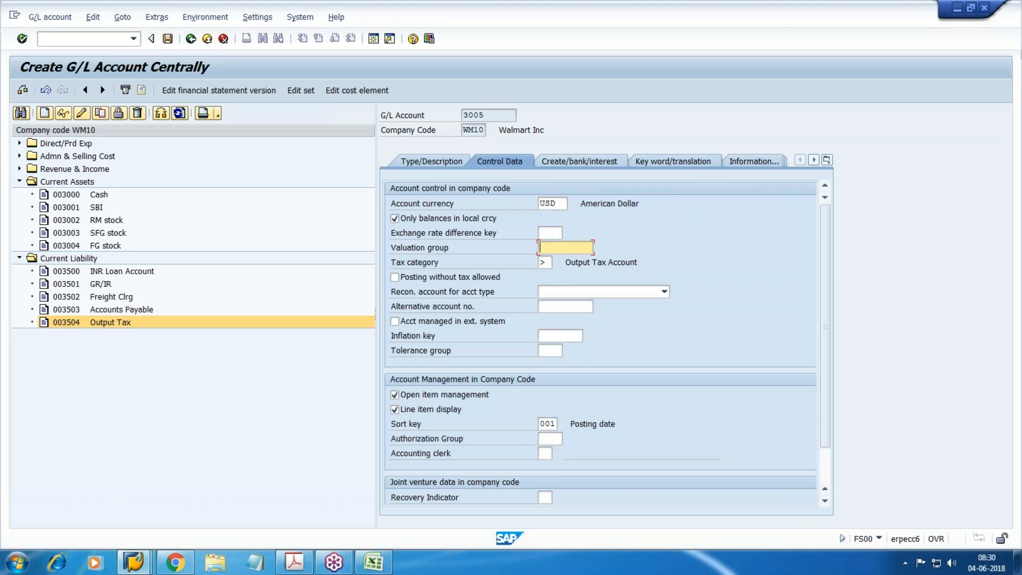
key(shift+Tab)
key(F4)
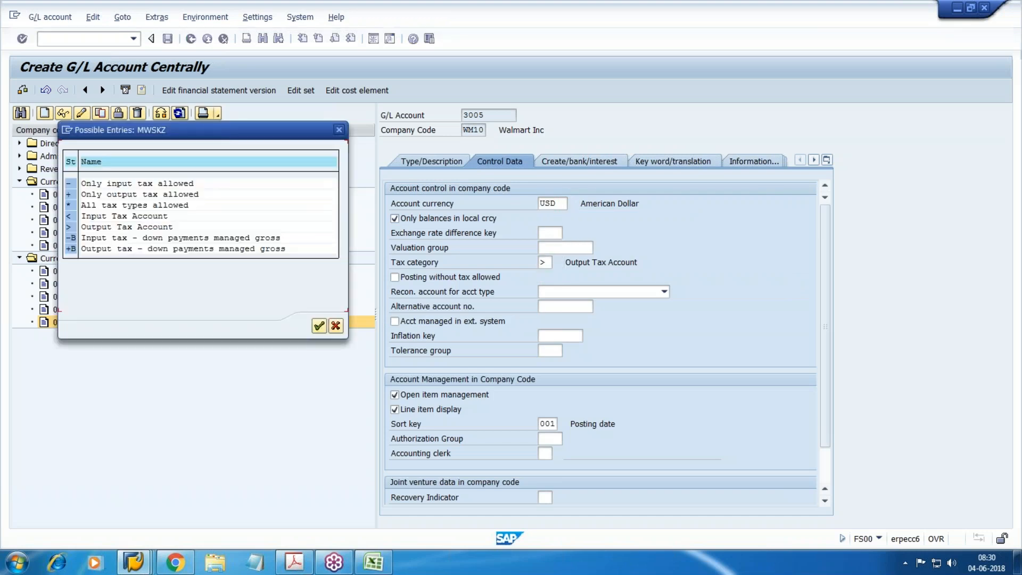
double_click(95, 216)
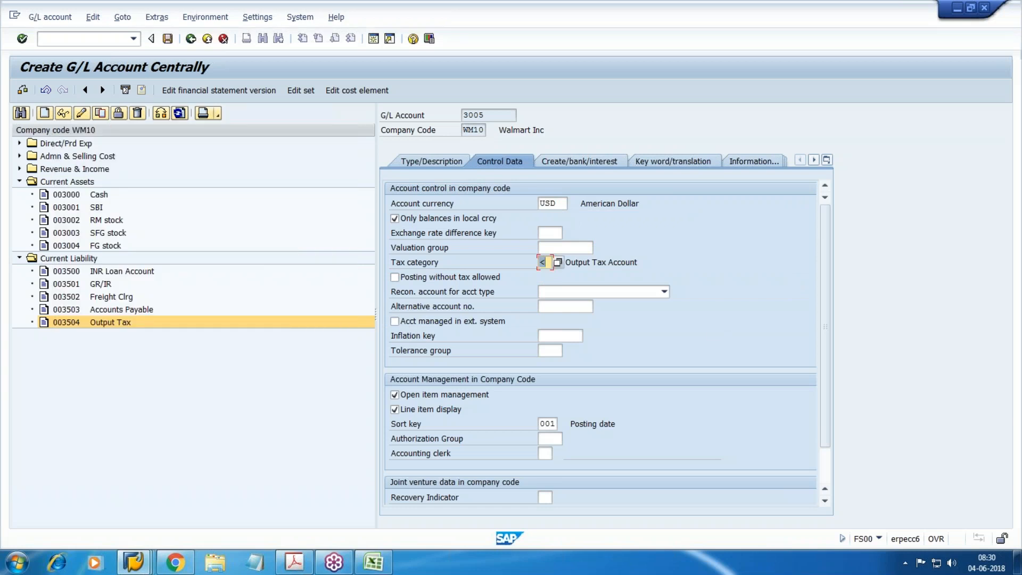
click(576, 165)
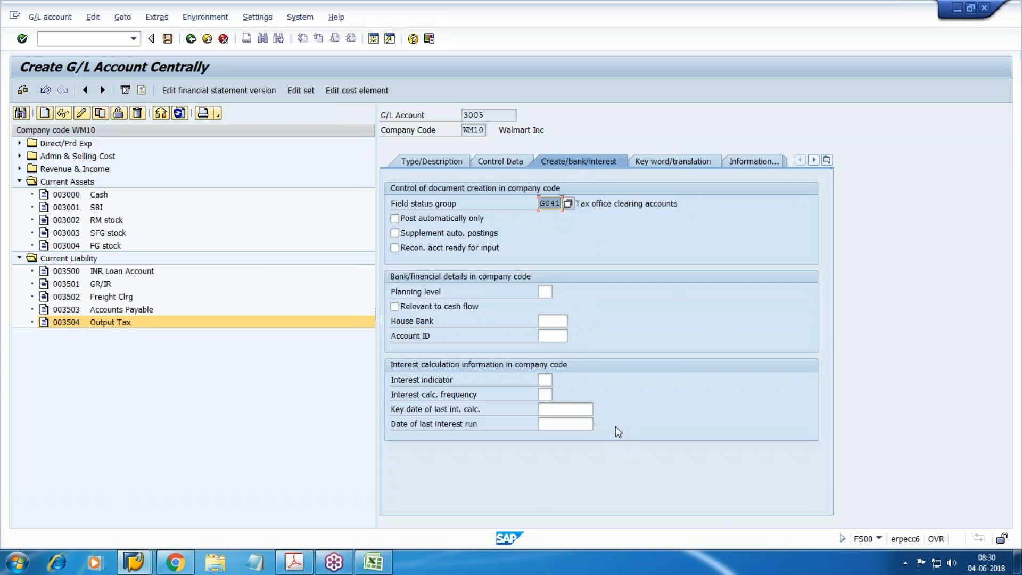
key(ctrl+s)
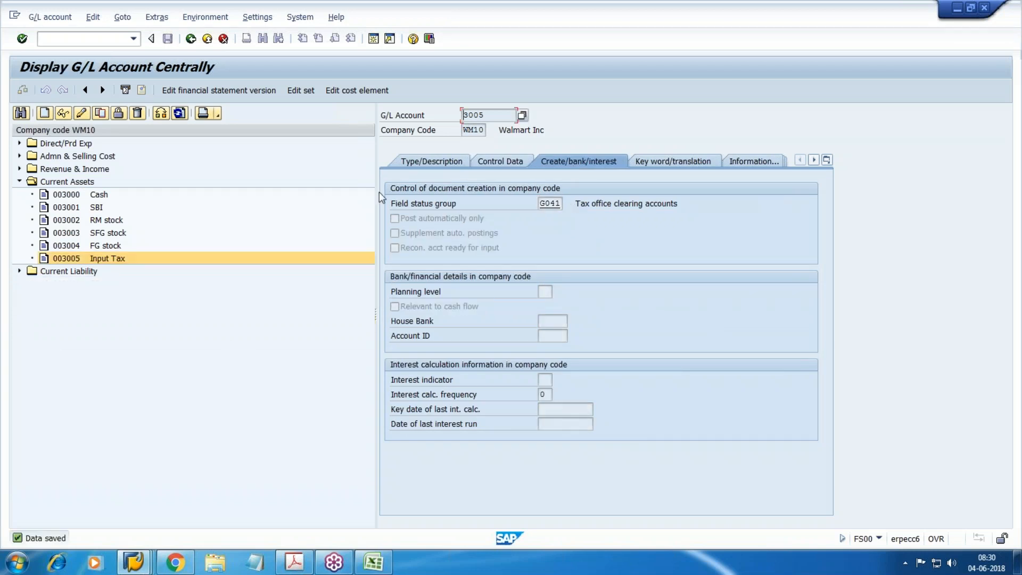
click(500, 161)
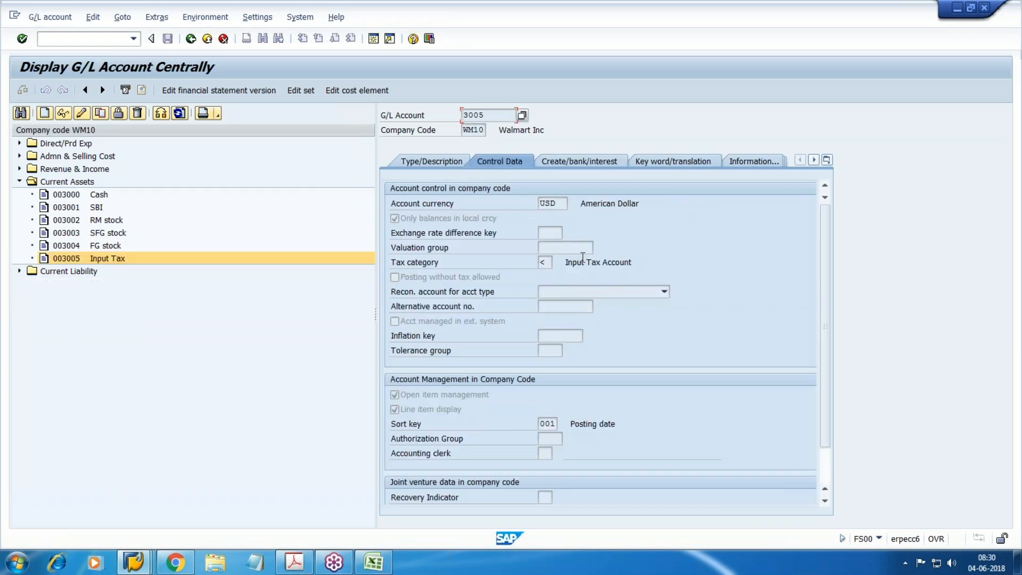
click(434, 164)
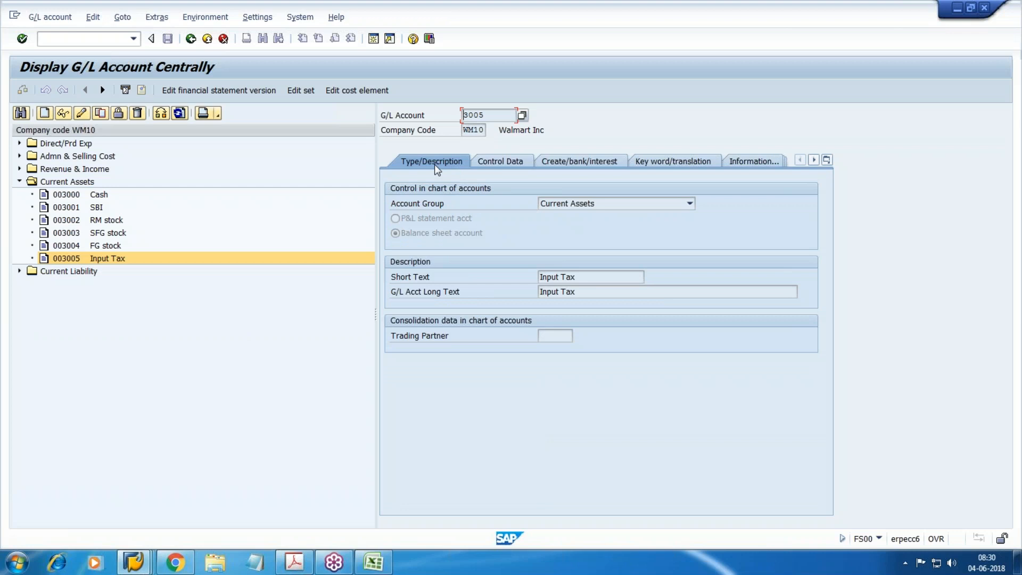
- Switch to the IMG session and open Define Tax Codes for Sales and Purchases under Calculation for country US
click(137, 566)
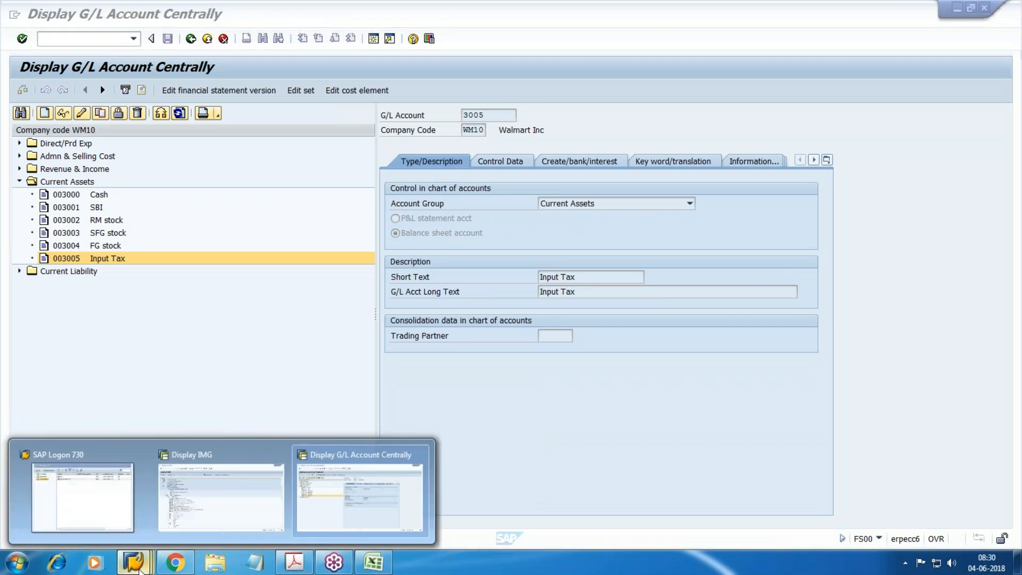
click(205, 472)
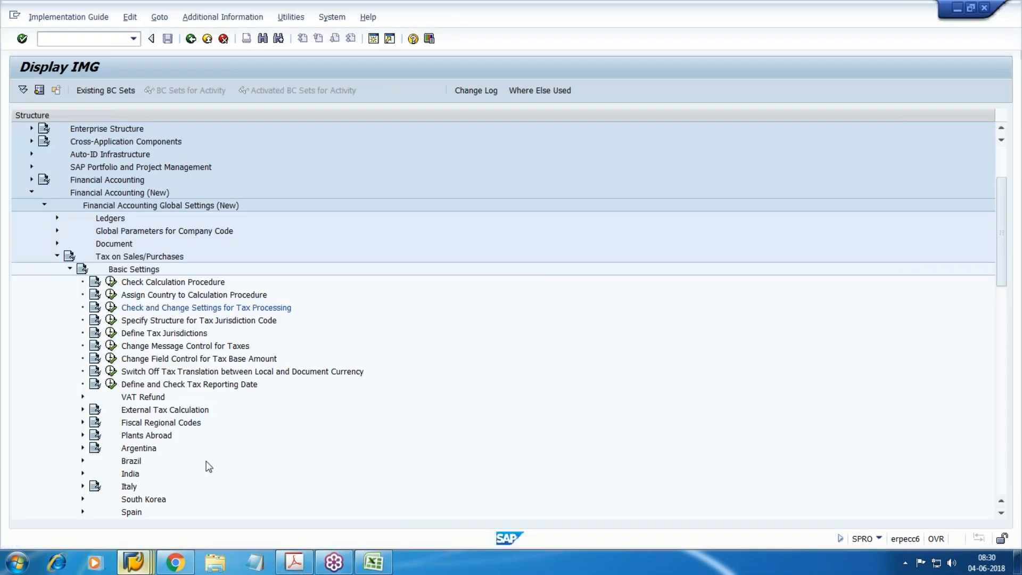
click(71, 269)
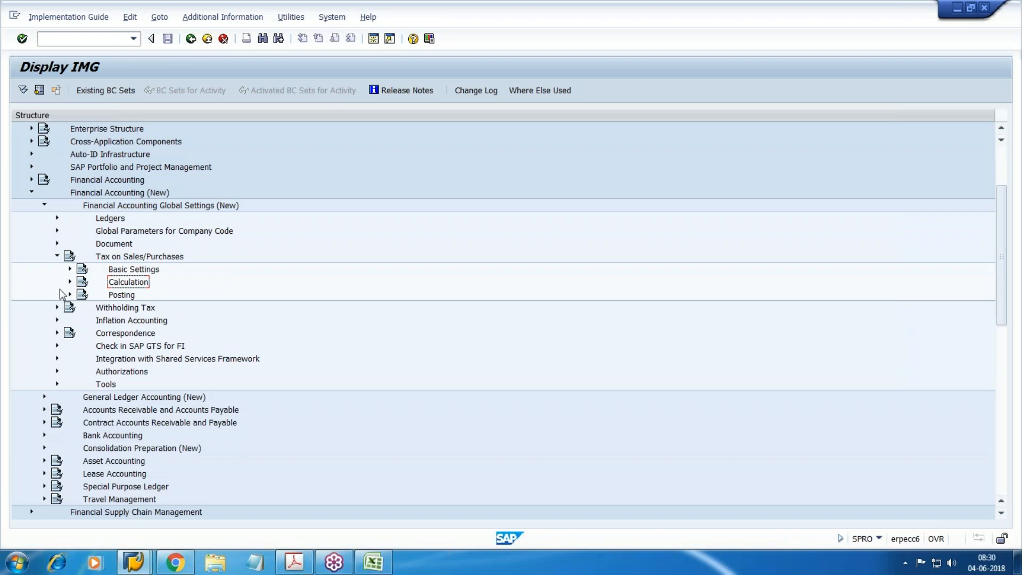
click(70, 281)
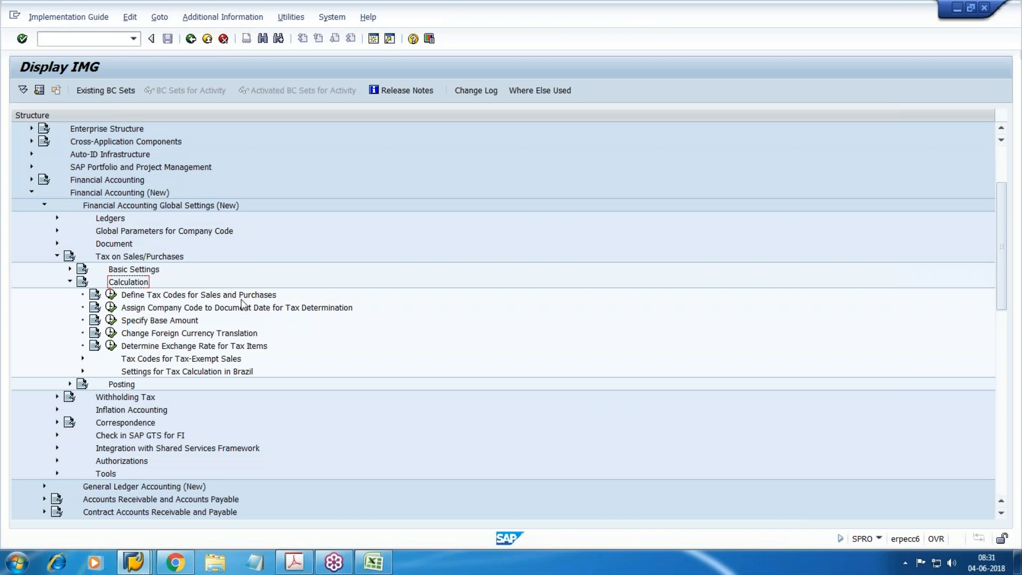
click(112, 296)
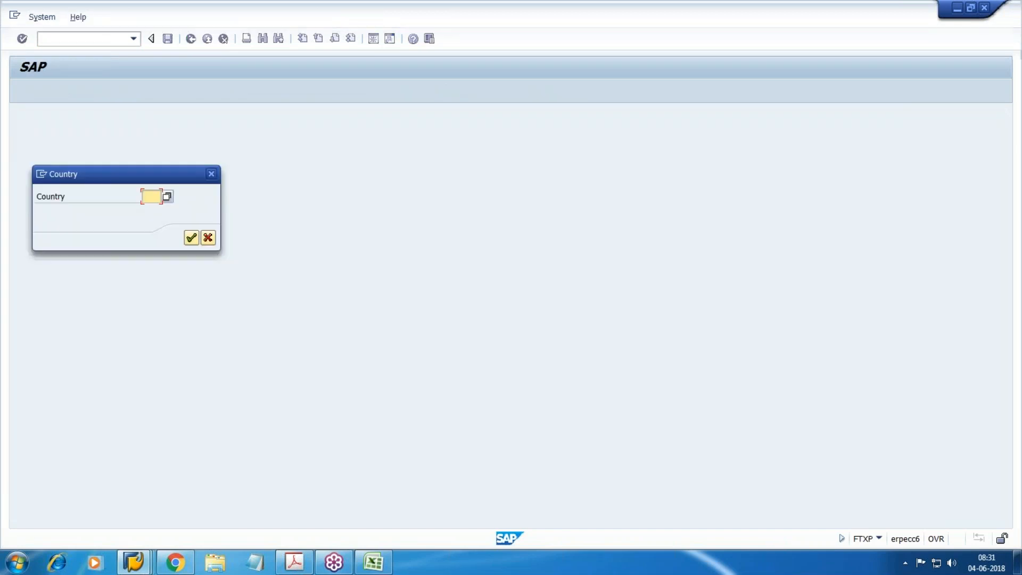
text(us)
key(Return)
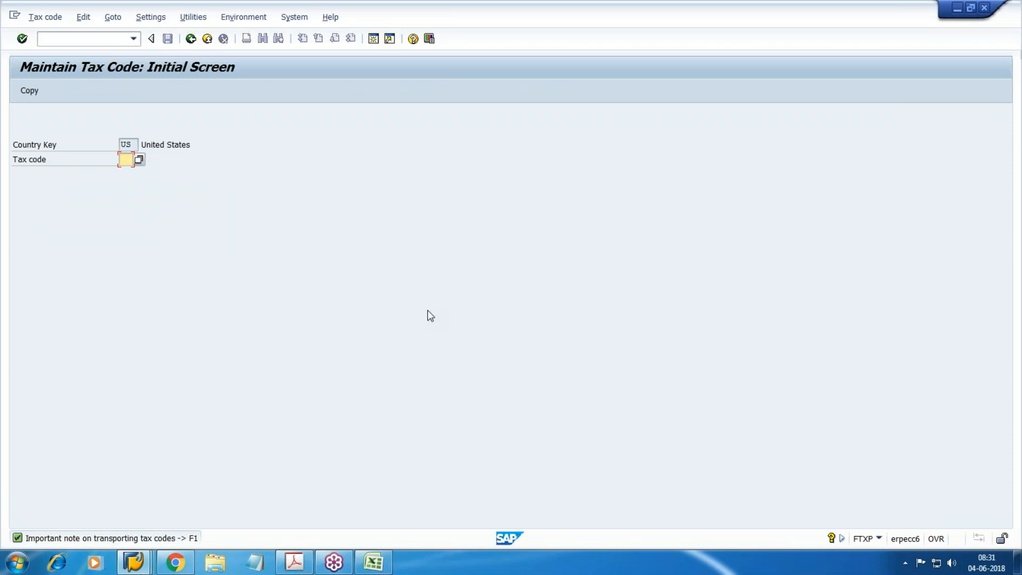
- Start tax code W0 for the United States with the description "0% Input tax"
text(W0)
key(Return)
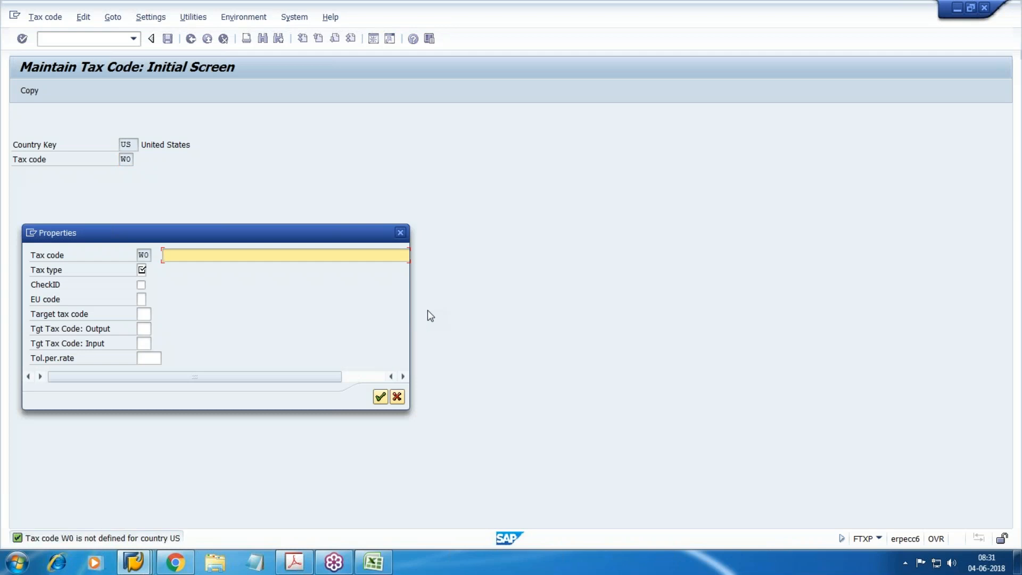
text(0%)
key(Down)
key(Down)
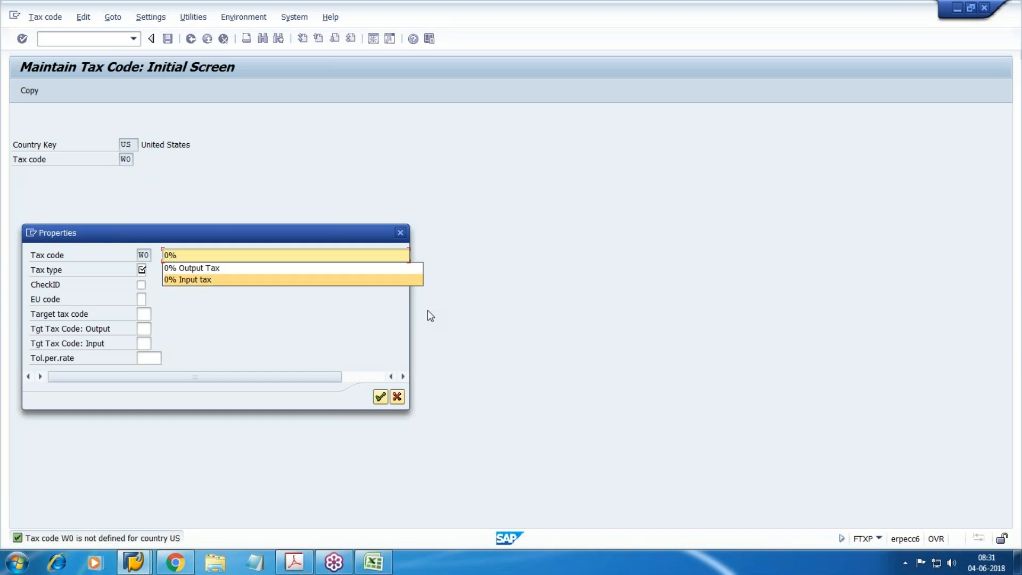
key(Return)
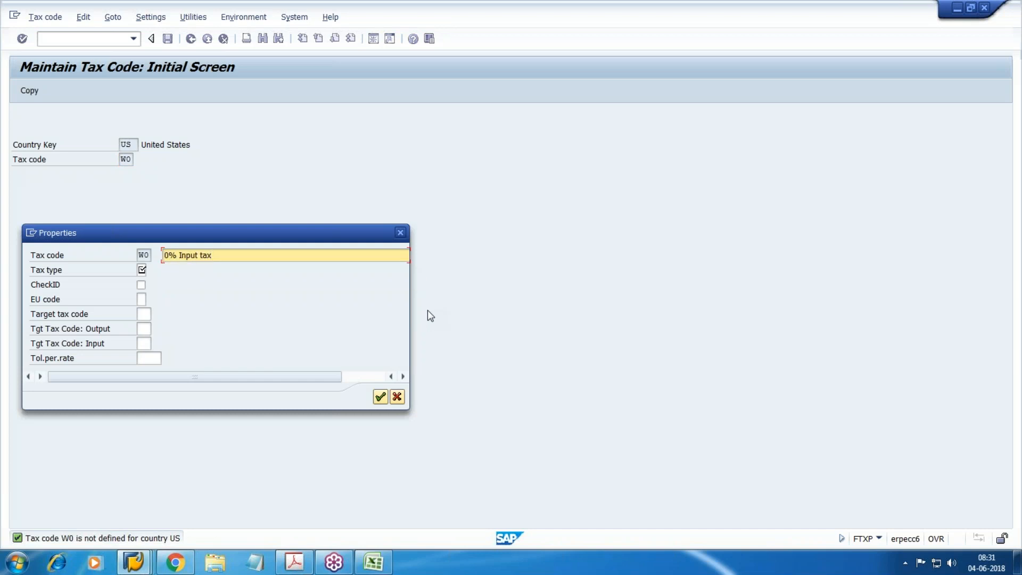
- Set tax type V (Input tax) and enable CheckID for tax code W0, and go to its Input Tax percentage rate
key(Tab)
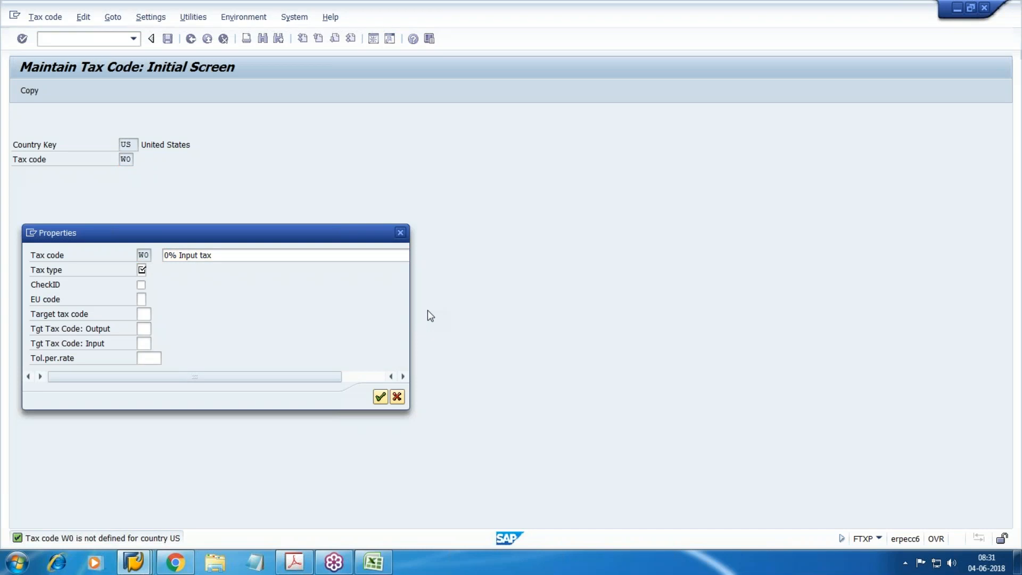
key(F4)
key(Down)
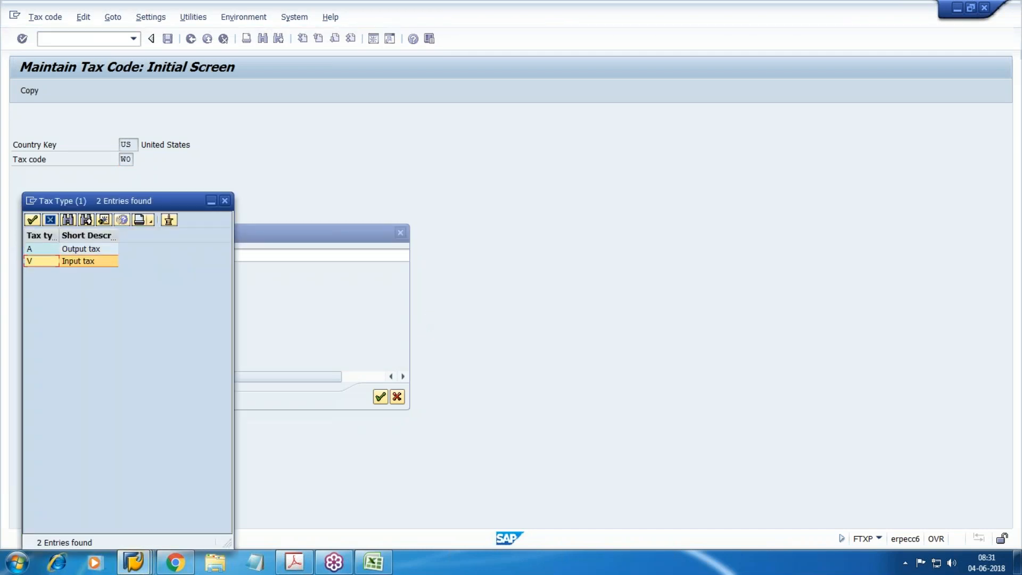
key(Return)
key(Tab)
key(space)
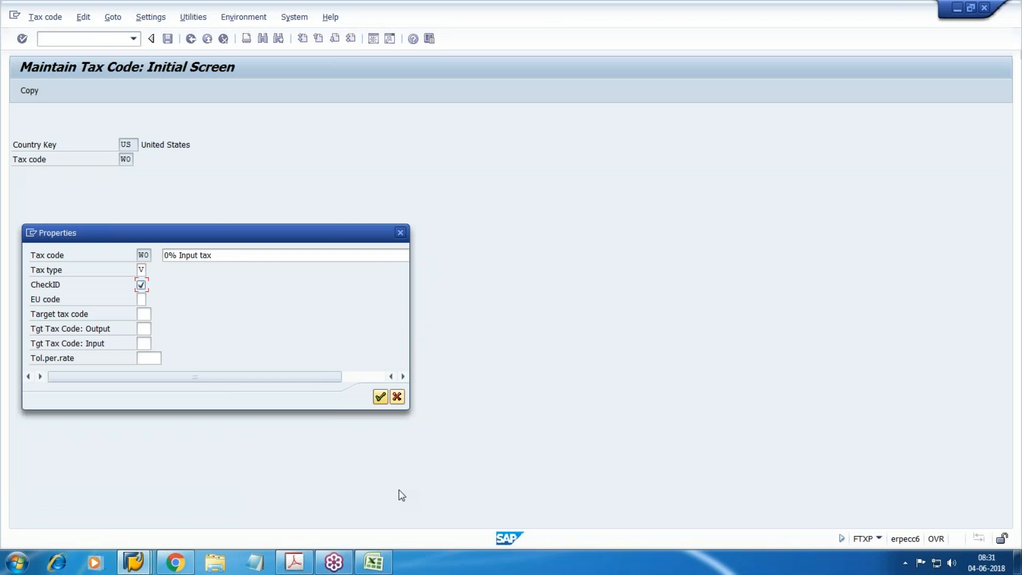
click(380, 397)
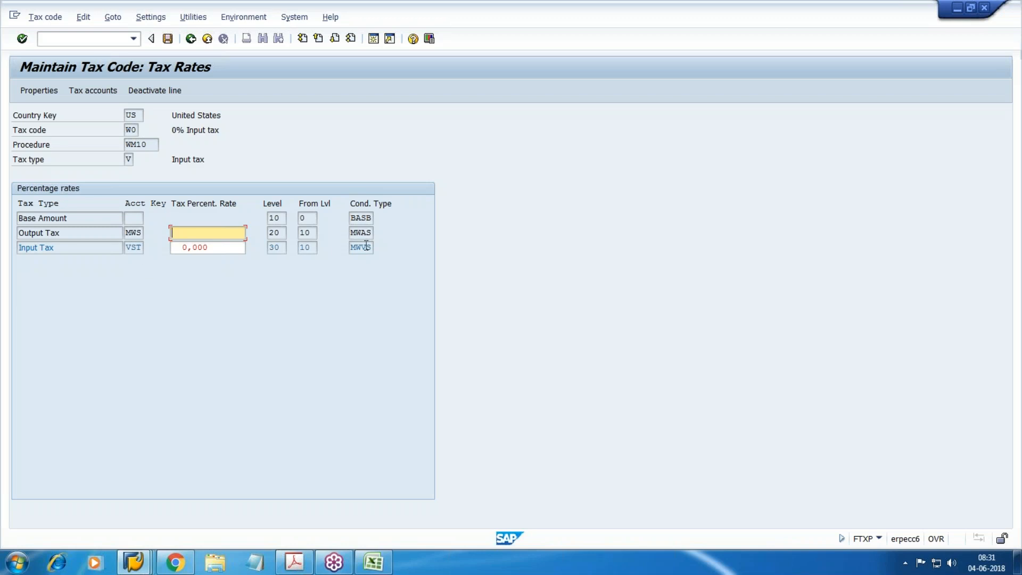
key(Tab)
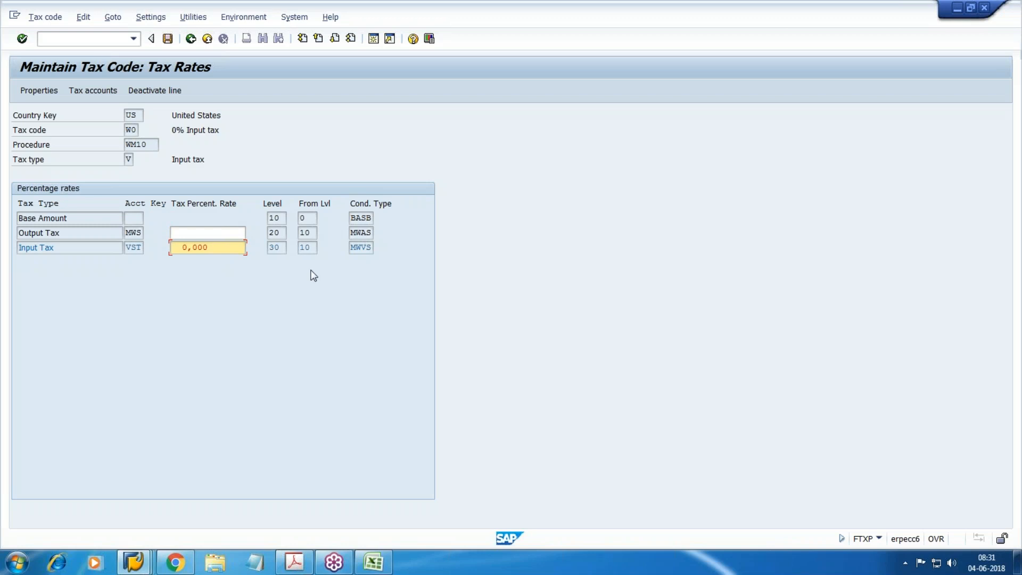
- Set the Input Tax percentage rate of tax code W0 to 0 and save the tax code
key(BackSpace)
key(BackSpace)
key(BackSpace)
key(BackSpace)
key(BackSpace)
text(0)
key(Return)
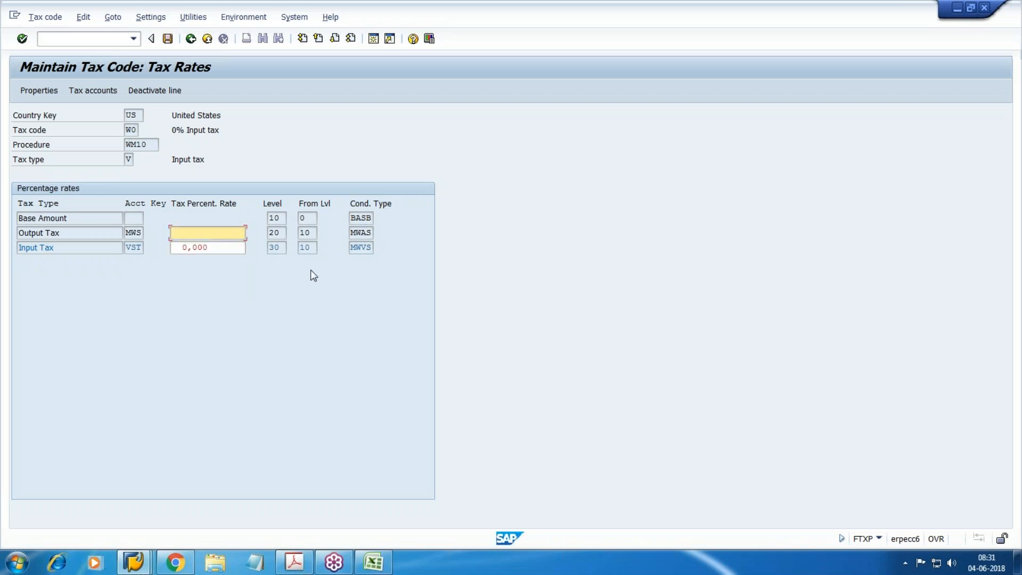
key(ctrl+s)
- Start tax code W1 with the description "6% Input Tax", tax type V (Input tax) and CheckID enabled, and confirm its properties
text(W1)
key(Return)
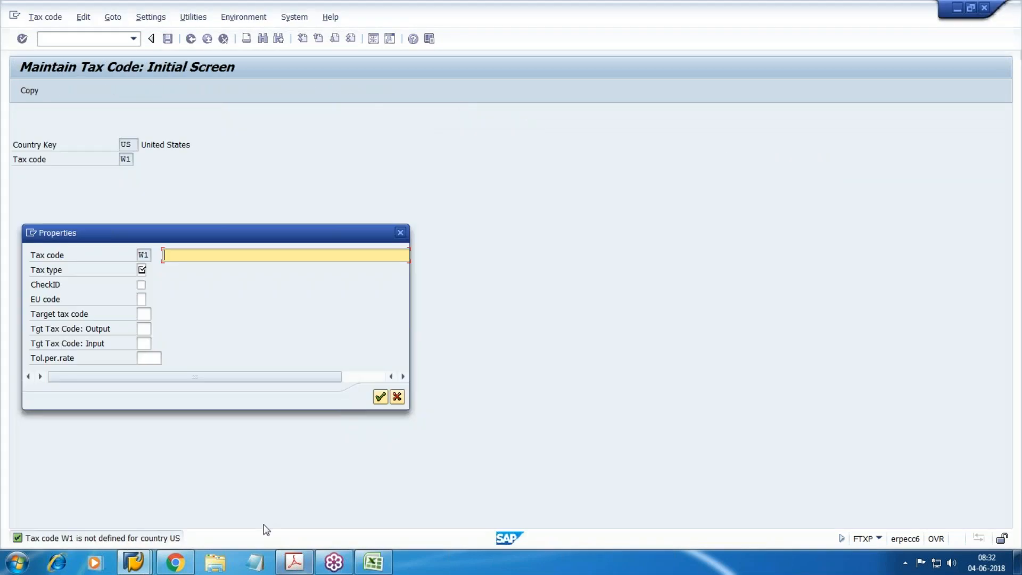
click(177, 567)
click(177, 567)
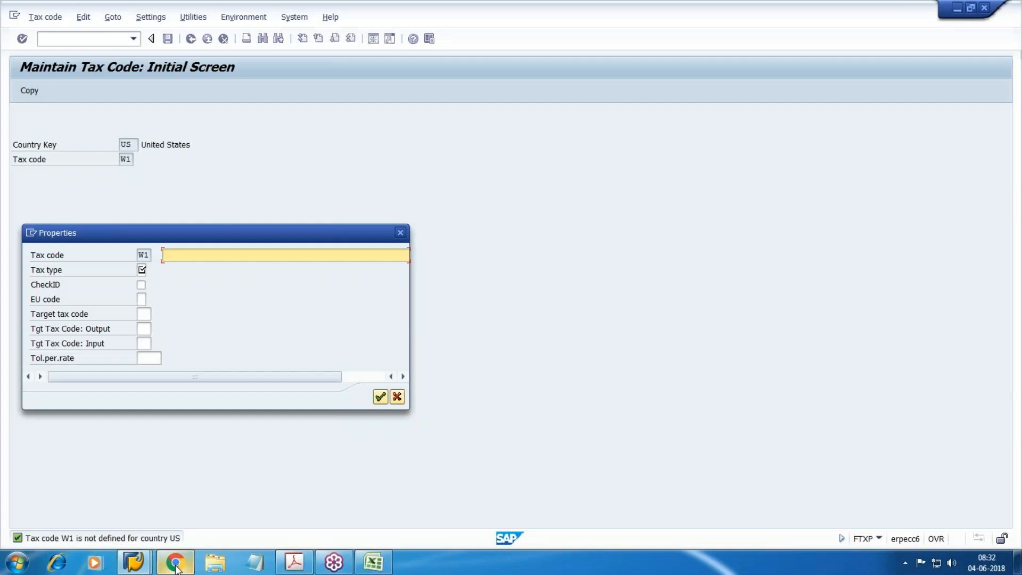
text(6% Input Tax)
key(Tab)
key(F4)
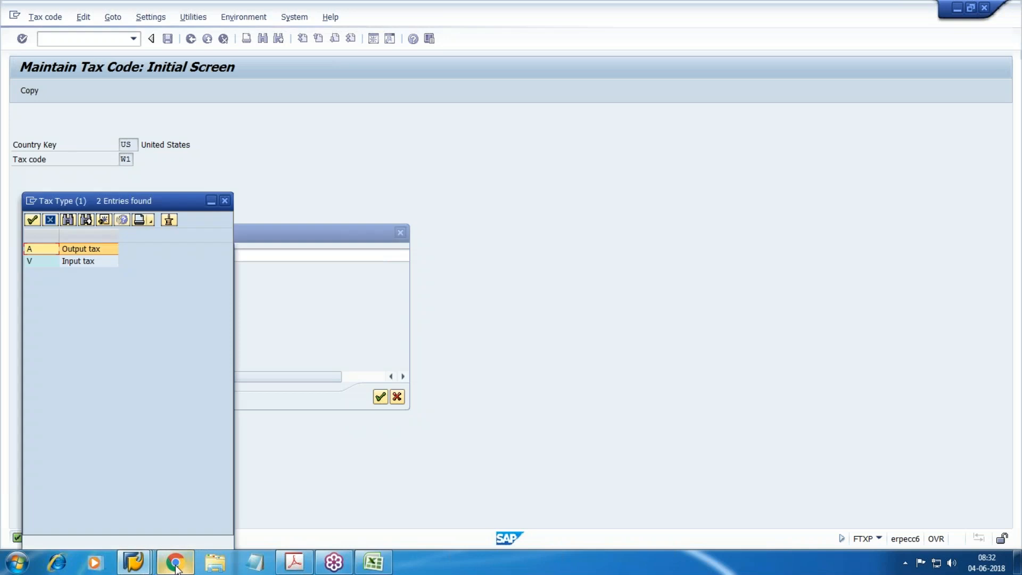
key(Down)
key(Return)
key(Tab)
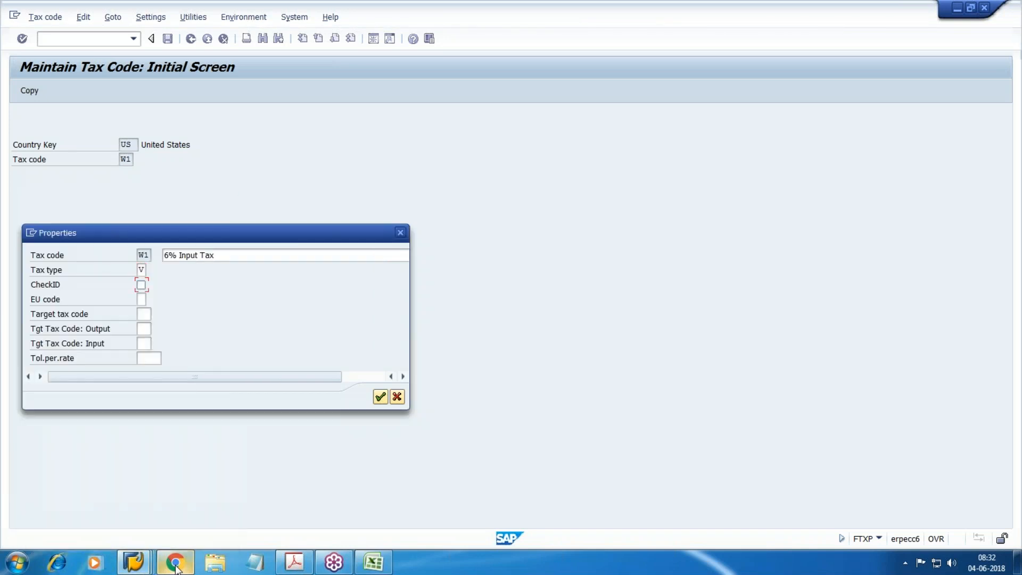
click(380, 397)
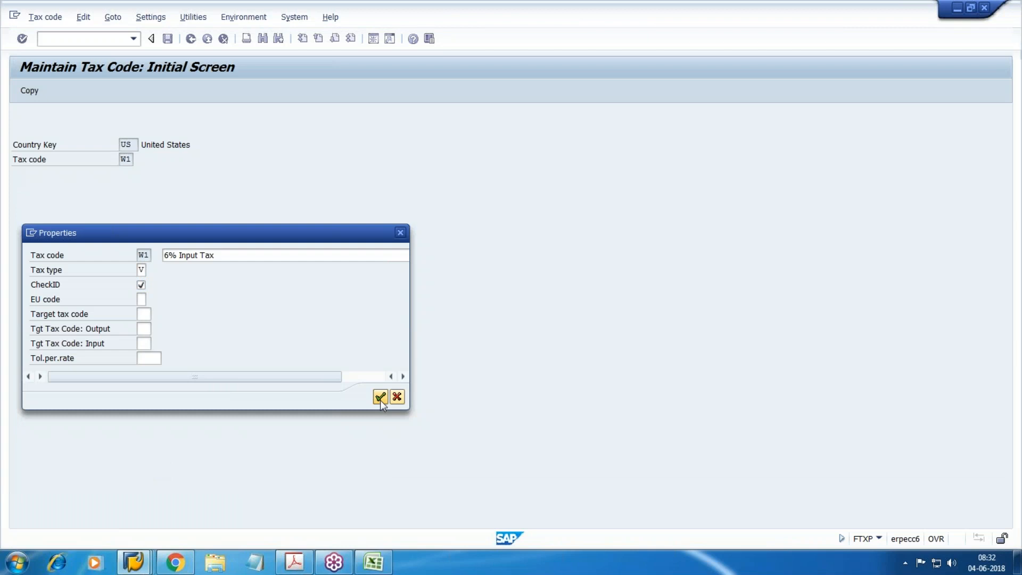
- Set the Input Tax percentage rate of tax code W1 to 6 and save the tax code
click(231, 247)
key(BackSpace)
key(BackSpace)
key(BackSpace)
key(BackSpace)
key(BackSpace)
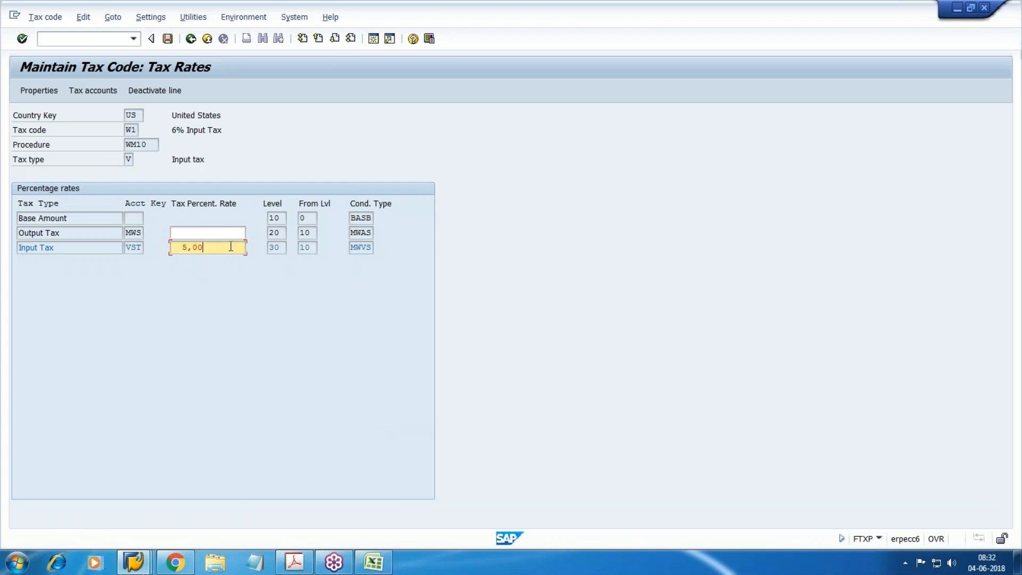
text(6)
key(Return)
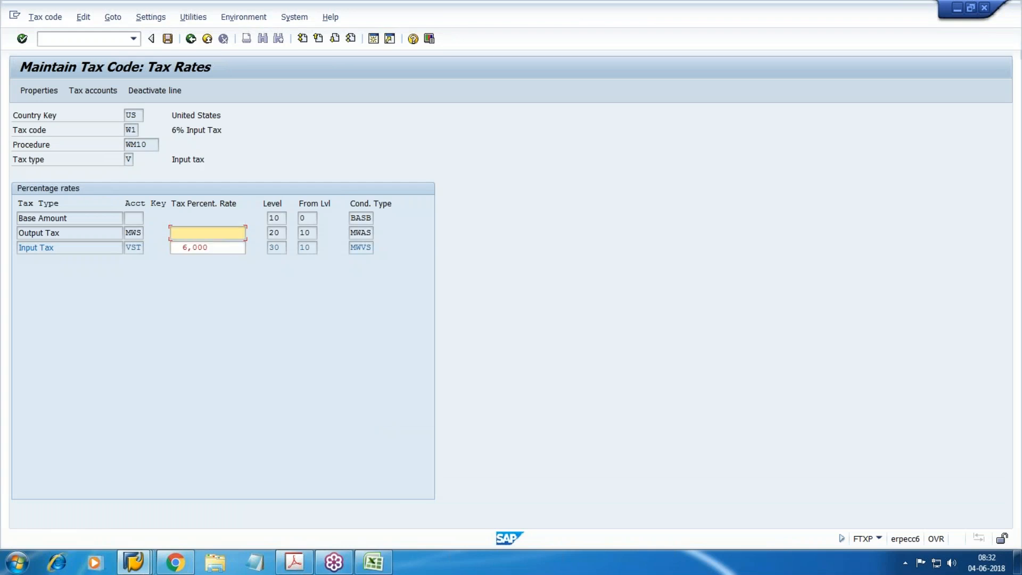
key(ctrl+s)
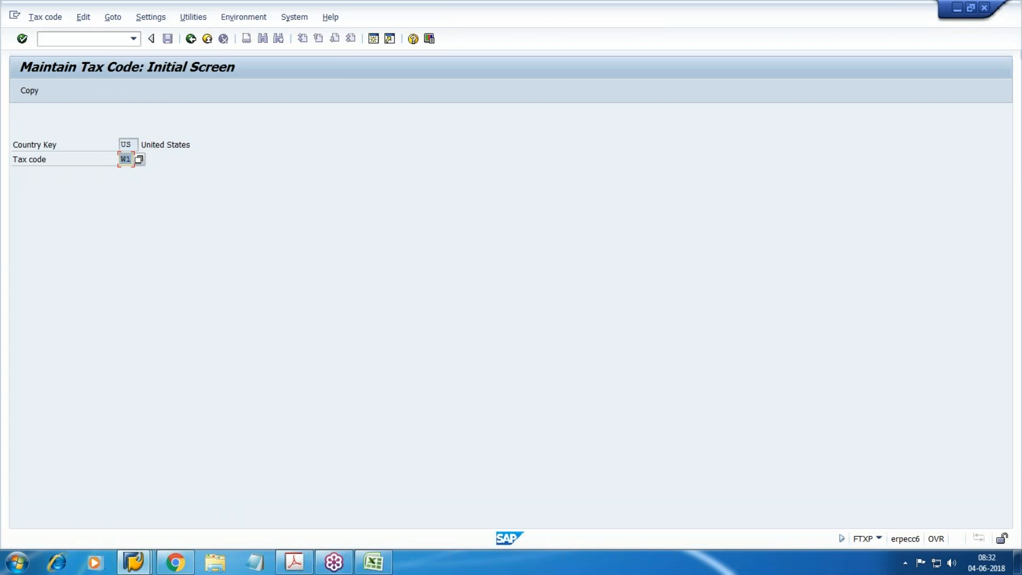
- Start tax code W2 for the United States with the description "0% Output Tax"
text(W2)
key(Return)
text(0%)
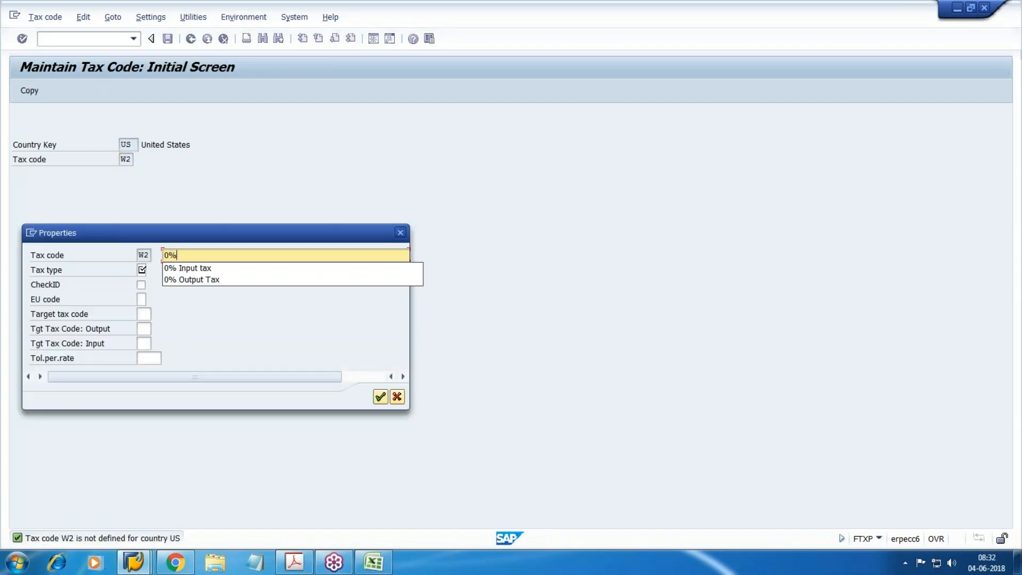
key(Down)
key(Down)
key(Return)
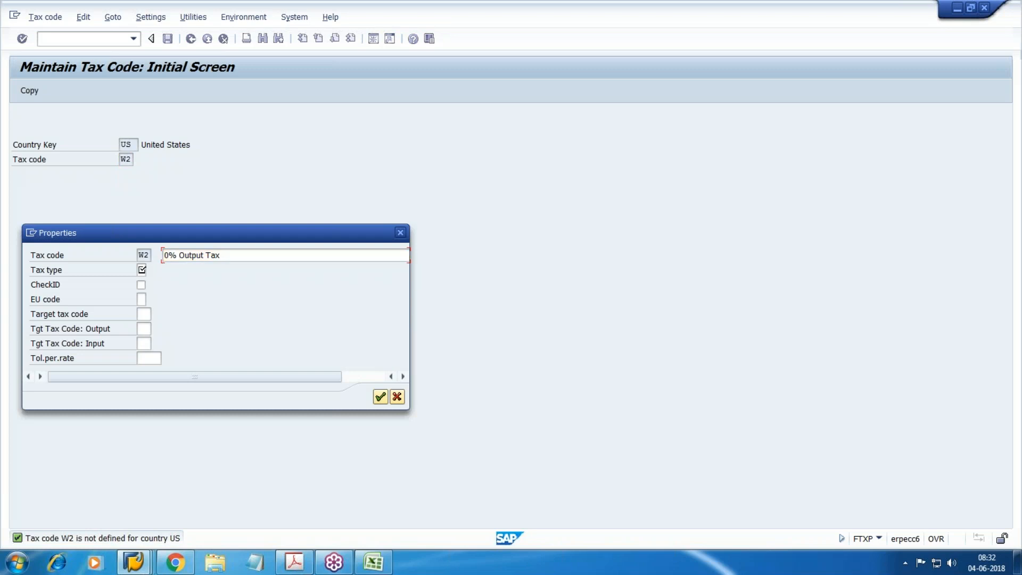
- Set tax type A (Output tax) and enable CheckID for tax code W2, and confirm its properties
key(F4)
key(Down)
key(Up)
key(Return)
key(Tab)
key(space)
click(380, 397)
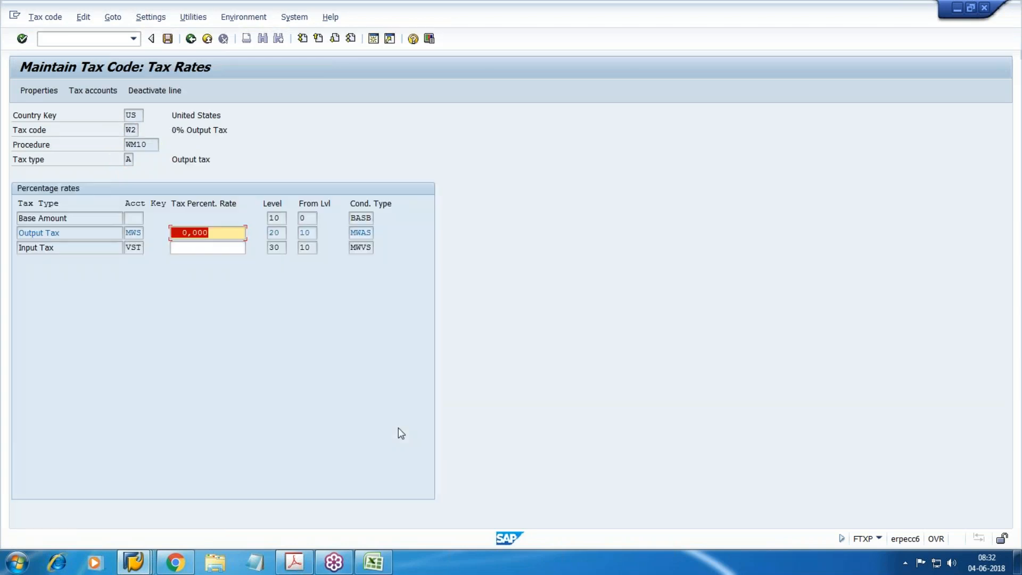
- Set the Output Tax percentage rate of tax code W2 to 0 and save the tax code
click(230, 232)
key(BackSpace)
key(BackSpace)
key(BackSpace)
key(BackSpace)
key(BackSpace)
text(0)
key(Return)
click(167, 38)
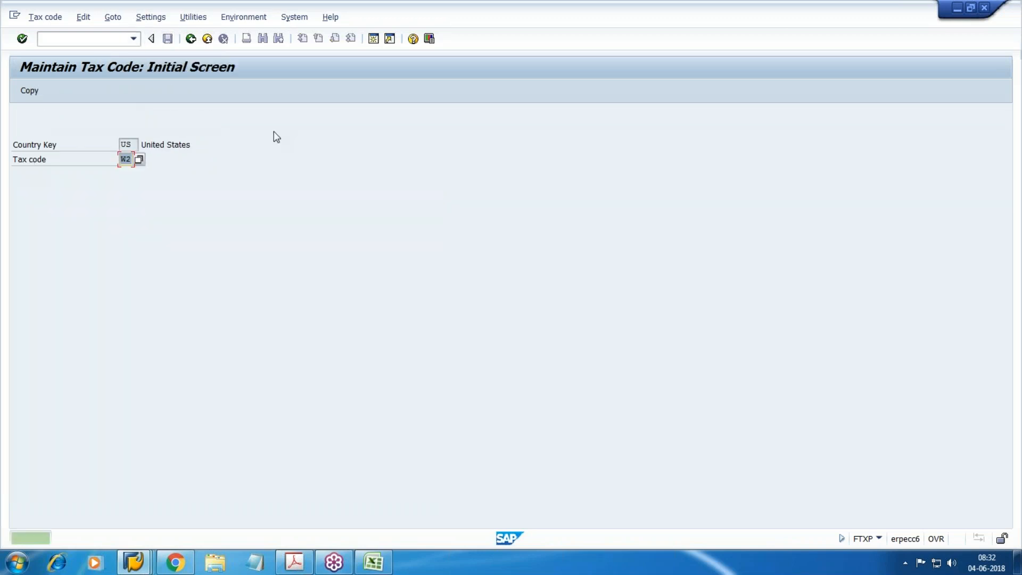
- Start tax code W3 per the working notes with description "8% Output Tax", tax type A and CheckID enabled, and confirm its properties
text(W3)
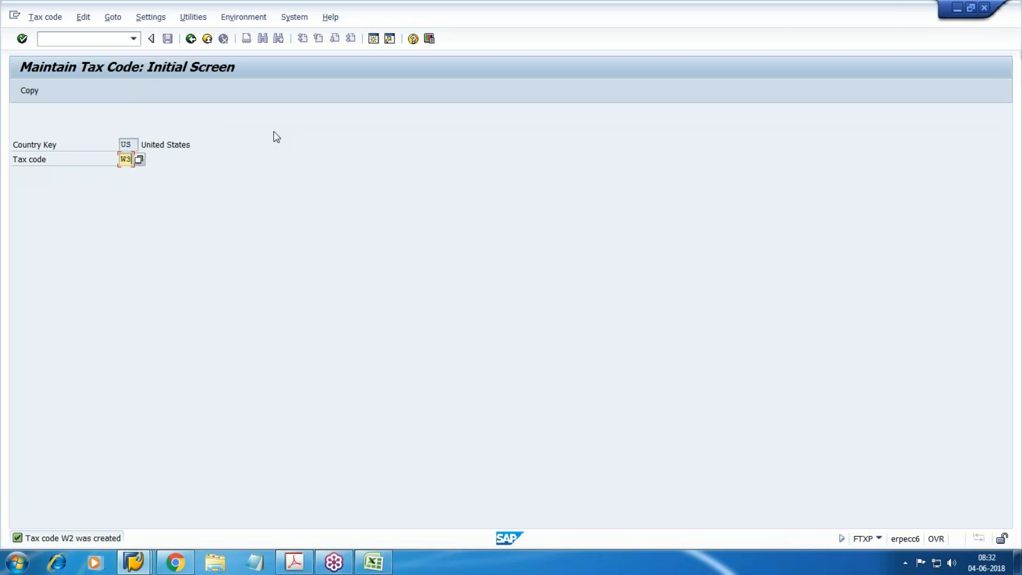
key(Return)
key(alt+Tab)
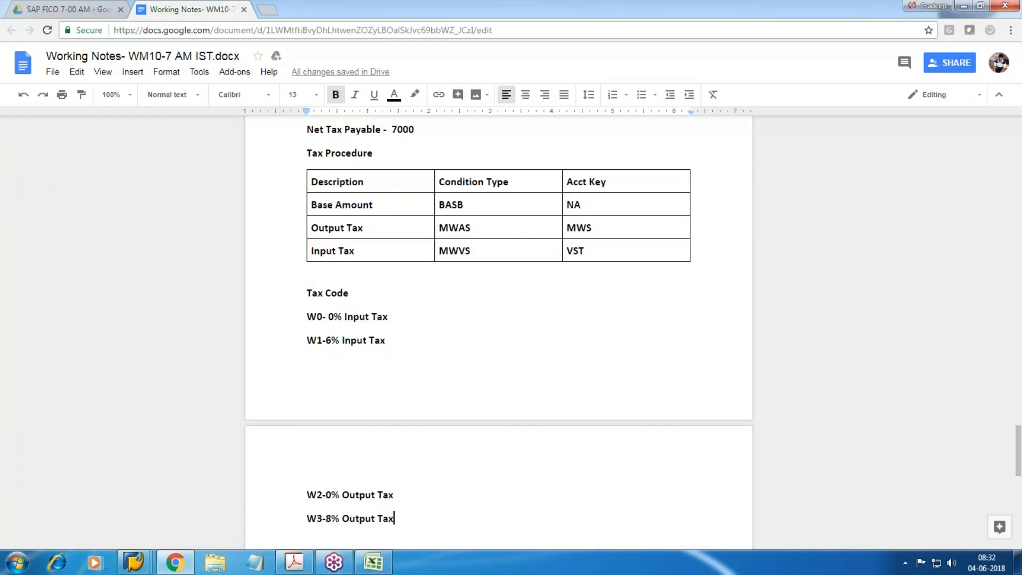
key(alt+Tab)
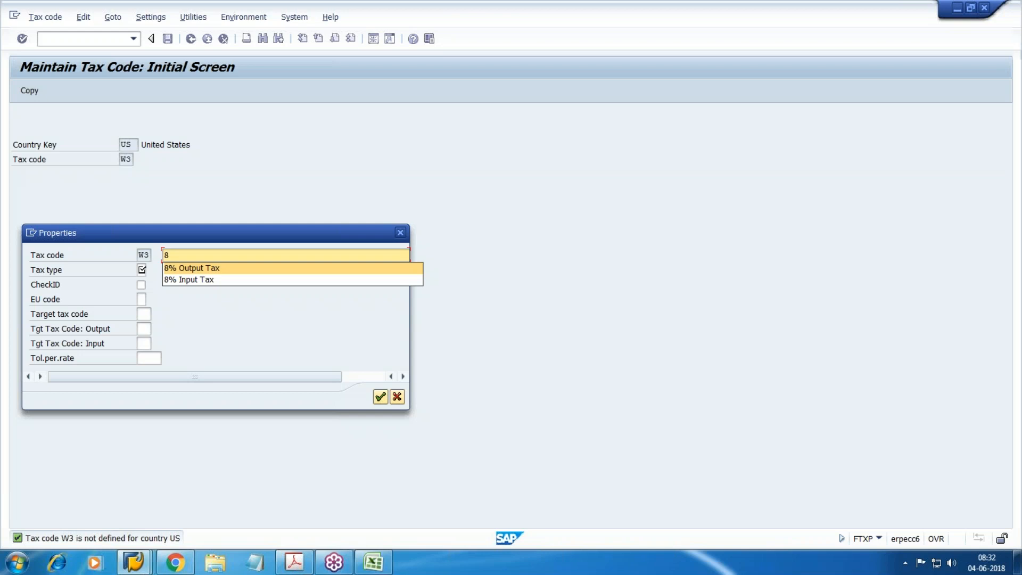
click(191, 268)
key(F4)
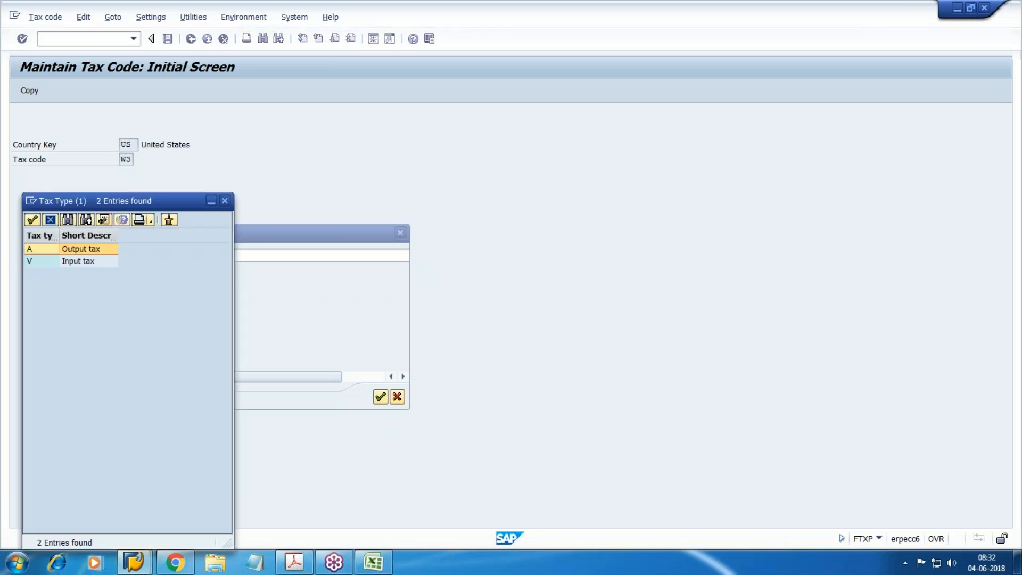
key(Return)
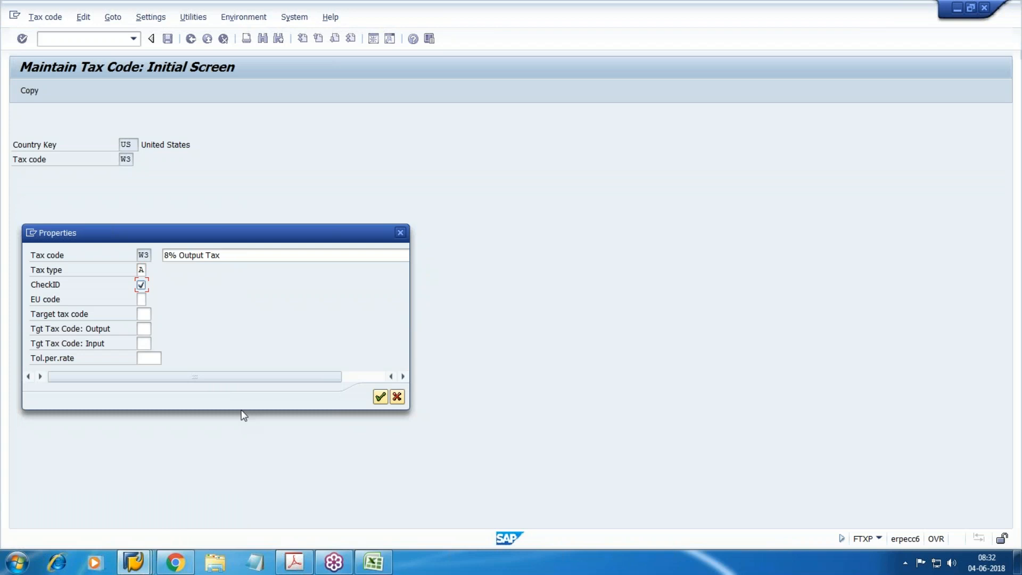
click(380, 397)
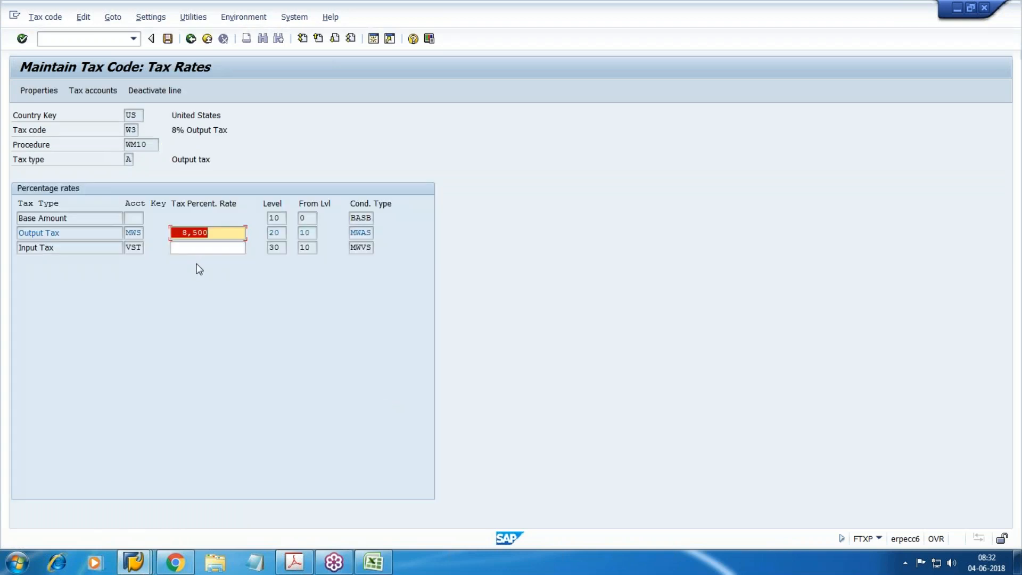
- Set the Output Tax percentage rate of tax code W3 to 8 and save the tax code
text(8)
key(BackSpace)
text(8)
key(Return)
click(167, 38)
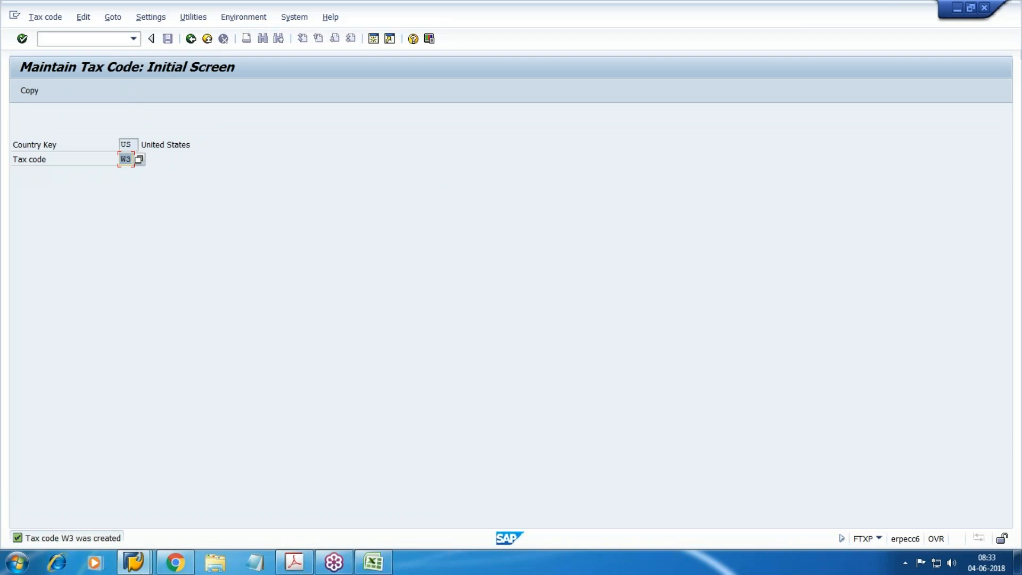
- Switch to the G/L account session and display the control data of the GR/IR account under Current Liability to examine its tax category
click(133, 561)
click(368, 486)
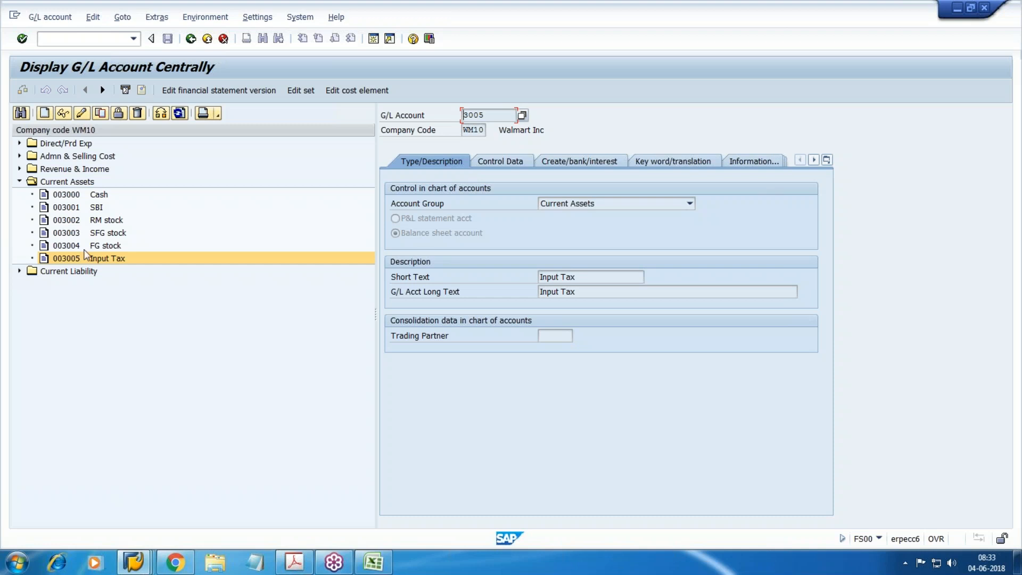
click(20, 182)
click(19, 194)
click(100, 221)
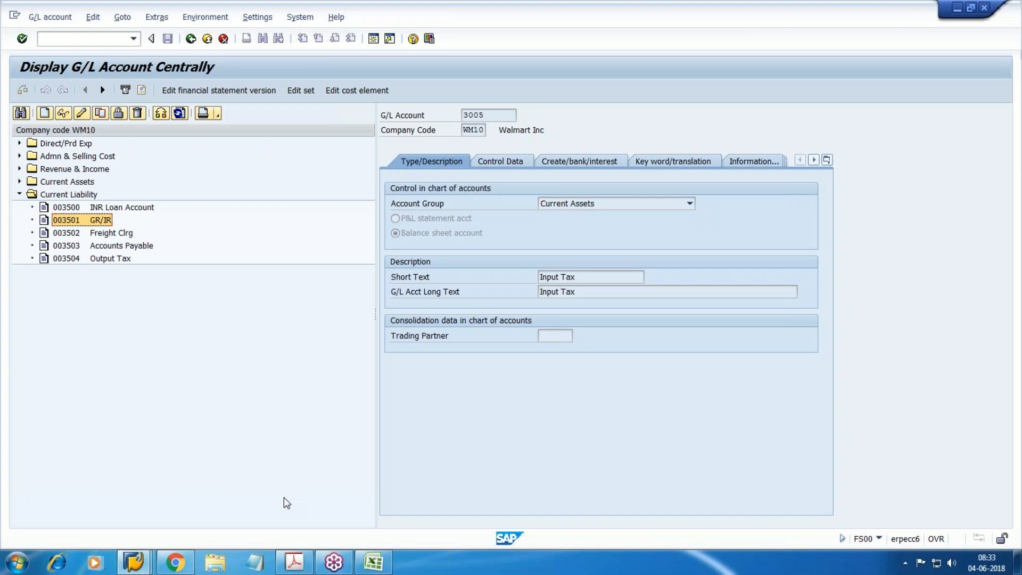
click(64, 113)
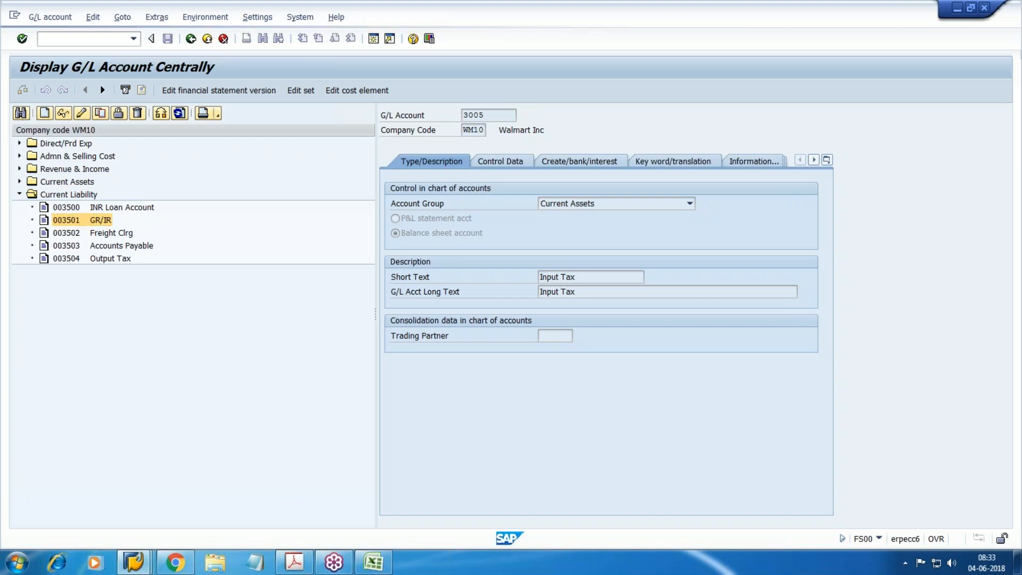
click(511, 161)
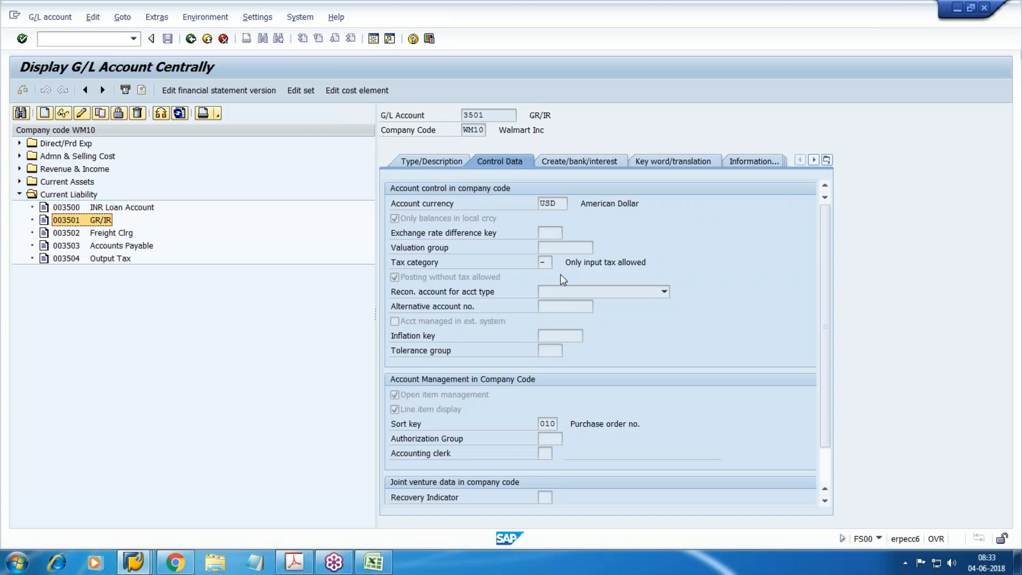
click(1008, 173)
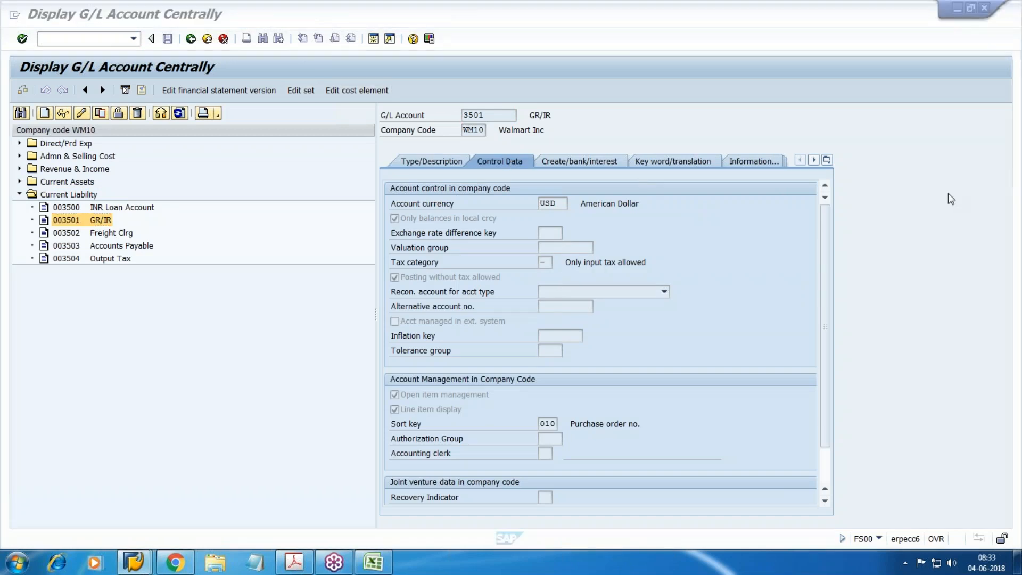
mouse_move(637, 276)
mouse_down()
mouse_move(523, 251)
mouse_move(664, 237)
mouse_move(639, 276)
mouse_up()
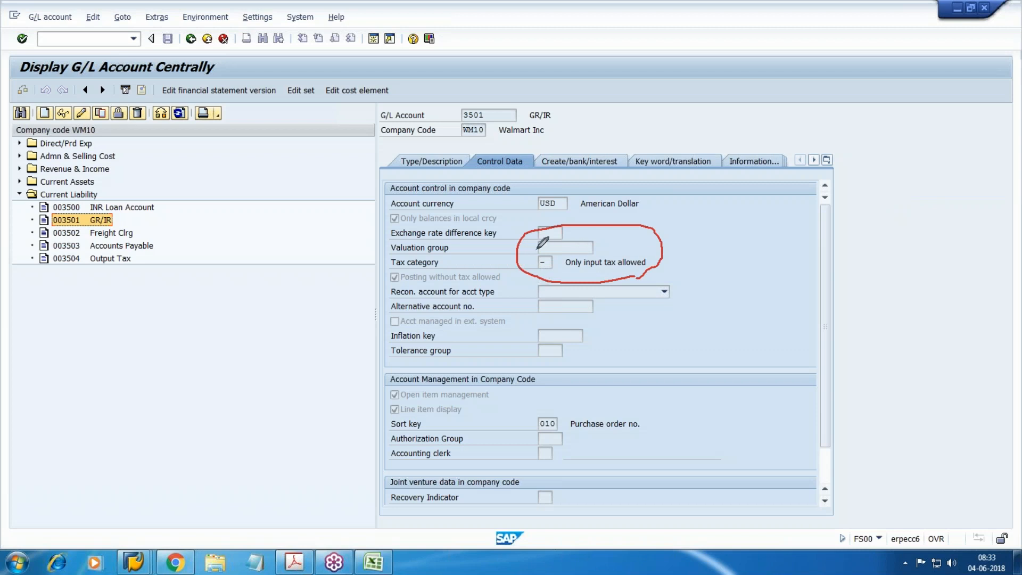
drag(382, 285, 432, 259)
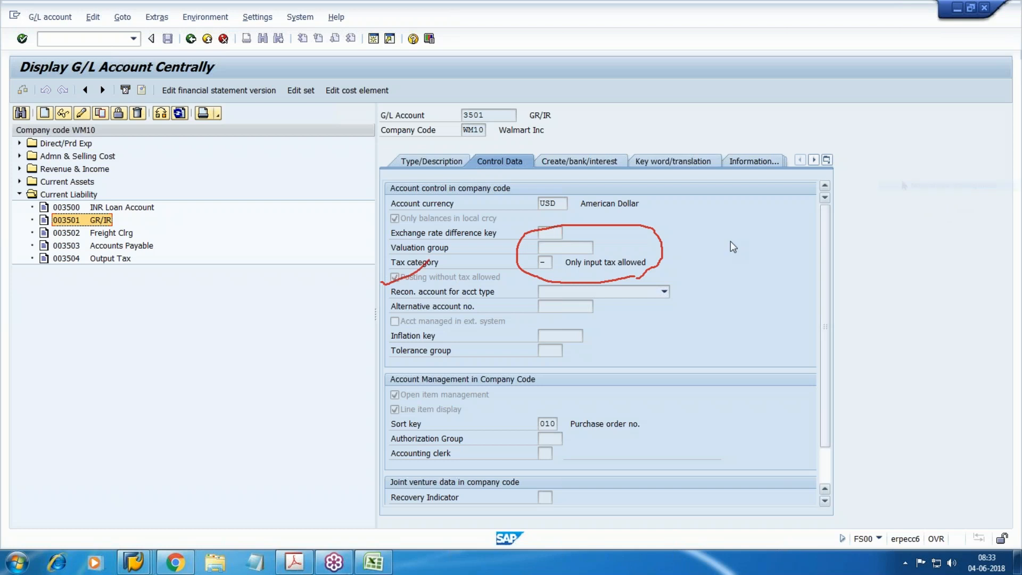
click(934, 245)
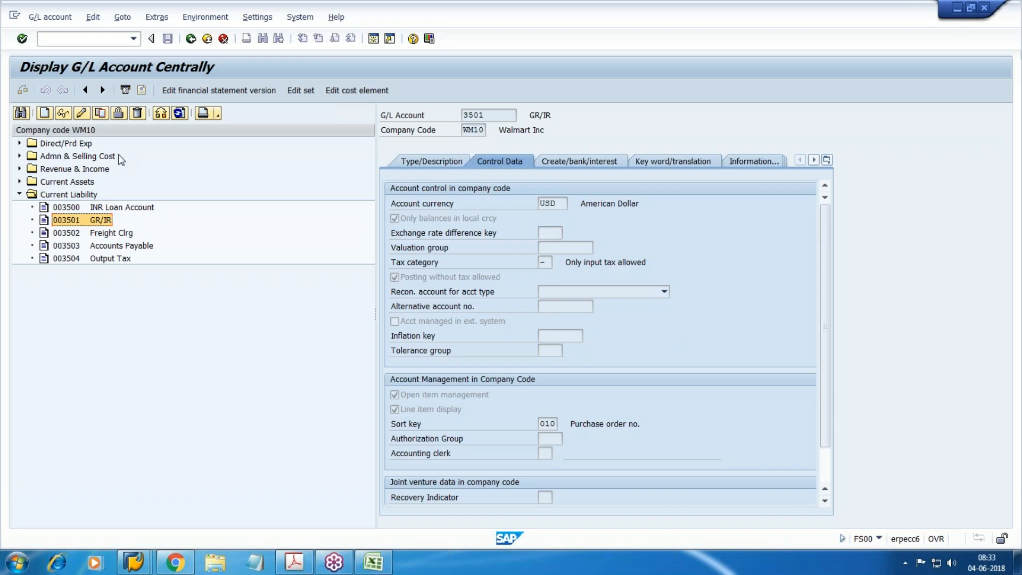
- Check which G/L accounts exist under the Revenue & Income group, and collapse the account groups again
click(20, 194)
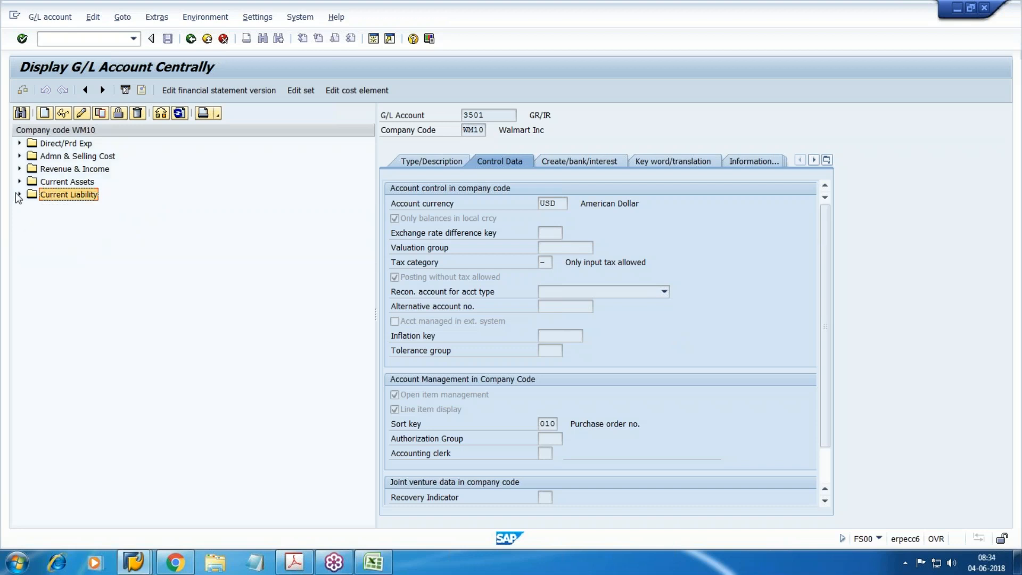
click(20, 169)
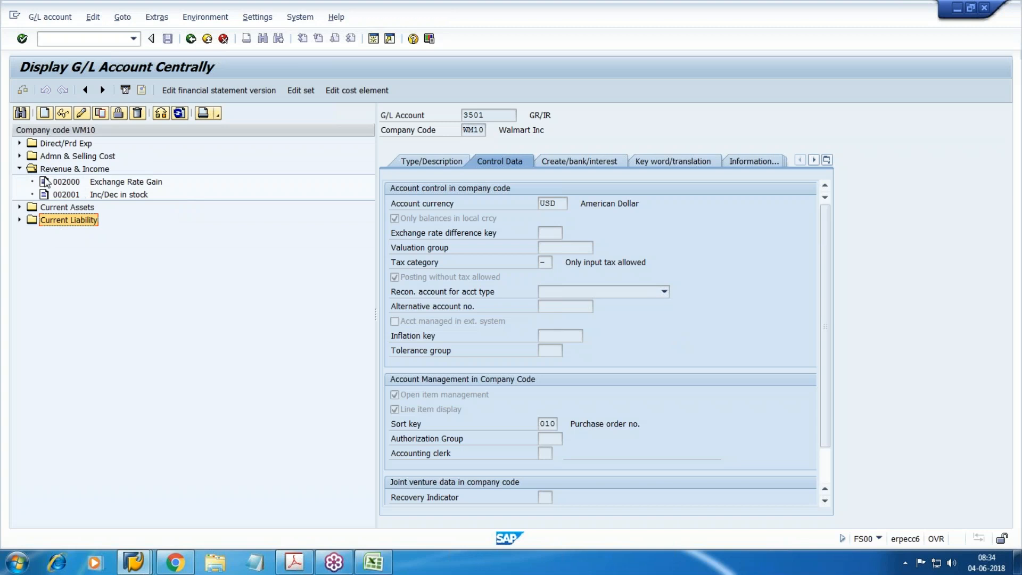
click(19, 169)
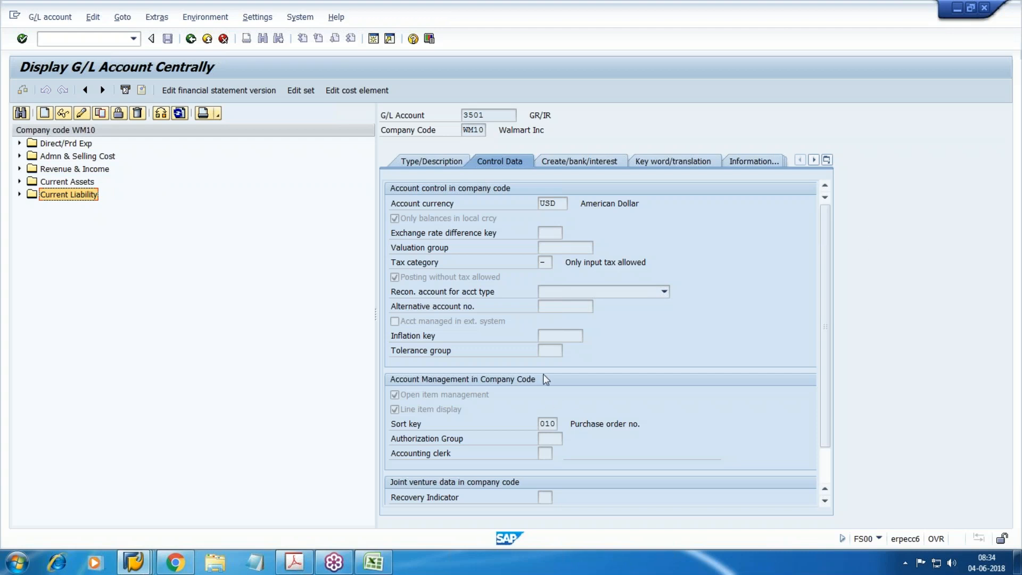
- Return to the tax code session, leave tax code maintenance and expand Posting under Tax on Sales/Purchases in the IMG instead of Calculation
mouse_move(134, 562)
click(226, 485)
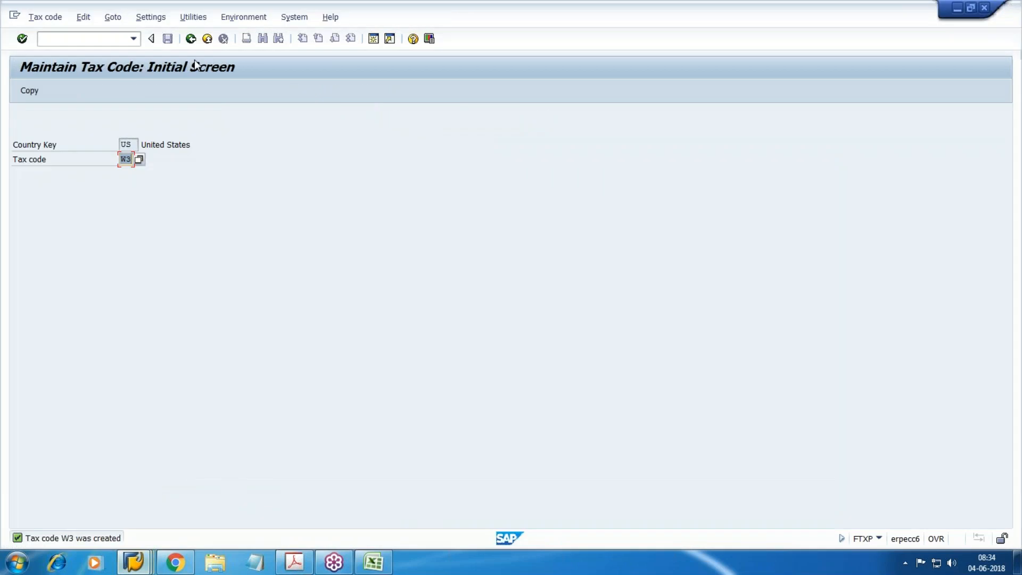
click(208, 41)
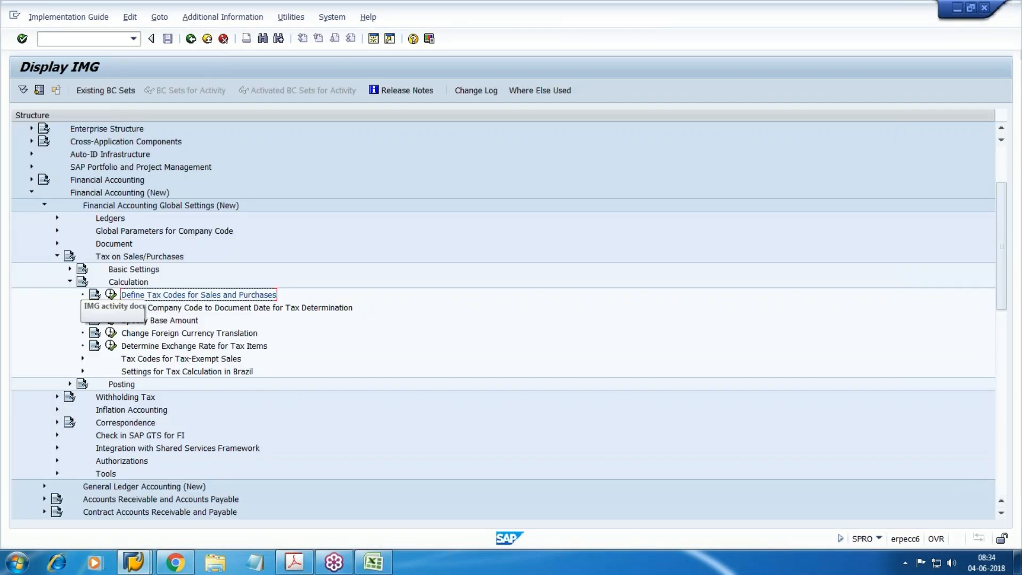
click(70, 282)
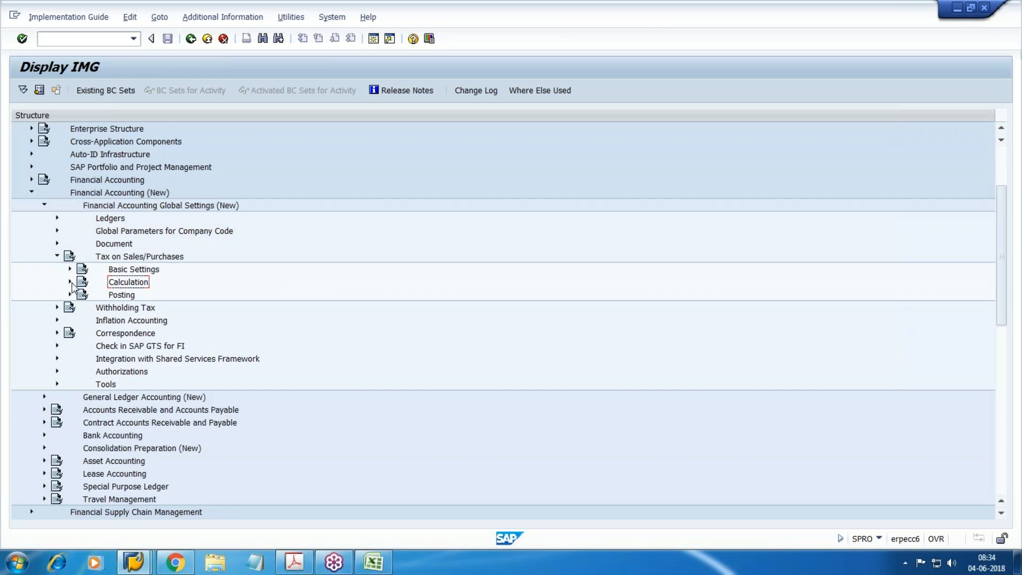
click(69, 294)
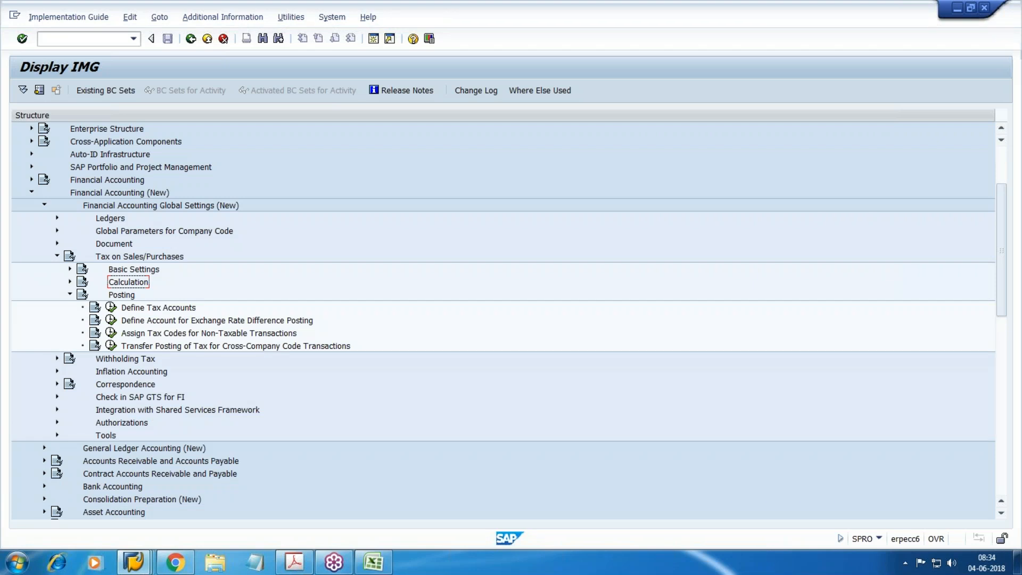
- Open Define Tax Accounts in the IMG, check the account keys in the working notes and locate the Output tax transaction MWS
click(111, 307)
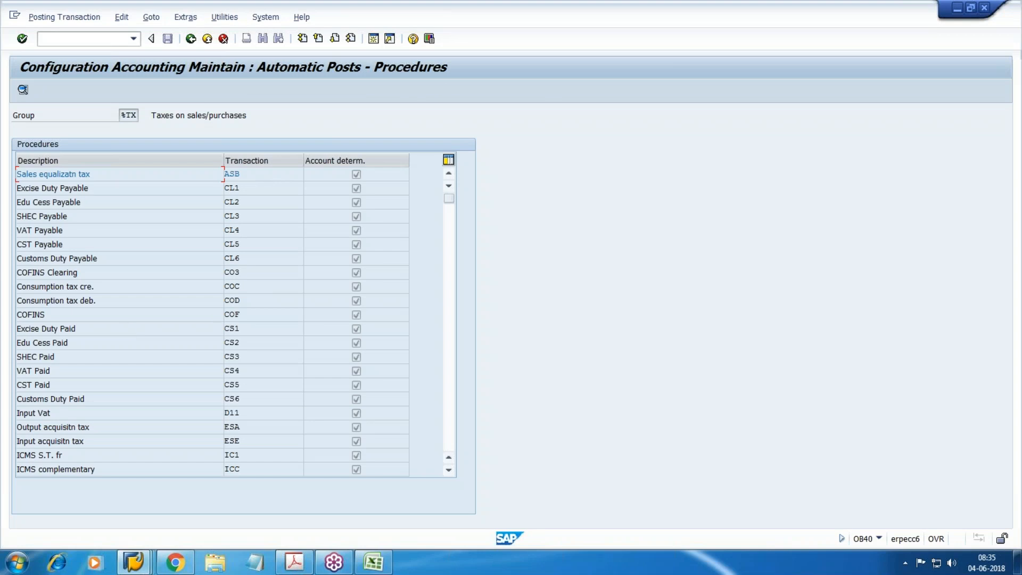
click(234, 315)
scroll(248, 373, down, 1)
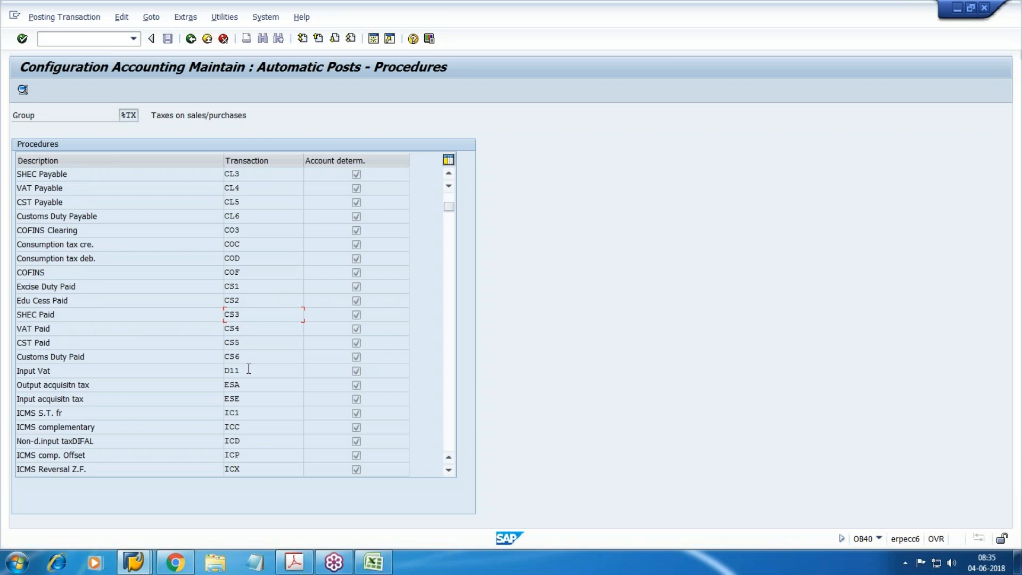
click(175, 562)
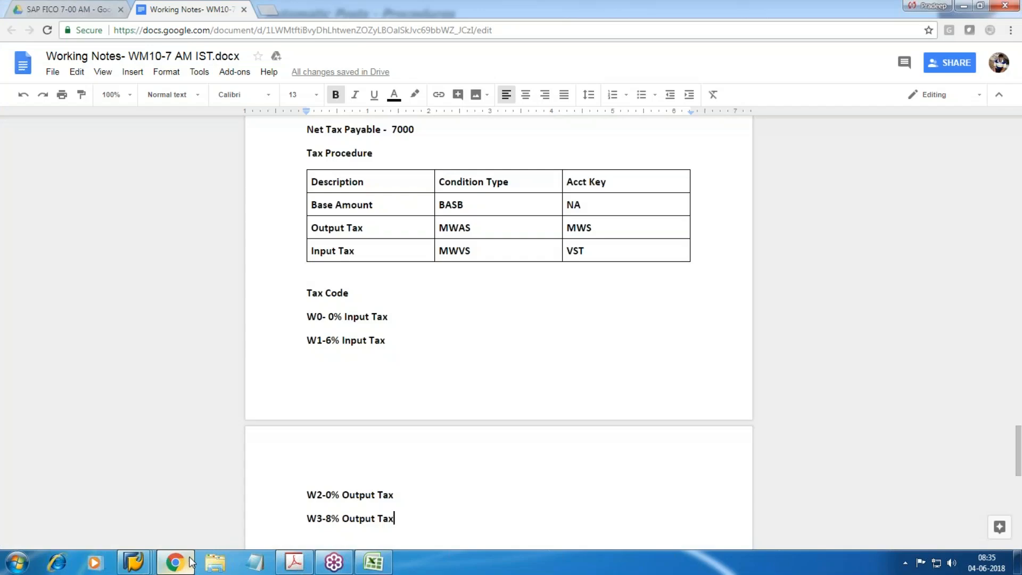
key(alt+Tab)
scroll(224, 314, down, 4)
scroll(253, 424, down, 7)
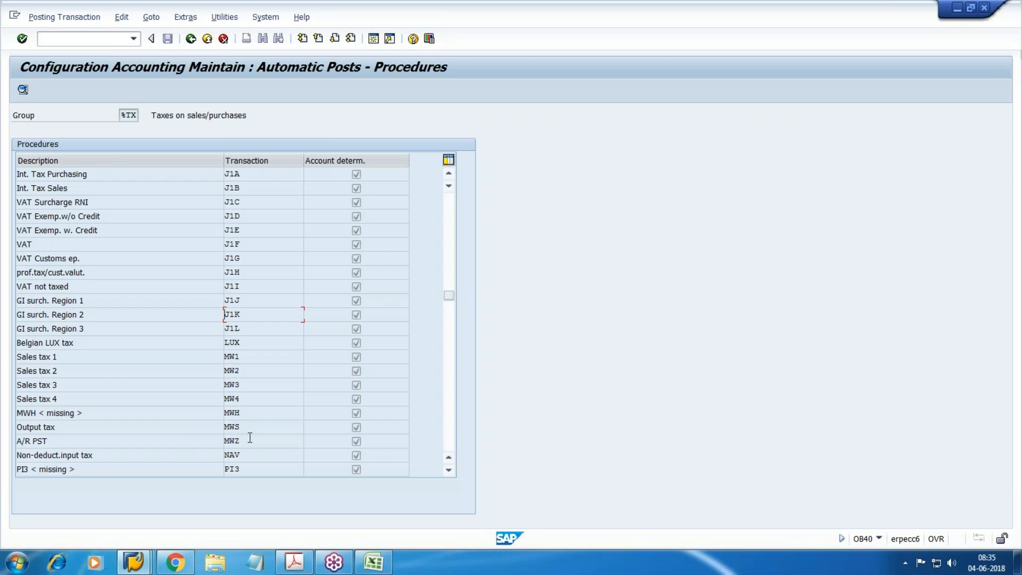
- Open Output tax MWS for chart of accounts WM10 and save its account determination rules
double_click(234, 427)
click(296, 325)
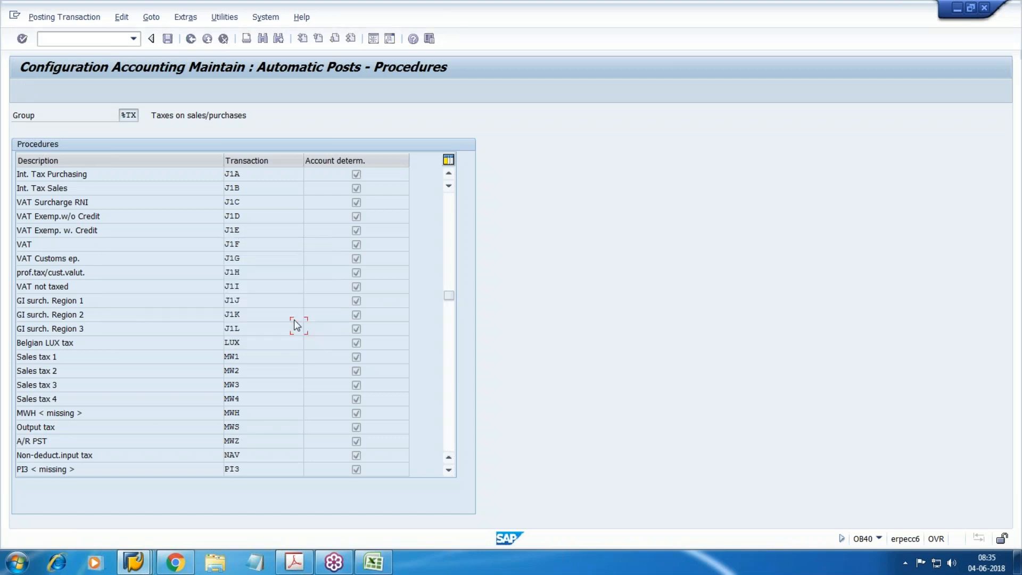
click(168, 39)
- Switch to the G/L account session and look up the Output Tax account number under Current Liability
key(alt+Tab)
key(alt+Tab)
click(126, 562)
click(360, 496)
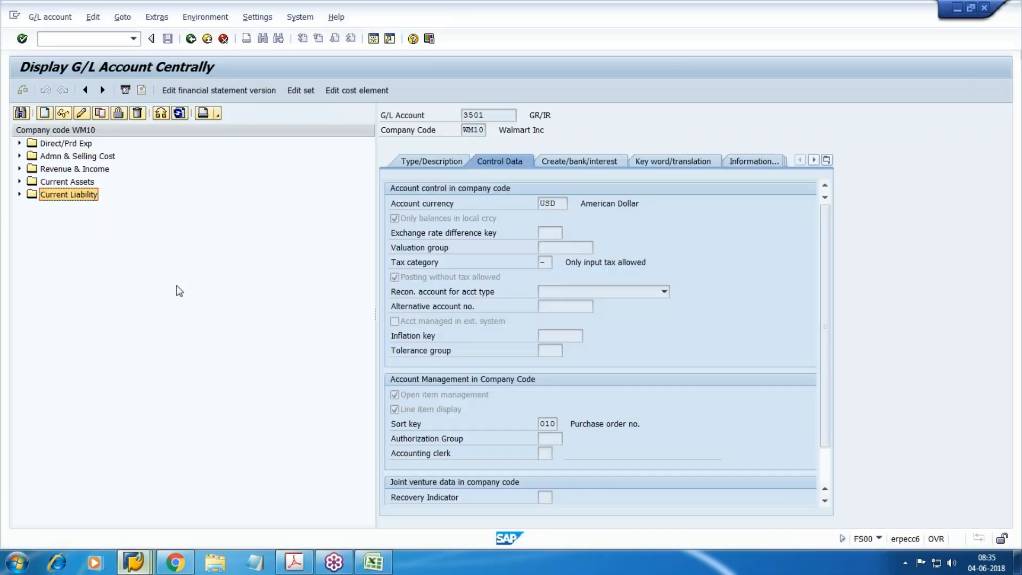
click(20, 193)
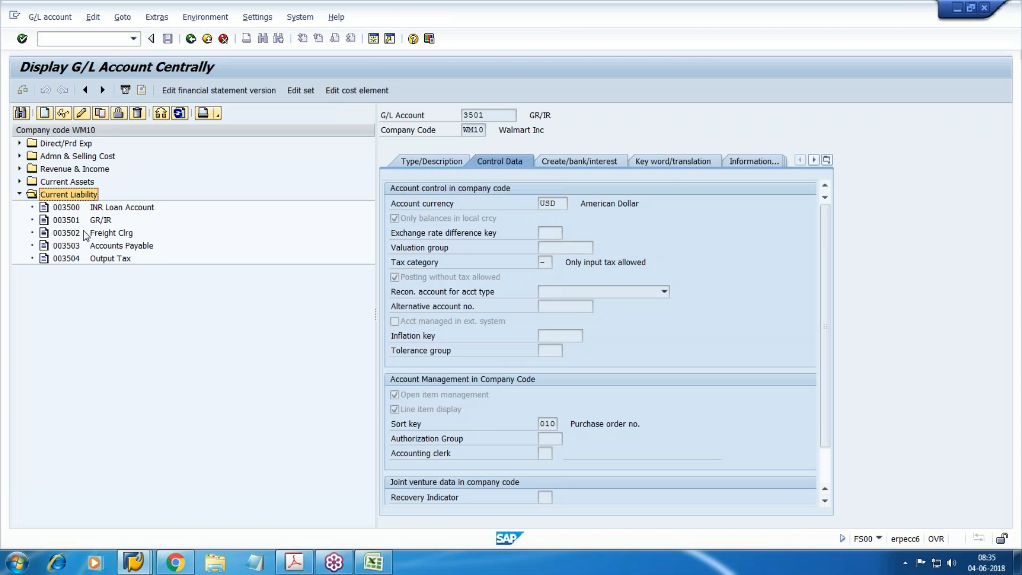
click(112, 260)
- Assign account 3504 to the Output tax transaction MWS, save it and return to the procedures list
key(alt+Tab)
text(3504)
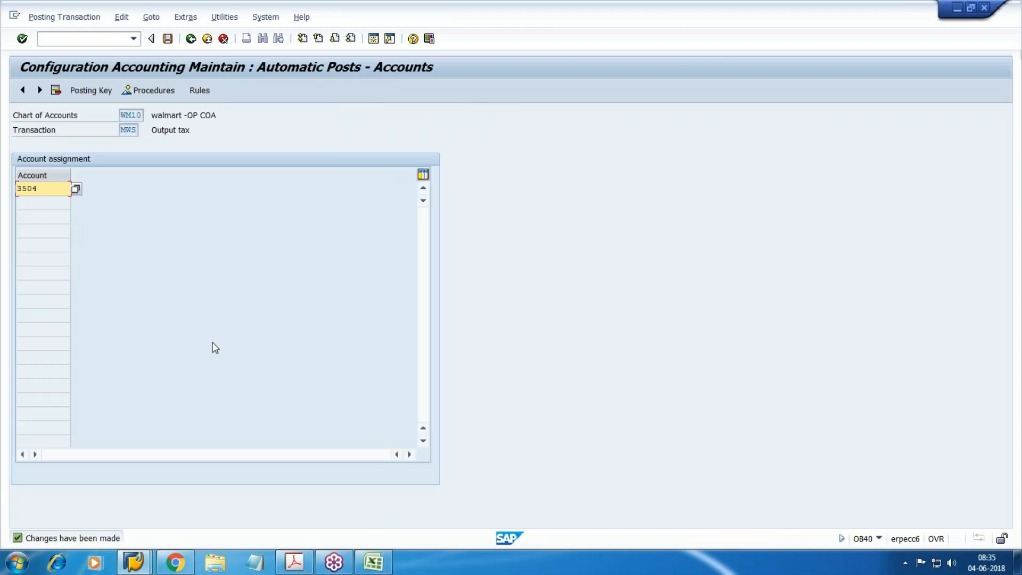
key(Return)
key(ctrl+s)
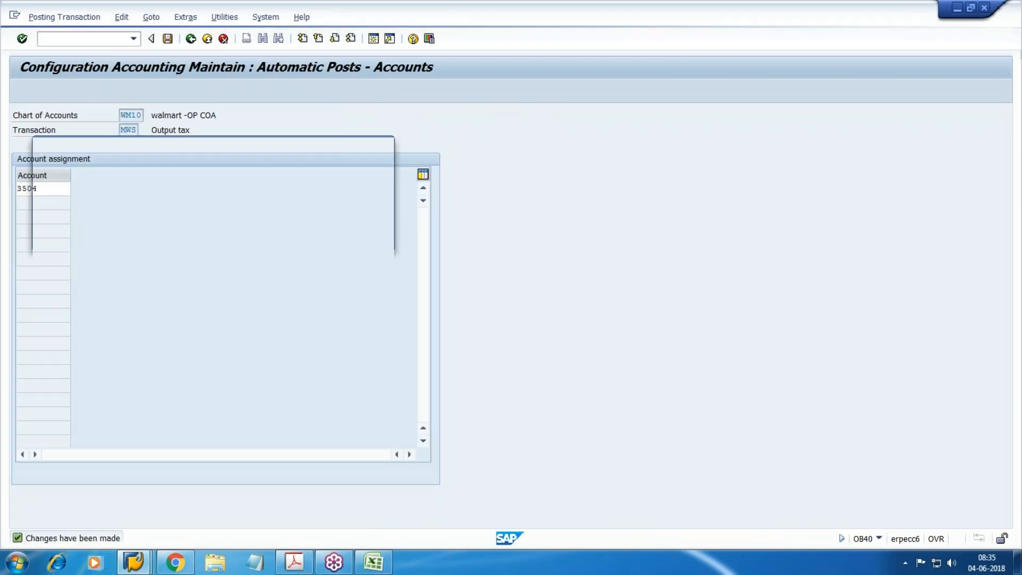
key(Return)
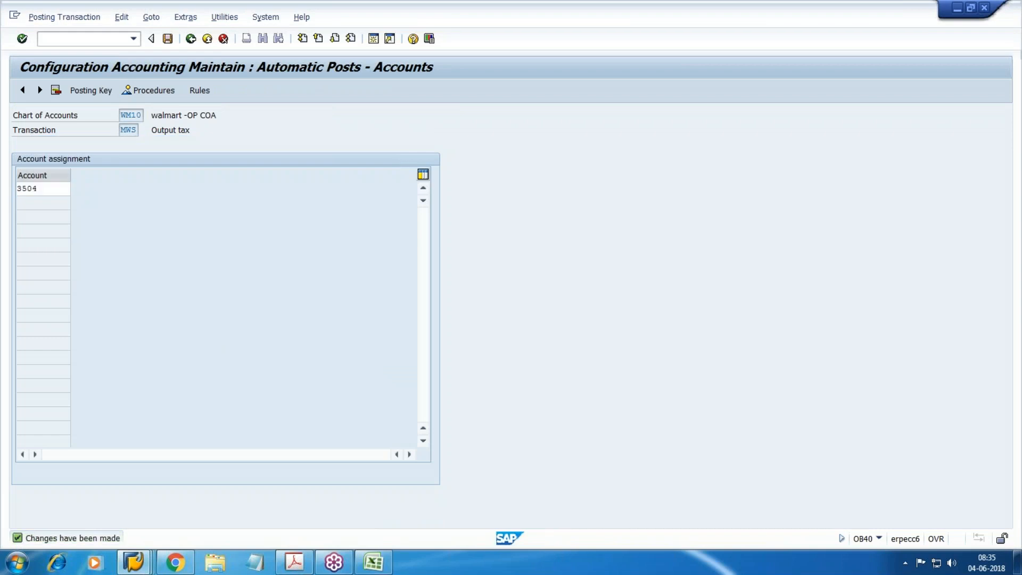
key(F3)
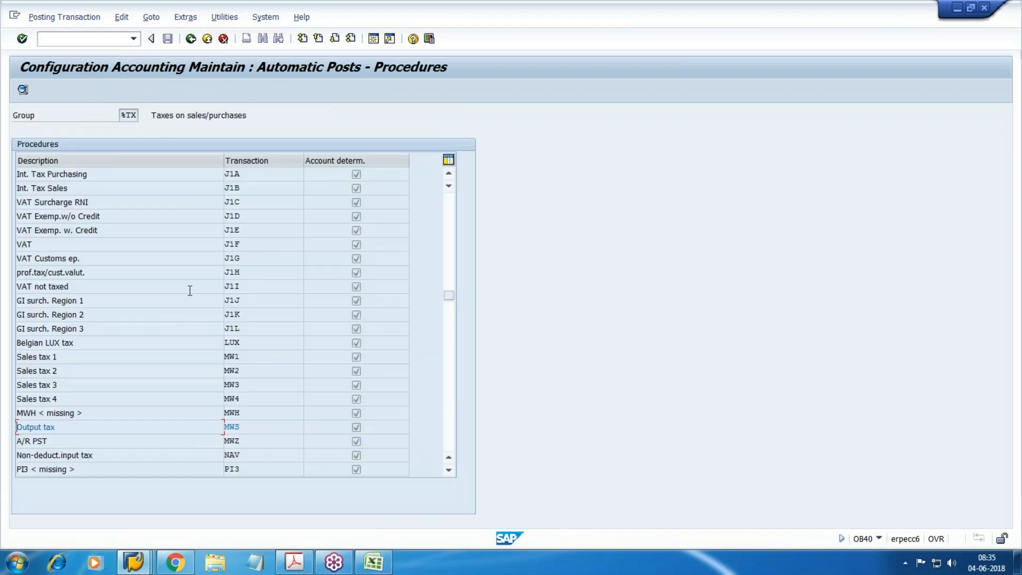
- Open the Input tax transaction VST from the procedures list and save its account determination rules
drag(449, 295, 450, 391)
scroll(249, 367, up, 4)
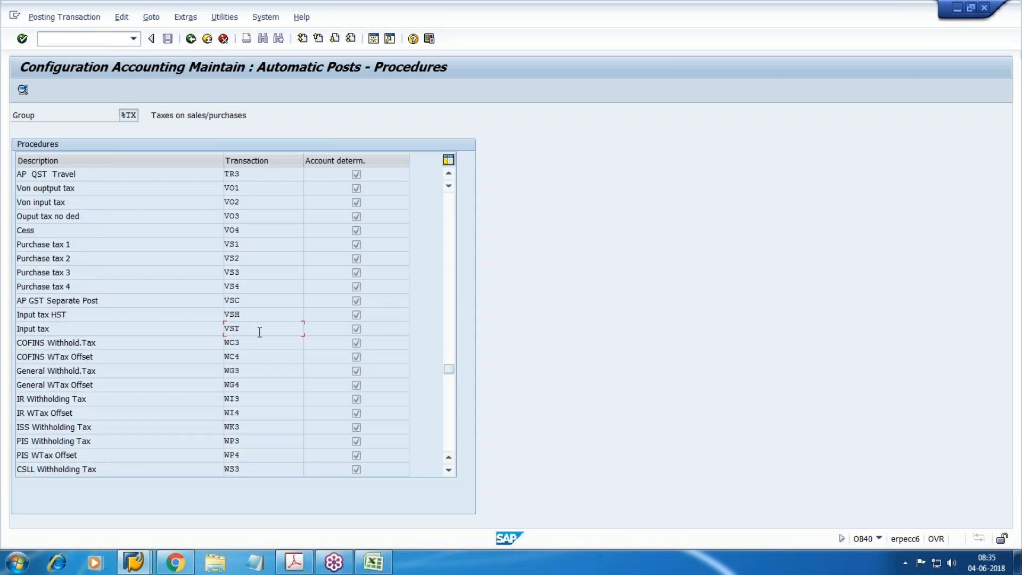
double_click(235, 330)
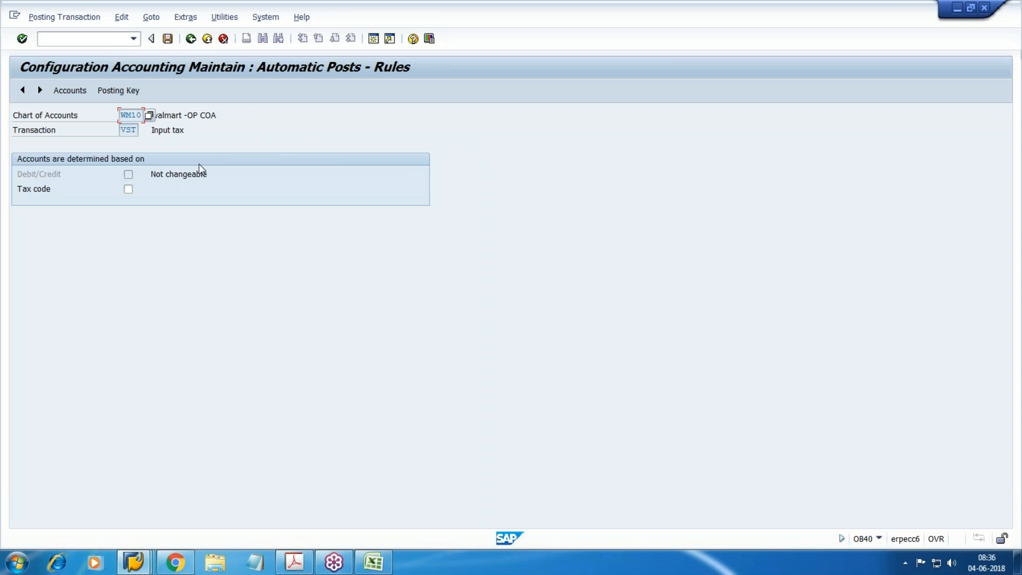
click(169, 43)
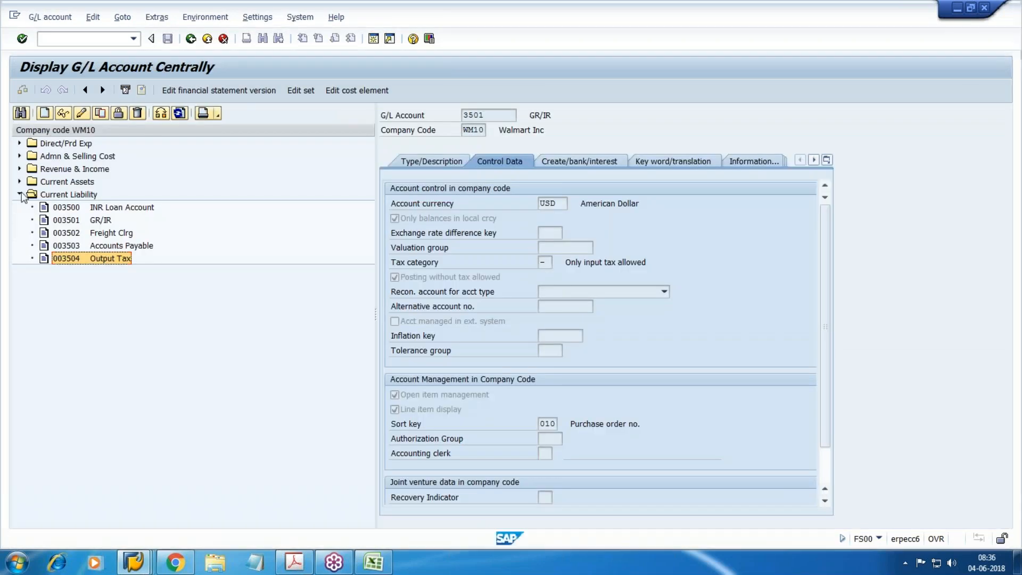
- Look up the input tax account under Current Assets, assign account 3005 to Input tax VST and save it
click(20, 181)
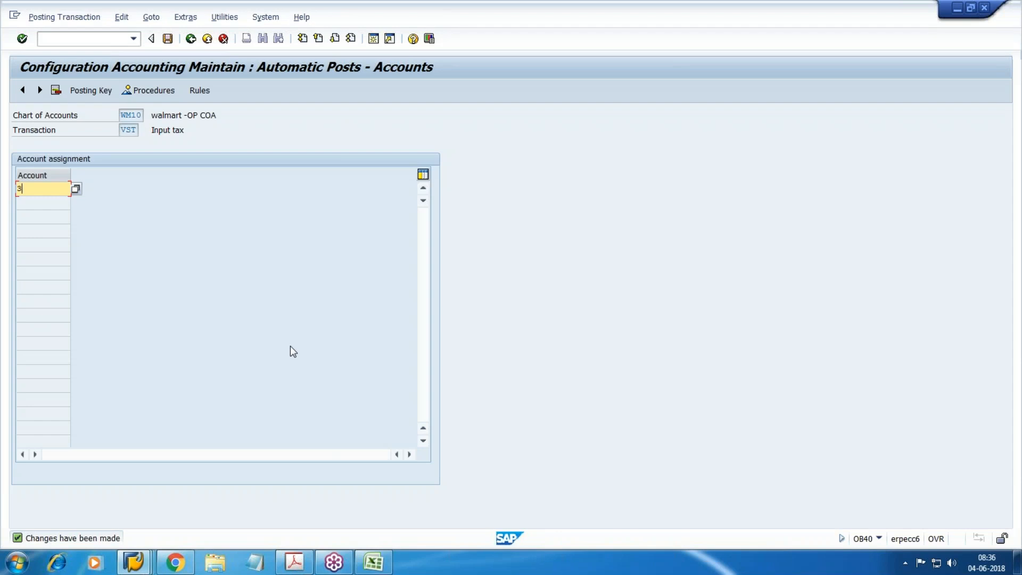
text(005)
click(168, 39)
click(213, 241)
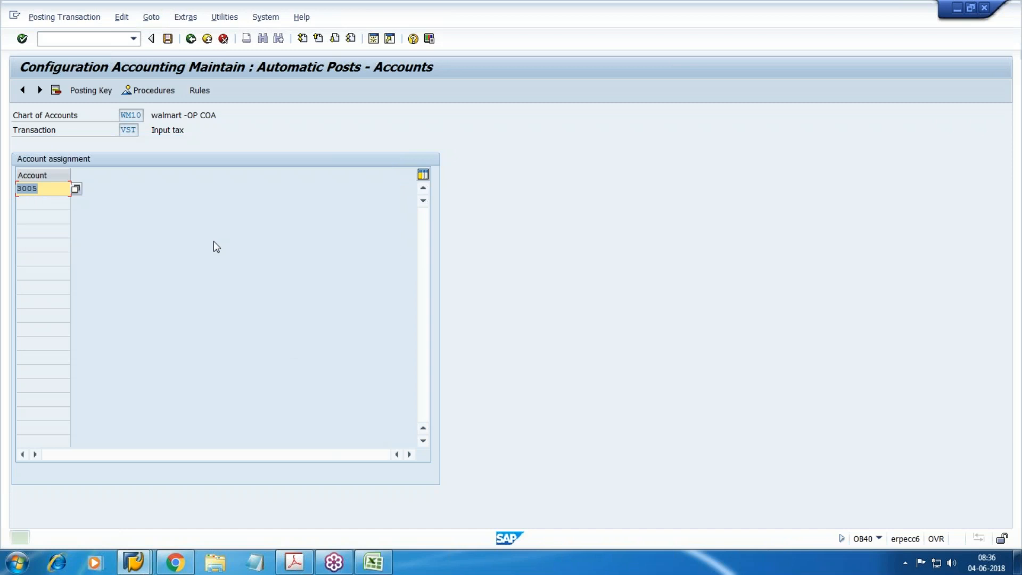
- Display the posting keys of the Input tax transaction VST, and return to the IMG
click(93, 92)
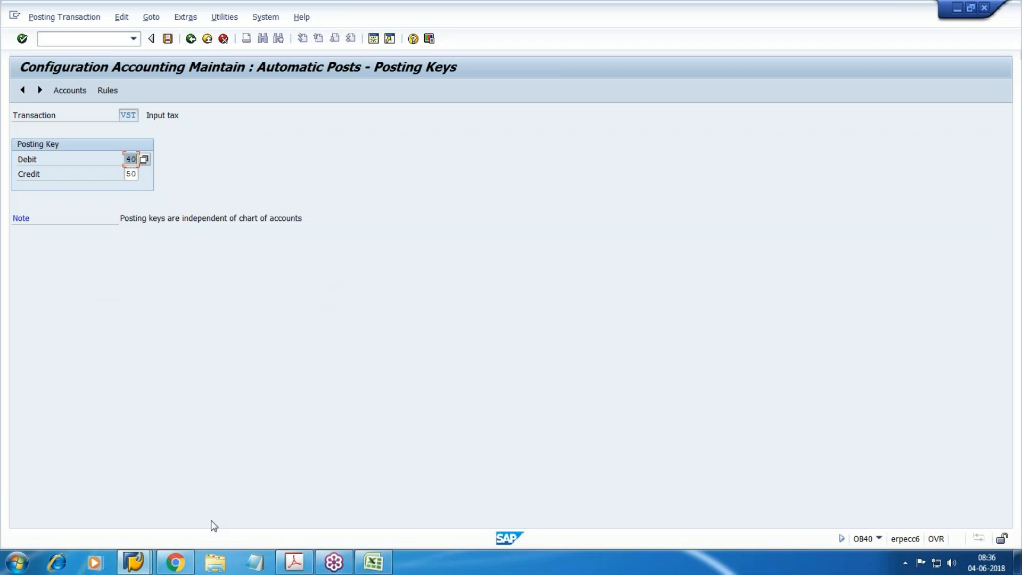
click(136, 563)
click(235, 504)
click(190, 38)
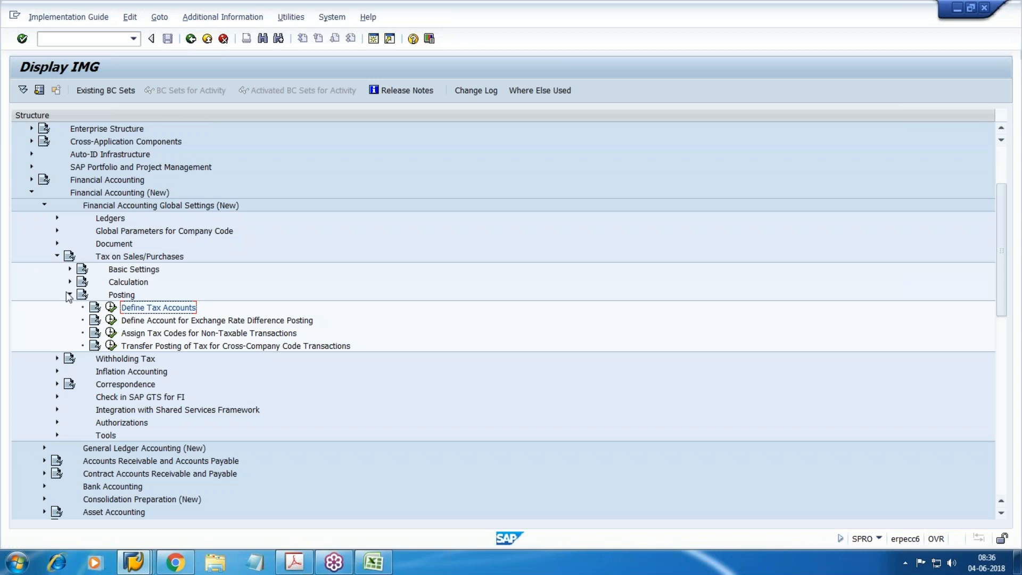
- Collapse Financial Accounting (New) in the IMG and expand Taxes under Basic Functions of Sales and Distribution
click(57, 256)
click(44, 205)
click(32, 192)
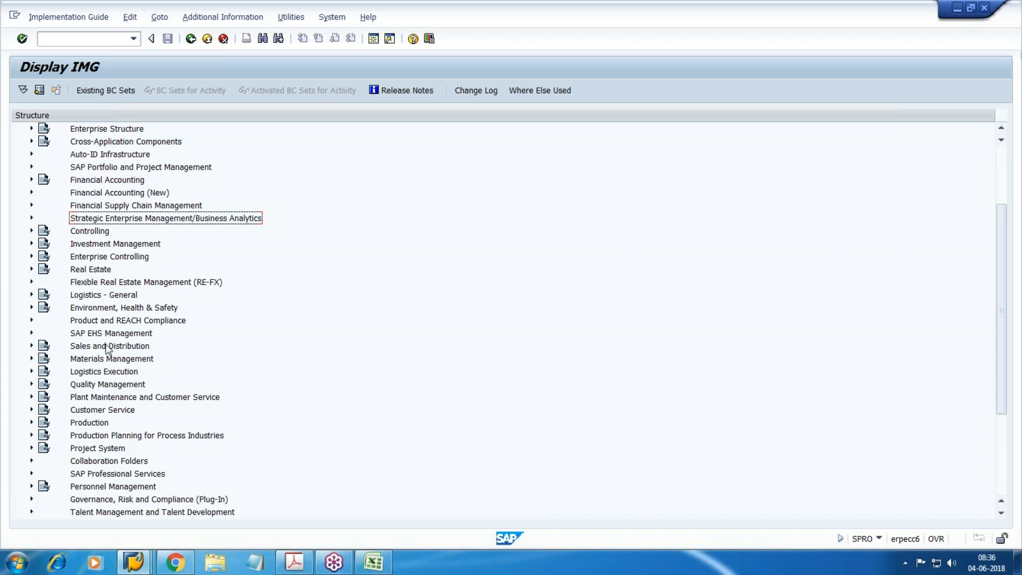
click(31, 345)
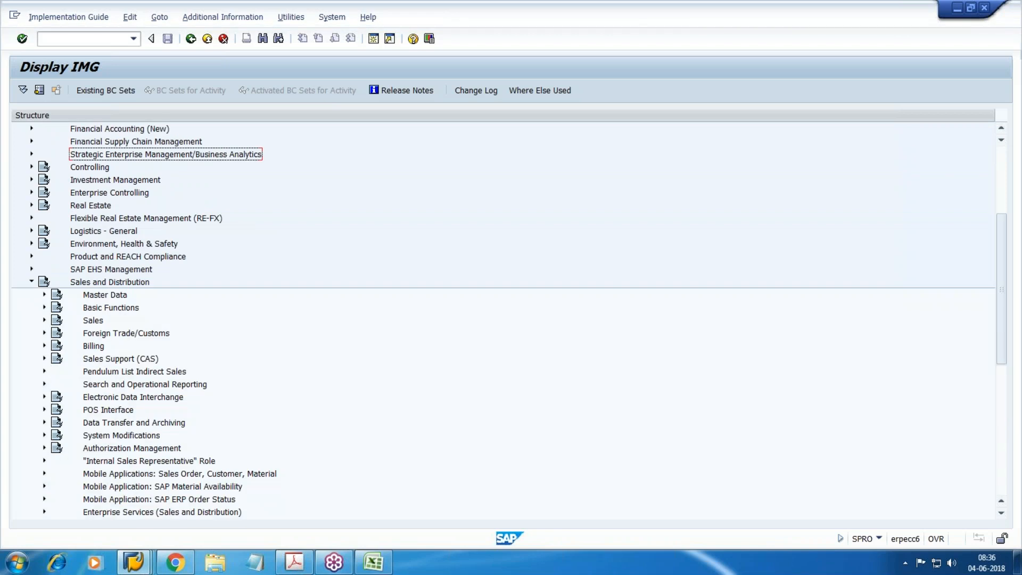
click(92, 309)
click(45, 308)
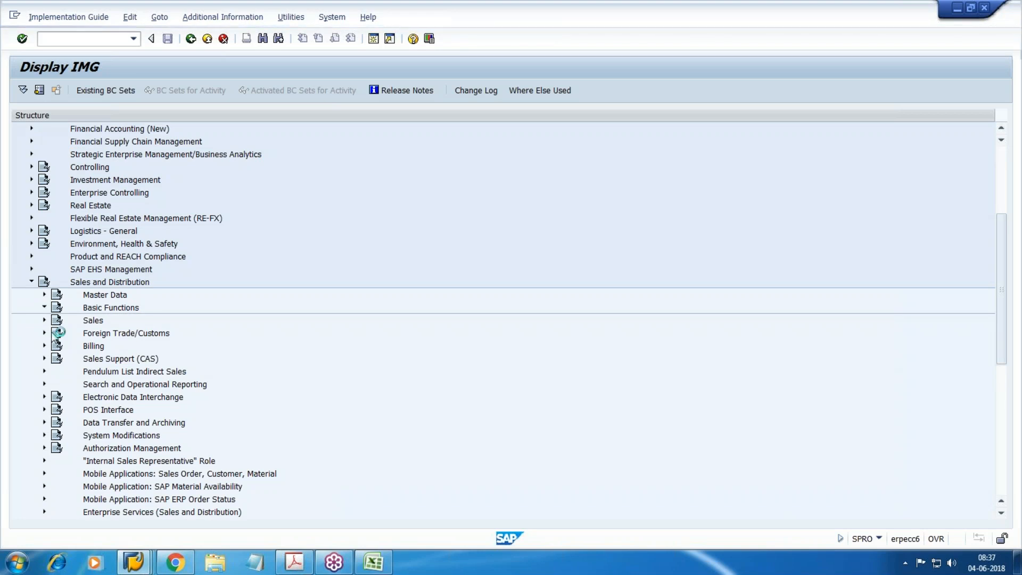
click(56, 282)
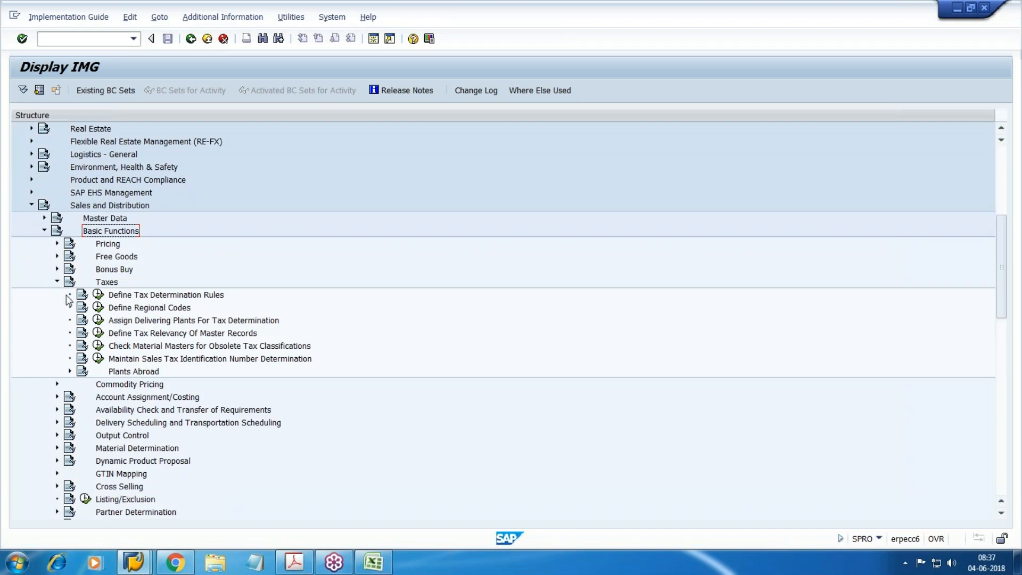
- Open Define Tax Determination Rules, position on tax country US to check its tax category, and return to the IMG
click(99, 294)
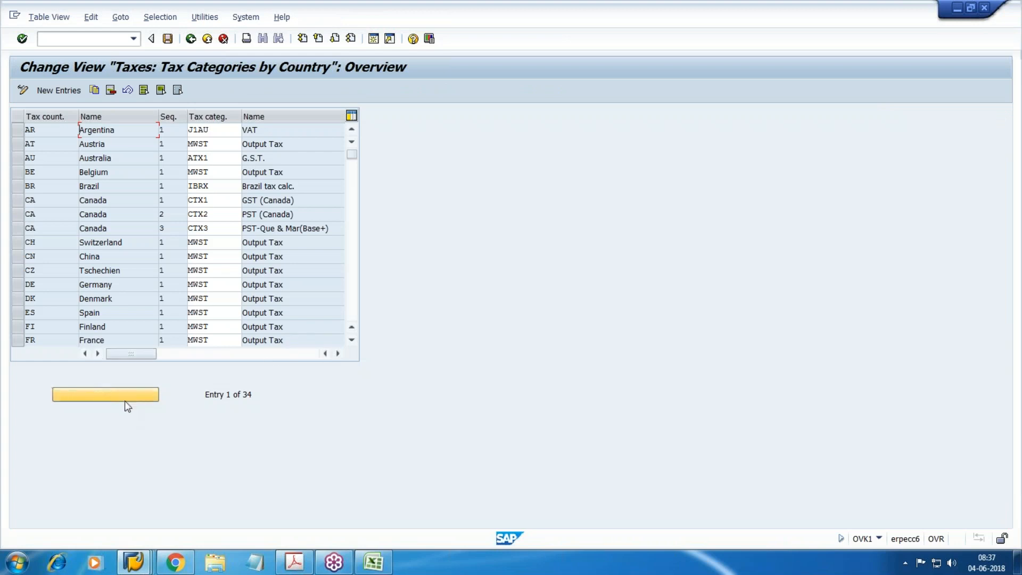
click(123, 400)
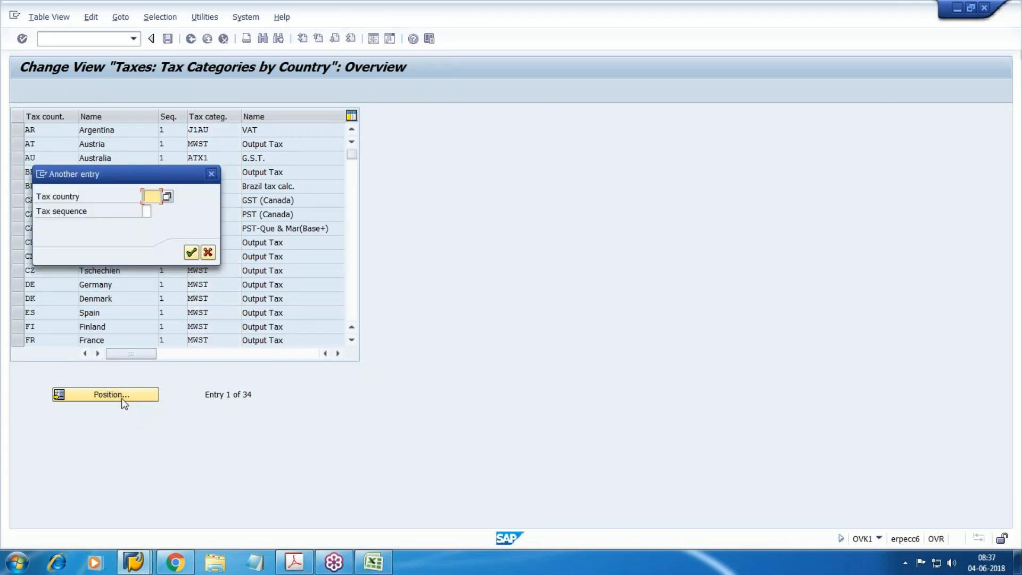
text(US)
key(Return)
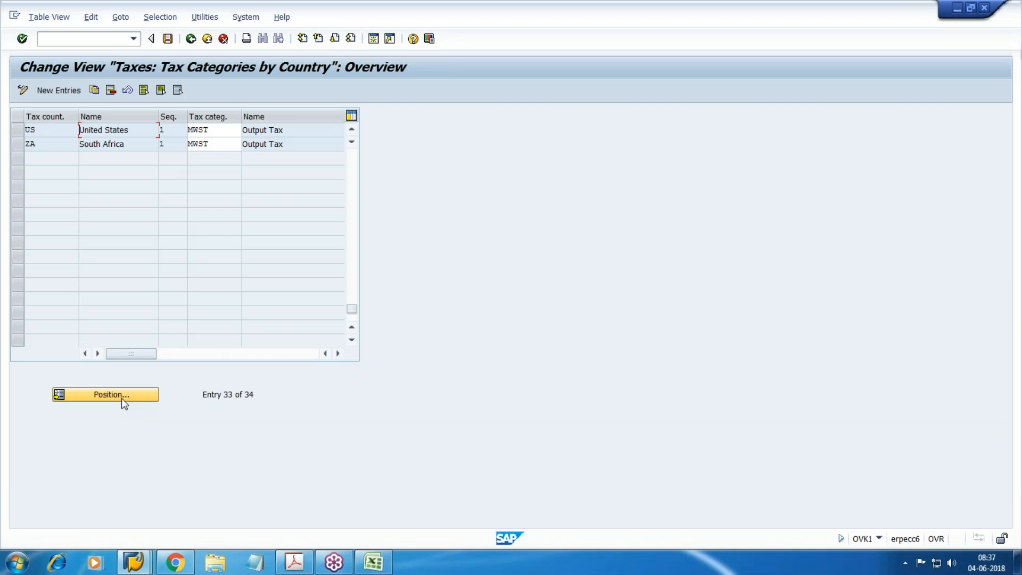
key(F3)
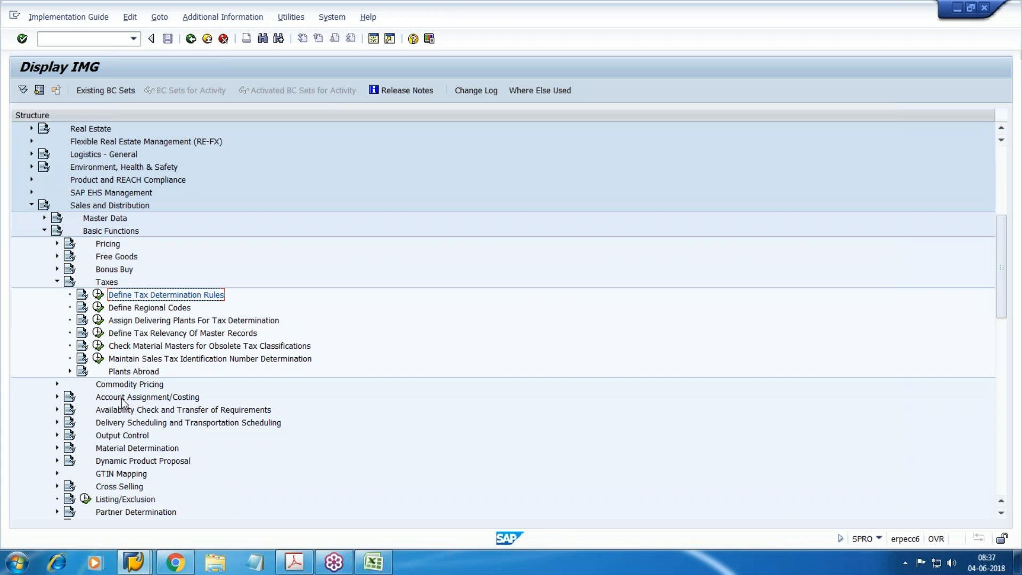
- Open Customer Taxes under Define Tax Relevancy Of Master Records, examine the classifications of tax category MWST, and go back to the activity choice
click(163, 334)
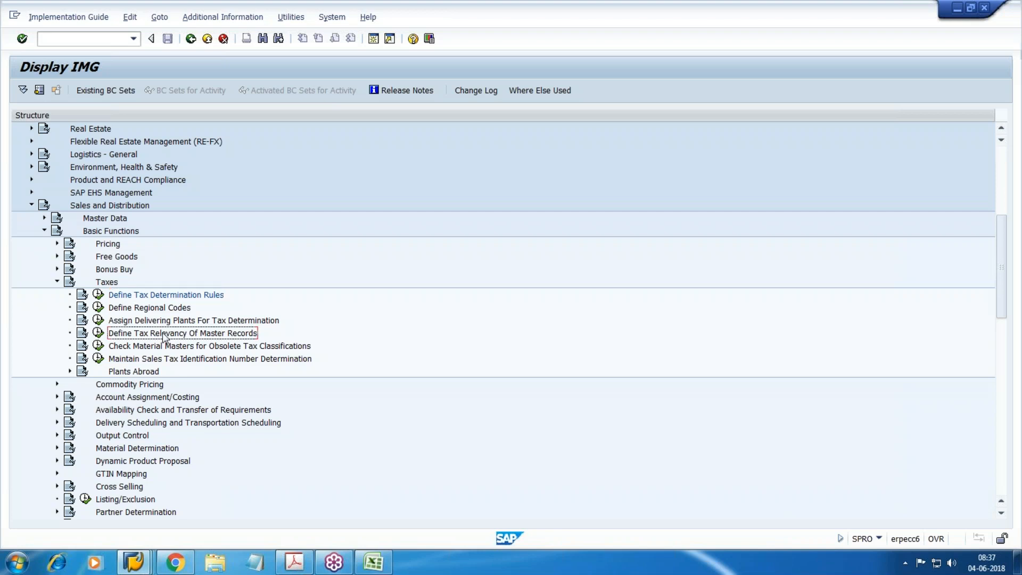
click(98, 333)
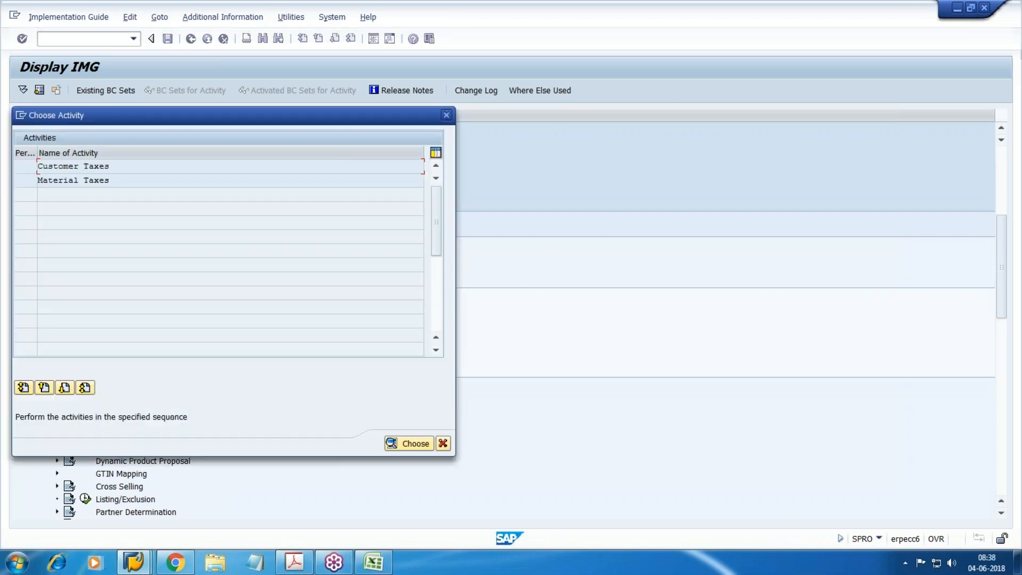
click(282, 180)
double_click(74, 166)
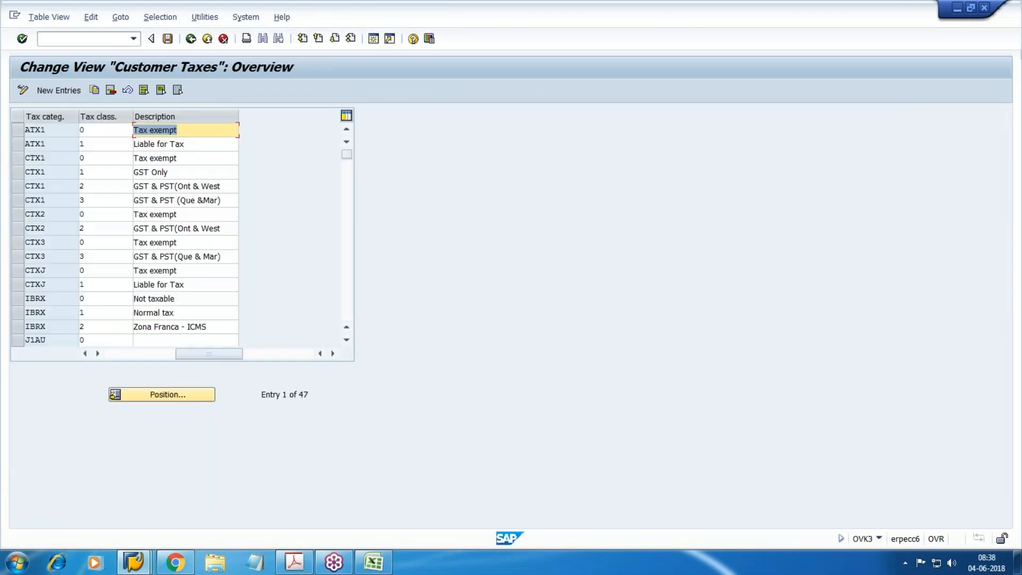
click(183, 399)
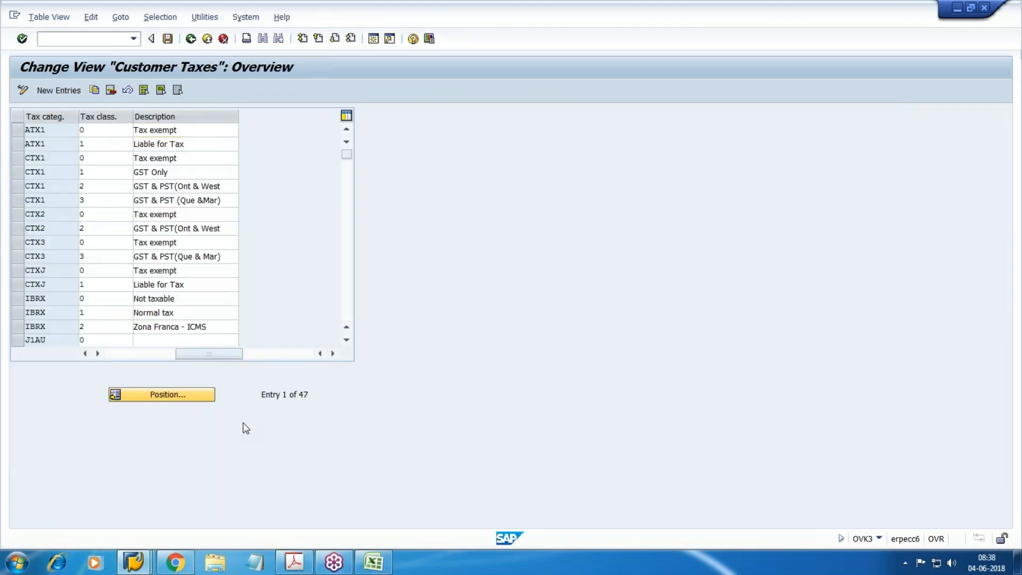
text(MWST)
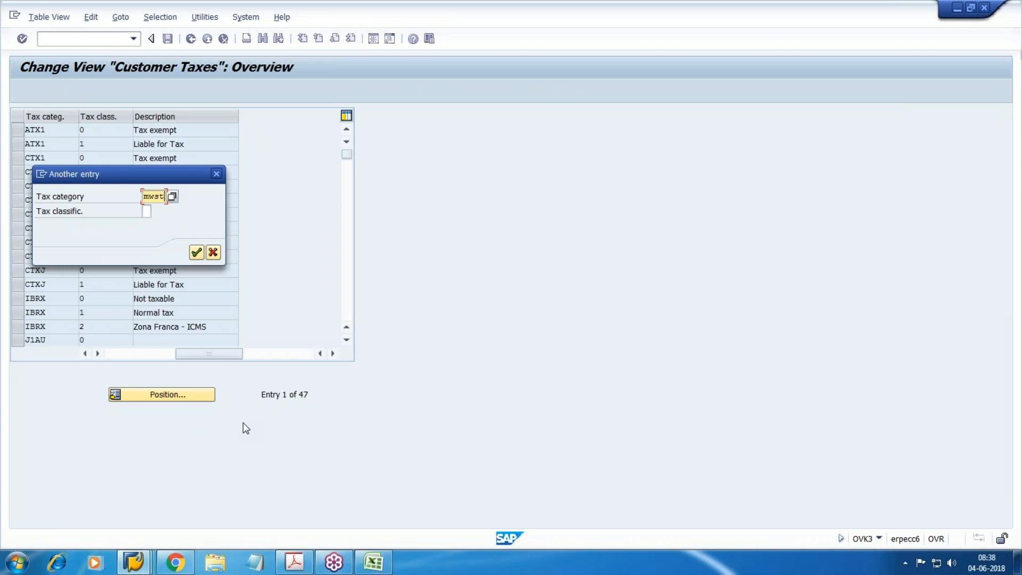
key(Return)
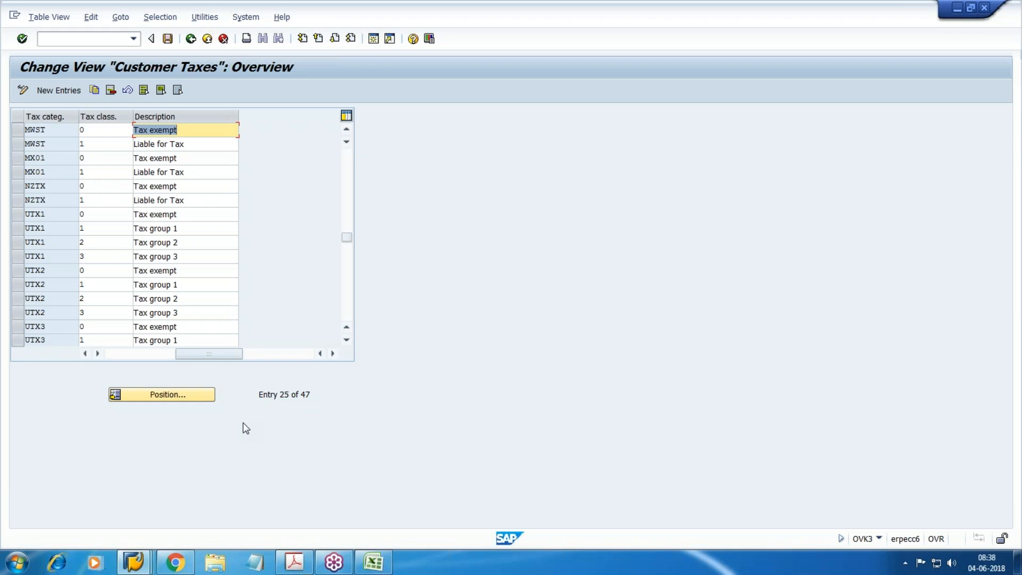
key(F3)
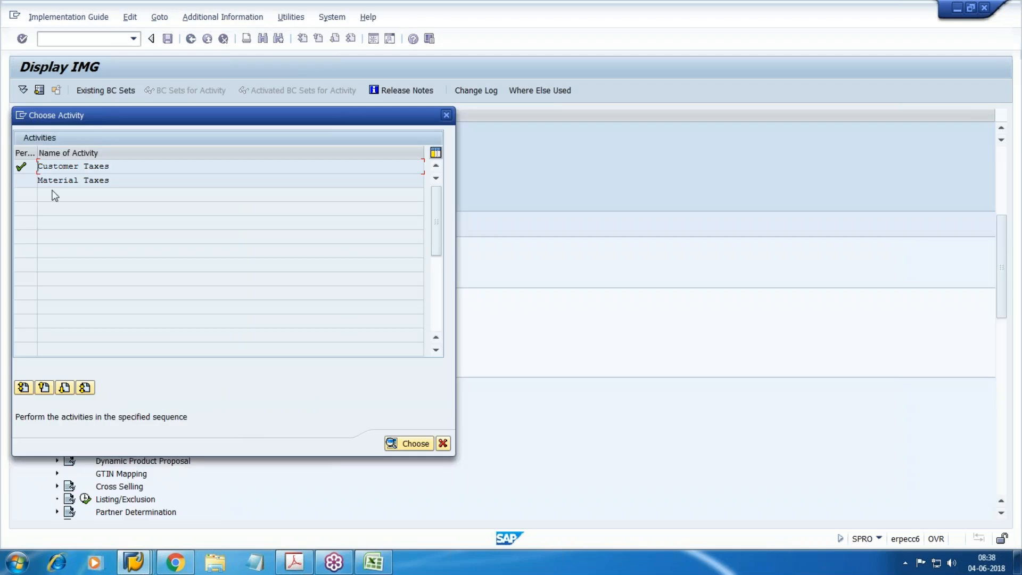
- Open the Material Taxes activity, look up the entries for tax category MWST, and return to the implementation guide
double_click(73, 180)
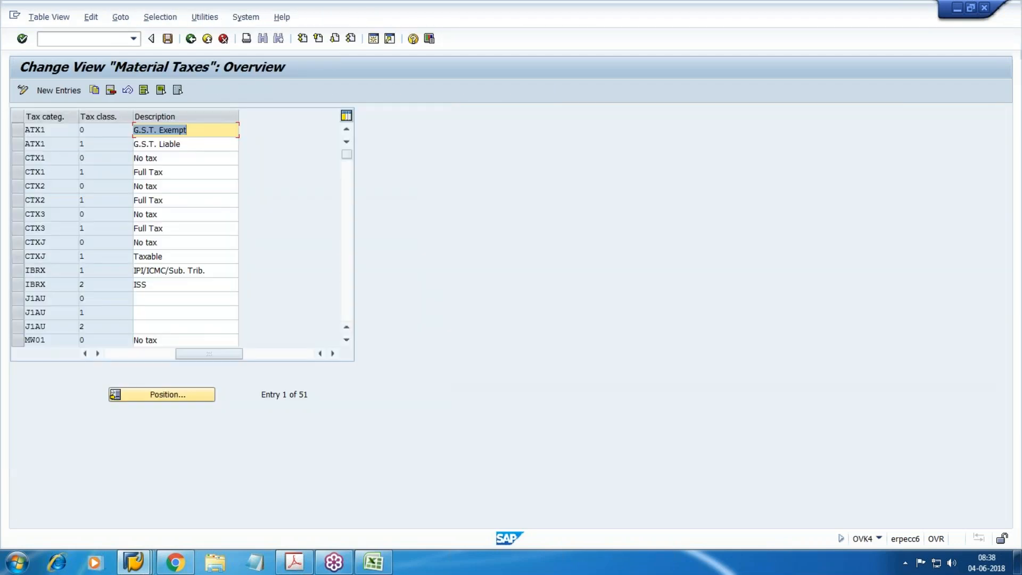
click(191, 398)
text(mwst)
key(Return)
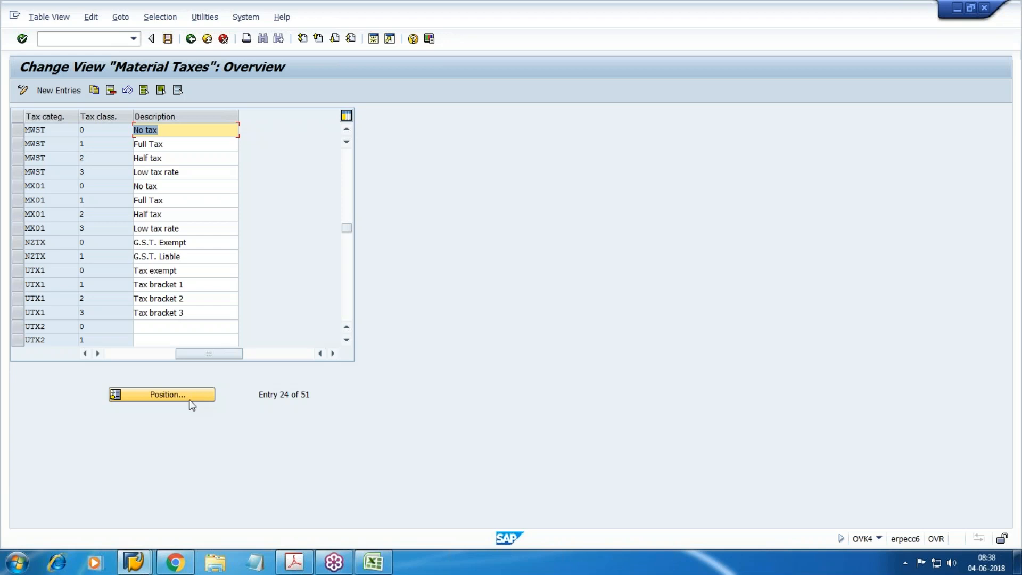
click(208, 40)
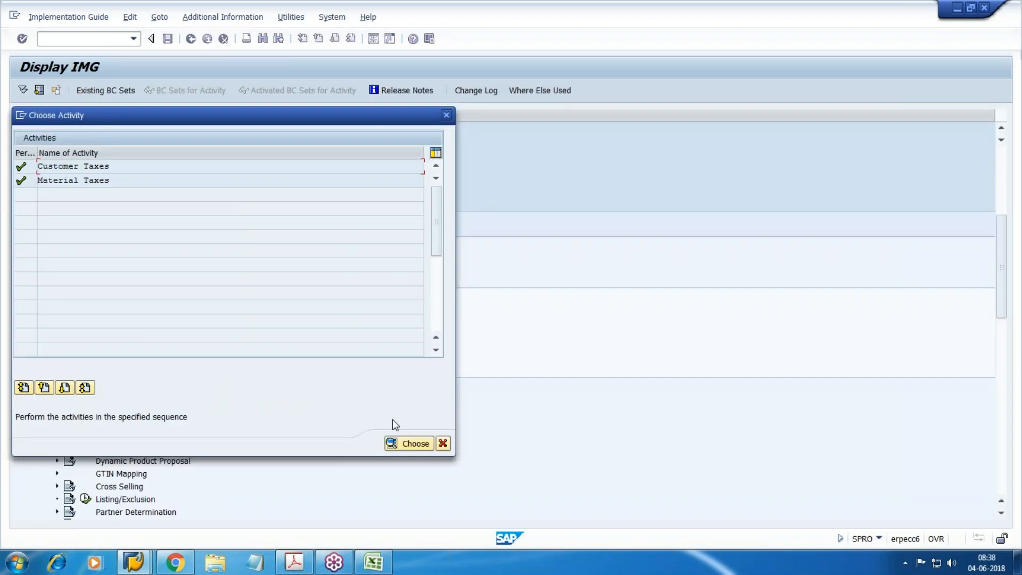
click(443, 444)
- Open Maintain Default Values for Tax Codes under Materials Management, Logistics Invoice Verification, Incoming Invoice
click(57, 282)
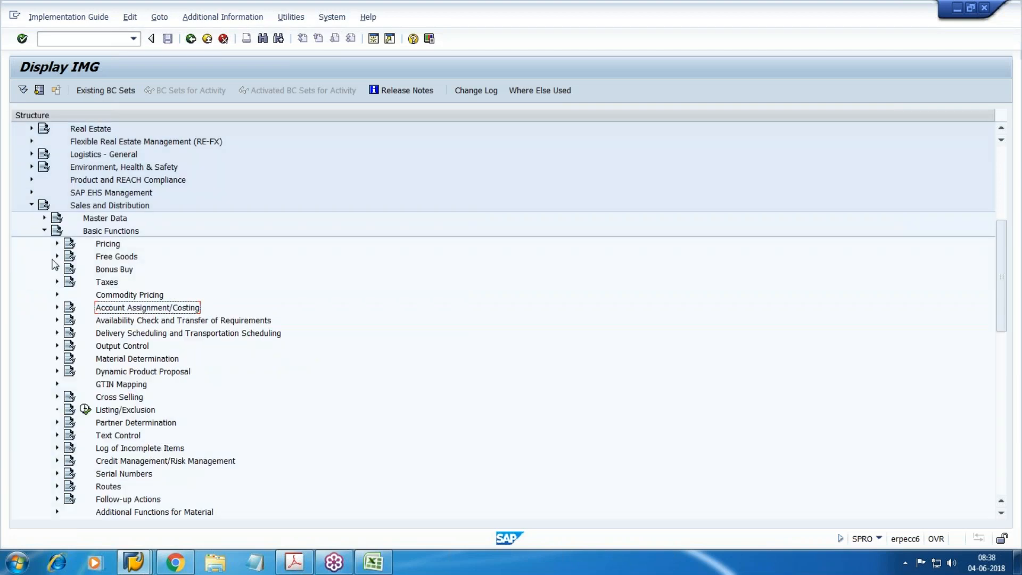
click(45, 231)
click(31, 206)
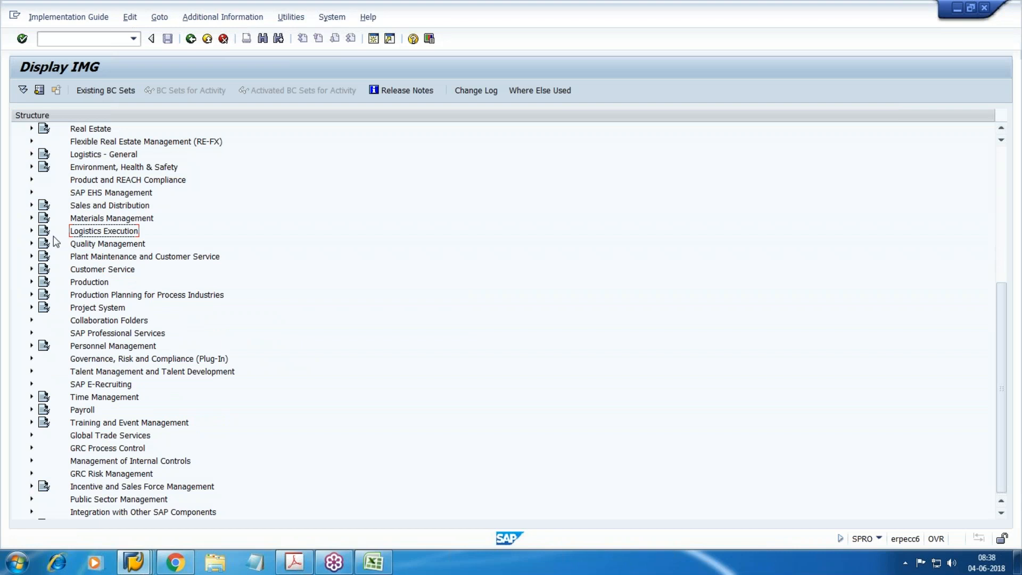
click(31, 219)
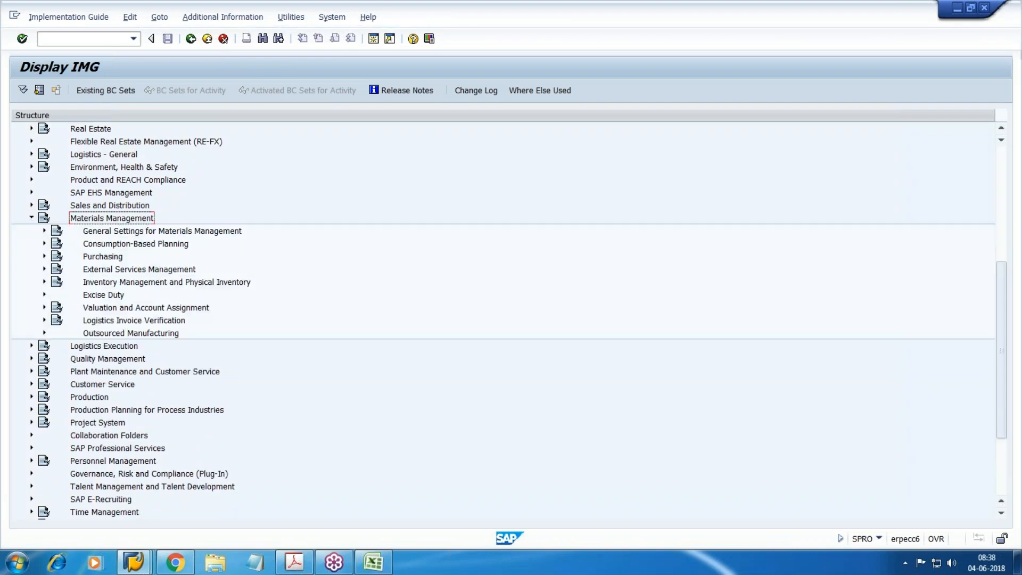
click(149, 322)
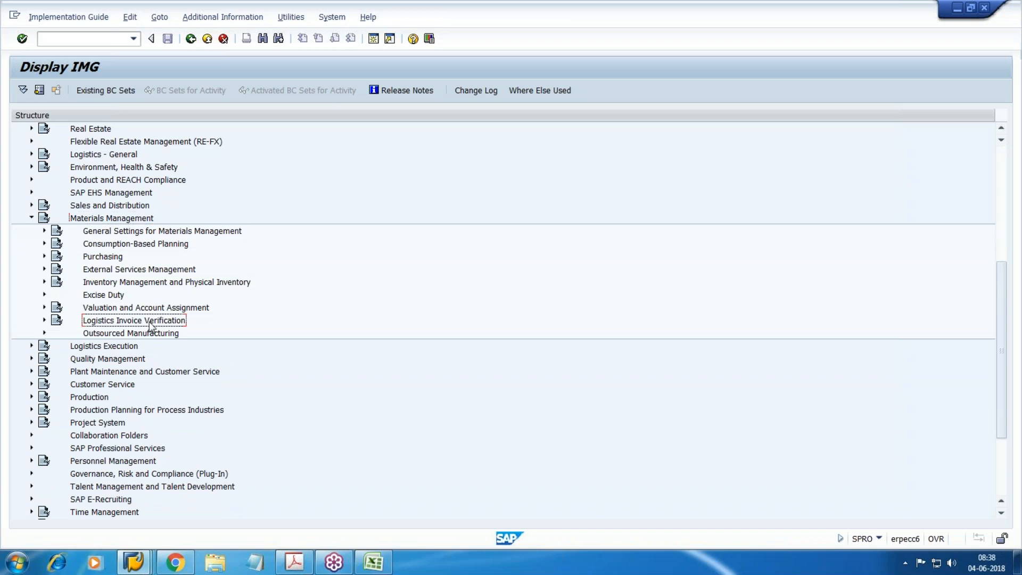
click(45, 321)
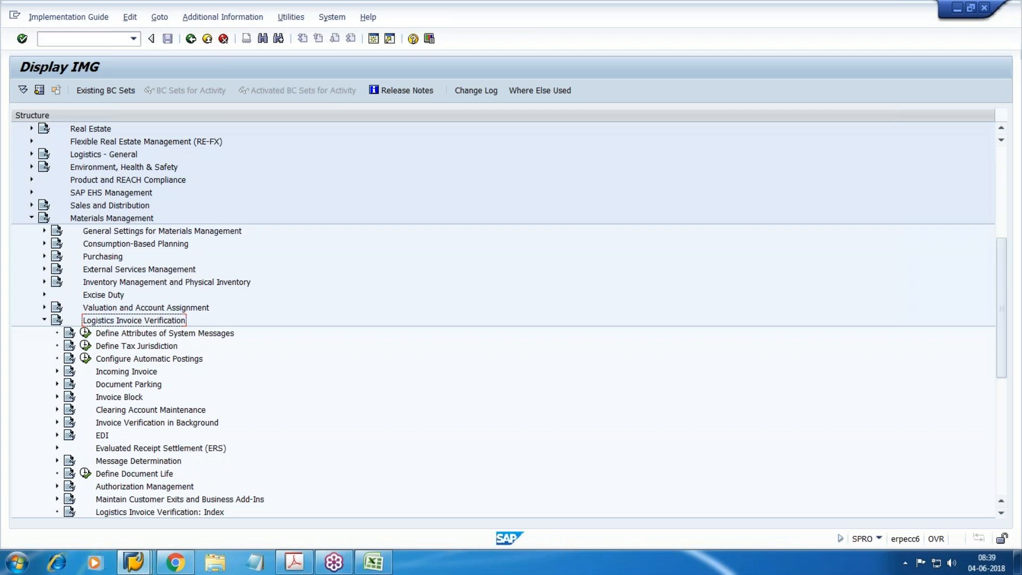
click(56, 371)
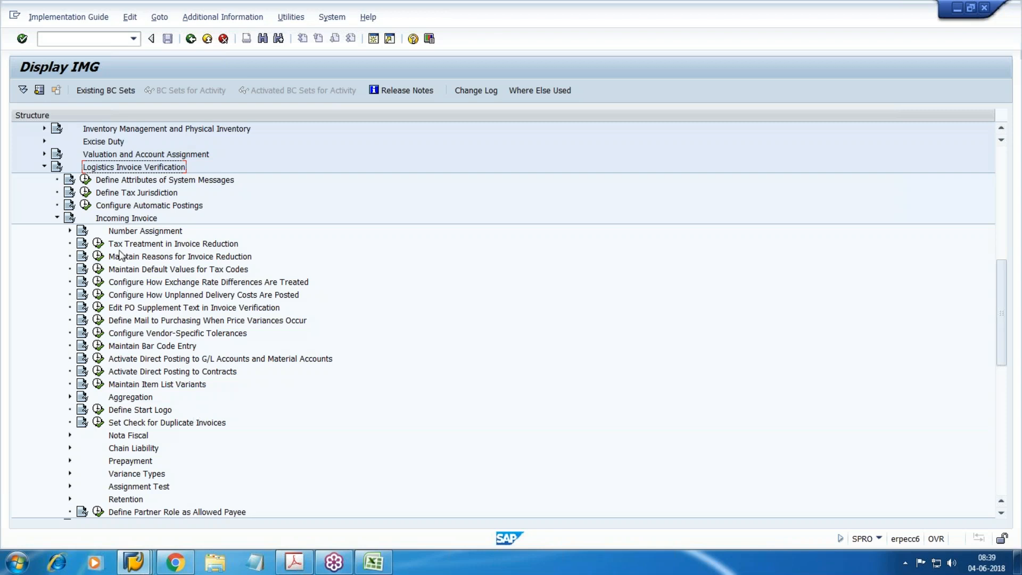
scroll(392, 346, down, 2)
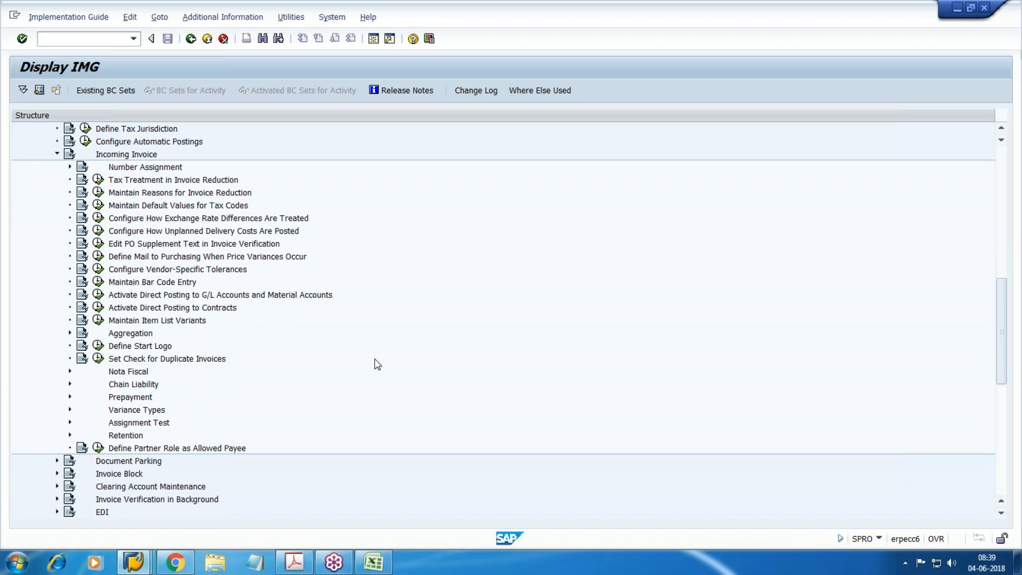
scroll(377, 365, up, 2)
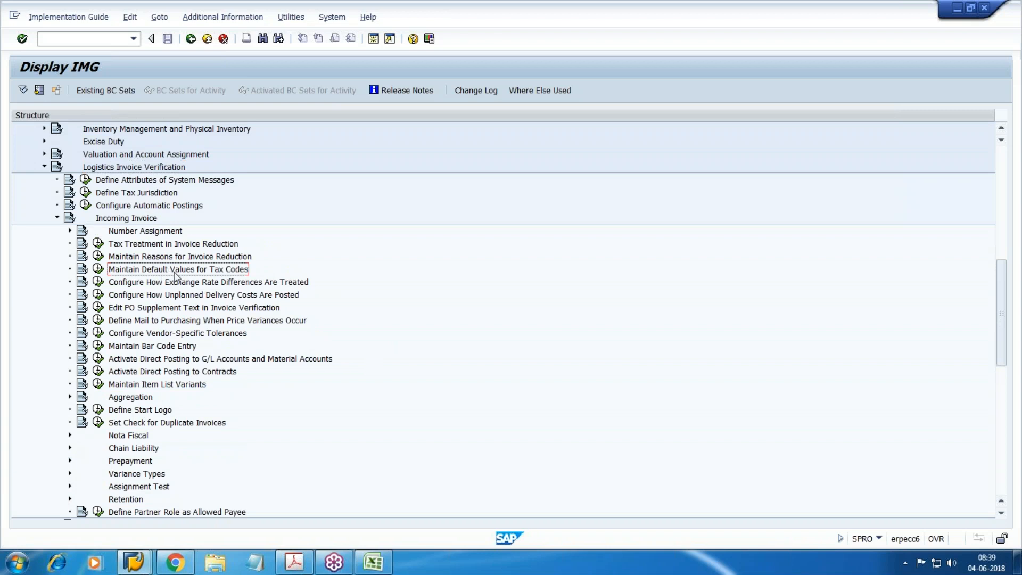
click(98, 269)
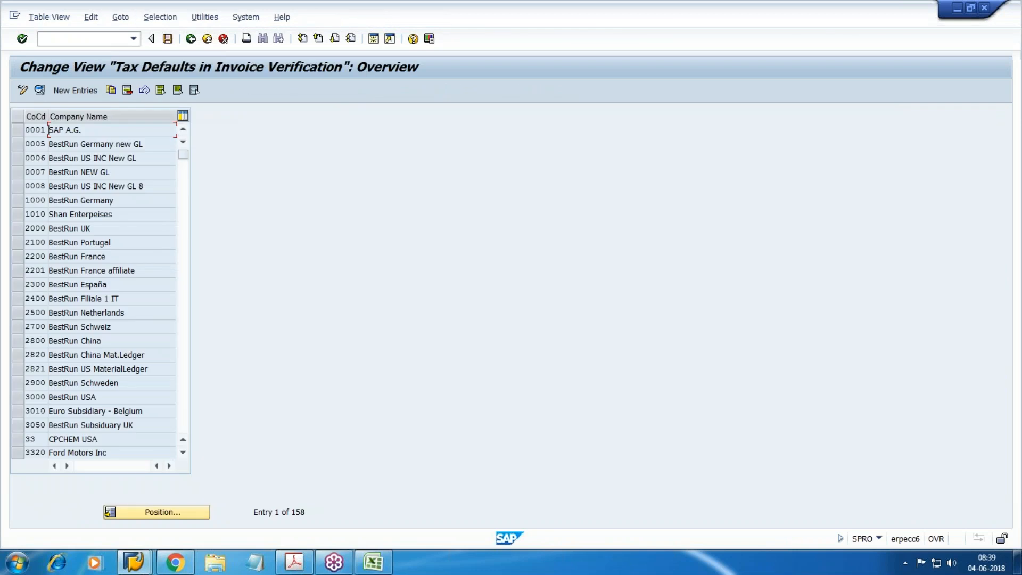
- Create a new tax defaults entry for company code WM10
click(75, 91)
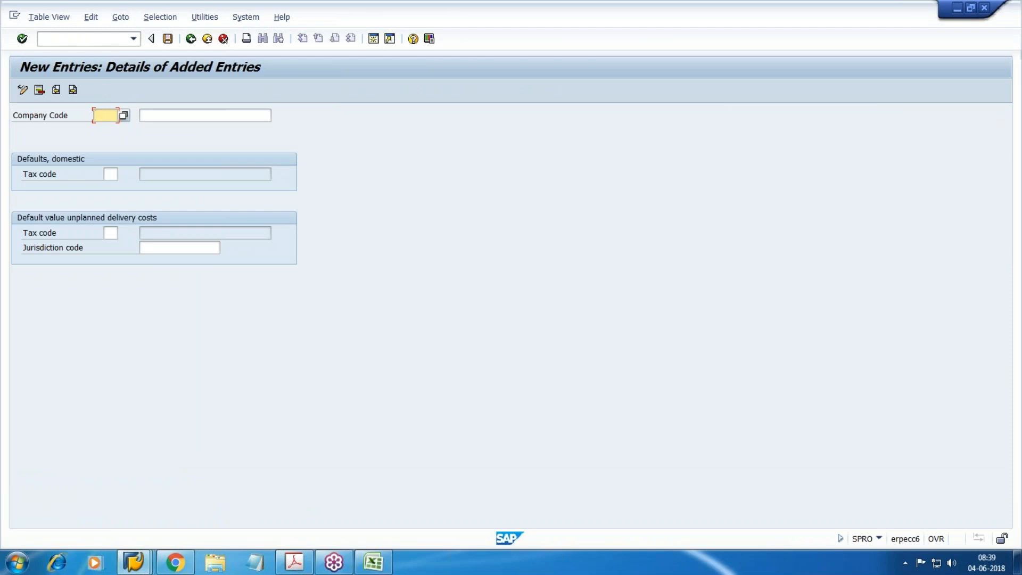
text(WM10)
key(Return)
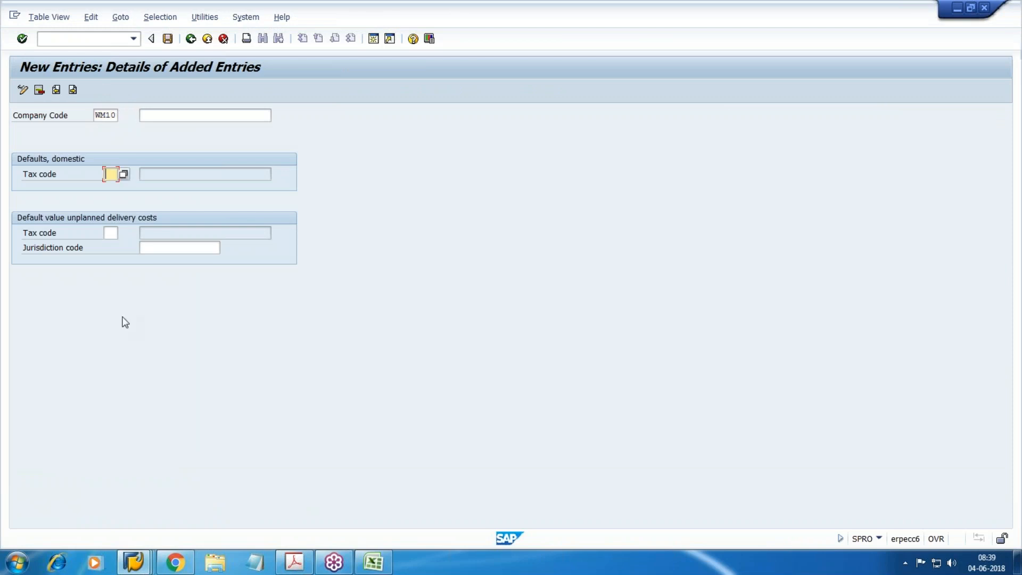
- Check the input tax code in the working notes, set the domestic default tax code to W1, and save the entry in the proposed customizing request
click(175, 562)
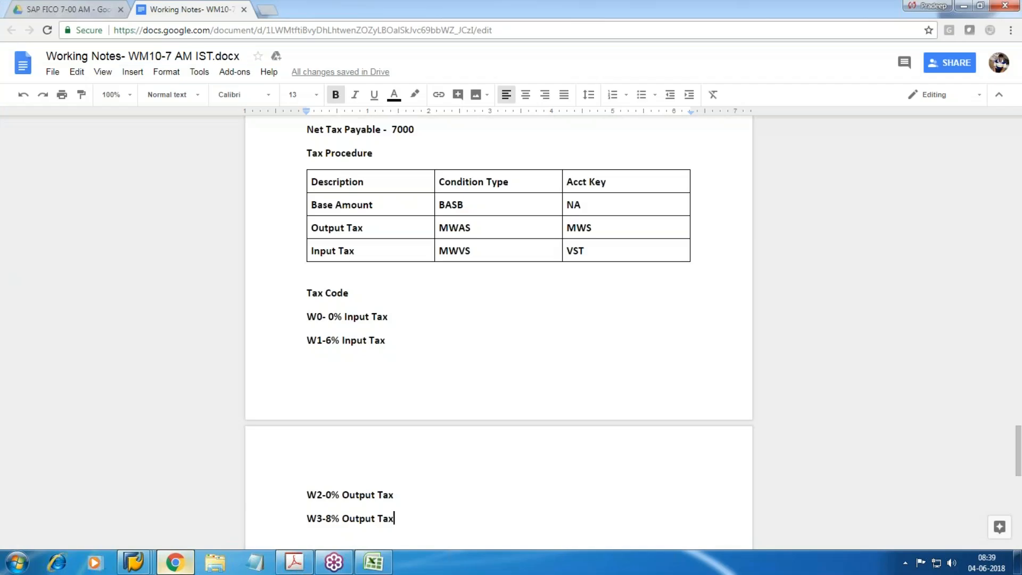
click(354, 338)
click(334, 341)
key(alt+Tab)
text(W1)
key(Return)
click(167, 39)
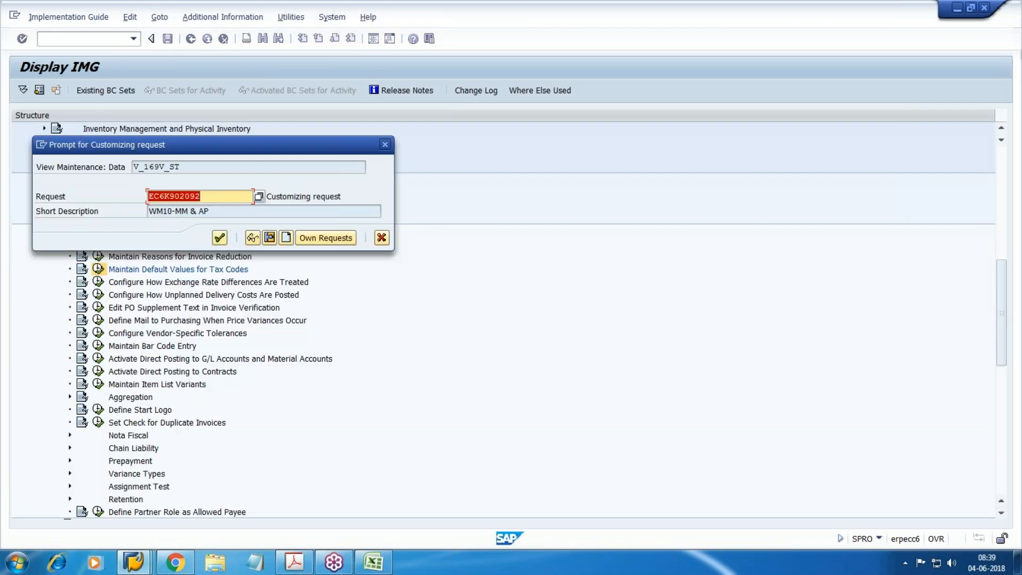
key(Return)
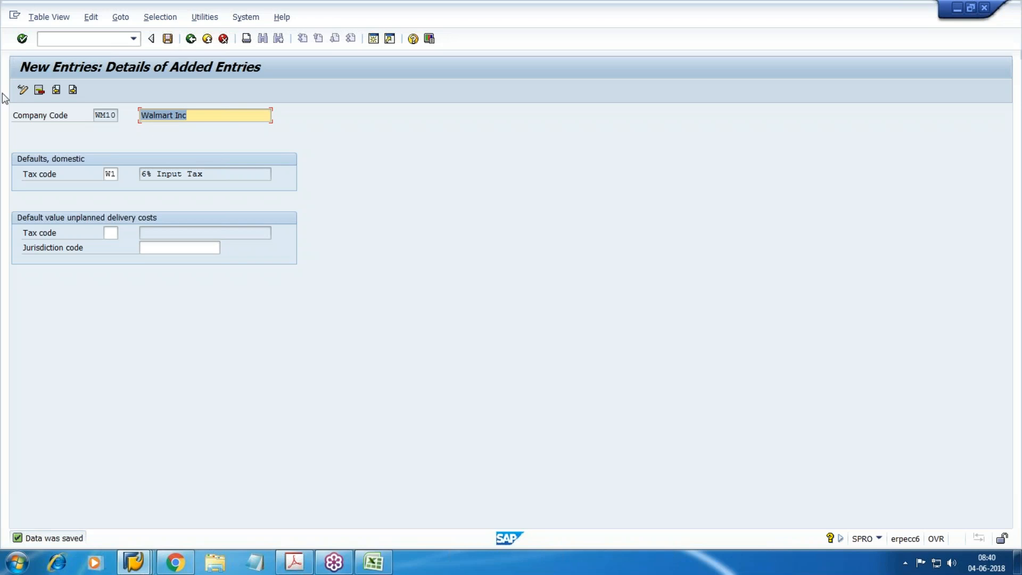
- Open transaction FBL3N and review the open line items of all G/L accounts in company code WM10
click(43, 38)
text(/NFBL3N)
key(Return)
key(BackSpace)
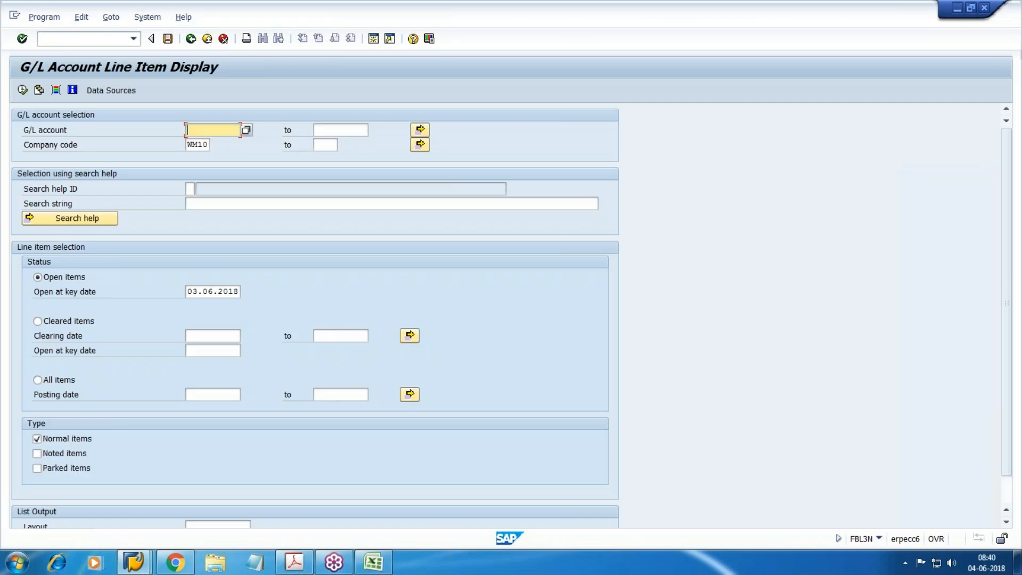
click(23, 90)
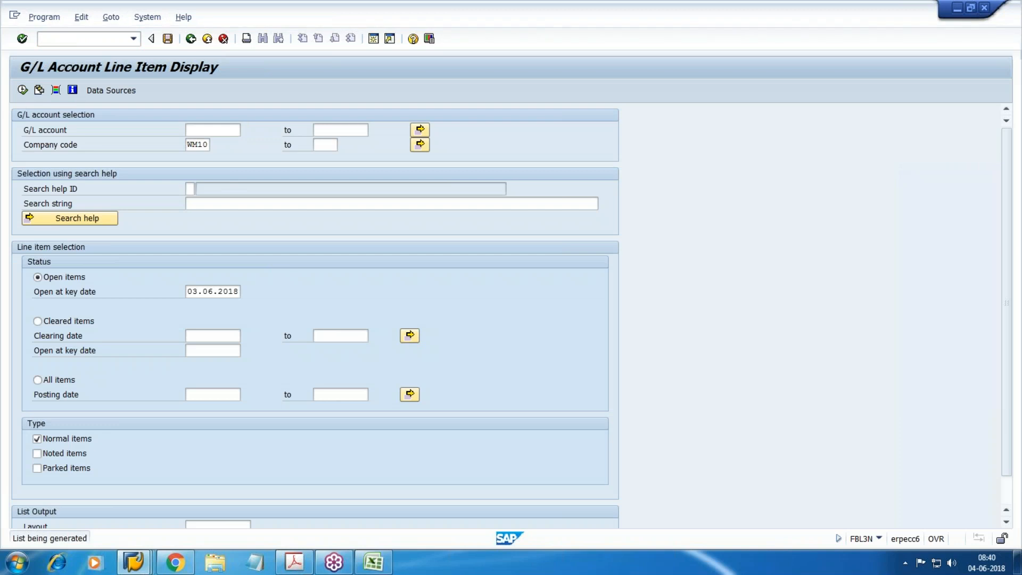
scroll(283, 278, down, 4)
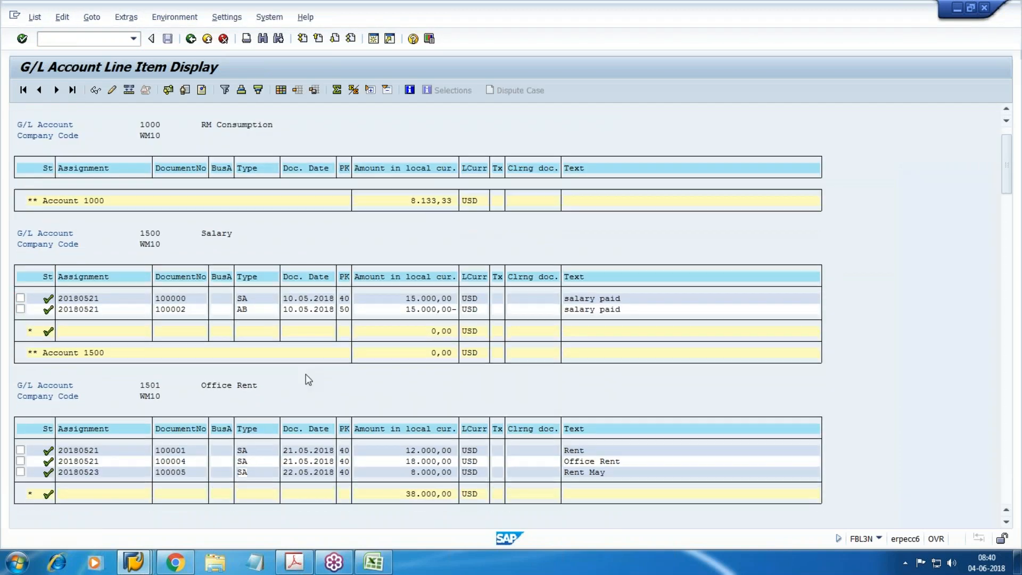
drag(1004, 194, 999, 240)
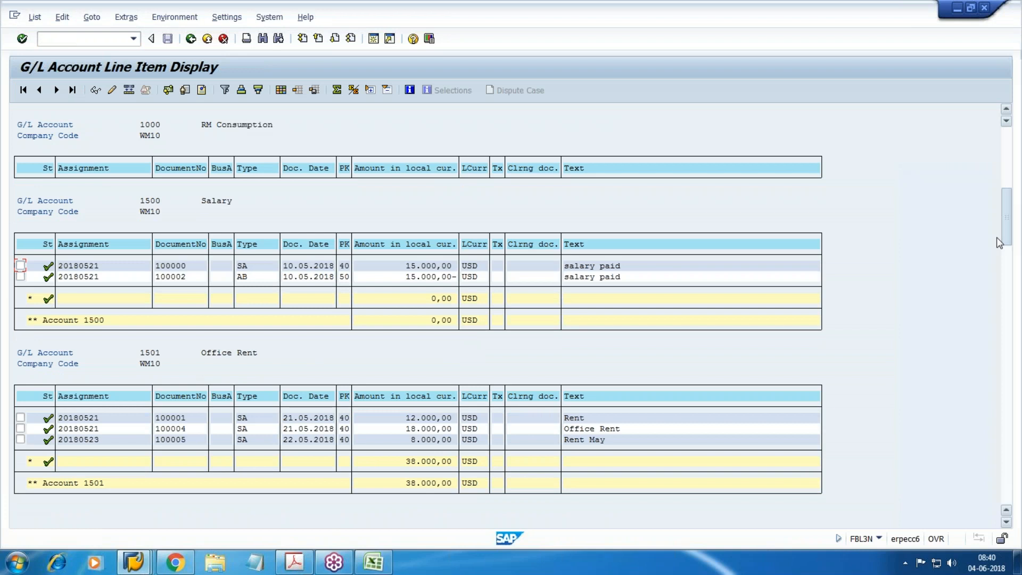
scroll(809, 392, down, 10)
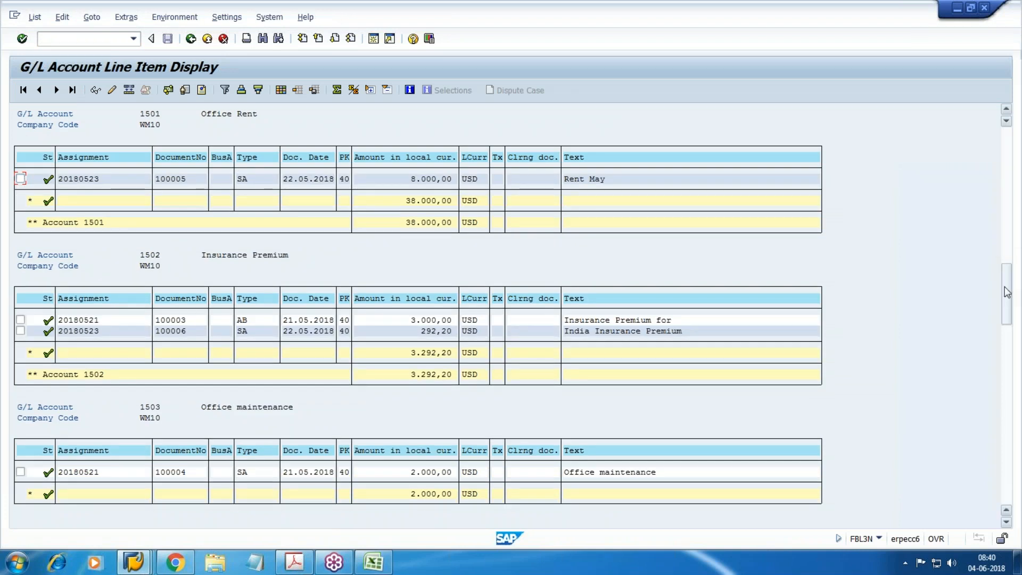
scroll(659, 344, down, 10)
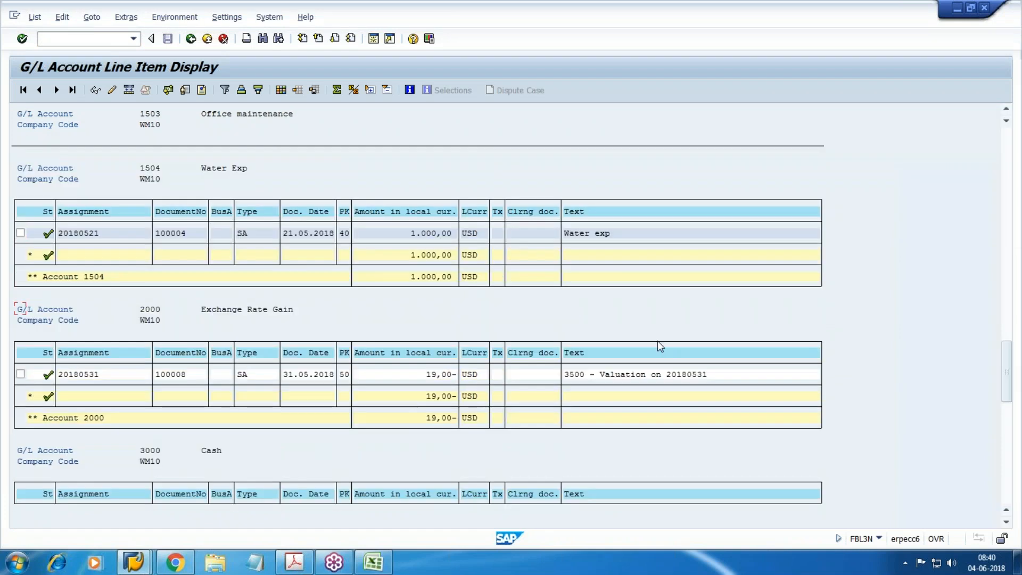
scroll(148, 352, up, 2)
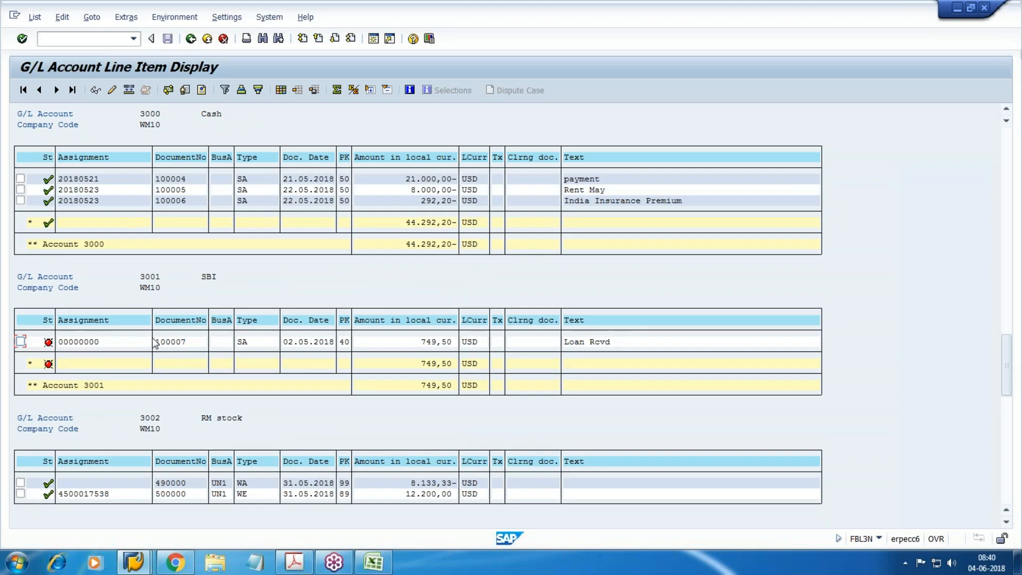
scroll(148, 357, up, 1)
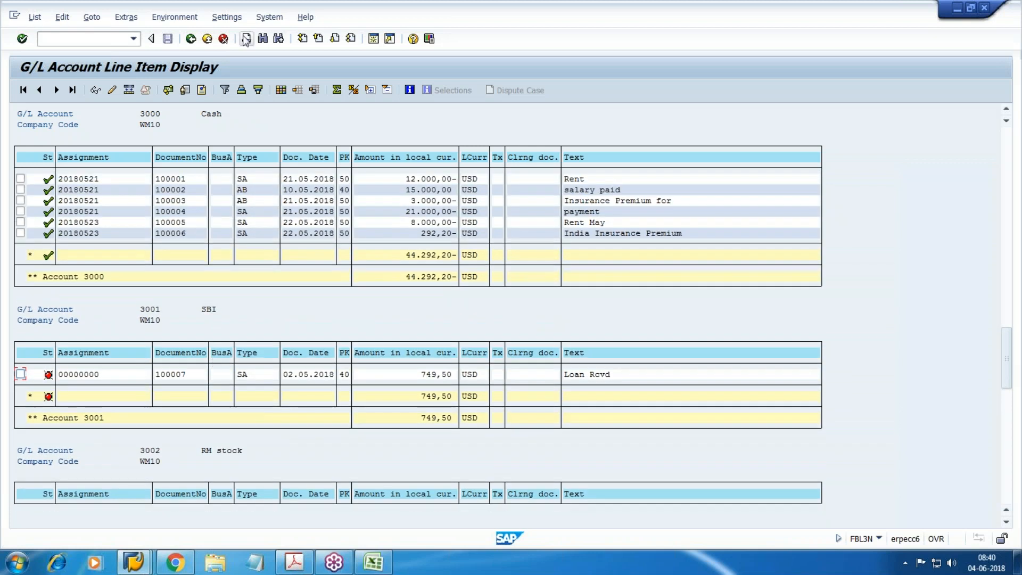
click(199, 43)
- Display the open line items for G/L accounts 3501 to 3502 in company code WM10
key(F4)
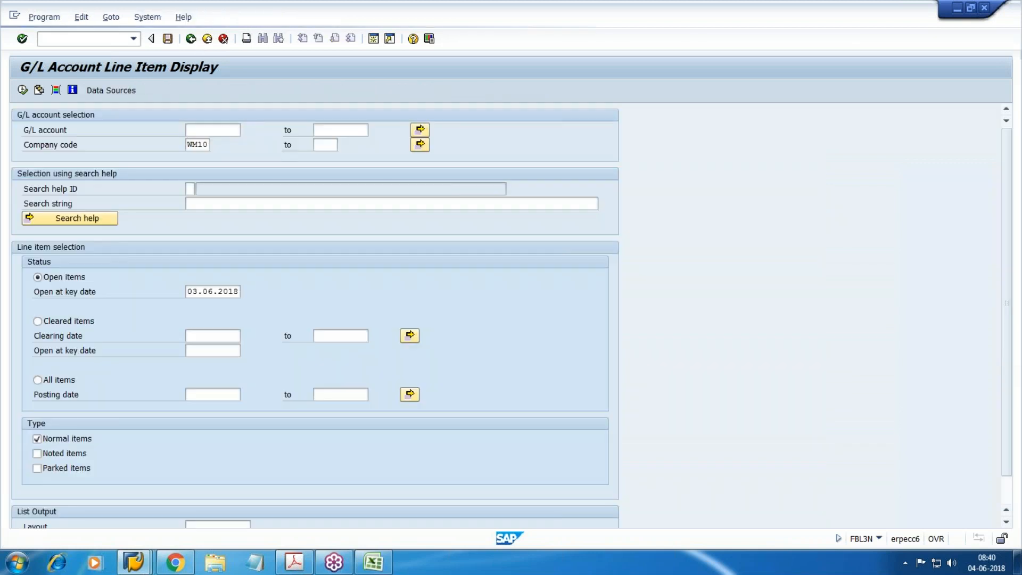
key(Return)
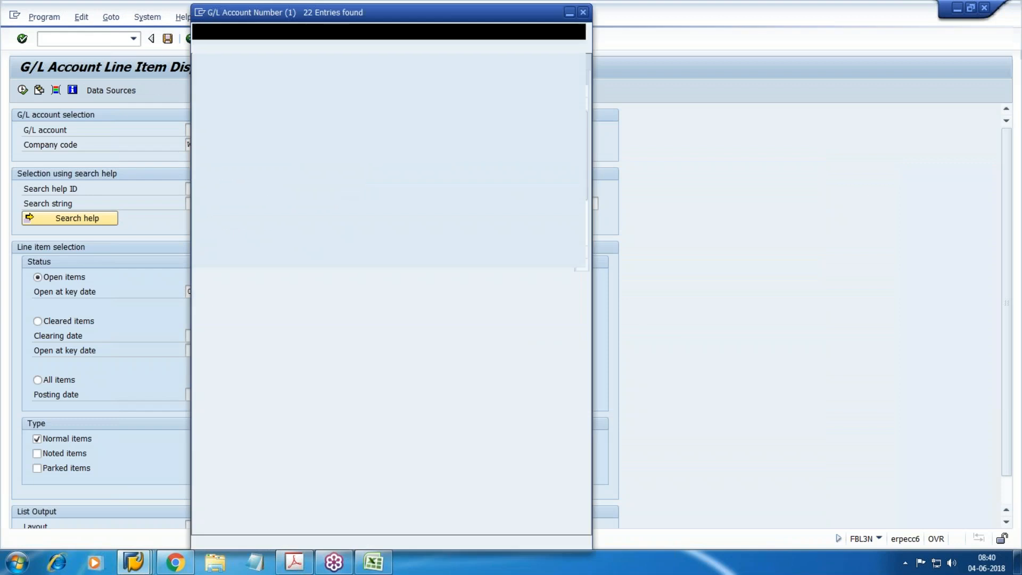
key(Down)
key(Down)
key(Down)
key(Down)
key(Down)
key(Down)
key(Down)
key(Down)
key(Down)
key(Down)
key(Down)
key(Down)
key(Down)
key(Down)
key(Down)
key(Down)
key(Down)
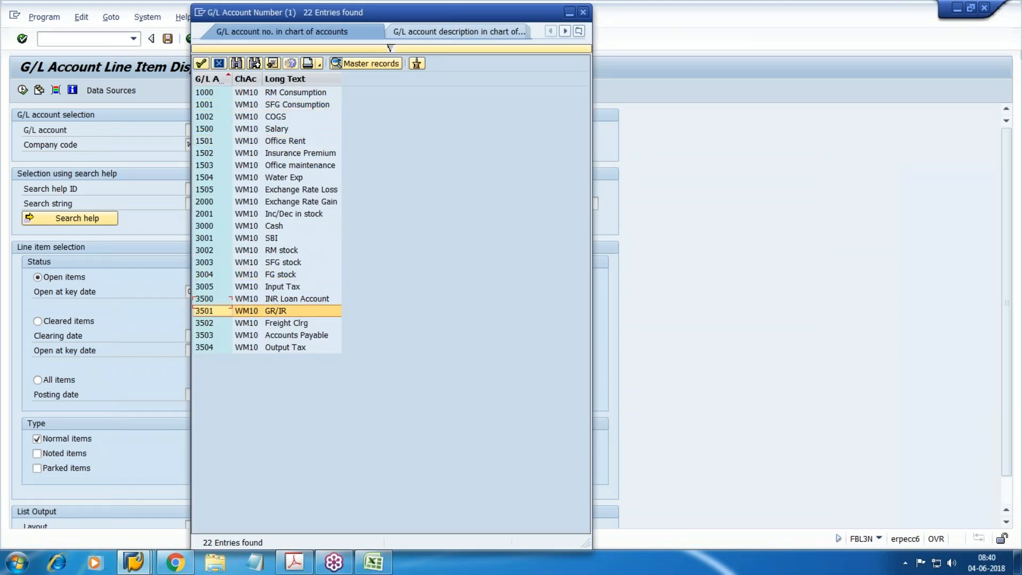
key(Return)
text(3502)
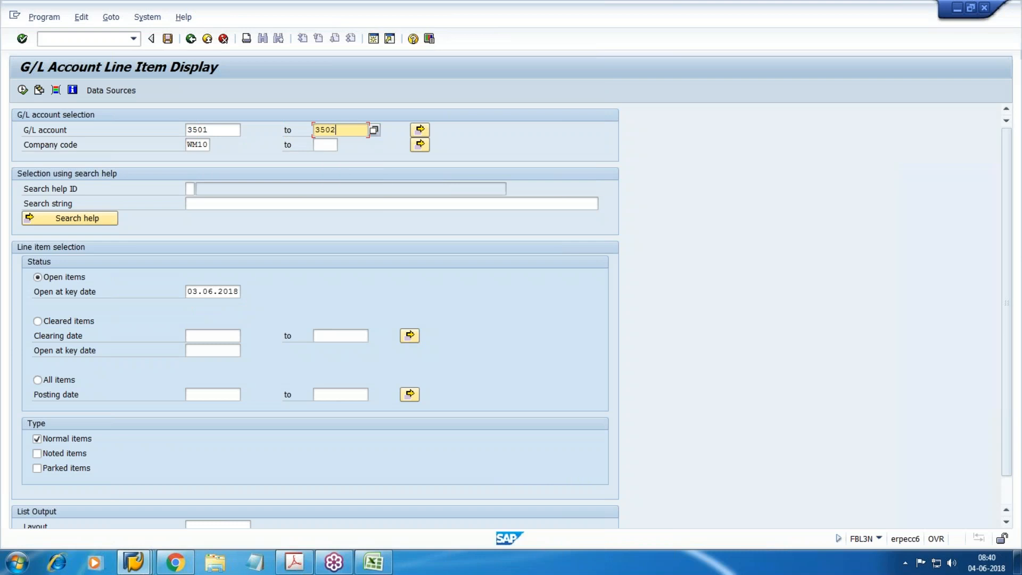
key(F8)
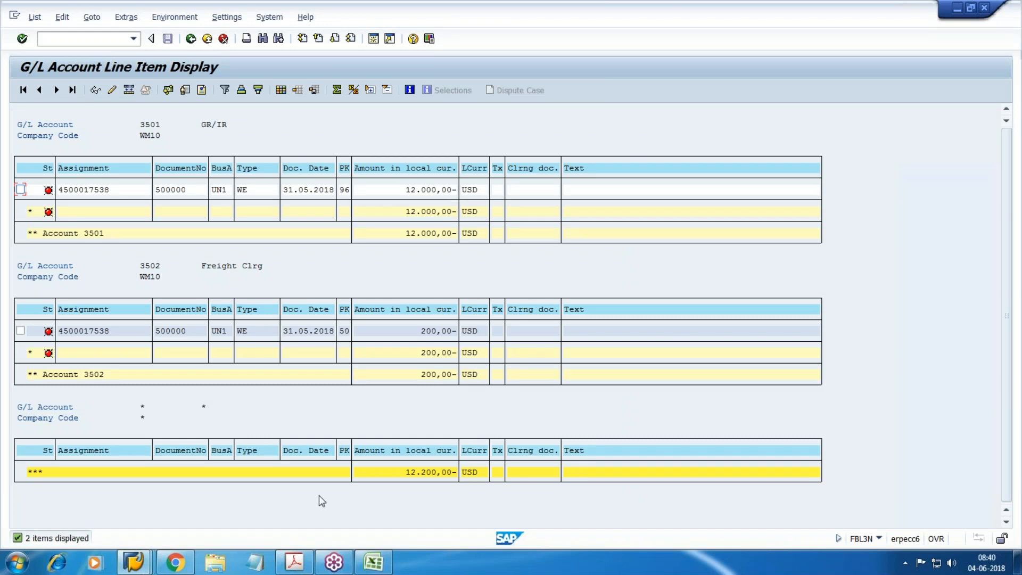
- Switch to Notepad and write the line "GRIR -1200 CR"
click(255, 562)
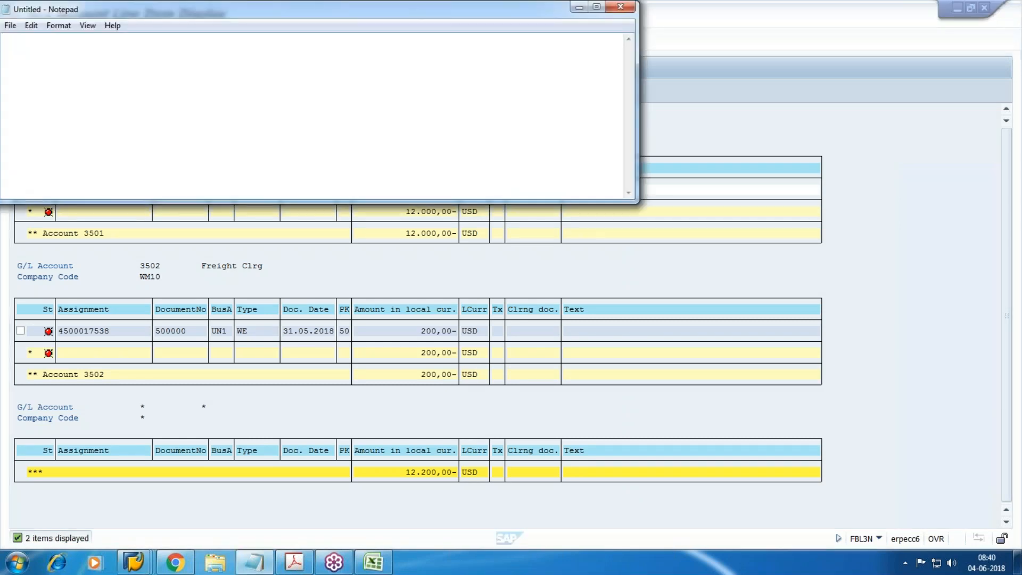
text(GE)
key(BackSpace)
text(RIR -1200 CR)
key(Return)
- Add a second line reading "Freight clrg -200" below the GRIR line
text(Fre)
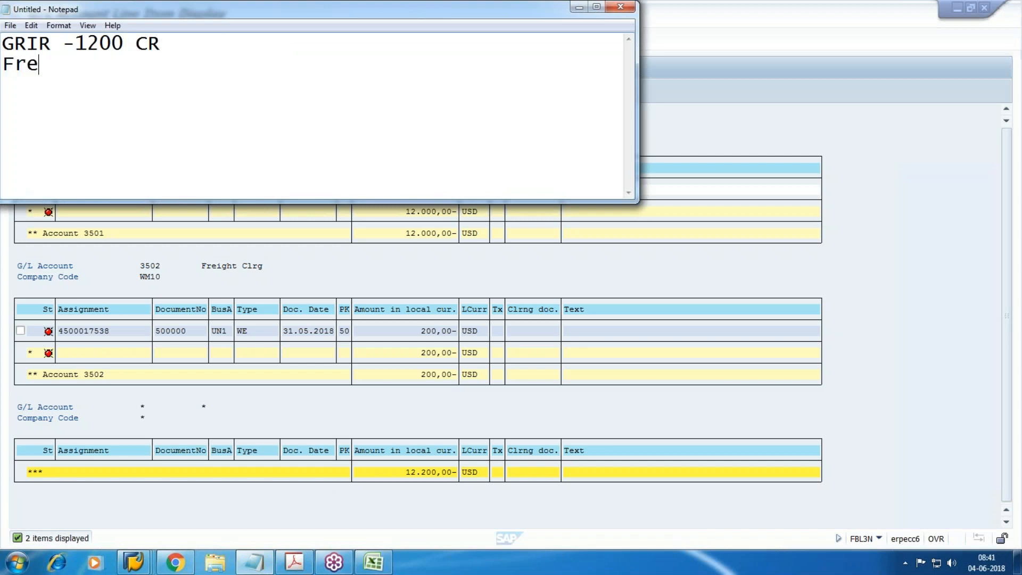
text(ight cl)
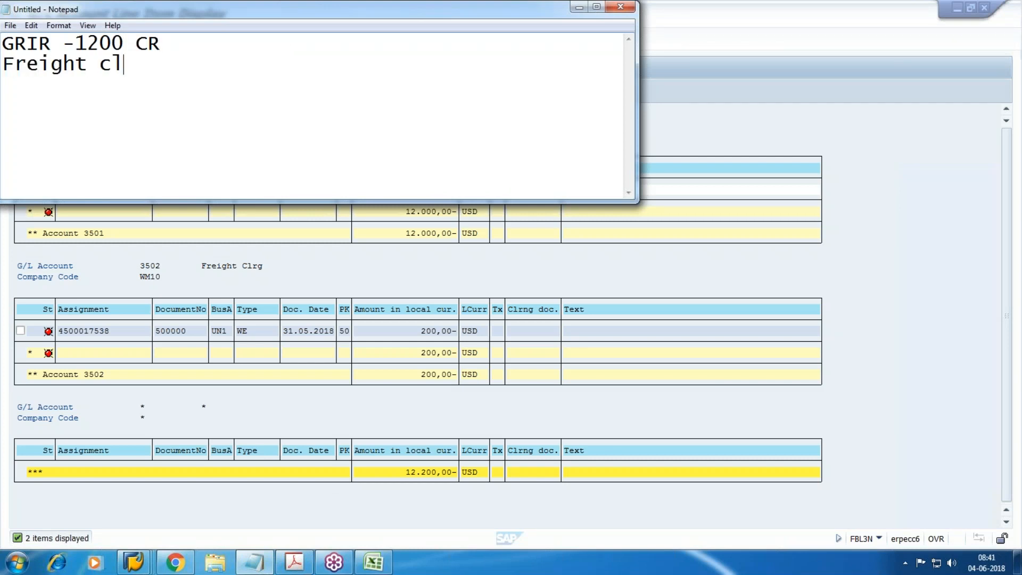
text(rg 200)
key(BackSpace)
key(BackSpace)
key(BackSpace)
text(-120)
key(BackSpace)
text(200)
- Correct the amount in the GRIR line to 12000
key(Up)
key(Left)
key(Left)
key(Left)
text(0)
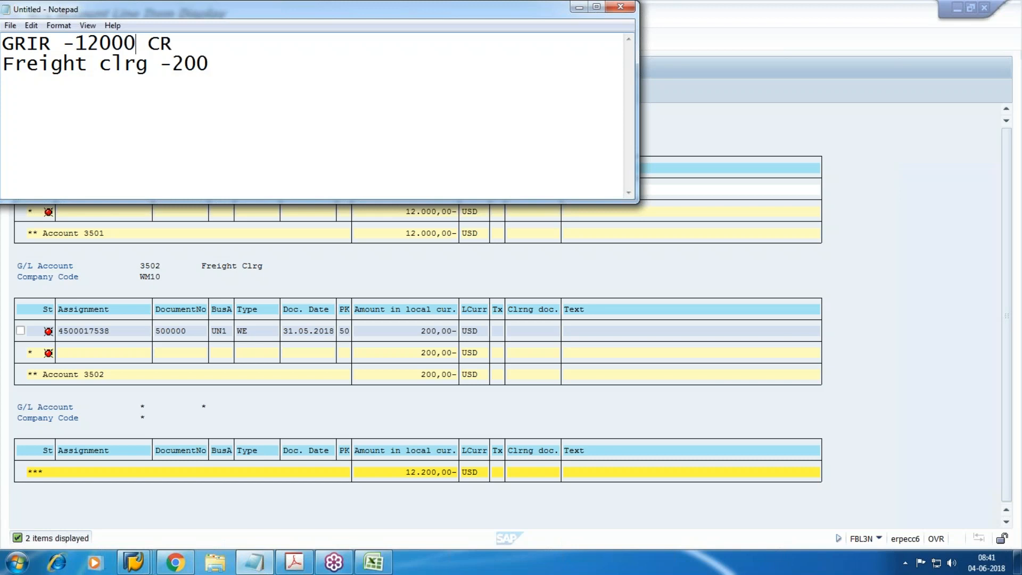
- Append "cr" to the freight clearing line and add a blank line below it
key(Down)
key(Right)
key(Right)
key(Right)
key(Right)
key(Right)
key(Right)
text(cr)
key(Return)
key(Return)
- Copy the GRIR line below the blank line and change the copy to "GRIR -12000 Dr"
drag(183, 43, 1, 52)
key(ctrl+c)
click(27, 125)
key(ctrl+v)
key(BackSpace)
key(BackSpace)
text(Dr)
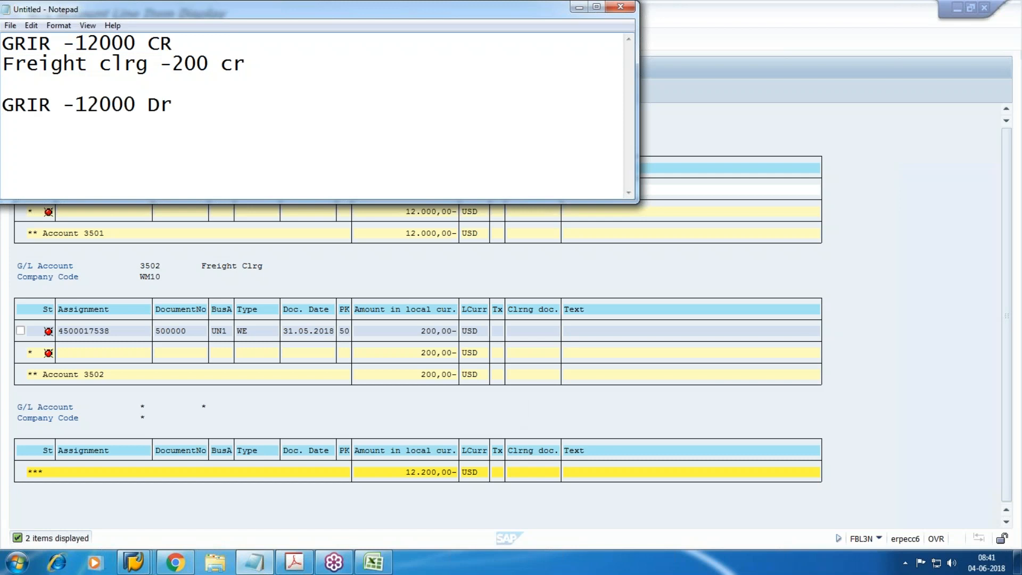
- Add a "Vendor 12000" line below the GRIR debit line and insert an "Input Tax Dr" line between them
key(Return)
text(Vendor  )
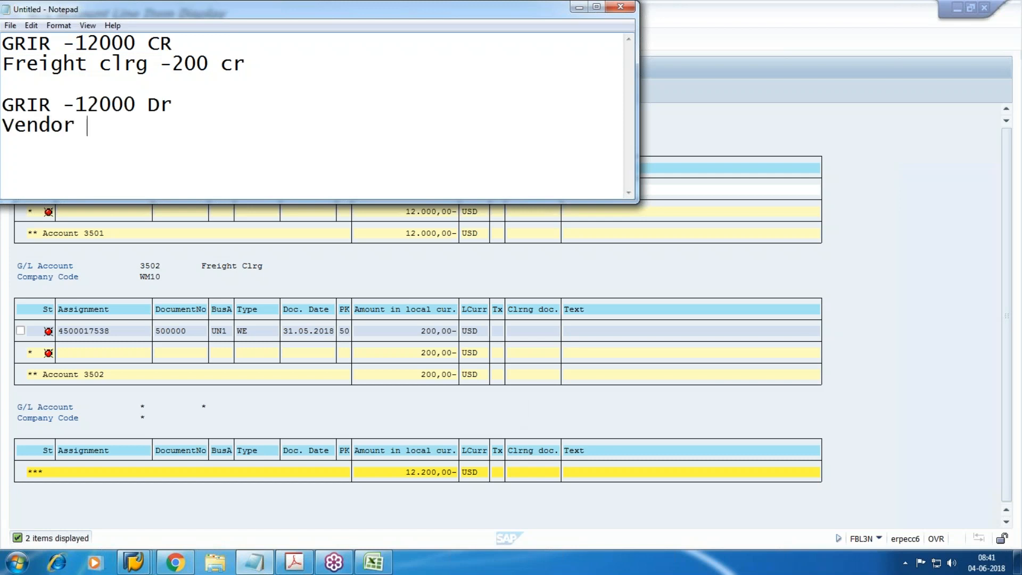
text(12000)
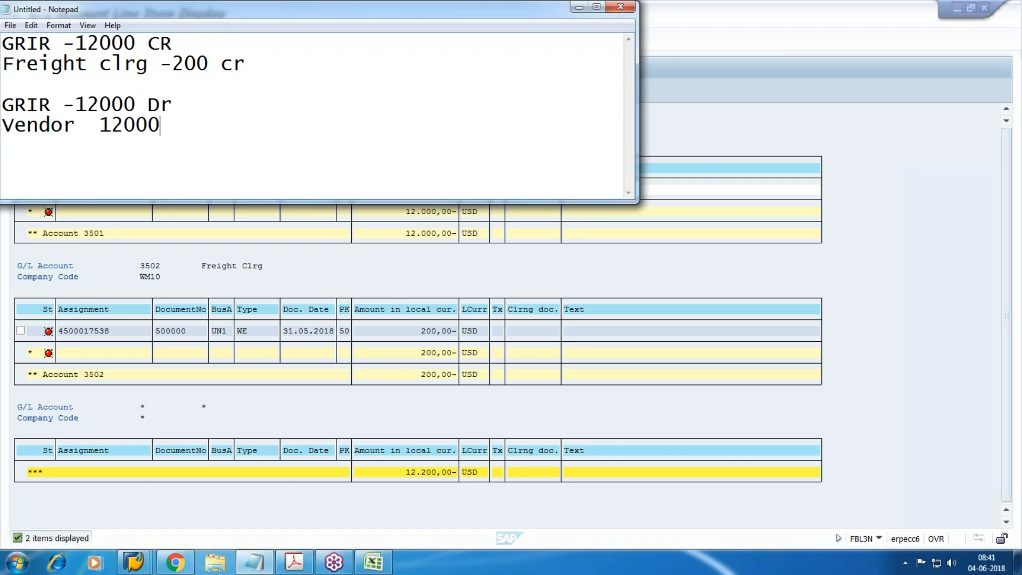
key(Up)
key(Return)
text(In)
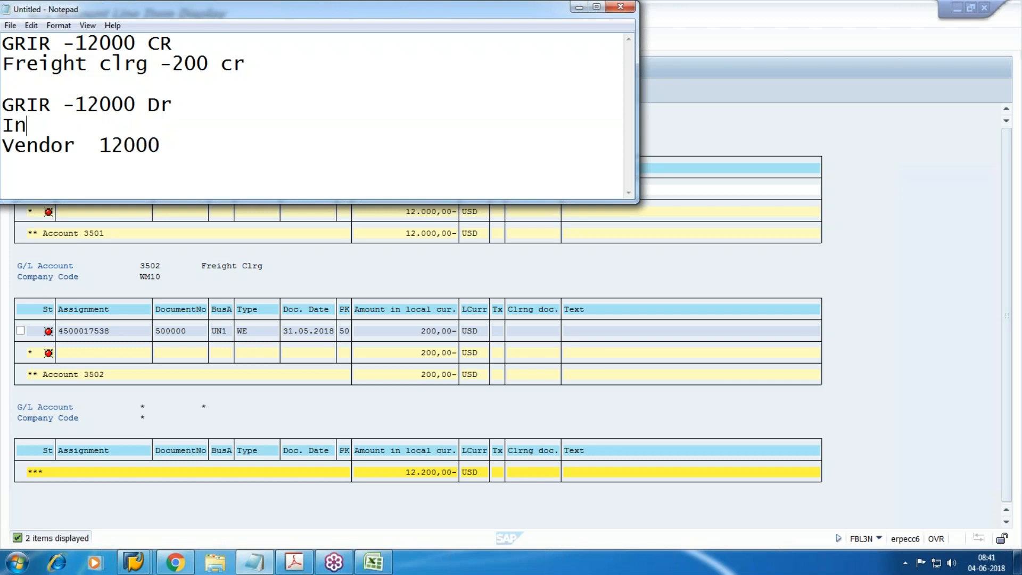
text(put Tax Dr)
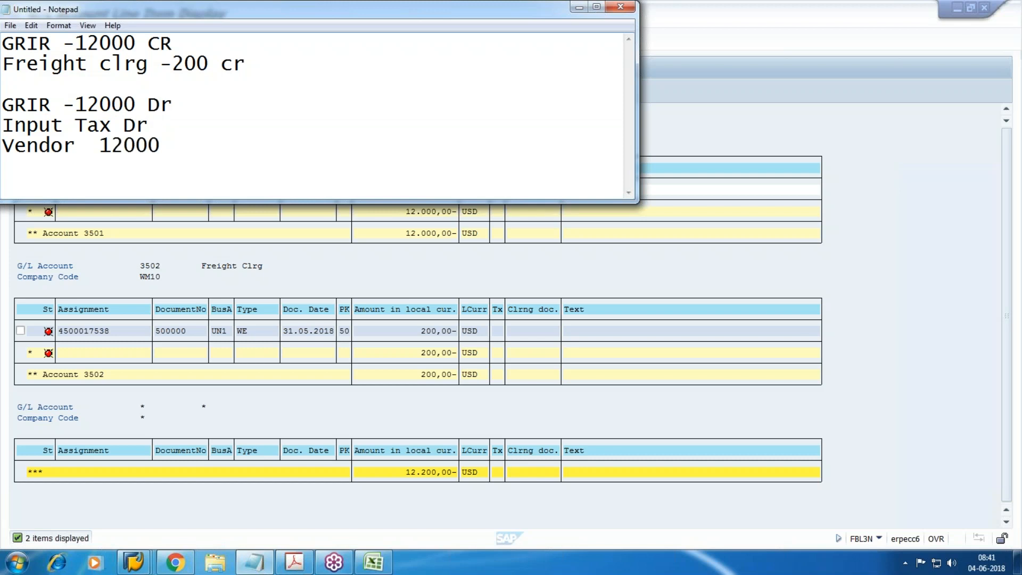
- Calculate 6 percent of 12000 in Calculator to get the input tax amount
key(super)
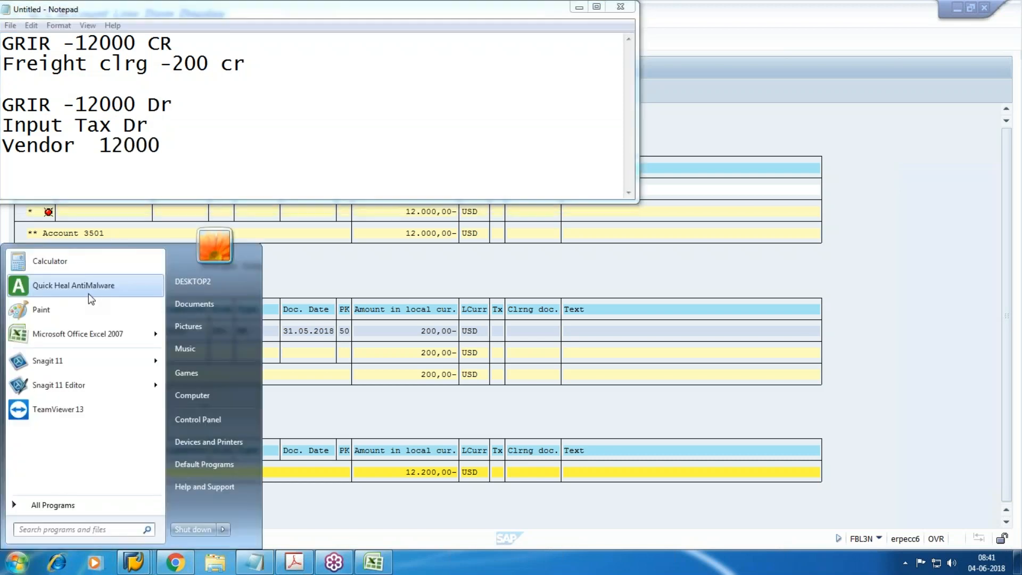
click(73, 262)
text(12000 * 6 / 10)
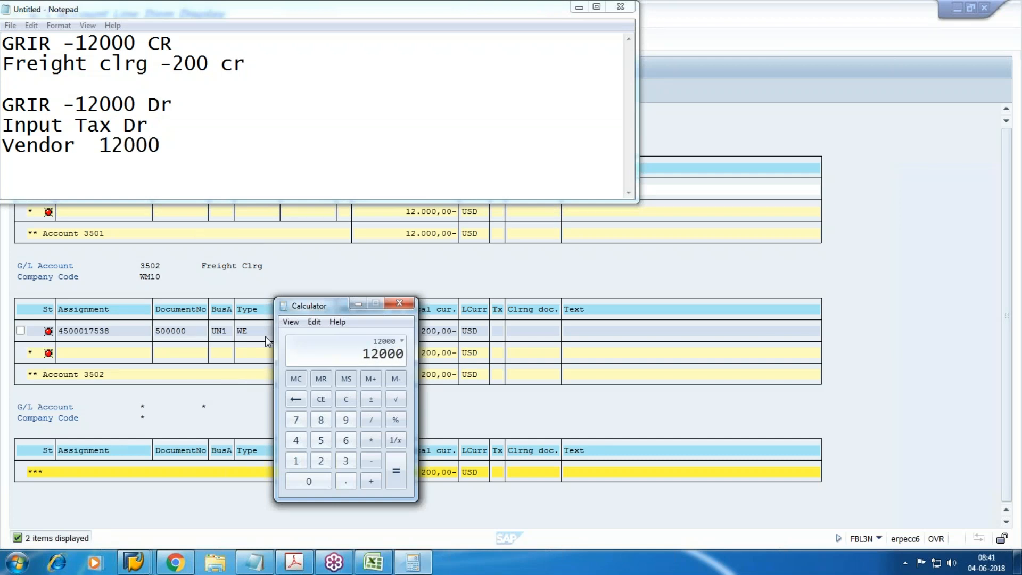
key(Return)
- In Notepad, append 720 to the Input Tax line and change the vendor amount to 12720
click(187, 126)
text(720)
key(BackSpace)
key(BackSpace)
key(BackSpace)
text(720)
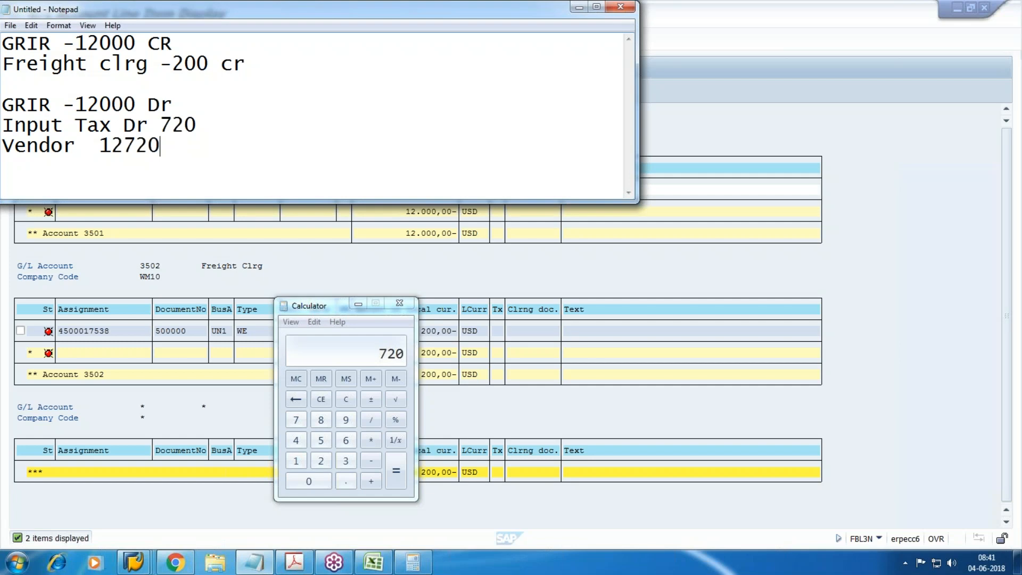
- Switch back to SAP, open a new session and start transaction MIRO in it
click(855, 235)
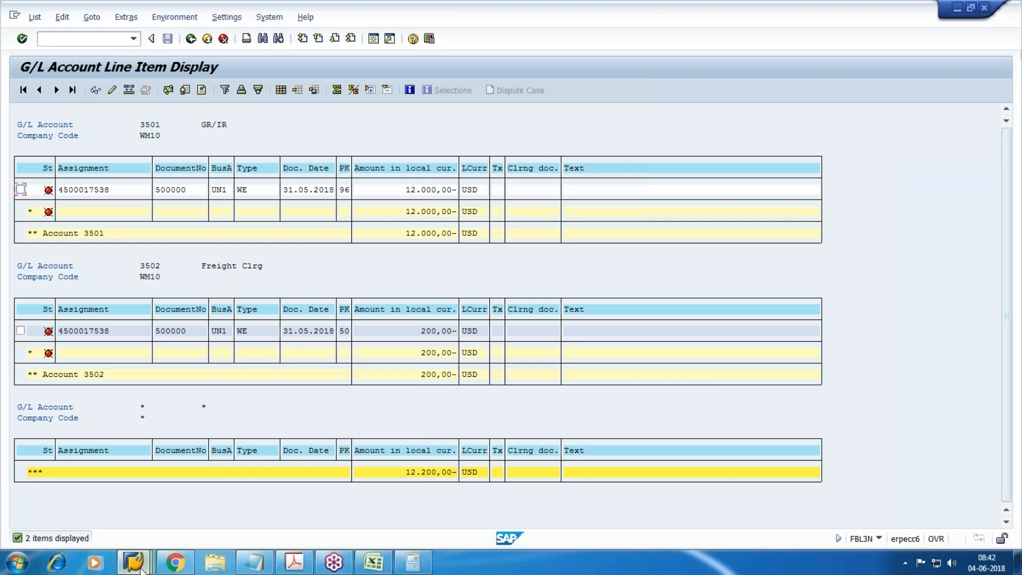
mouse_move(134, 562)
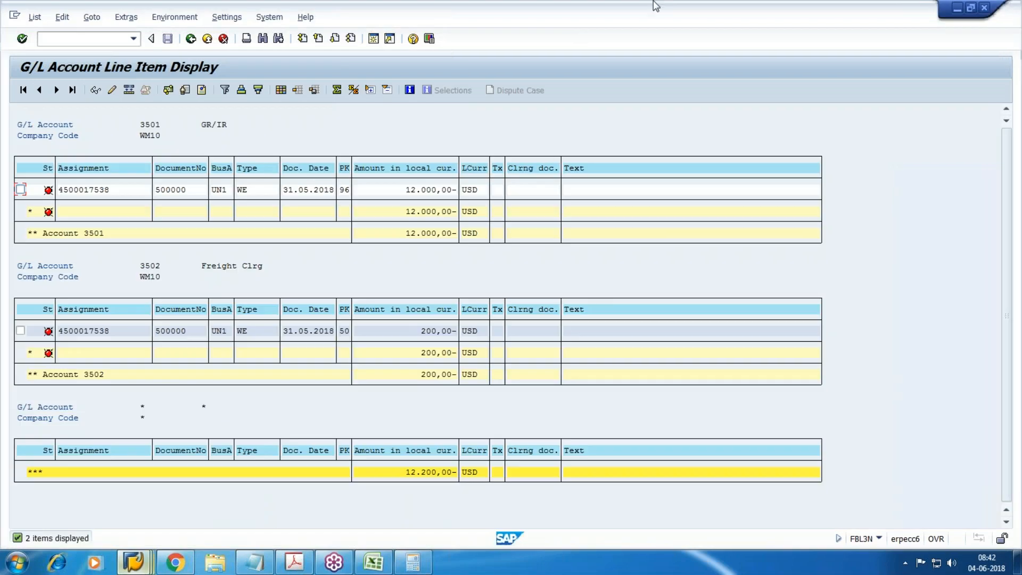
click(374, 39)
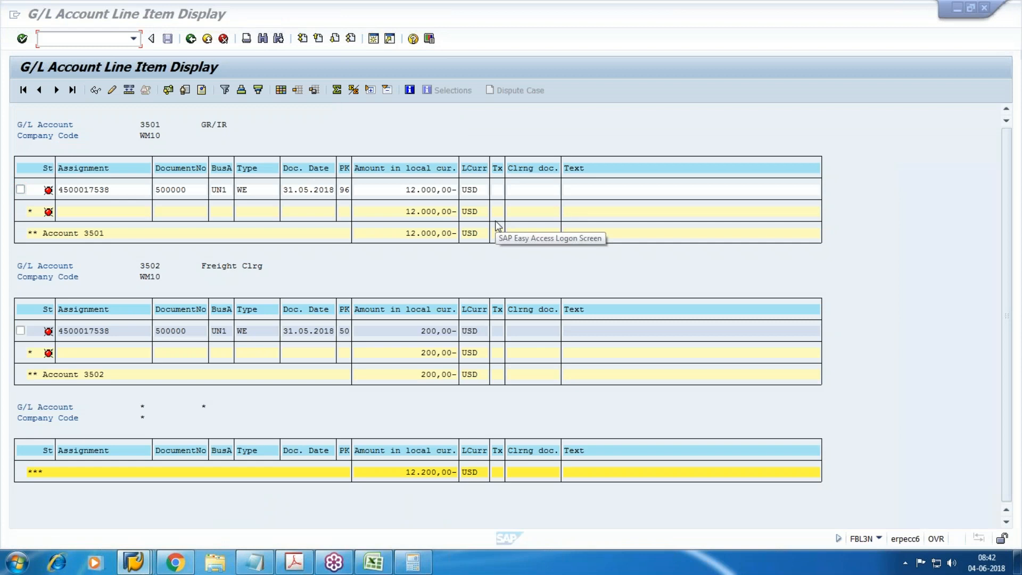
mouse_move(133, 562)
click(452, 517)
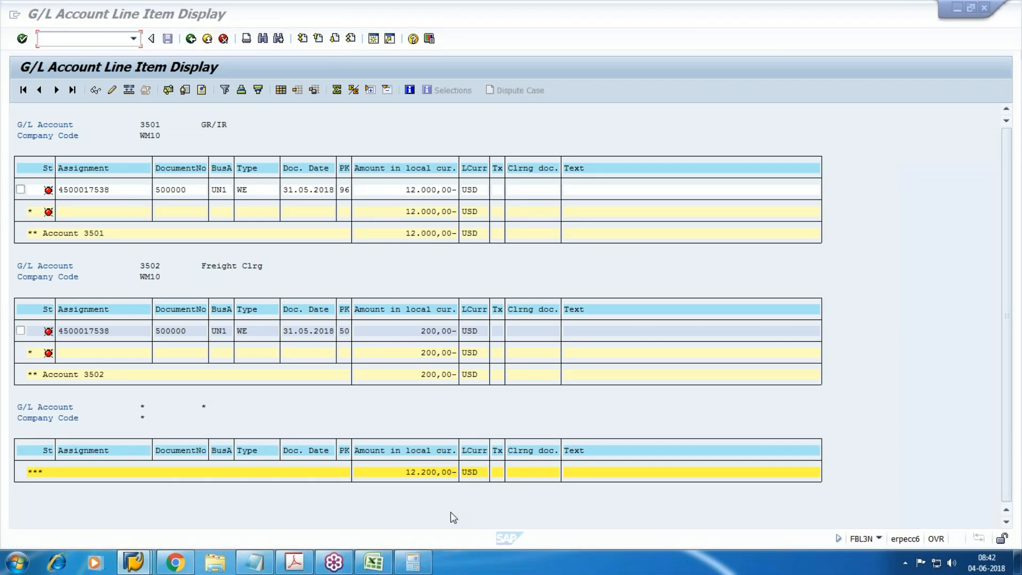
key(super+d)
click(134, 562)
click(488, 514)
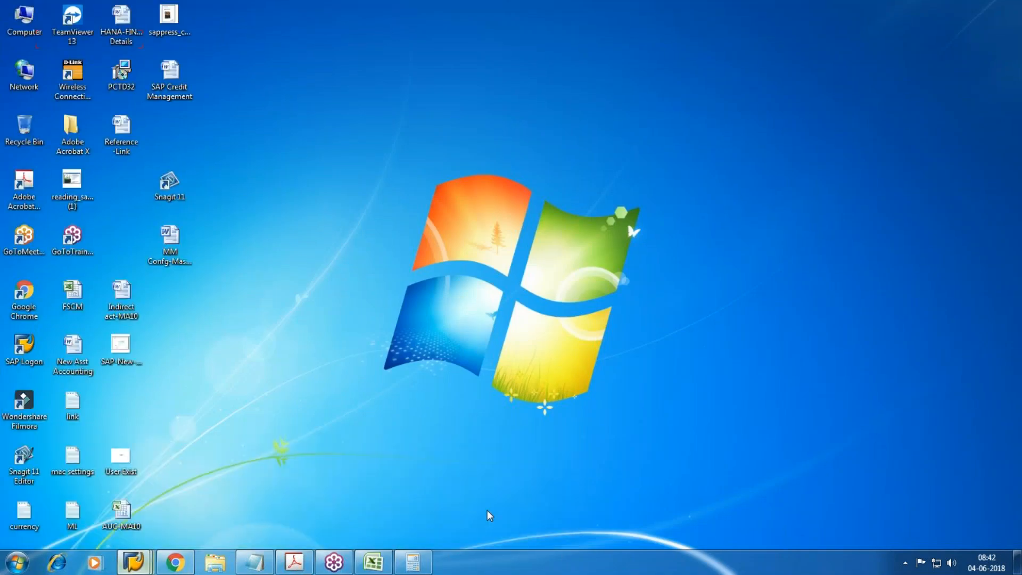
click(133, 561)
click(456, 504)
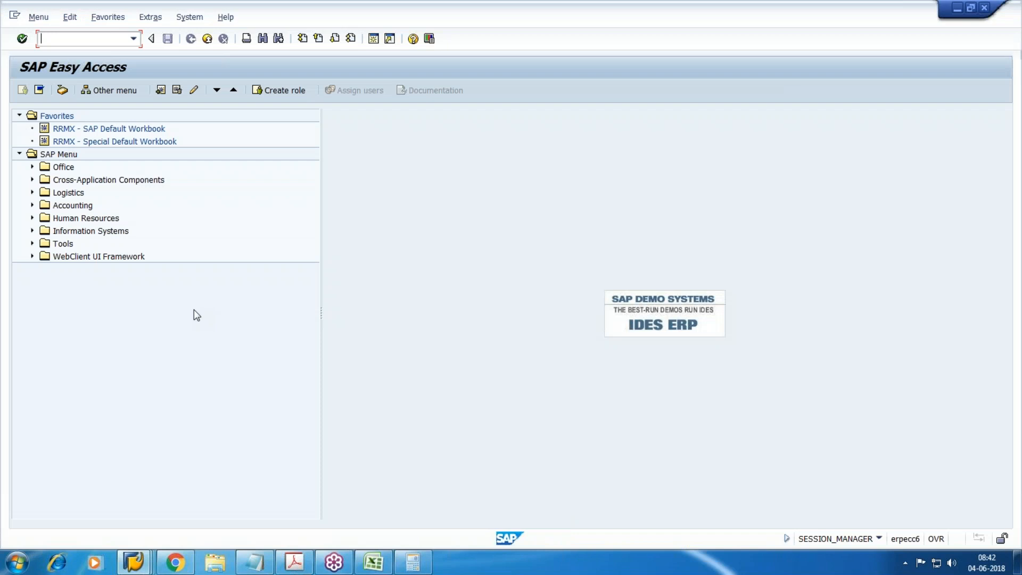
text(miro)
key(Return)
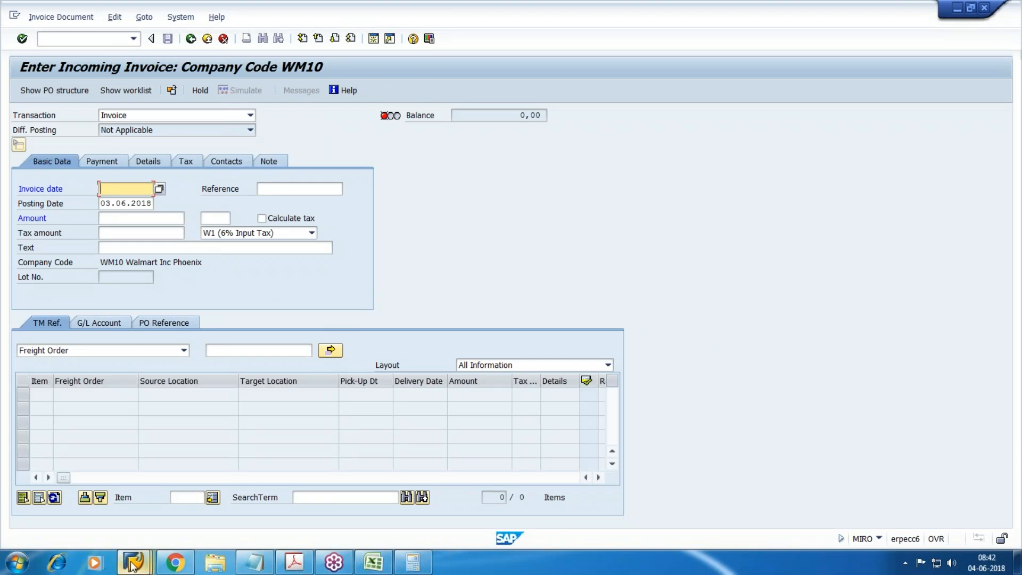
- Check the document date in the G/L line items and try to validate the incoming invoice with invoice date 31.05.2018
mouse_move(134, 562)
click(248, 512)
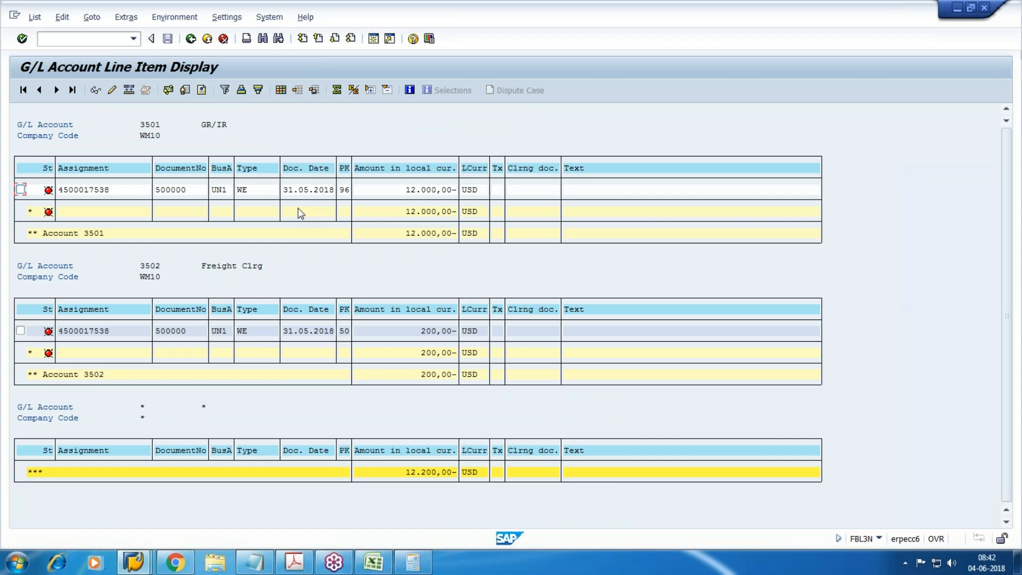
key(alt+Tab)
text(31.05.2018)
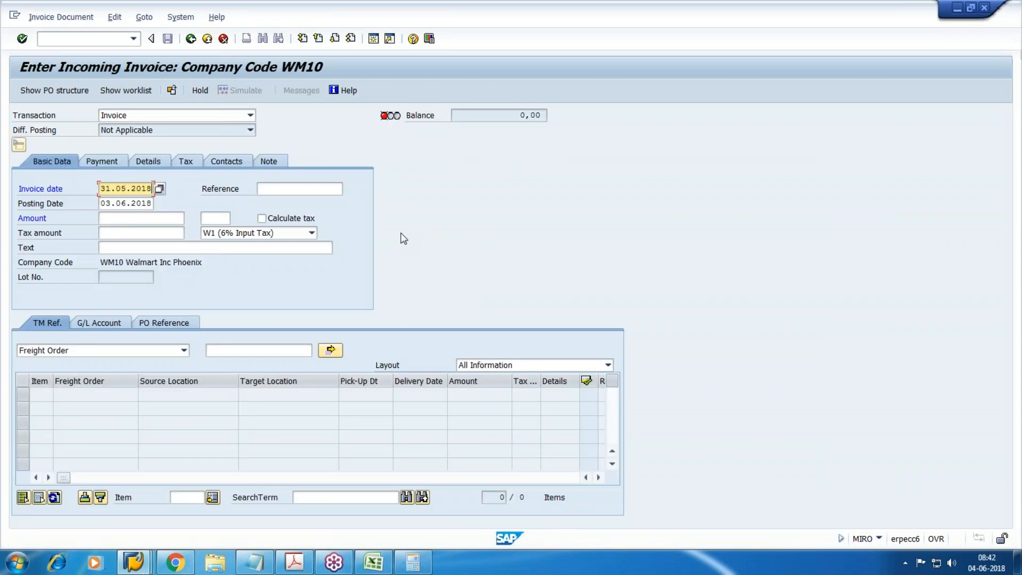
key(Tab)
key(Tab)
key(Tab)
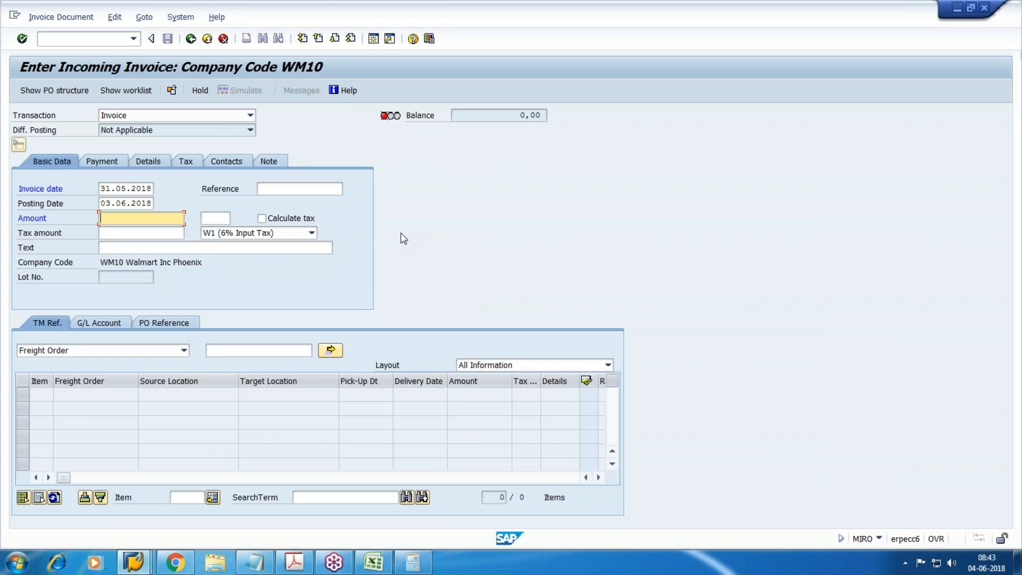
key(Return)
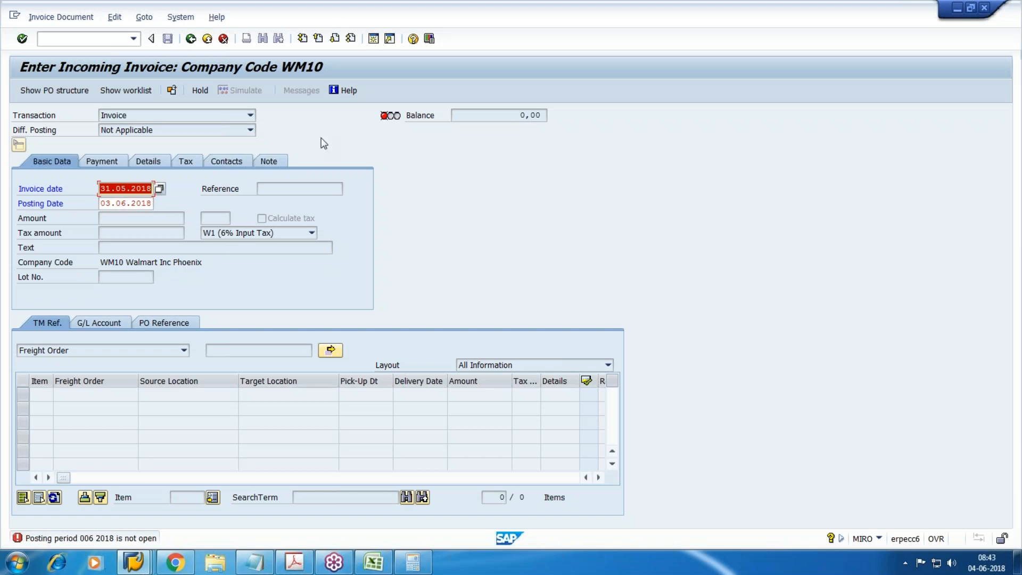
- Leave the invoice for the OB52 posting period overview and position the list at variant WM10
click(92, 43)
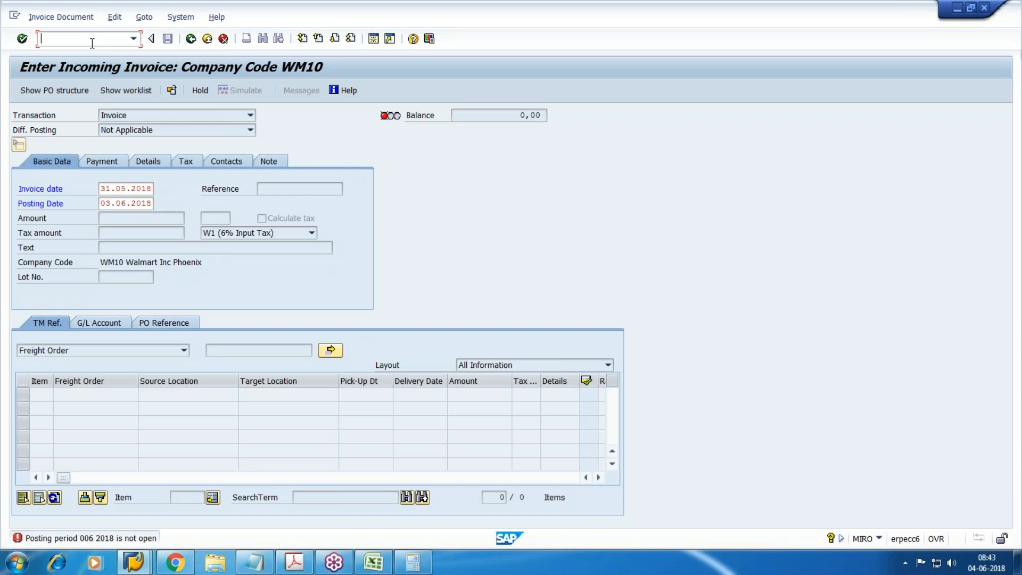
text(mmpv)
key(Return)
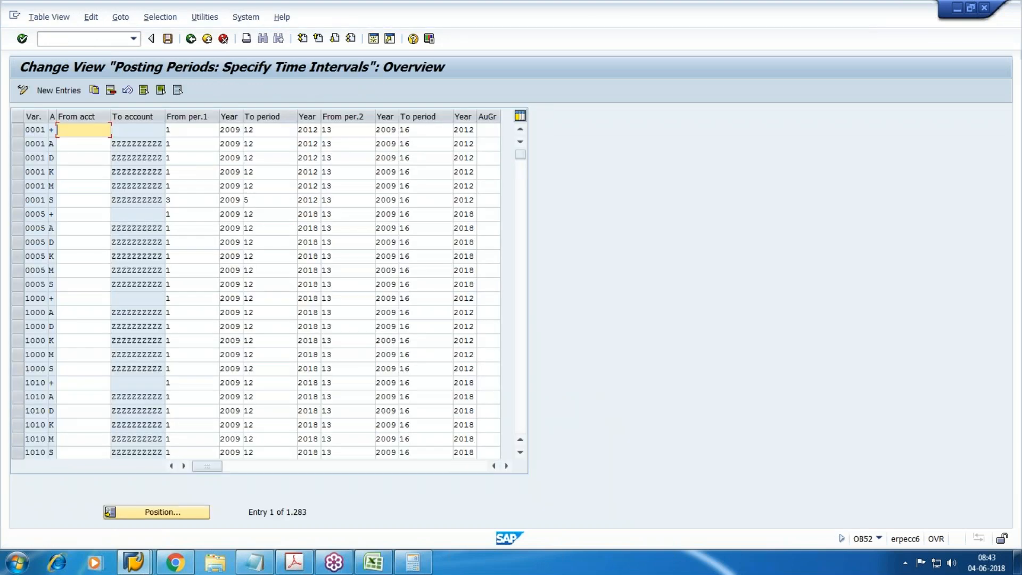
click(162, 512)
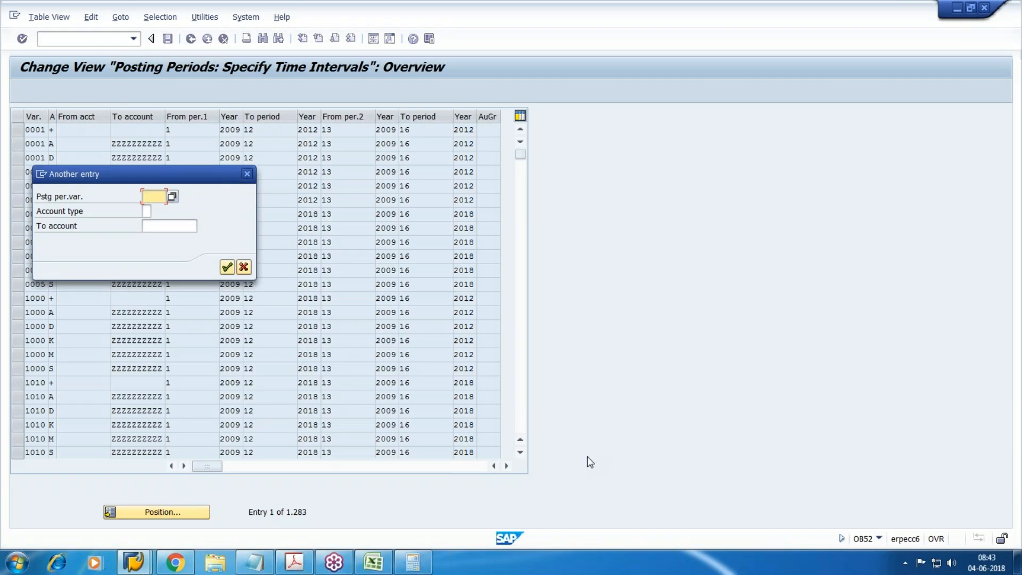
text(WM10)
key(Return)
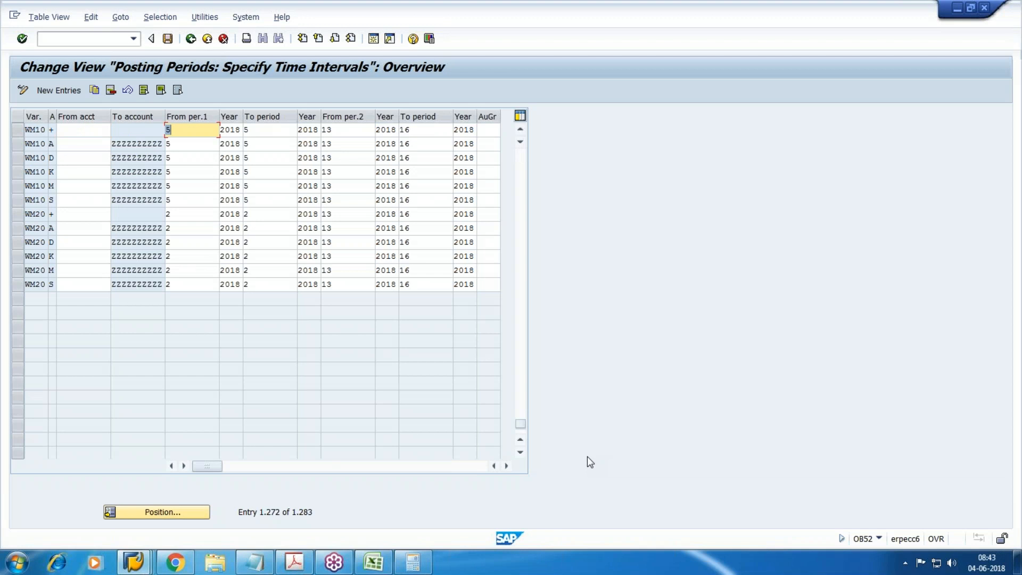
- Set the first interval of the WM10 "+" row to run from period 05 to period 06
text(06)
key(Tab)
key(Tab)
key(shift+Tab)
key(shift+Tab)
key(Tab)
key(Tab)
text(06)
key(shift+Tab)
key(shift+Tab)
text(05)
key(Tab)
key(Tab)
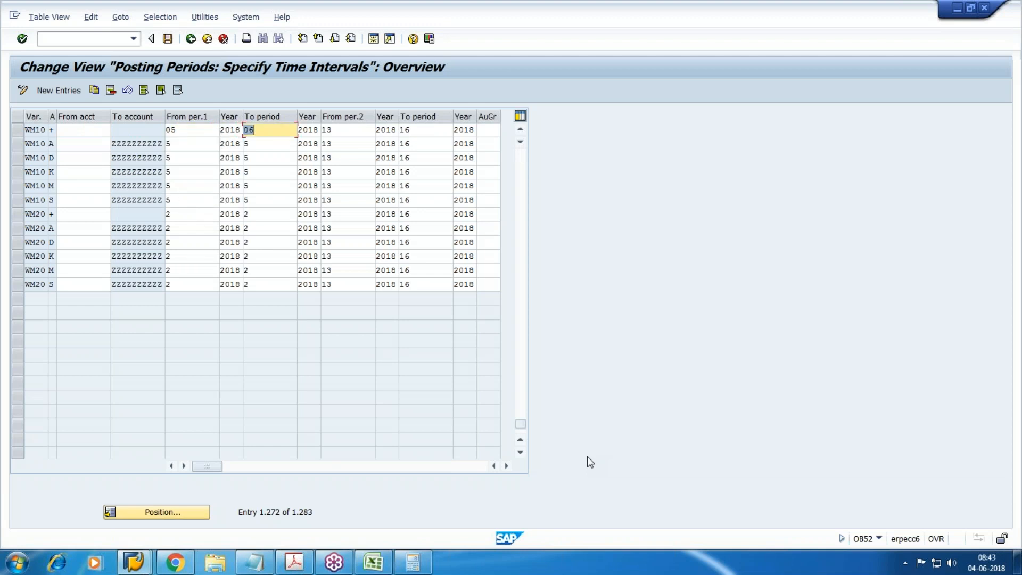
- Set the first To period to 06 for the WM10 account types A, D, K, M and S
key(Down)
text(06)
key(Down)
key(Delete)
text(06)
key(Down)
key(Delete)
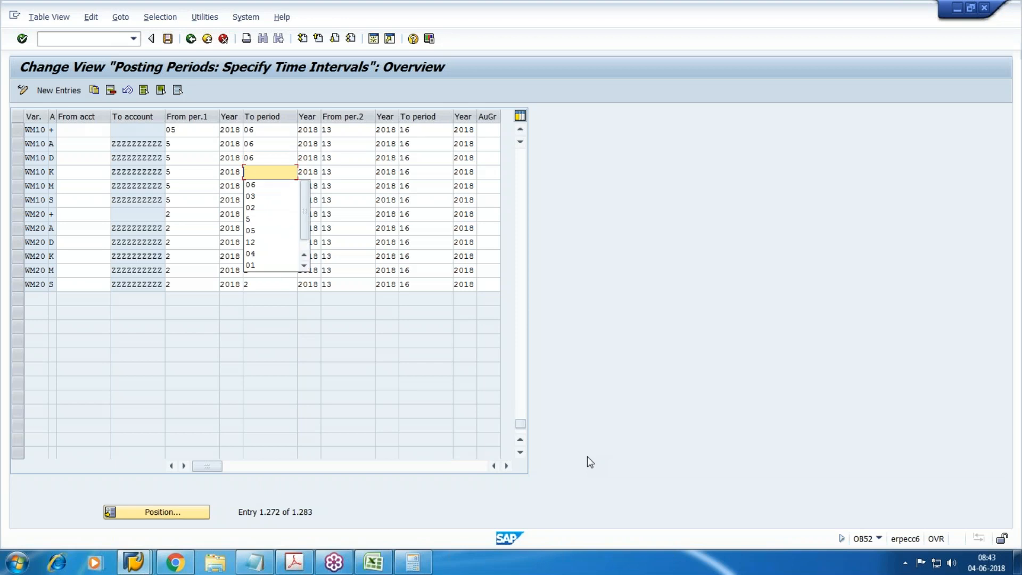
text(06)
key(Down)
key(Delete)
text(06)
key(Down)
key(Delete)
text(06)
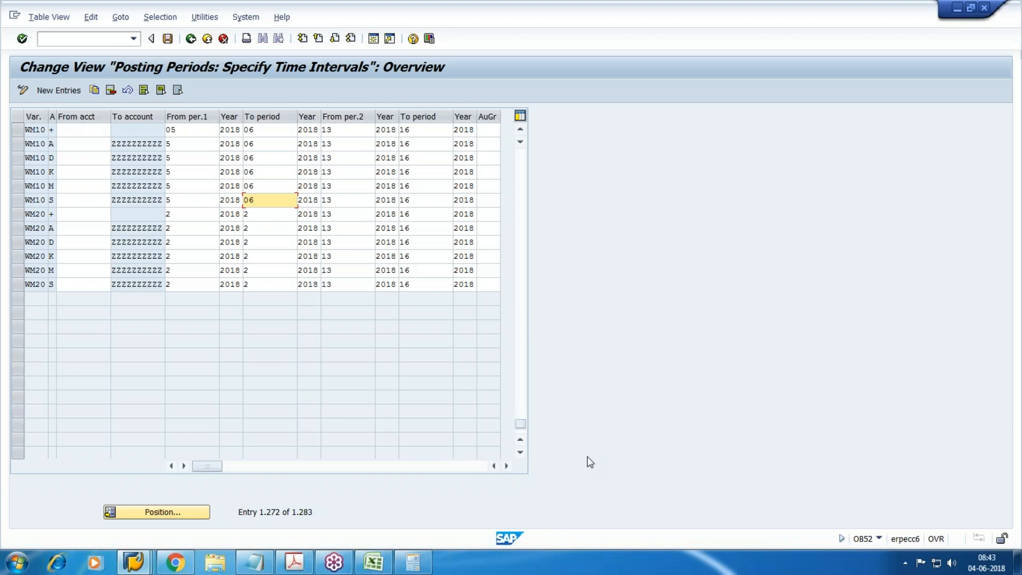
- Set the first To period to 03 in all WM20 rows and save the posting periods
key(Down)
key(Delete)
text(03)
key(Down)
key(Delete)
text(03)
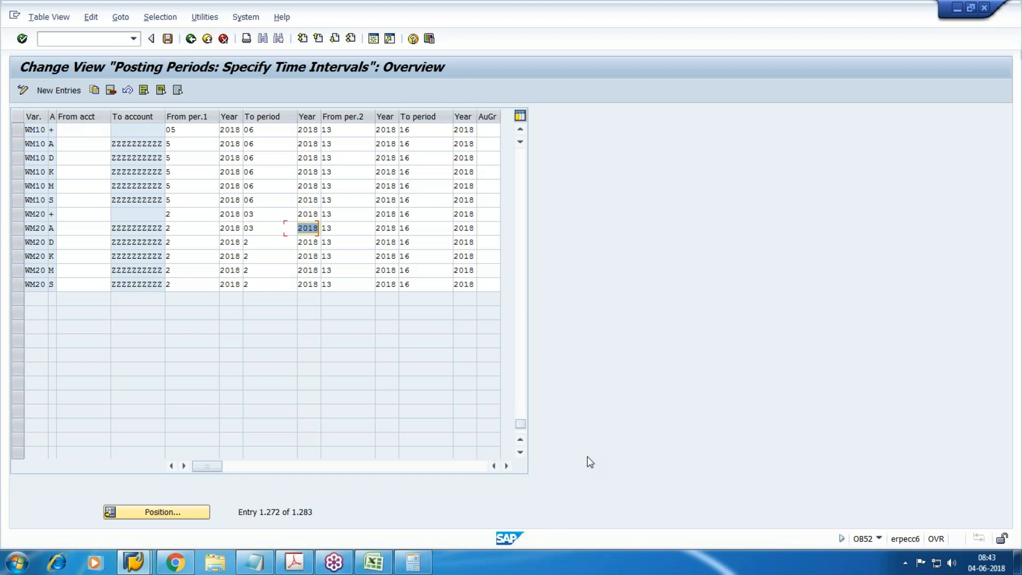
key(Down)
key(Delete)
text(03)
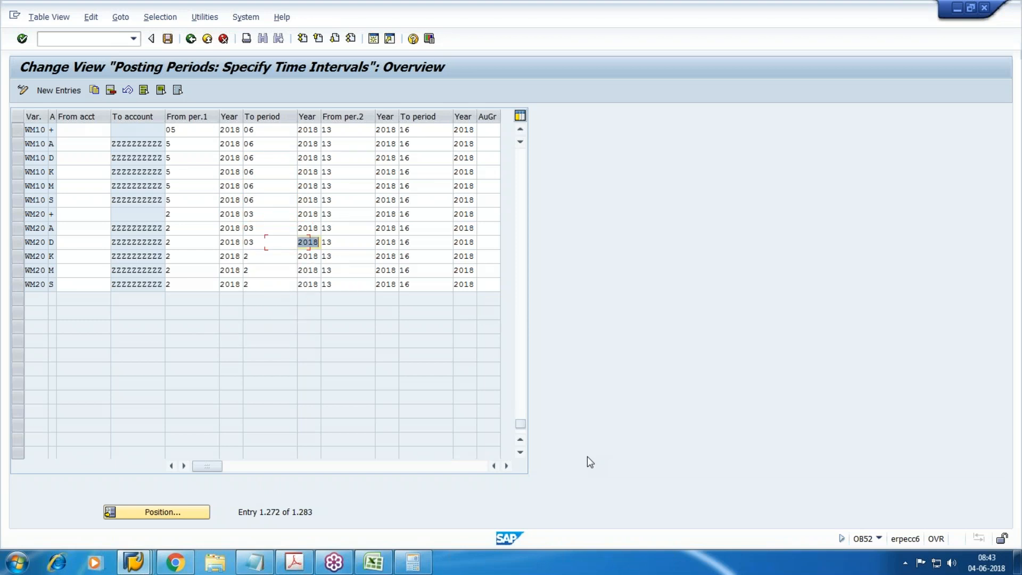
key(Down)
key(BackSpace)
text(03)
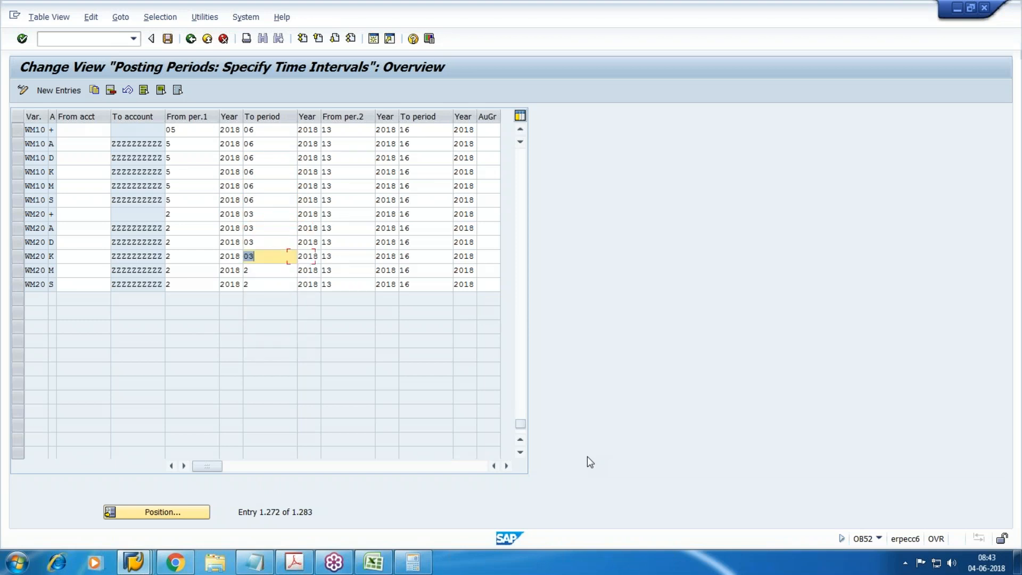
key(Down)
key(BackSpace)
text(03)
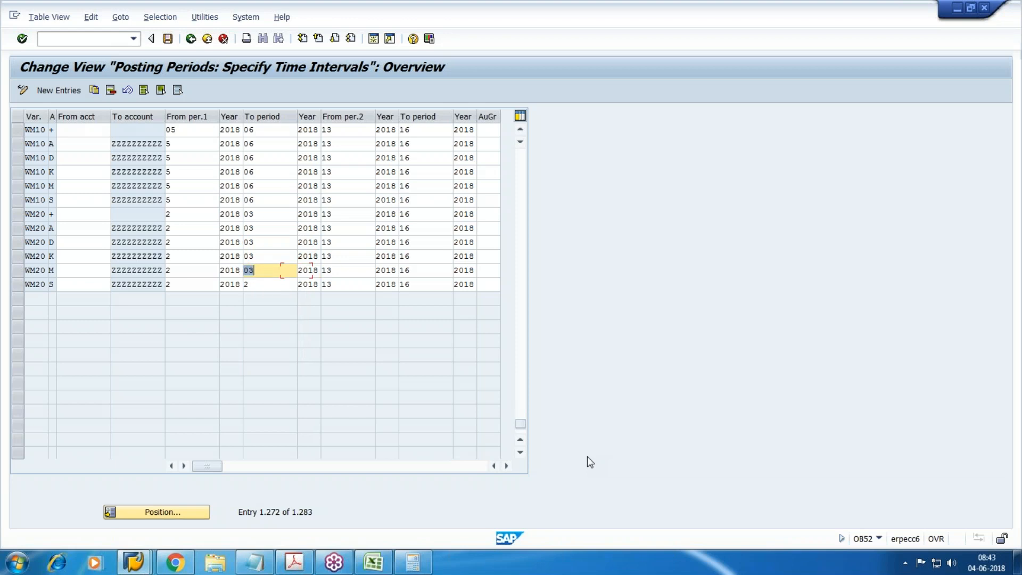
key(Down)
key(BackSpace)
text(03)
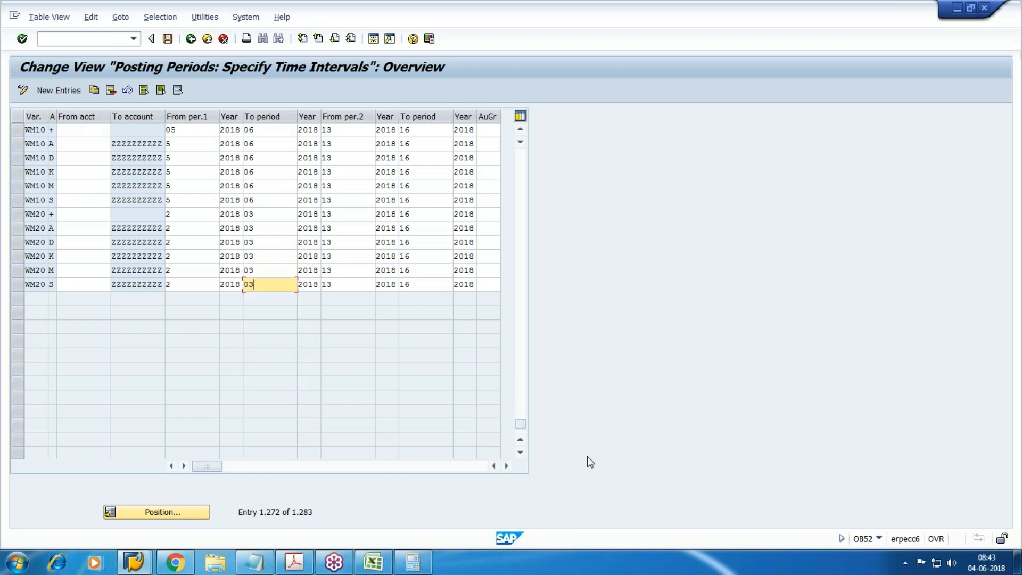
key(Down)
key(ctrl+s)
key(Return)
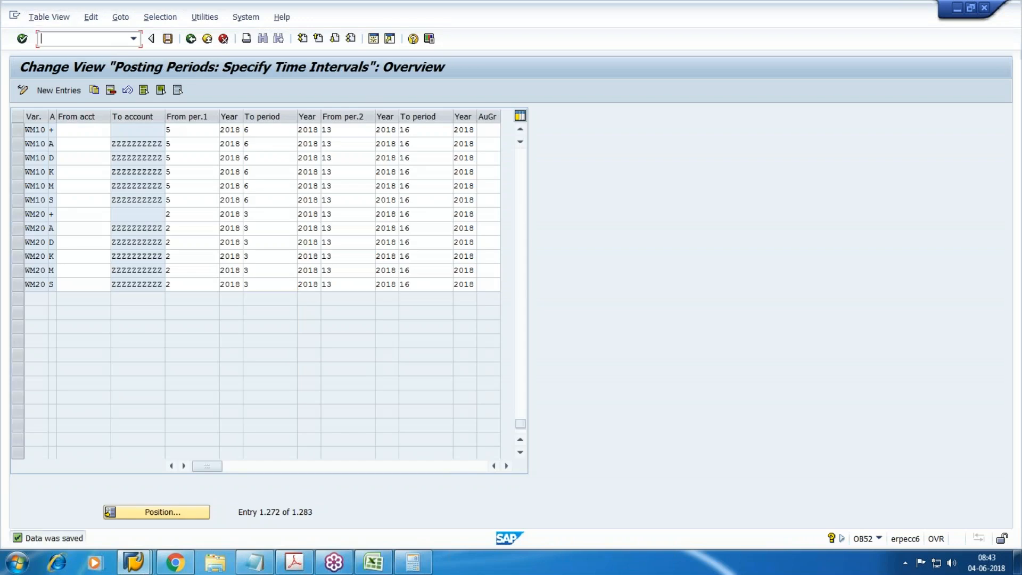
- Start MIRO again, enter invoice date 31.05.2018, turn on Calculate tax and validate the invoice header
text(/nmiro)
key(Return)
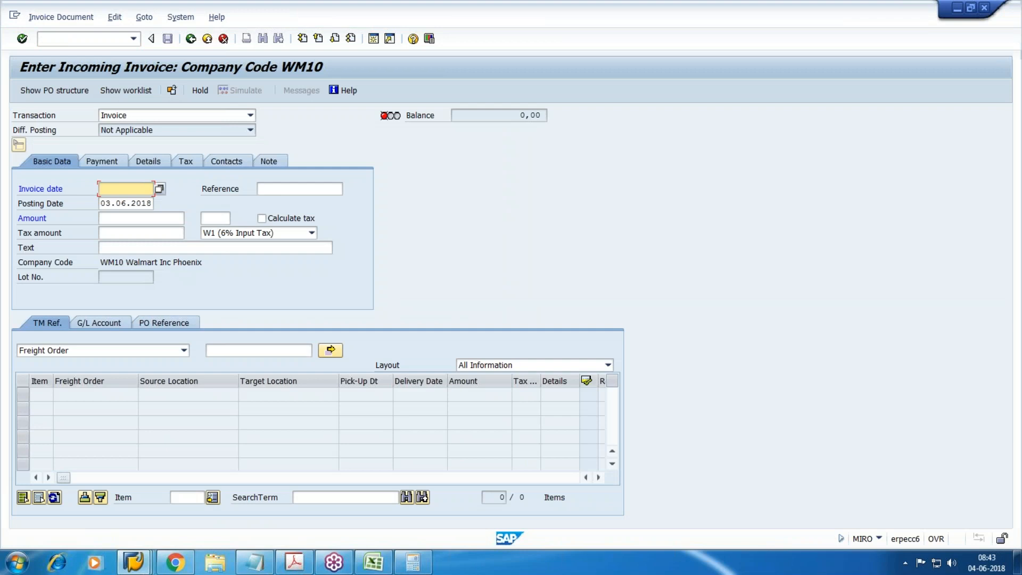
text(31.05.2018)
key(Tab)
key(Tab)
key(Tab)
key(Tab)
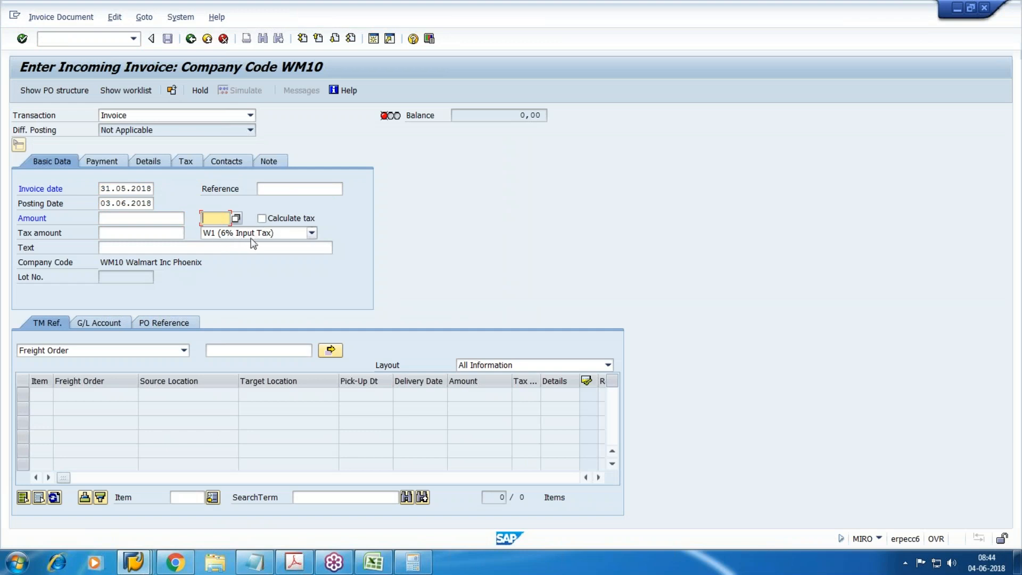
click(266, 217)
key(Return)
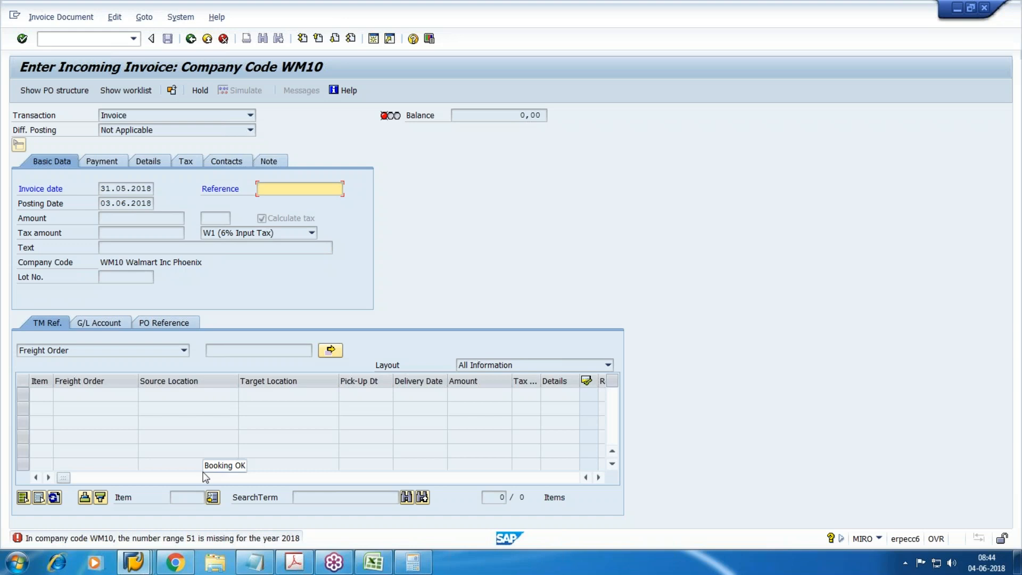
- Start FBN1 in a separate session and open the accounting document number intervals of company code WM10 for editing
click(373, 40)
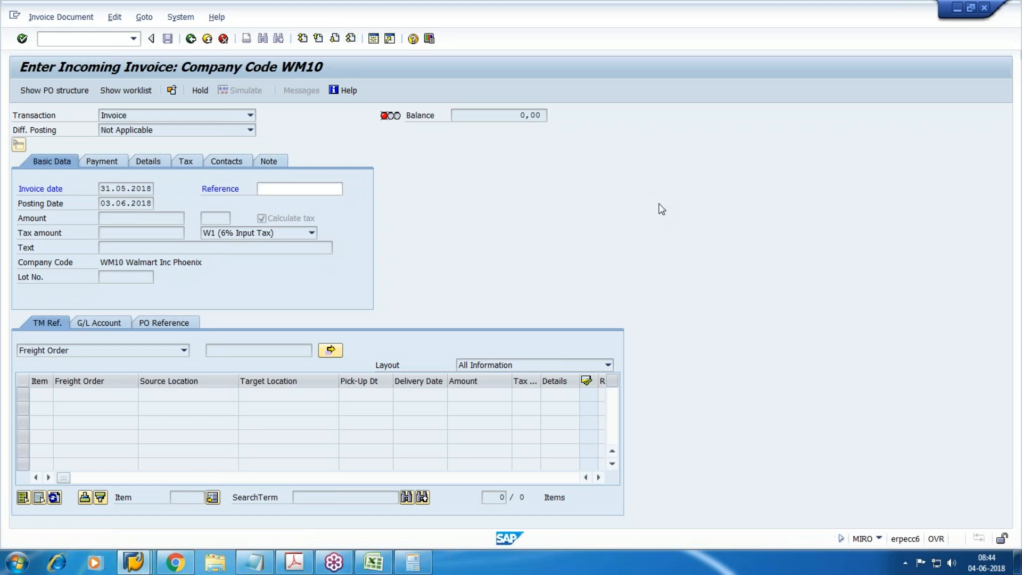
key(F3)
text(fbn1)
key(Return)
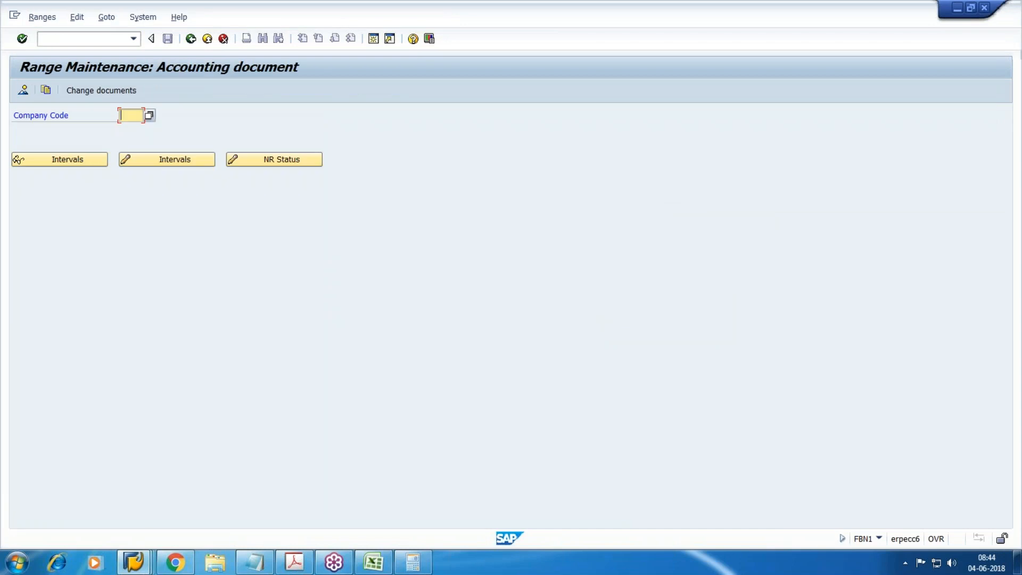
text(WM10)
click(171, 161)
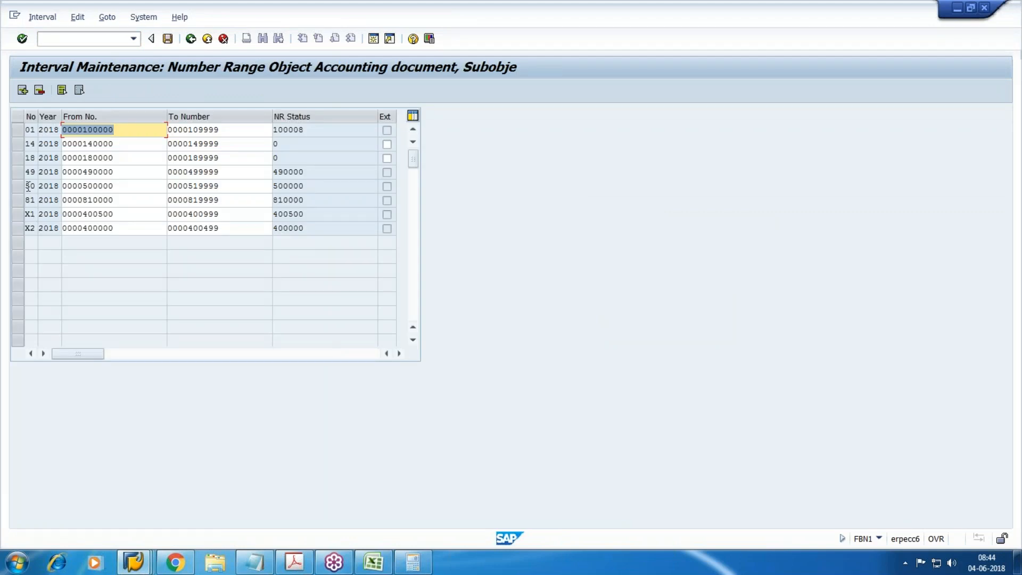
- Insert a new interval with number 51 and year 2018
click(22, 90)
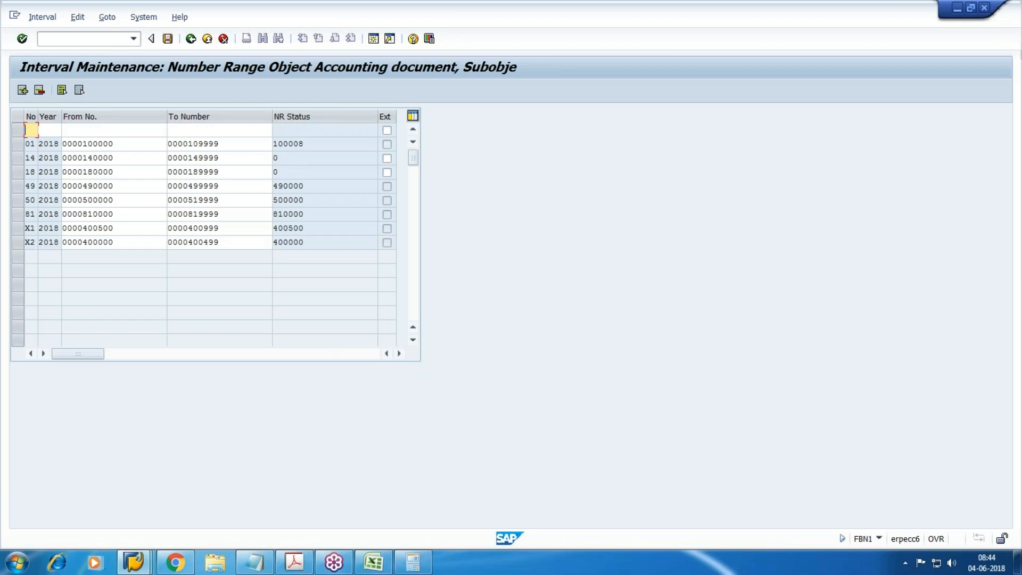
text(51)
key(Tab)
text(2018)
key(Tab)
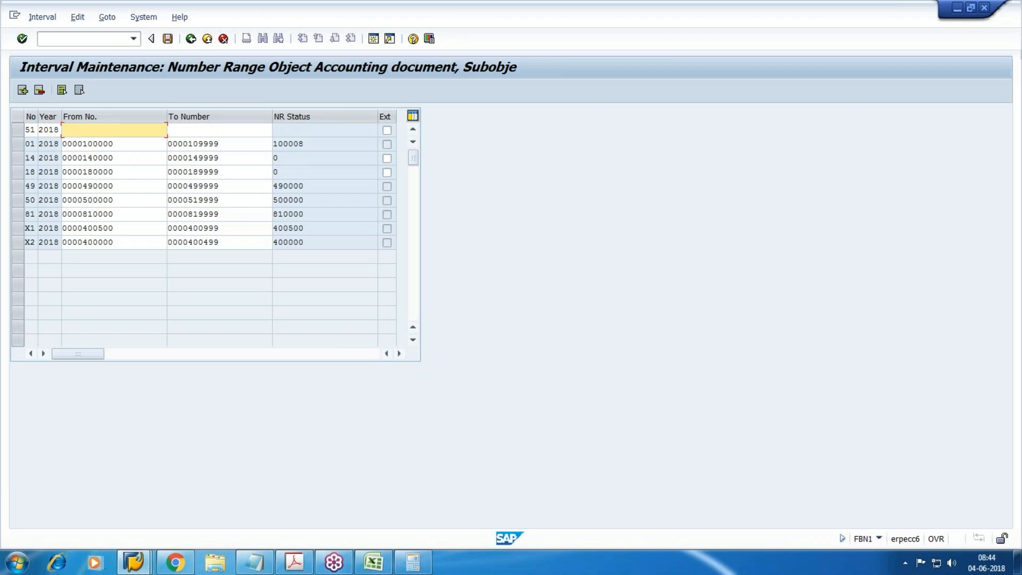
- Open another SAP session and start document type maintenance with OBA7
click(373, 40)
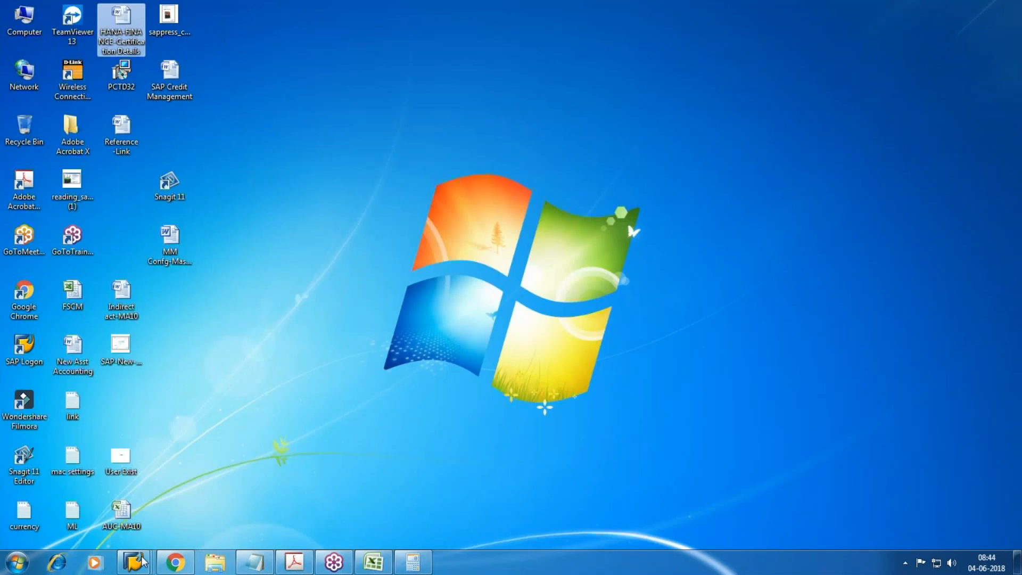
click(143, 563)
click(707, 496)
mouse_move(140, 563)
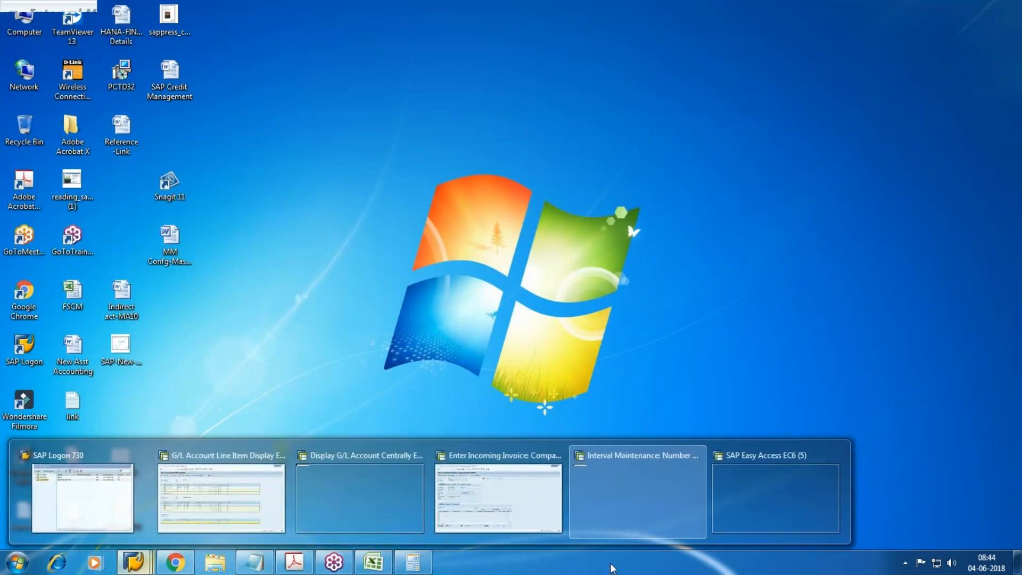
click(772, 505)
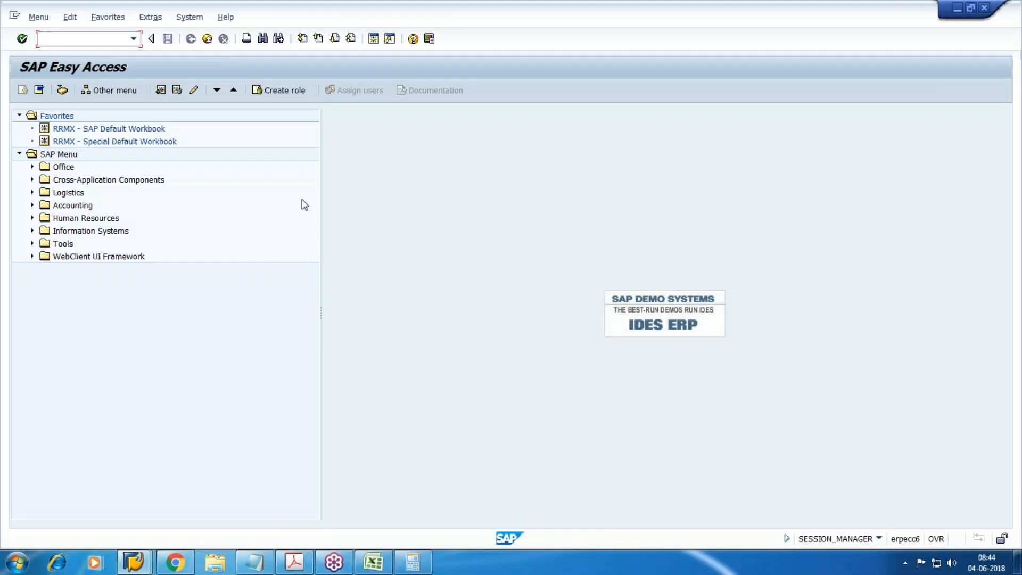
text(xd)
key(BackSpace)
key(BackSpace)
text(oba7)
key(Return)
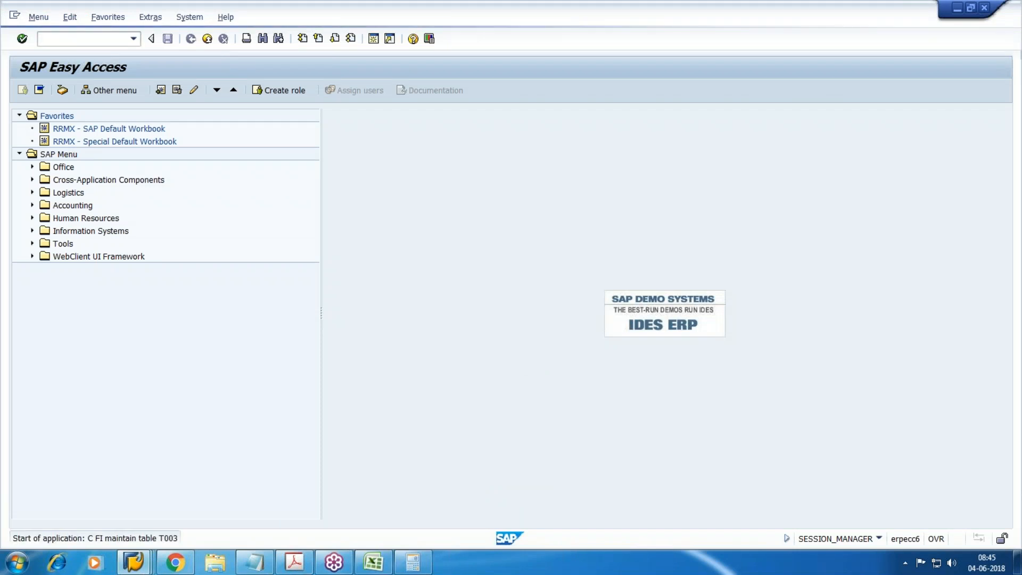
- Locate document type RE and examine its details for the assigned number range
click(193, 512)
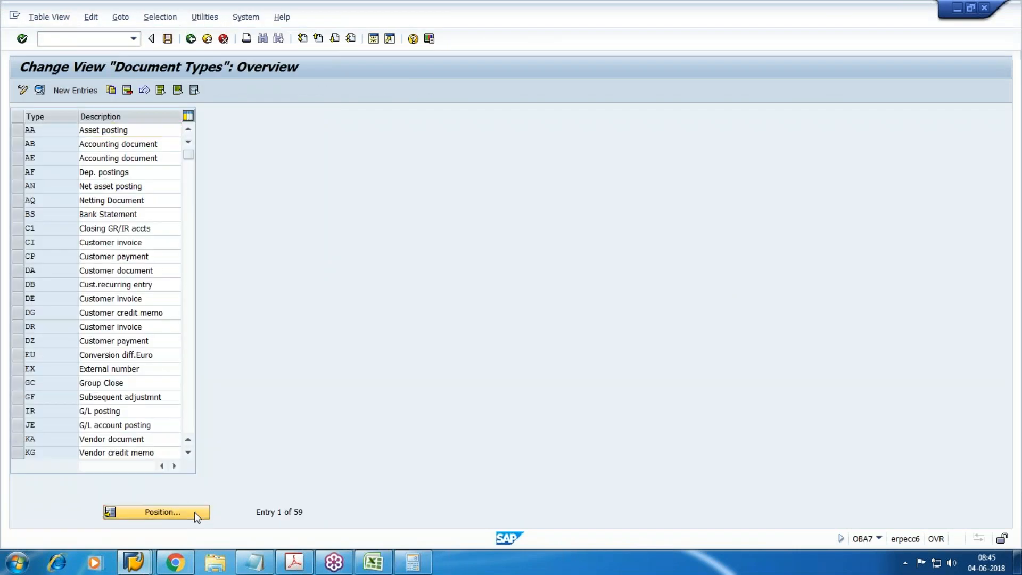
text(re)
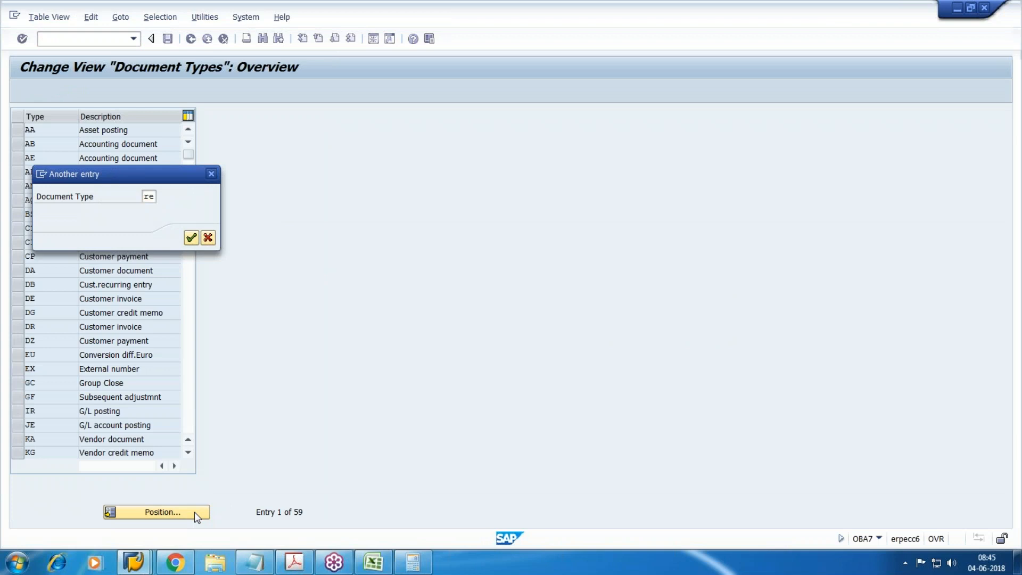
key(Return)
click(17, 130)
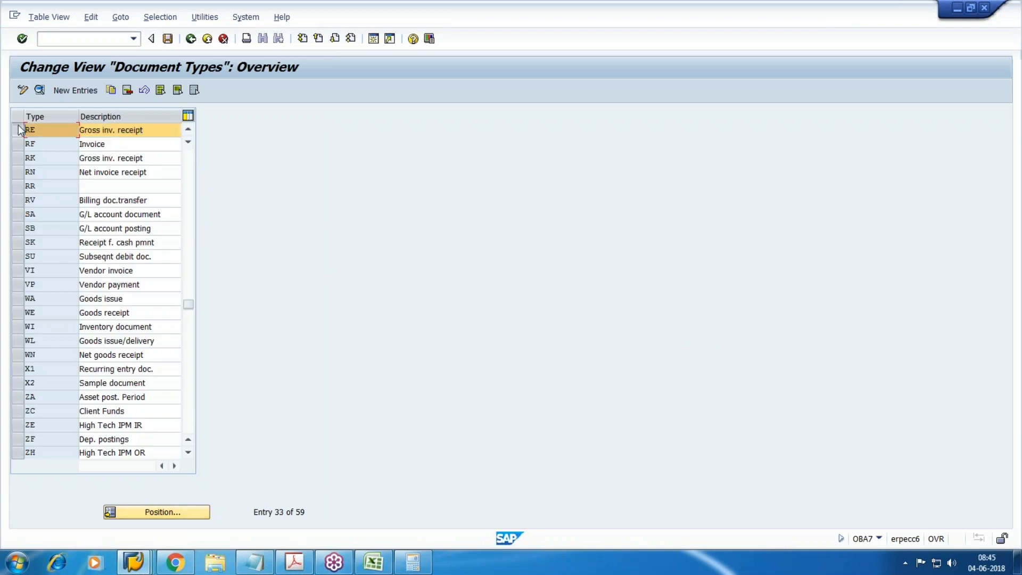
click(38, 90)
click(191, 39)
click(18, 133)
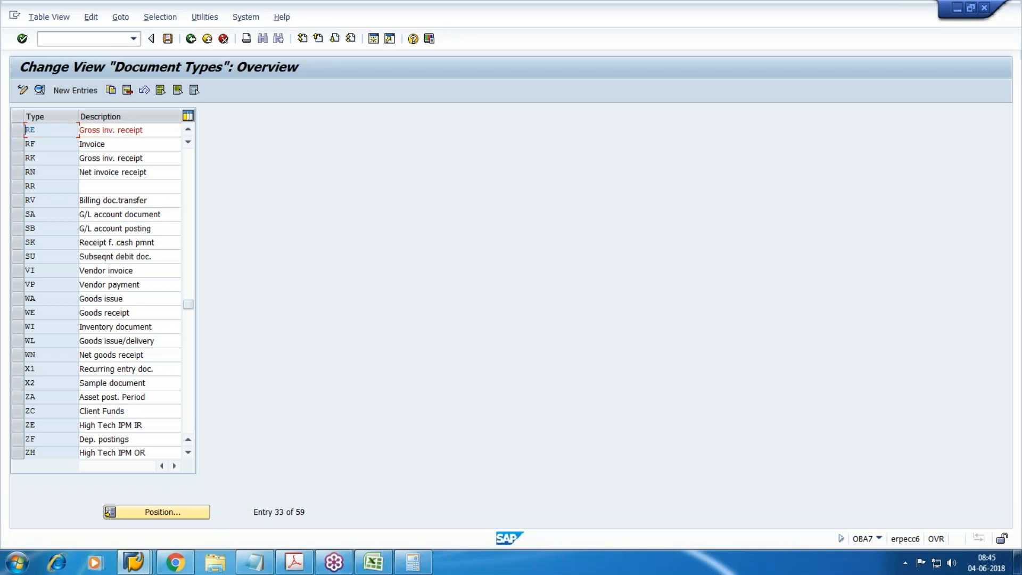
- Locate document type KR, examine its assigned number range, and leave document type maintenance
click(188, 510)
text(ke)
text(r)
key(Return)
double_click(123, 131)
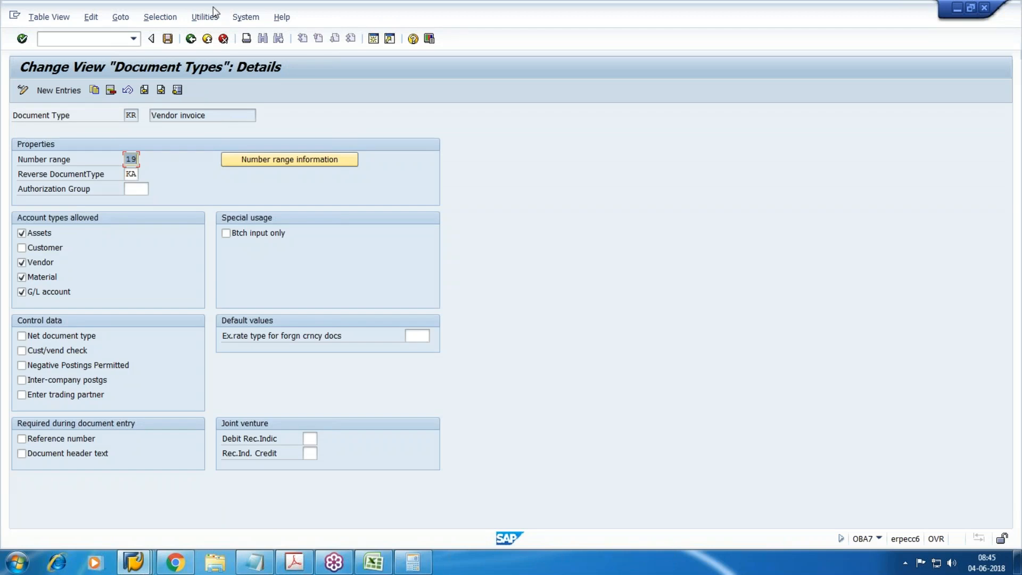
click(207, 38)
click(207, 39)
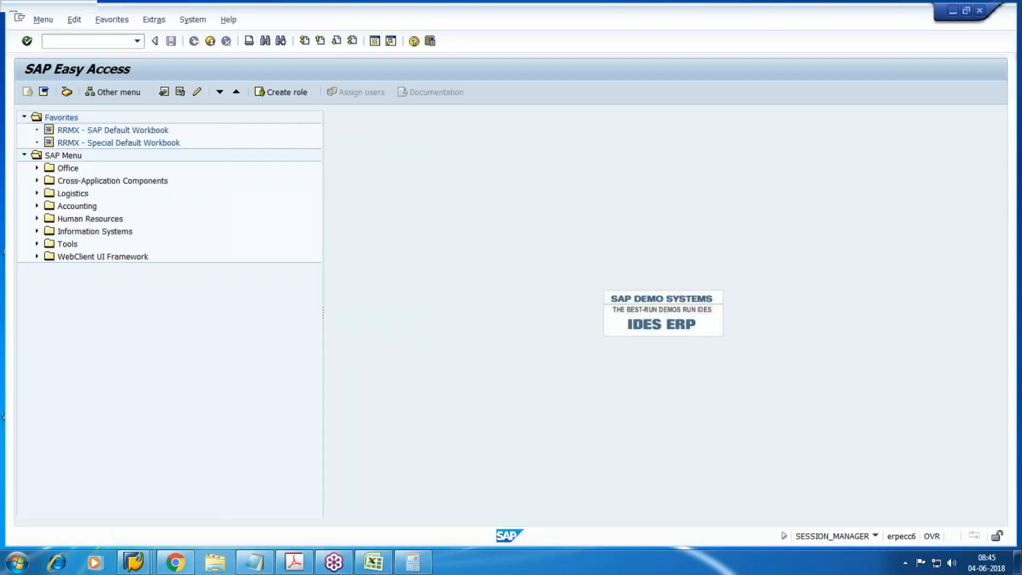
- Return to the WM10 interval maintenance session and set interval 51 to run from 510000 to 519999
click(134, 562)
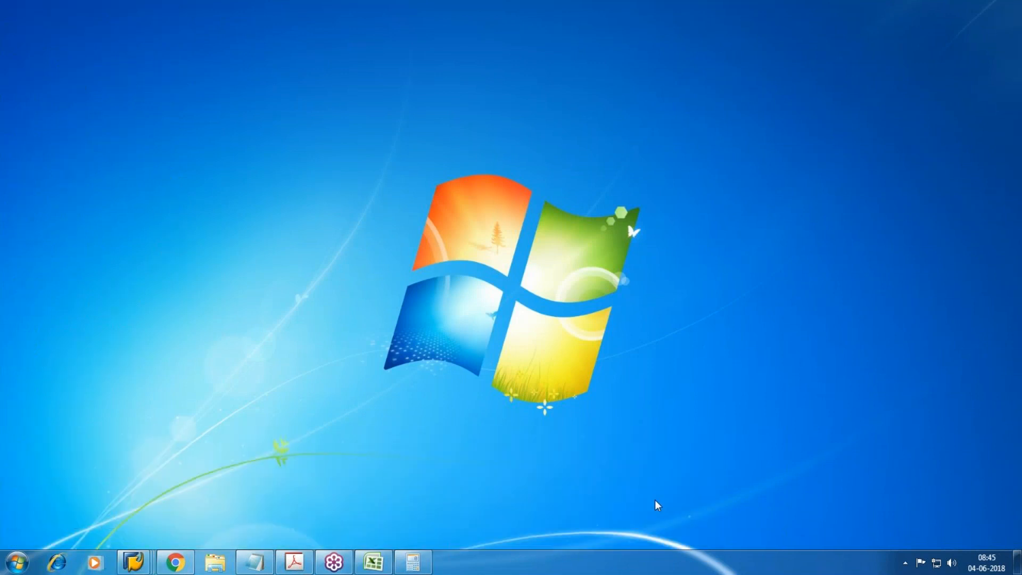
mouse_move(125, 565)
click(660, 513)
text(51)
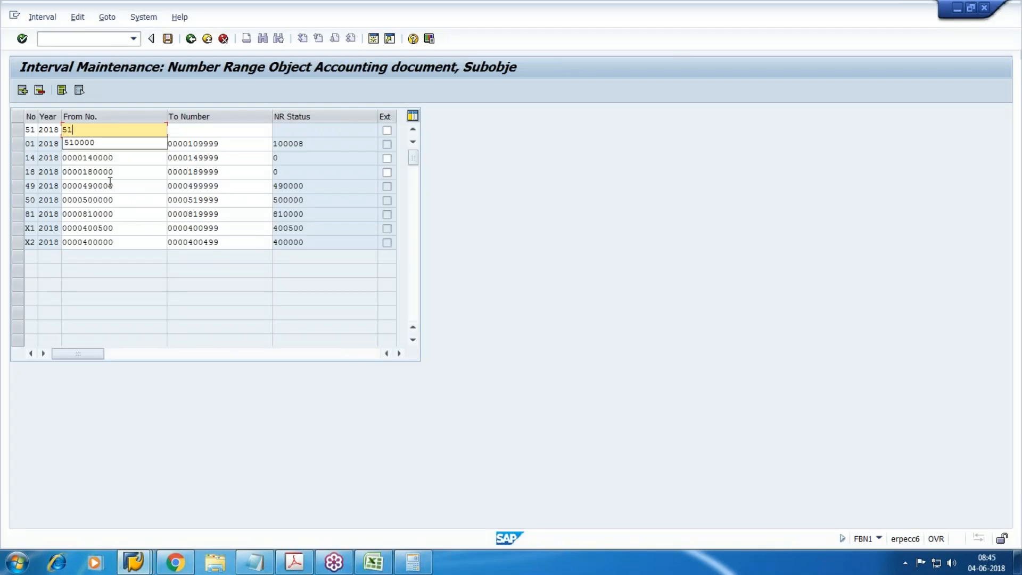
key(Down)
key(Return)
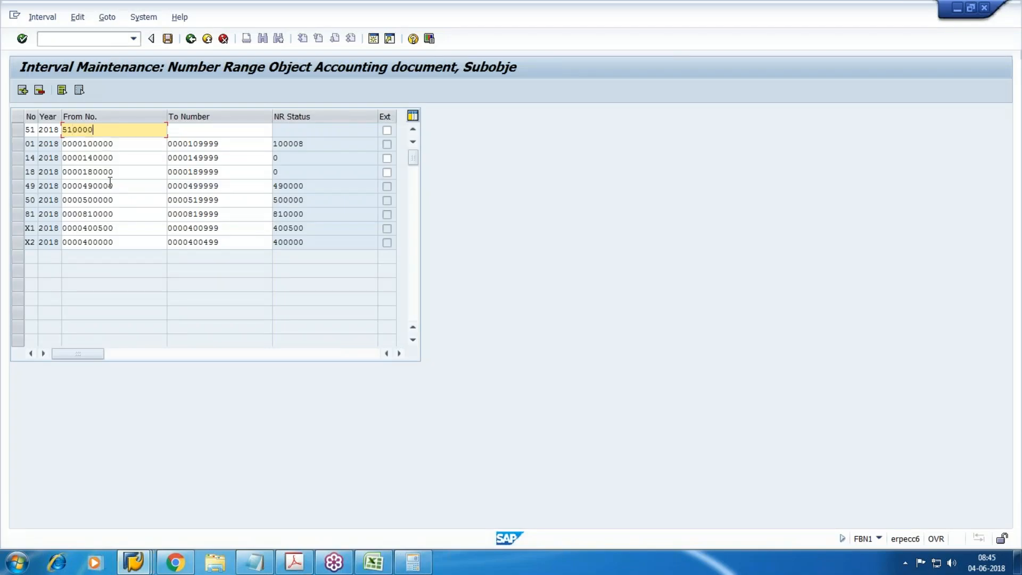
key(Tab)
text(51)
key(Down)
key(Return)
key(Return)
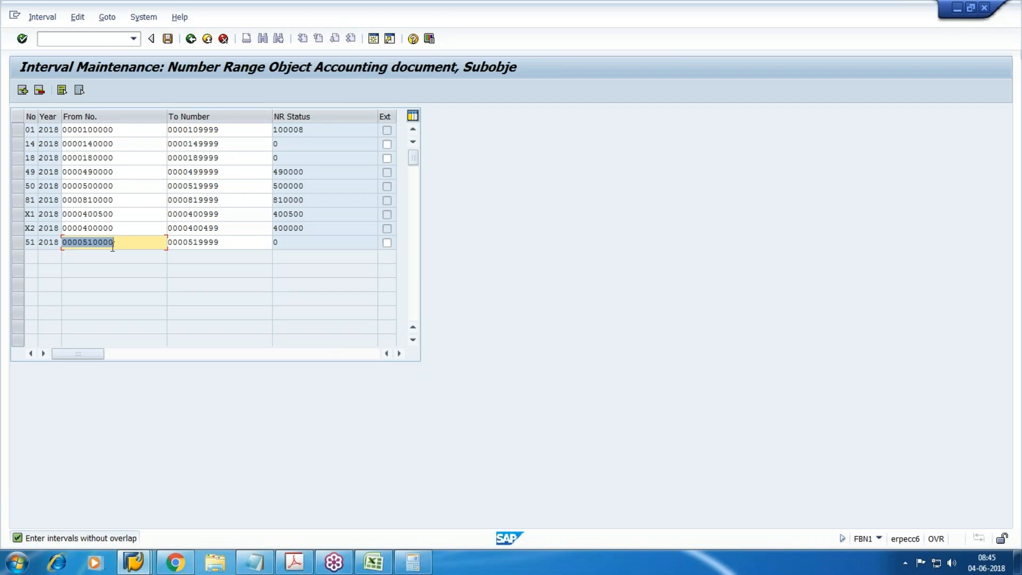
- Try entering 510000 and 519999 again as the limits of interval 51 and validate the entry
key(BackSpace)
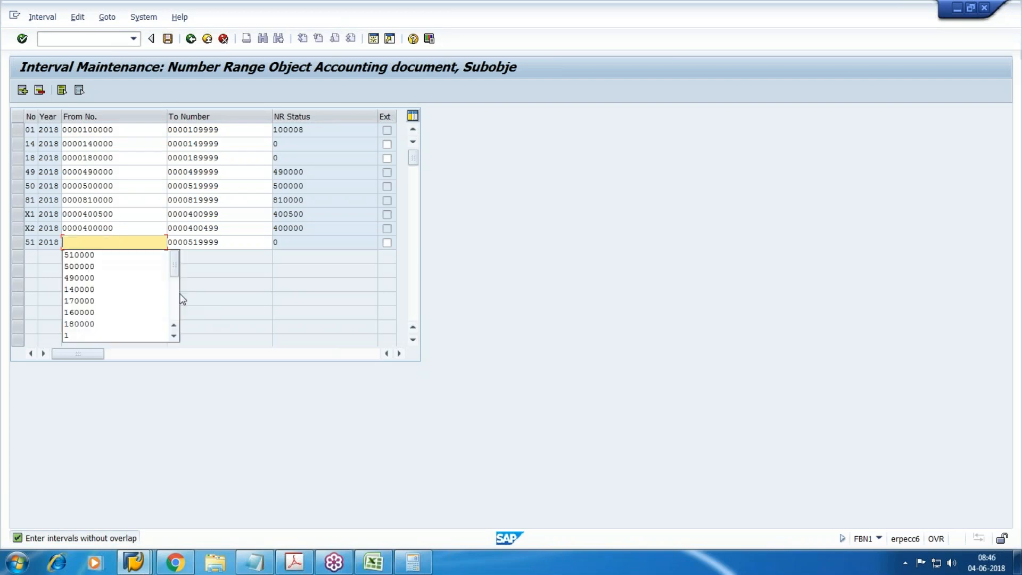
text(51)
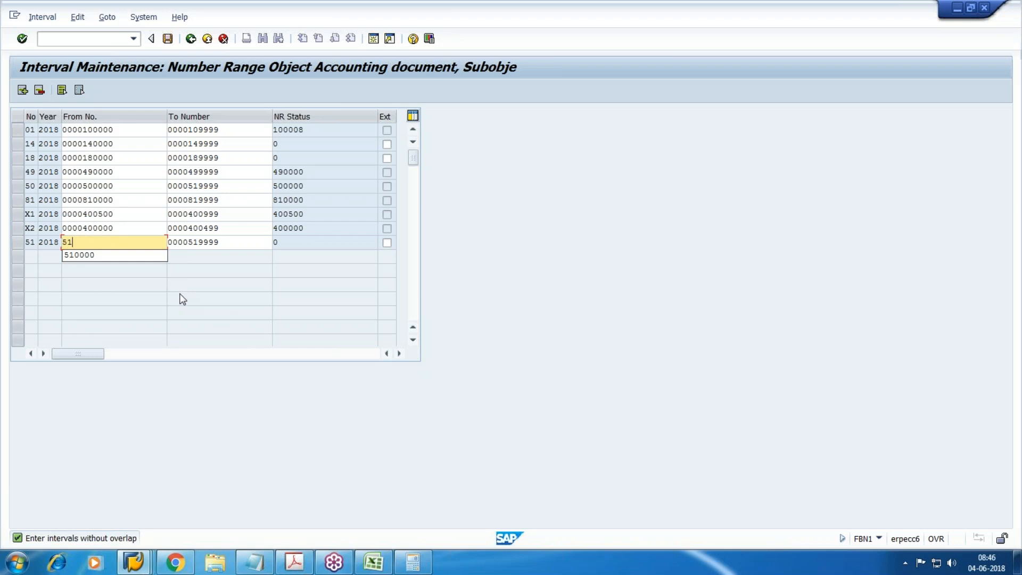
text(0000)
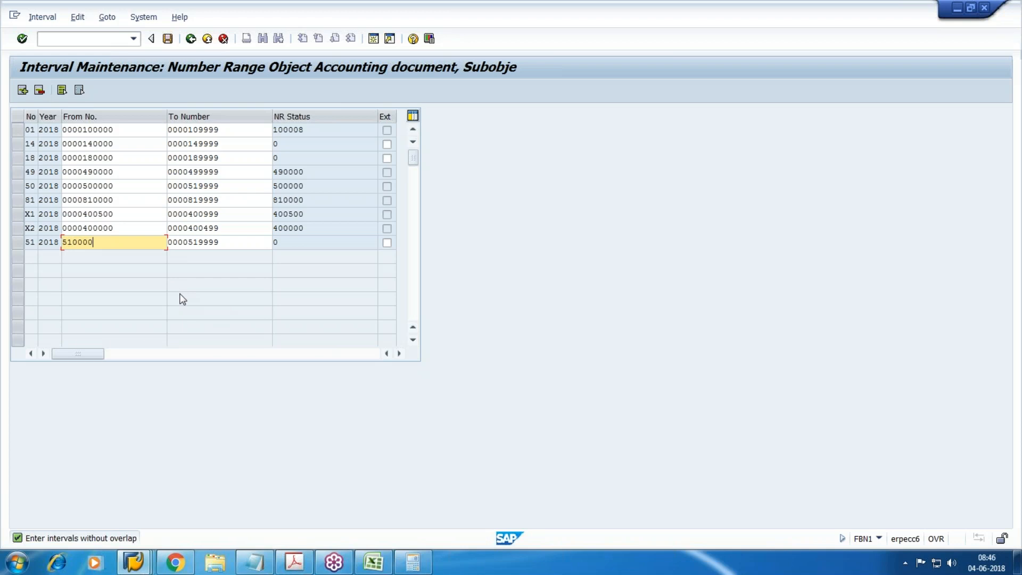
key(Tab)
text(5)
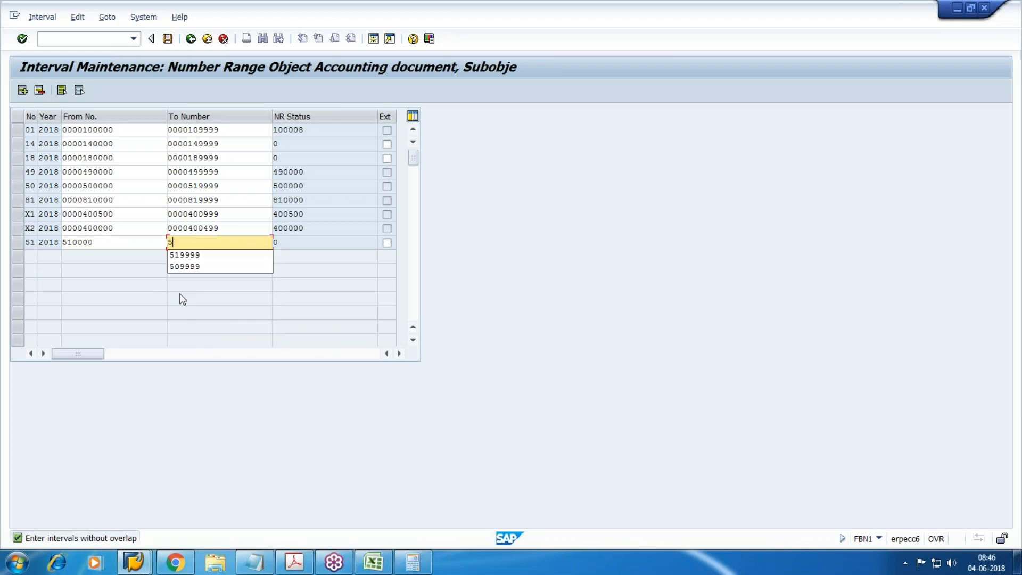
text(19999)
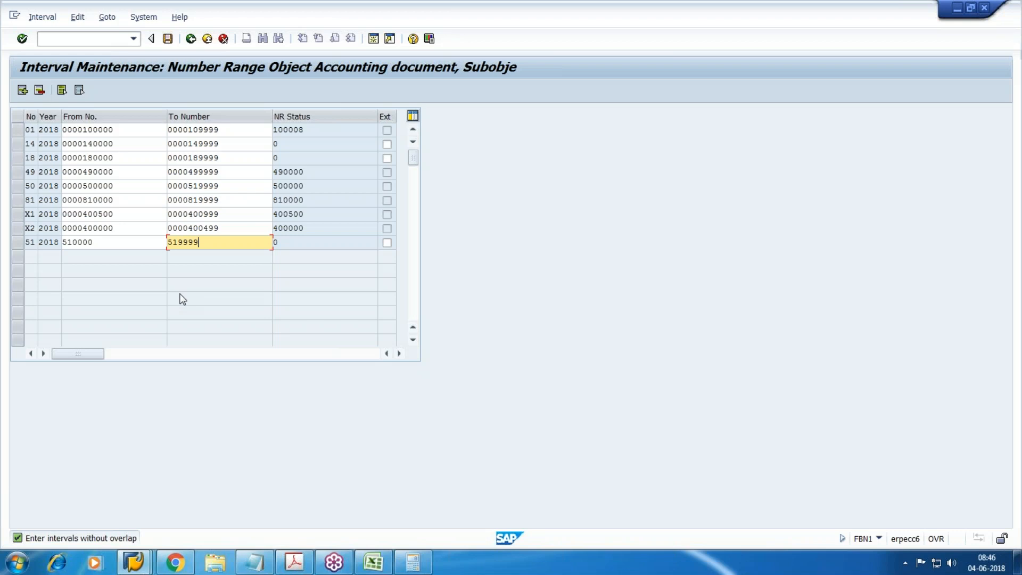
key(Return)
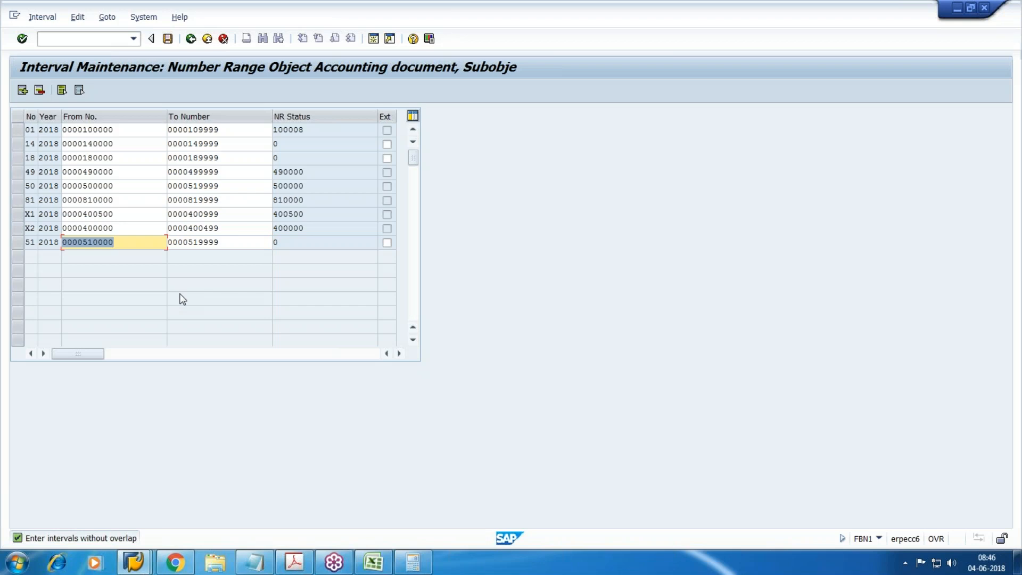
- Set the upper limit of interval 50 to 509999, save the intervals and accept the transport notice
click(231, 183)
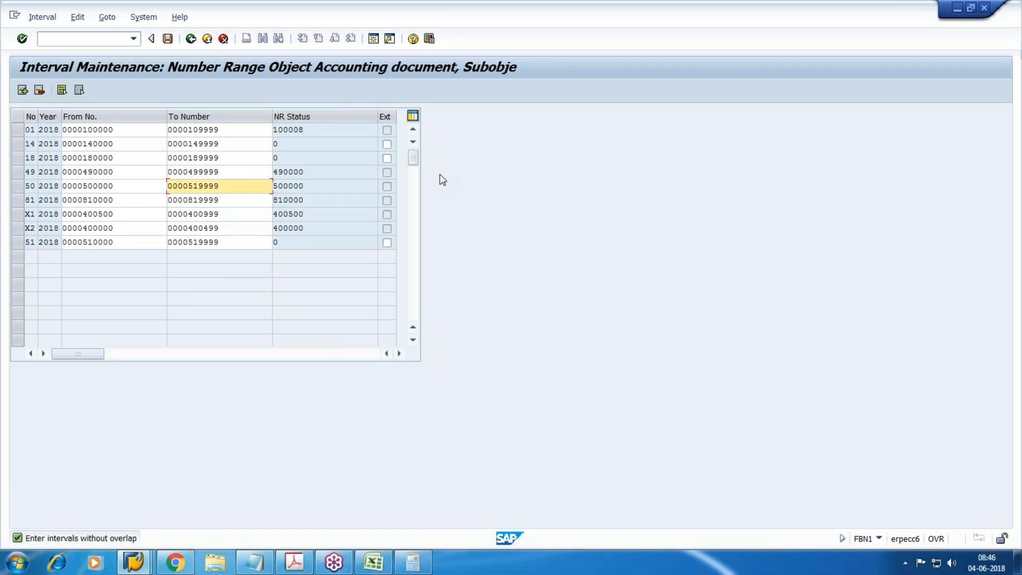
key(BackSpace)
key(BackSpace)
key(BackSpace)
key(BackSpace)
key(BackSpace)
text(09999)
key(Return)
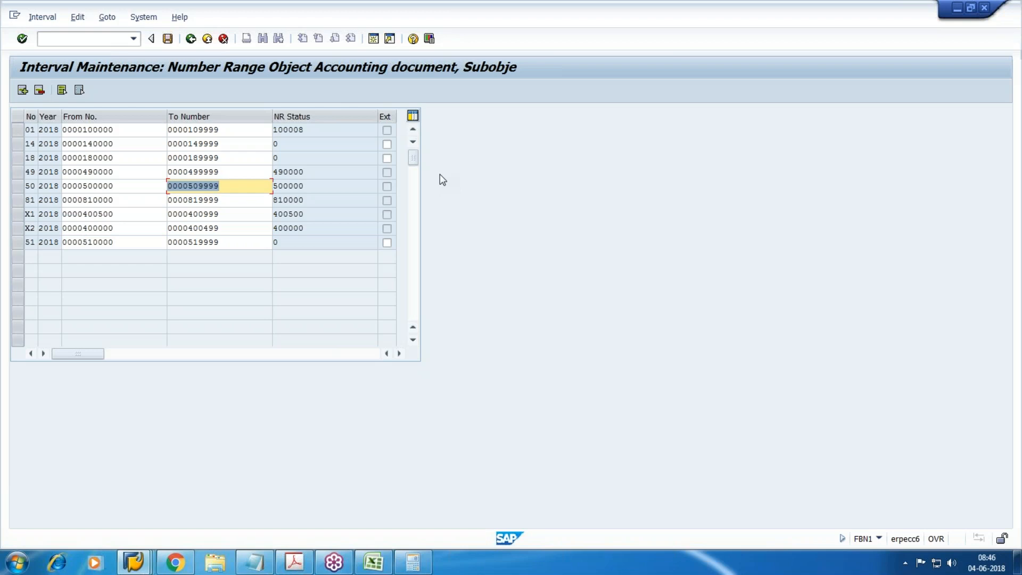
click(168, 38)
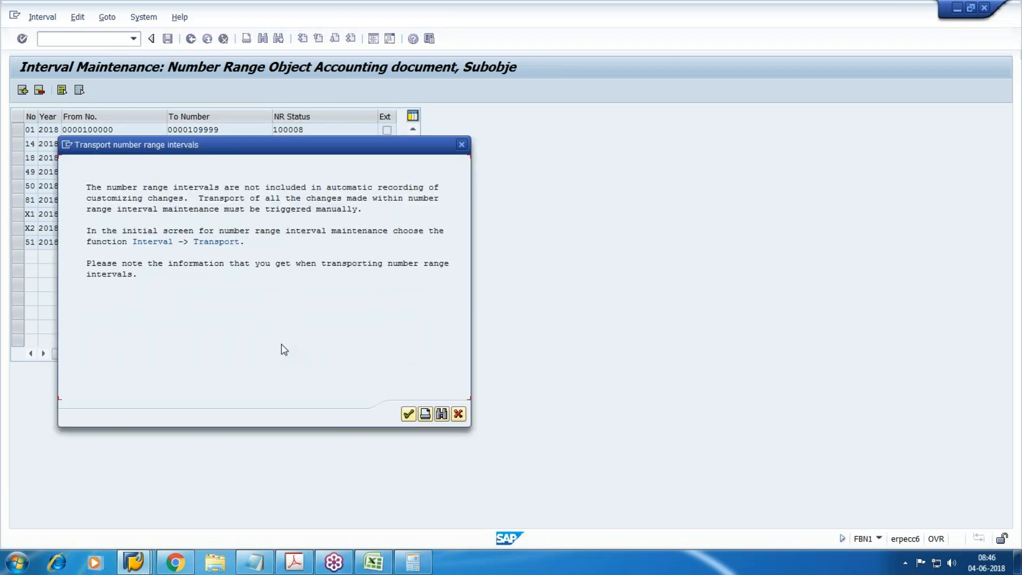
click(409, 414)
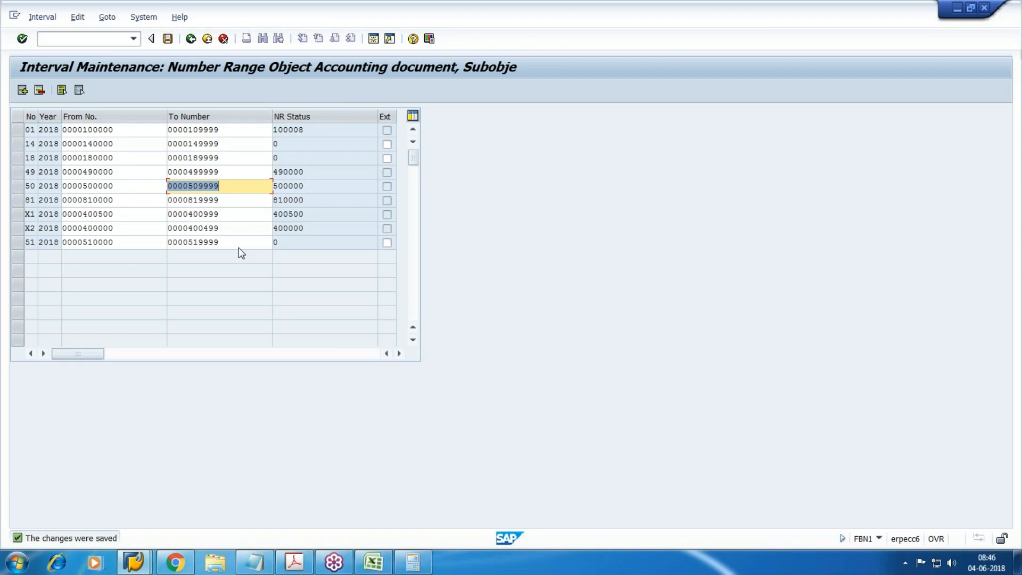
- Insert another interval with number 19 and year 2018 above interval 51
click(223, 242)
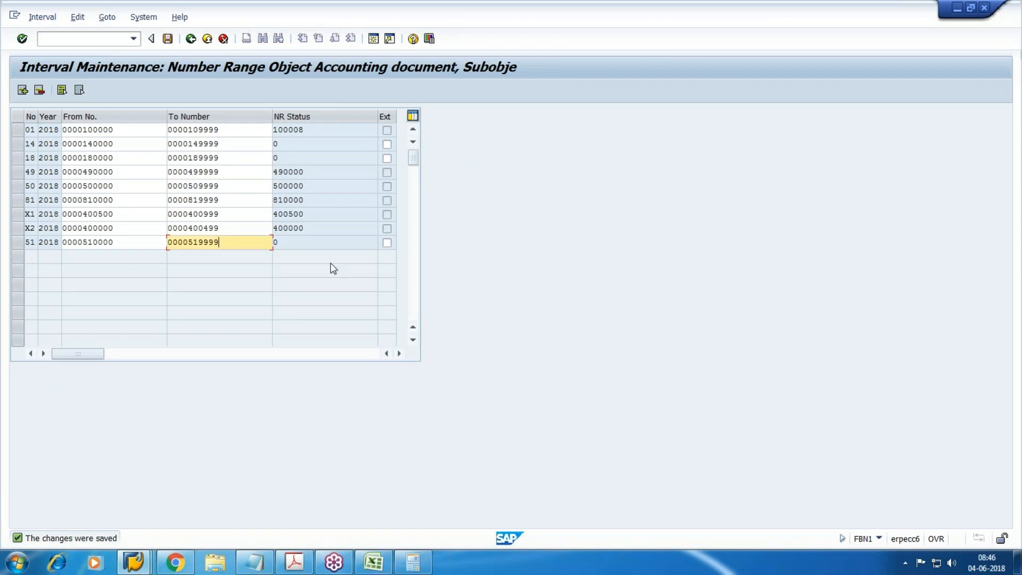
key(shift+Home)
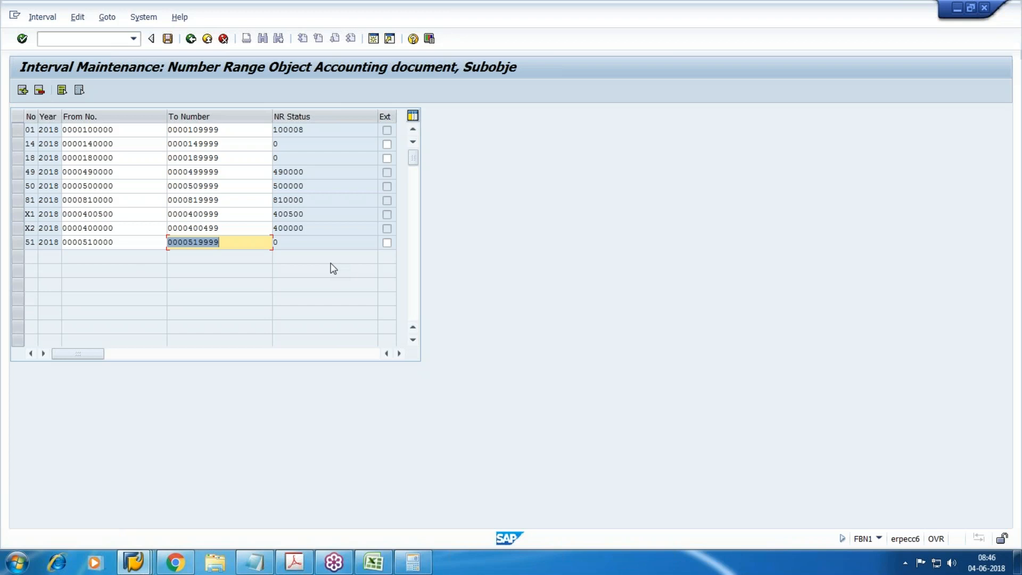
click(22, 89)
text(19)
key(Tab)
text(2018)
key(Tab)
- Set interval 19 to run from 190000 to 199999, save the intervals and leave the interval maintenance
text(19)
key(Down)
key(Return)
key(Tab)
text(19)
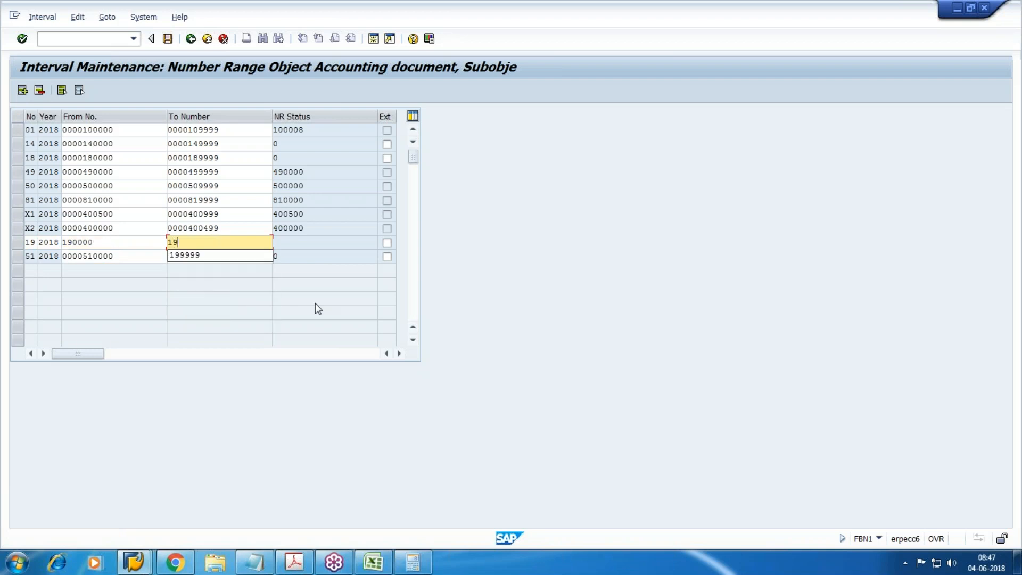
key(Down)
key(Return)
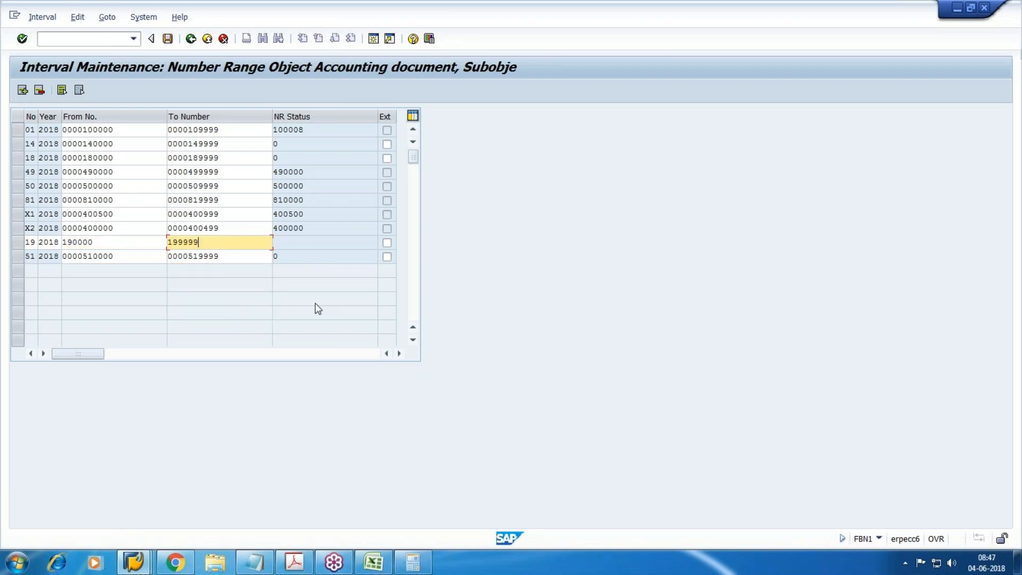
key(Return)
click(168, 38)
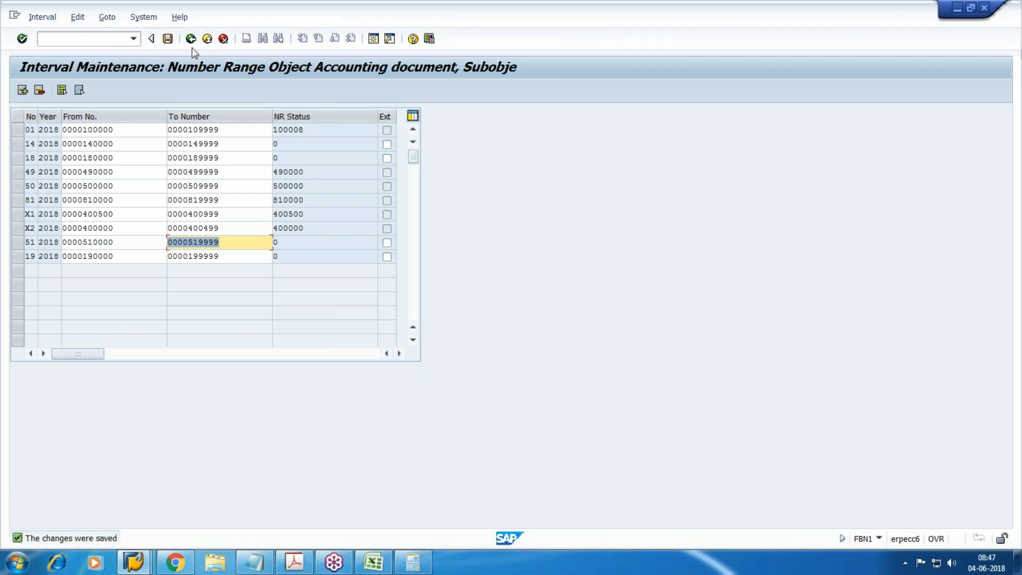
click(207, 39)
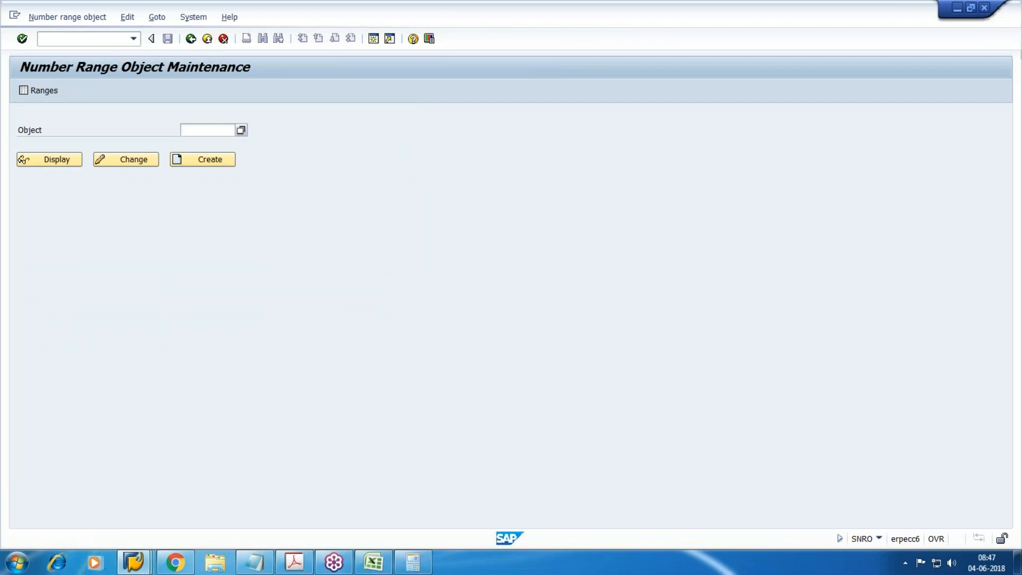
- Leave the number range maintenance and restart the incoming invoice transaction MIRO
click(207, 38)
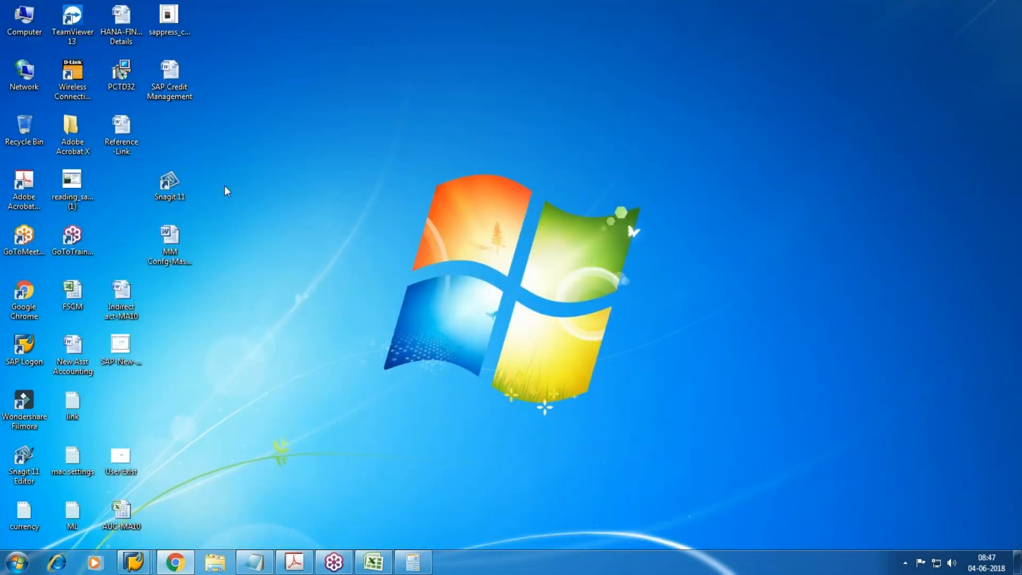
mouse_move(133, 563)
click(525, 505)
click(73, 40)
text(/n)
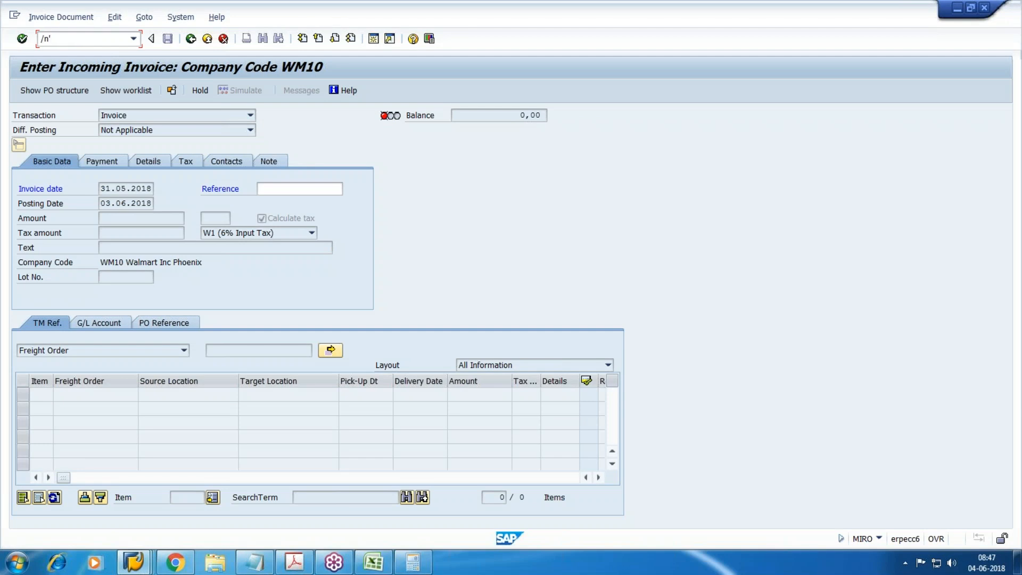
text(miro)
key(Return)
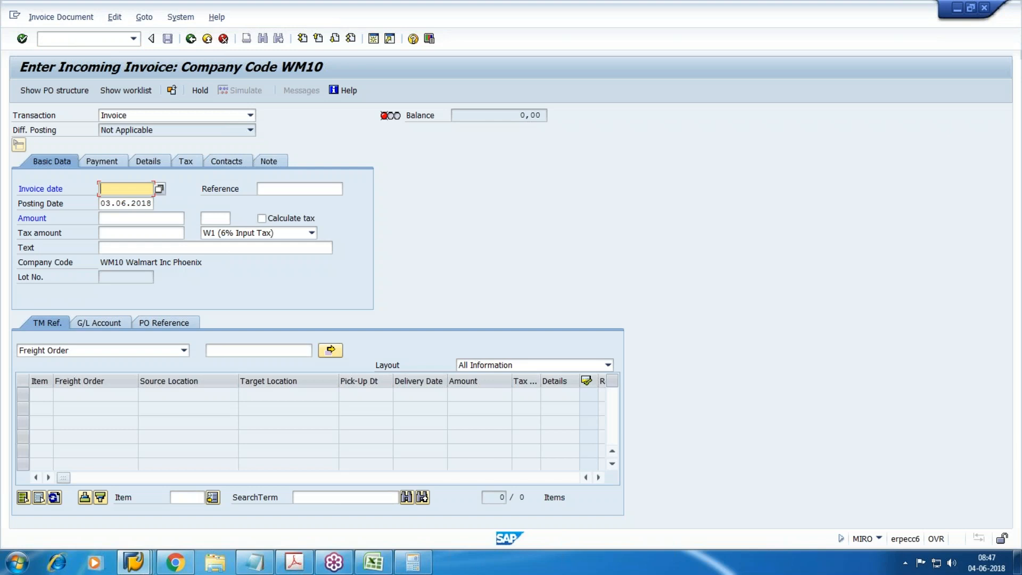
- Set the invoice date to 31.05.2018, turn on tax calculation and accept the posting period notice
text(31.05.2018)
key(Down)
key(Tab)
key(Tab)
key(Tab)
key(Tab)
key(Tab)
key(space)
key(Return)
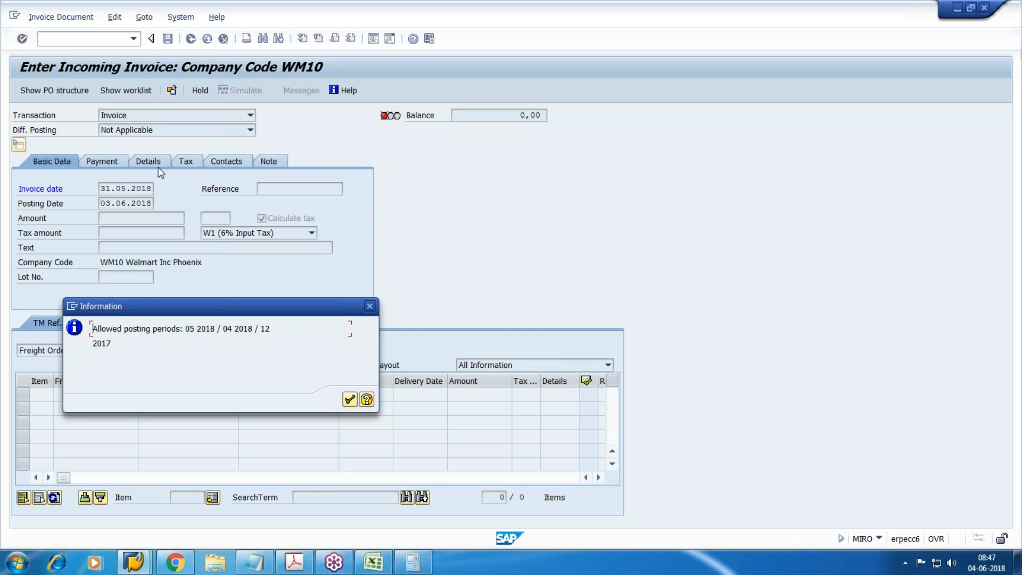
key(Return)
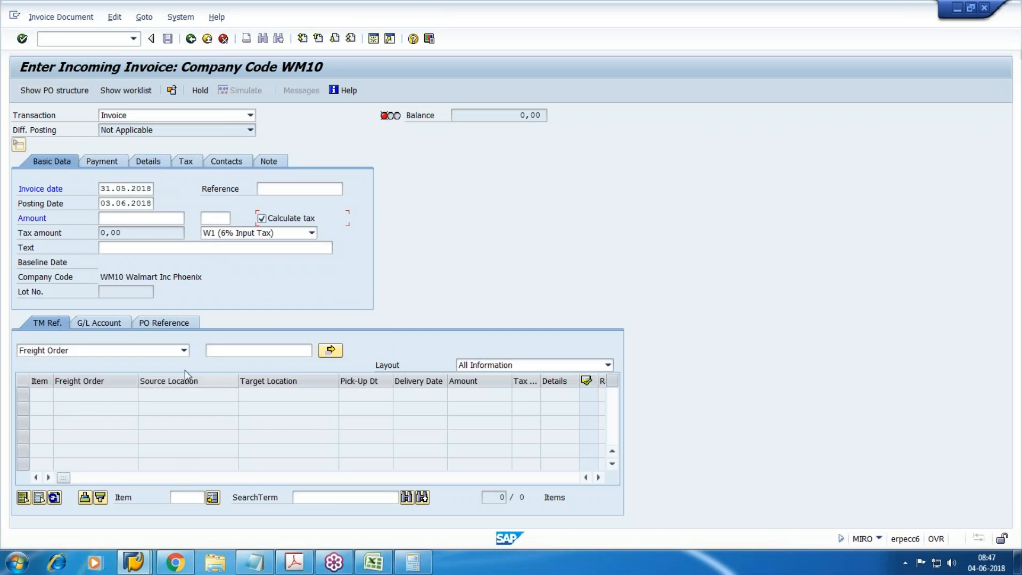
- Copy the purchase order number from the Google Docs working notes into the invoice's purchase order reference in SAP
click(172, 326)
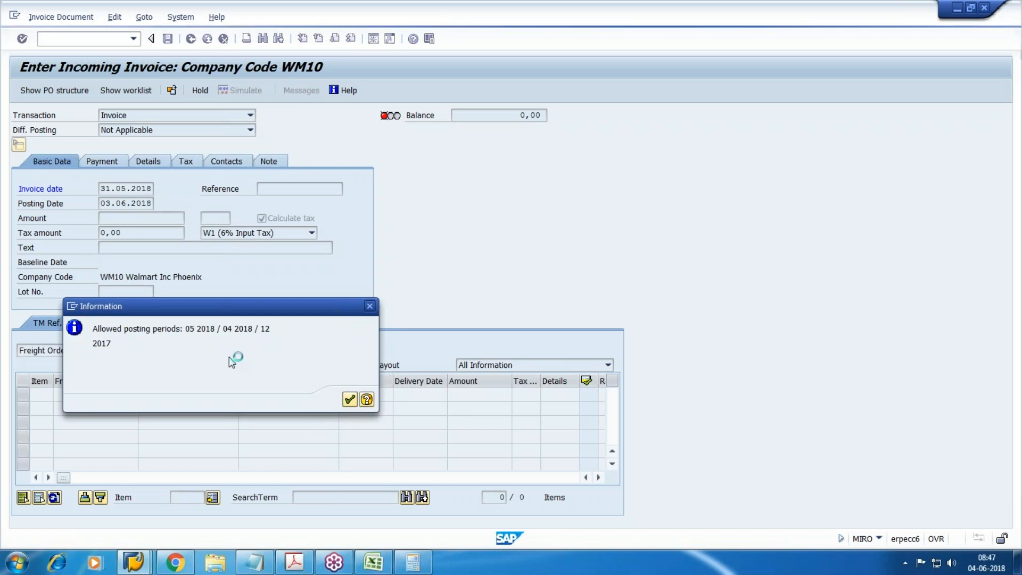
key(Return)
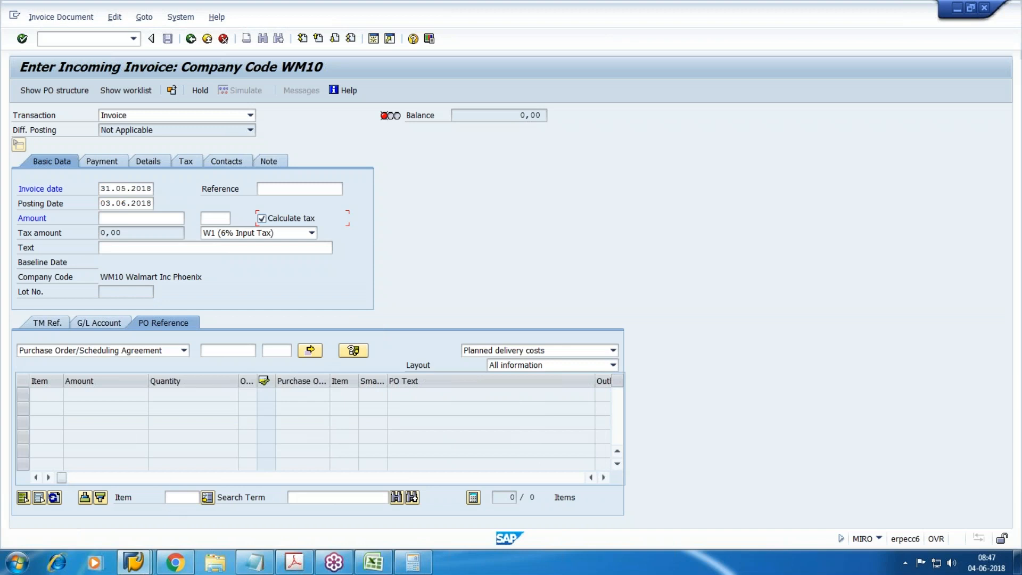
click(215, 351)
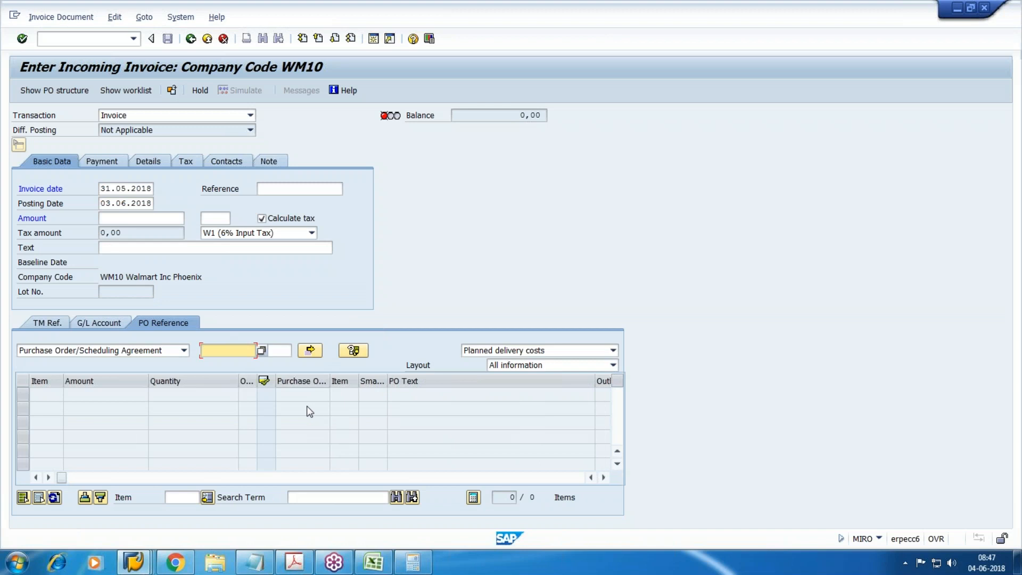
click(175, 562)
scroll(344, 314, up, 9)
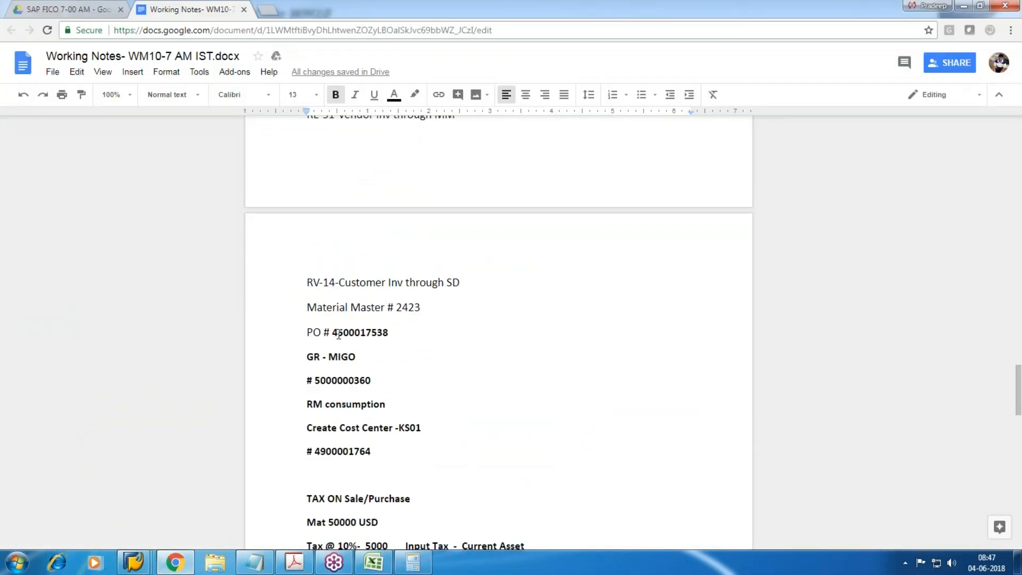
drag(333, 333, 404, 332)
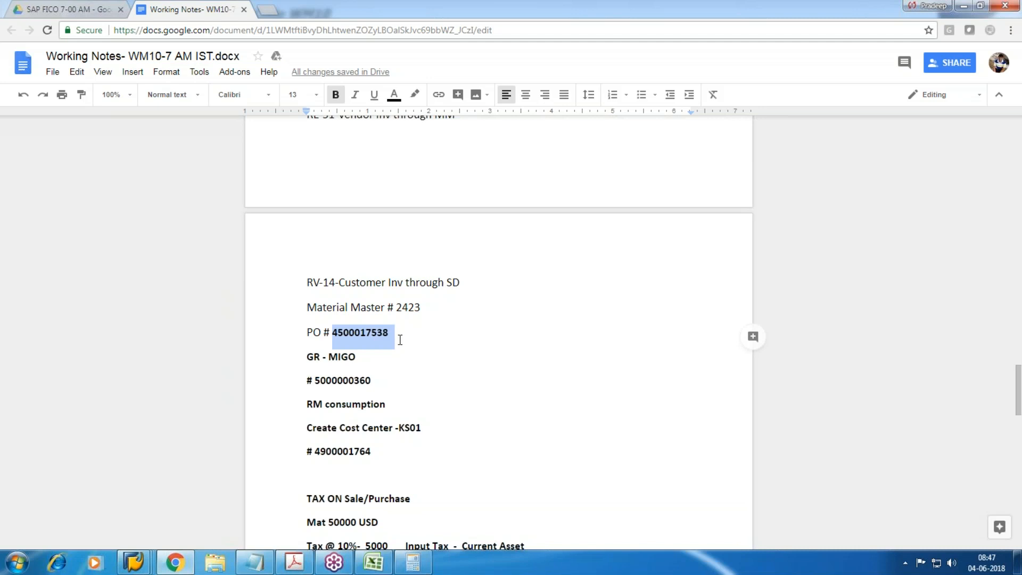
key(ctrl+c)
key(alt+Tab)
key(ctrl+v)
key(Tab)
key(Tab)
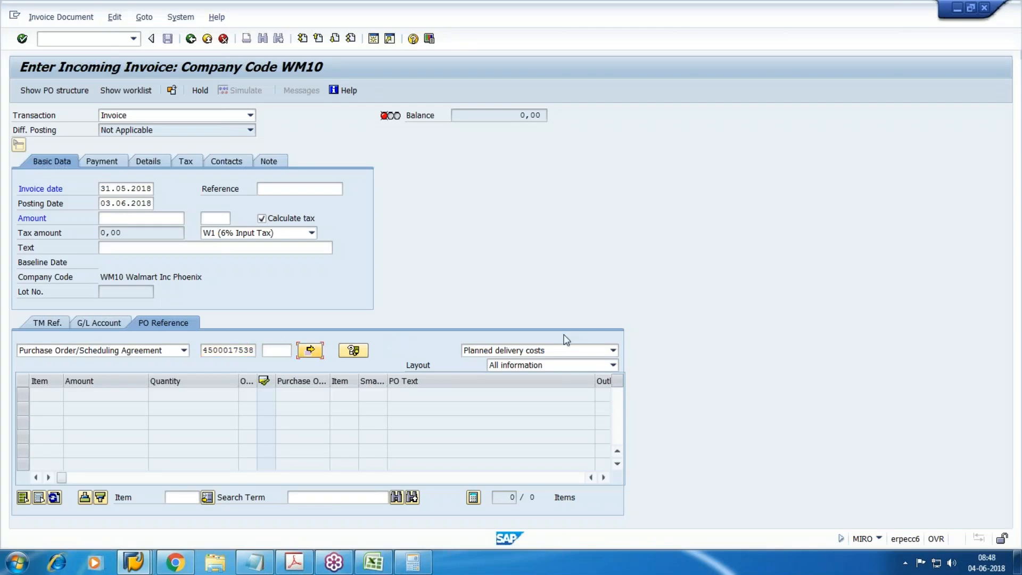
- Load the purchase order's goods/service items into the invoice, reading the long text of the posting period notice on the way
click(615, 350)
click(485, 362)
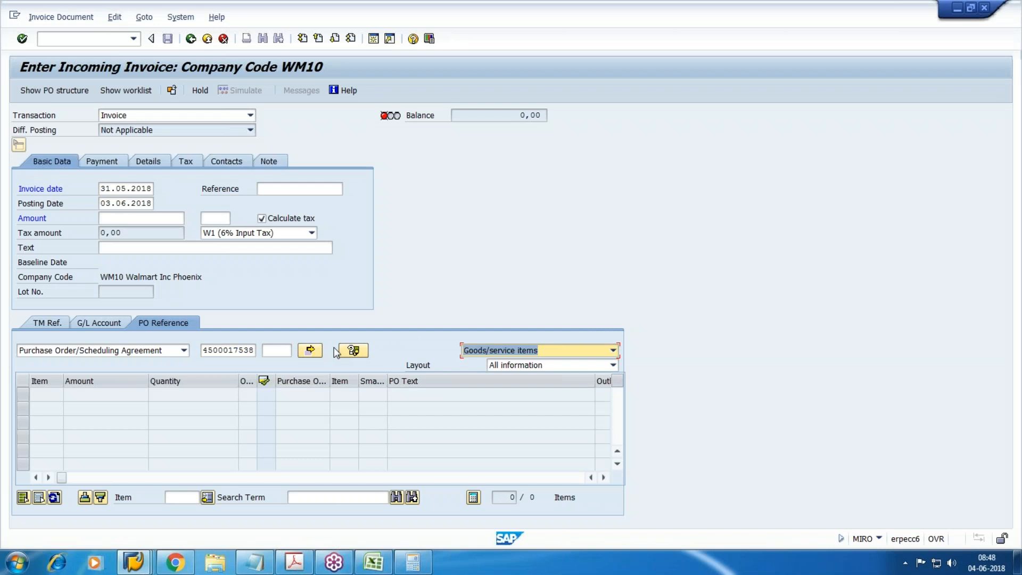
click(310, 350)
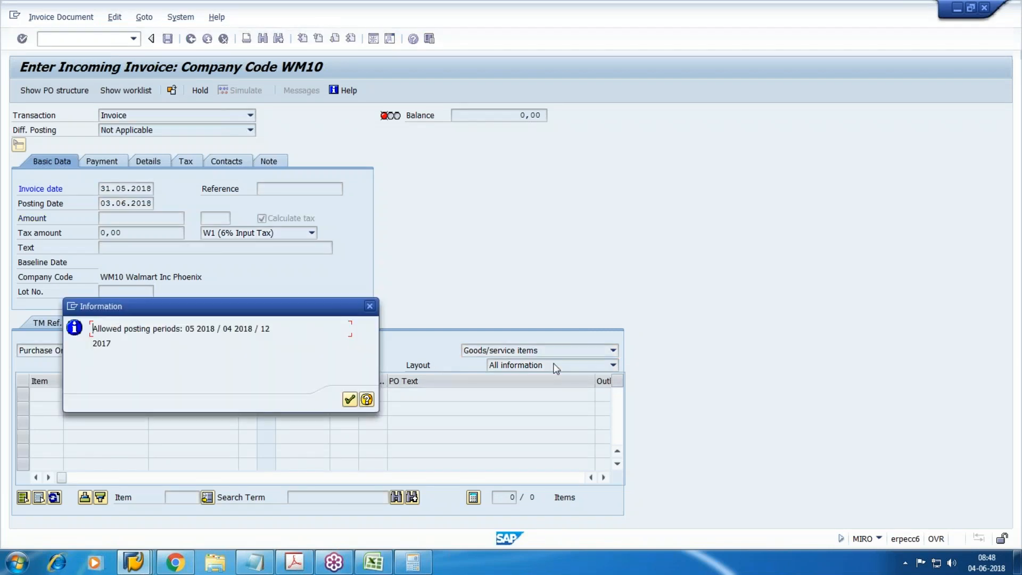
click(350, 399)
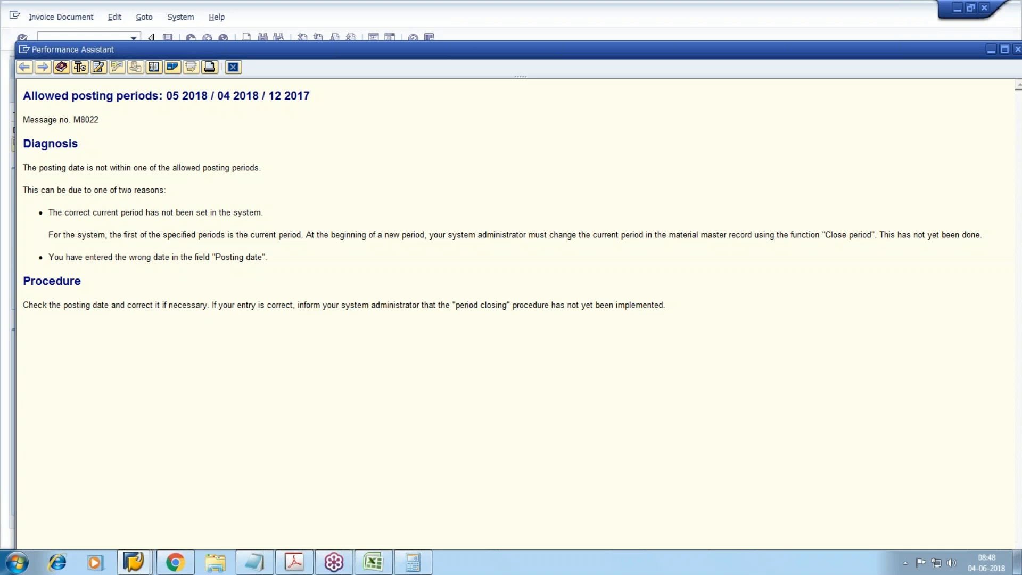
click(233, 66)
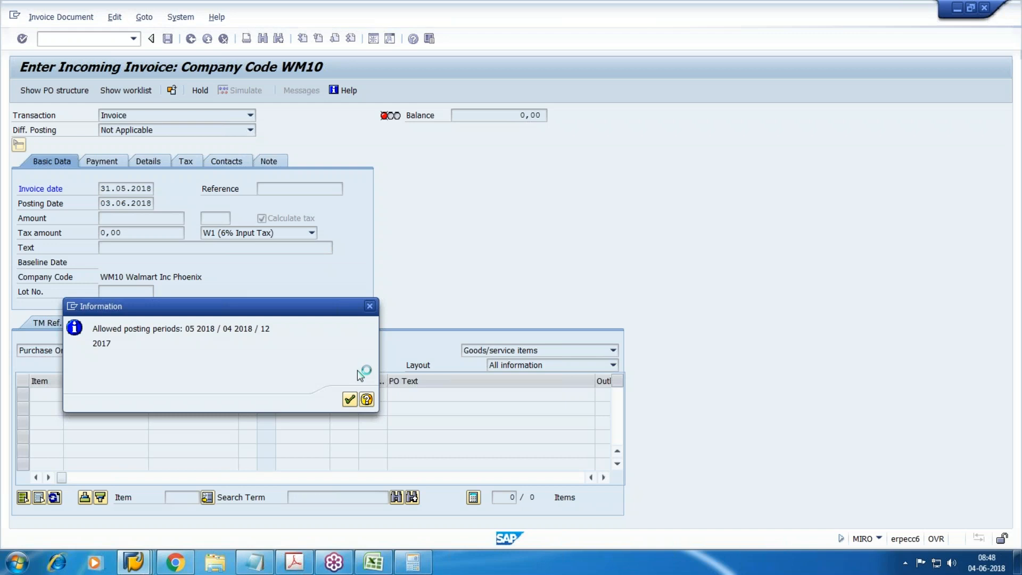
key(Return)
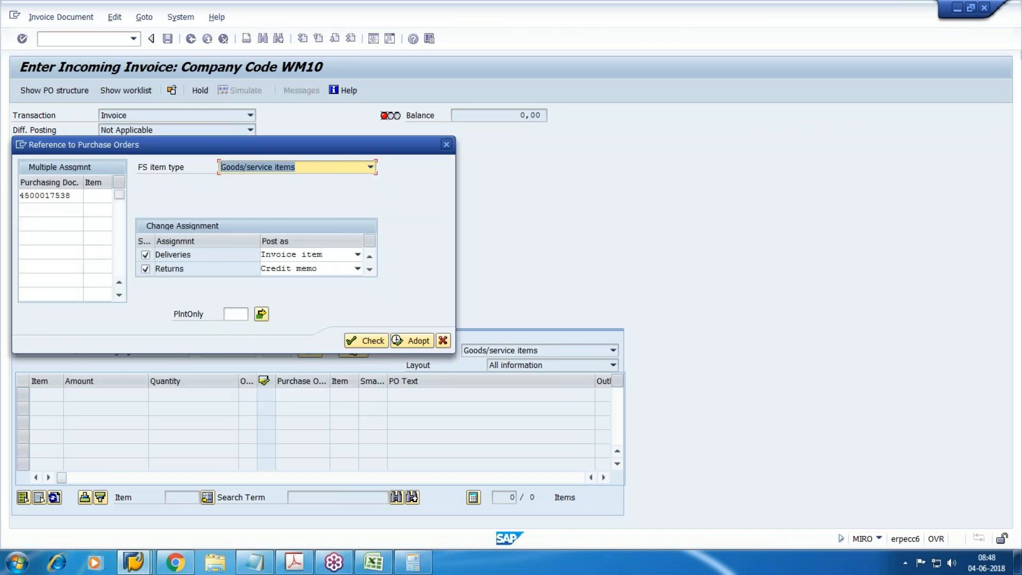
click(447, 145)
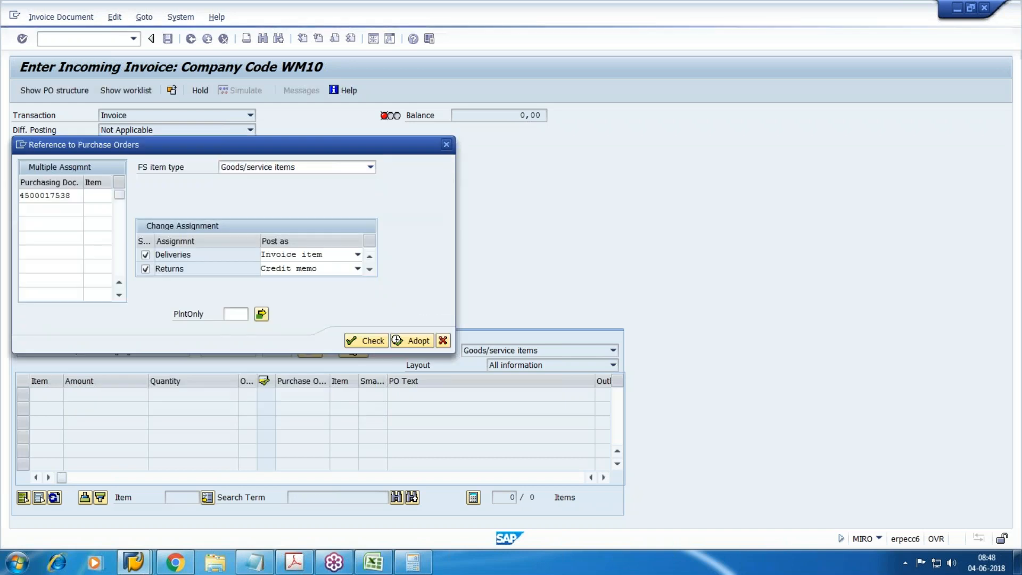
- Check the posting period intervals of variant WM10 in transaction OB52
text(/nob52)
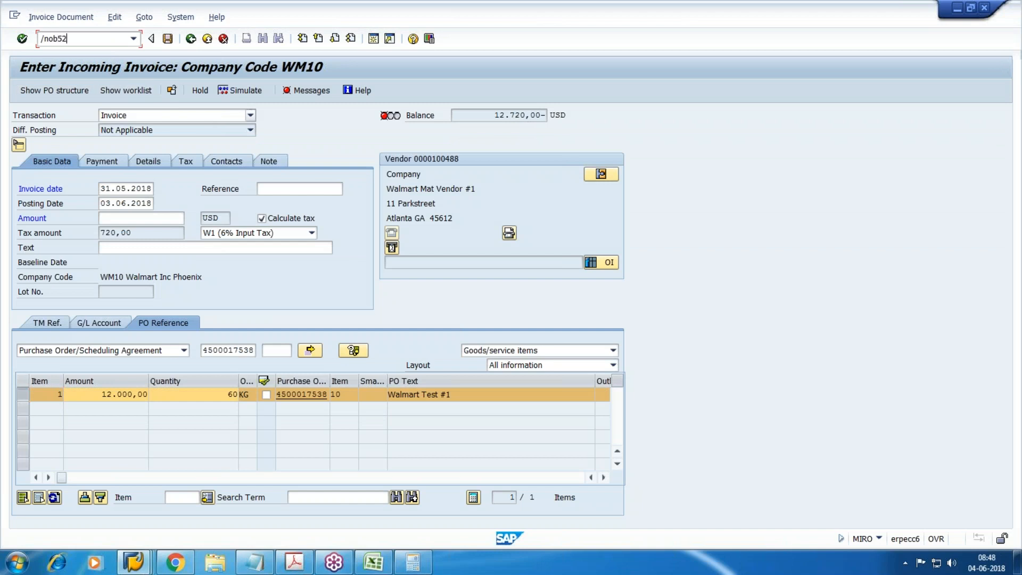
key(Return)
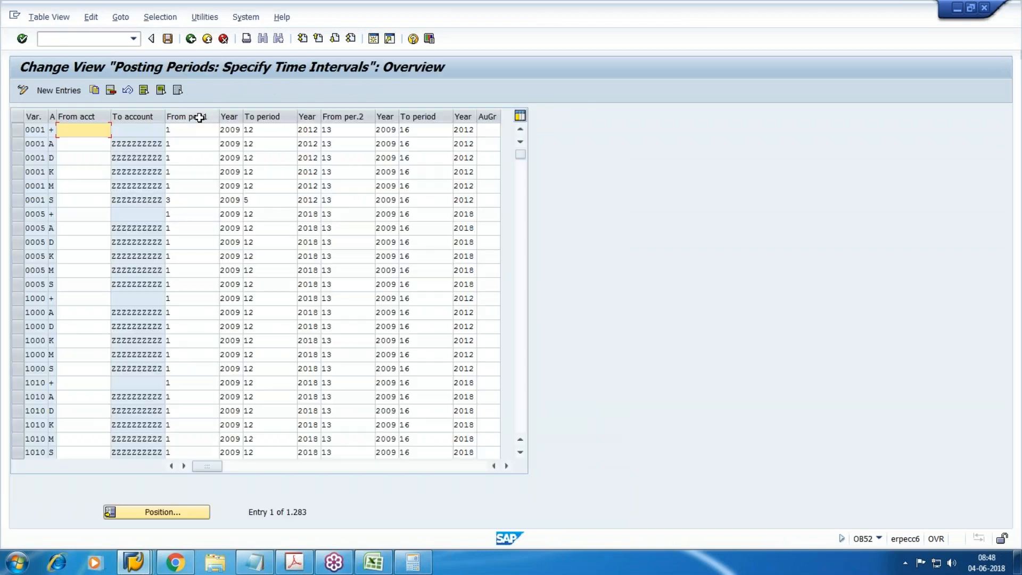
click(162, 512)
text(WM10)
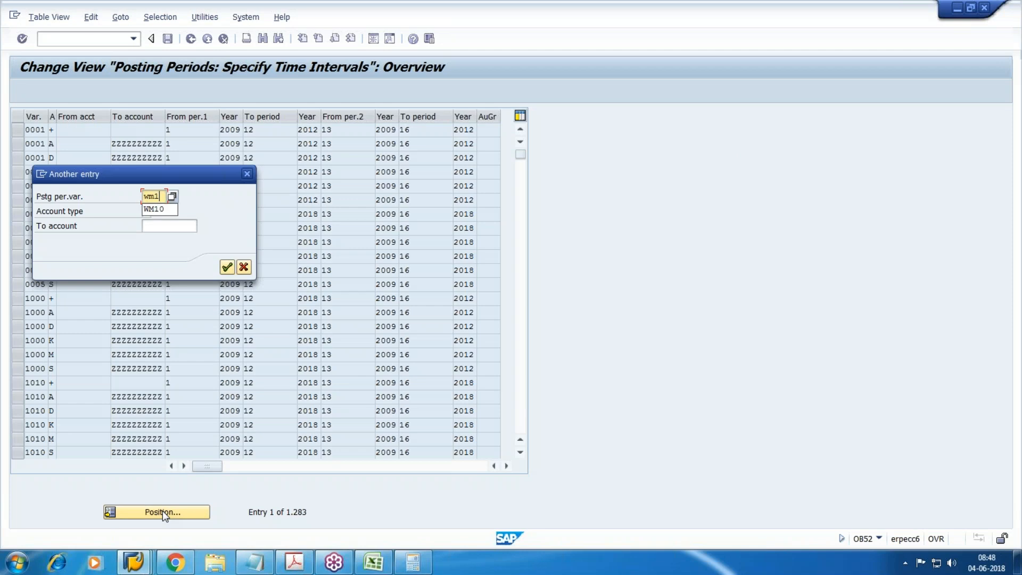
key(Return)
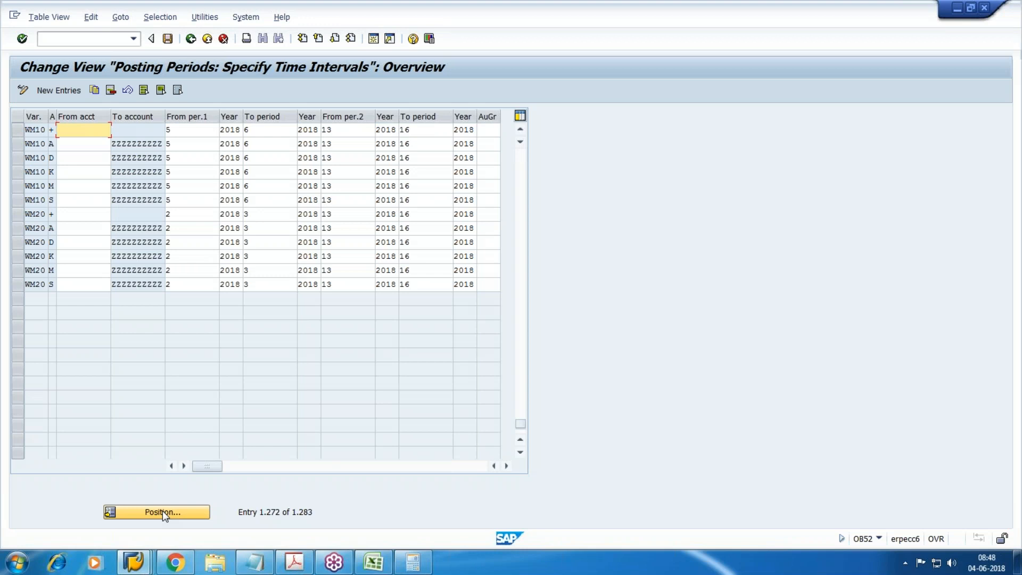
- Check the materials management period of company code WM10 in transaction OMSY
click(70, 35)
text(/nomsy)
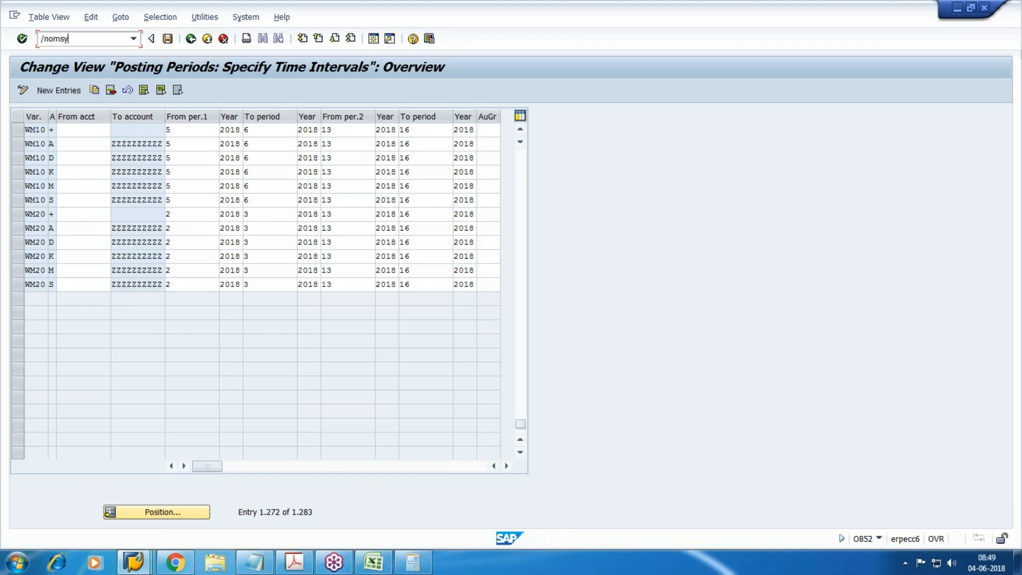
key(Return)
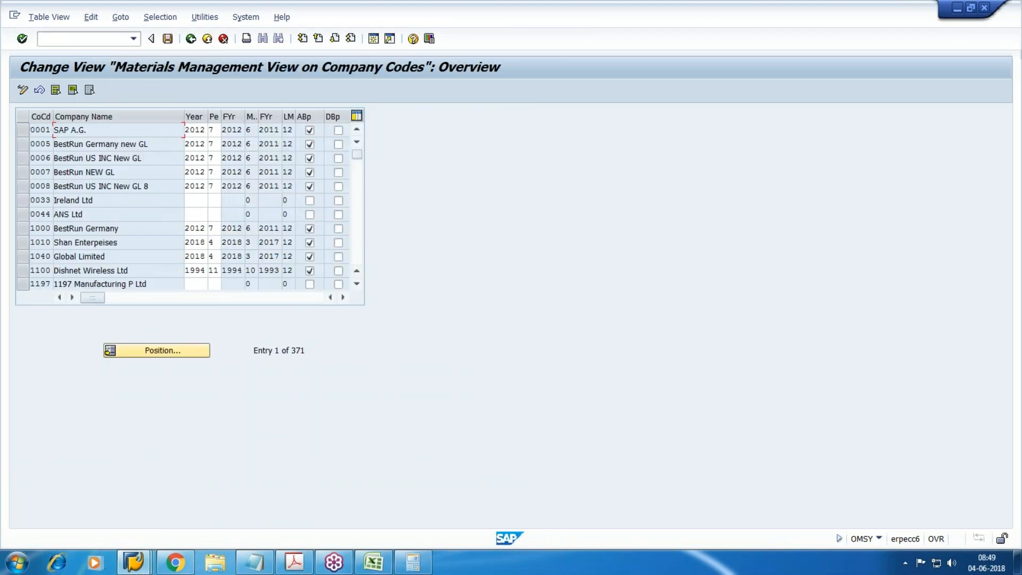
click(159, 349)
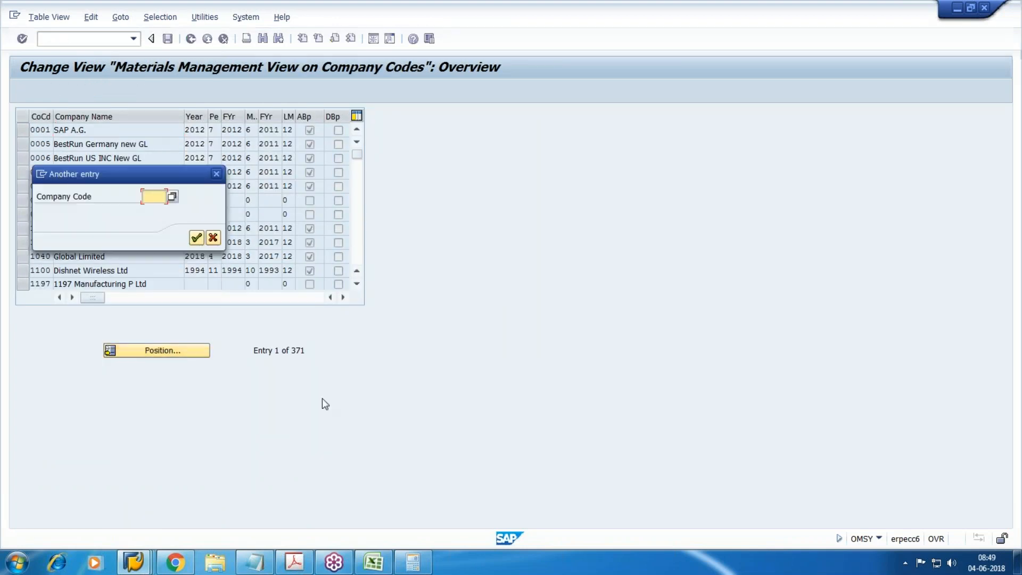
text(wm10)
key(Return)
key(Tab)
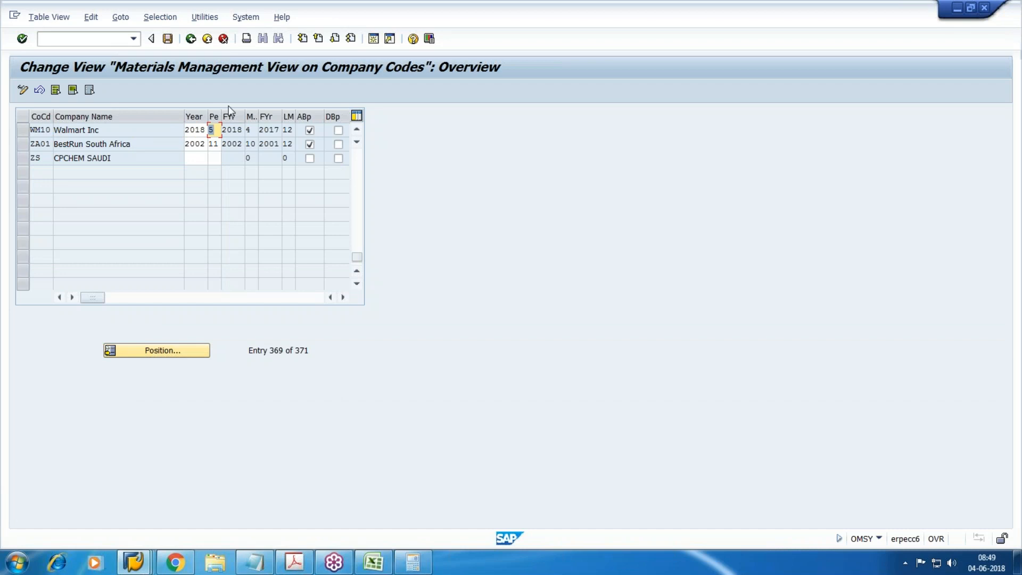
- Run the material master period closing MMPV for company code WM10 with period 06 and fiscal year 2018
key(ctrl+slash)
text(/nmmpv)
key(Return)
text(wm10)
key(Tab)
key(Tab)
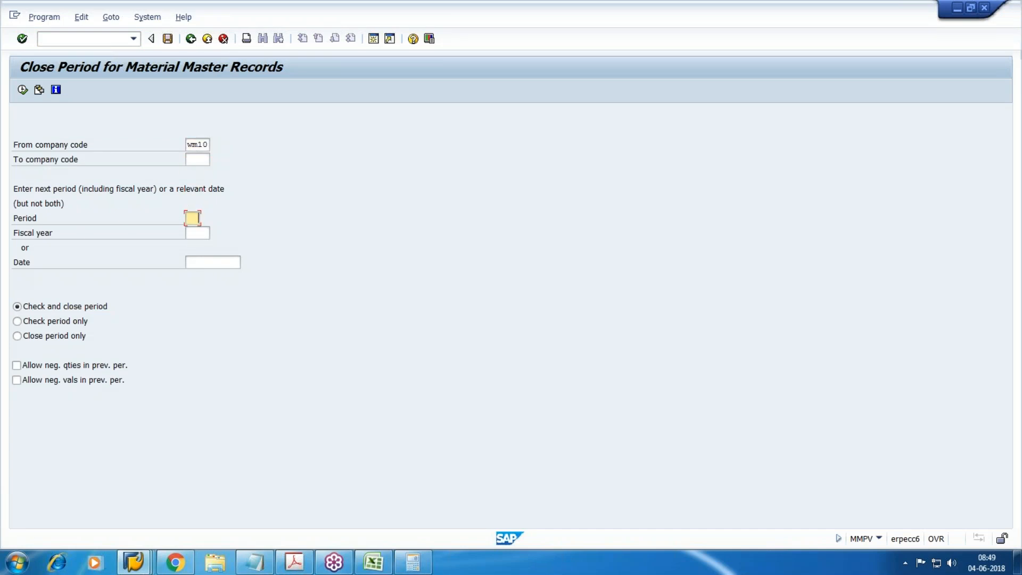
text(06)
key(Tab)
text(2018)
click(23, 90)
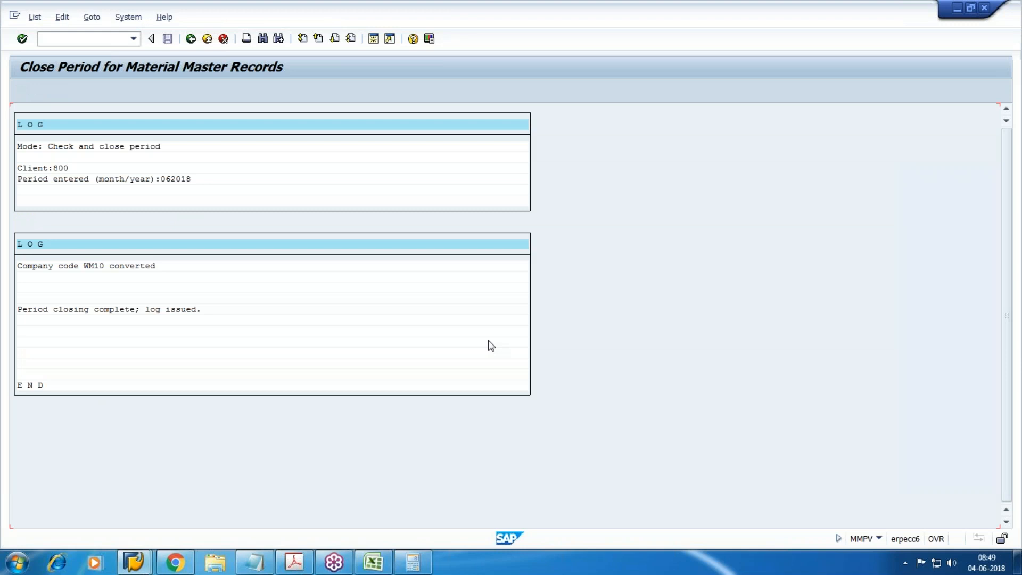
- Reopen the MIRO invoice entry, set the invoice date to 31.05.2018 and turn on tax calculation
click(133, 38)
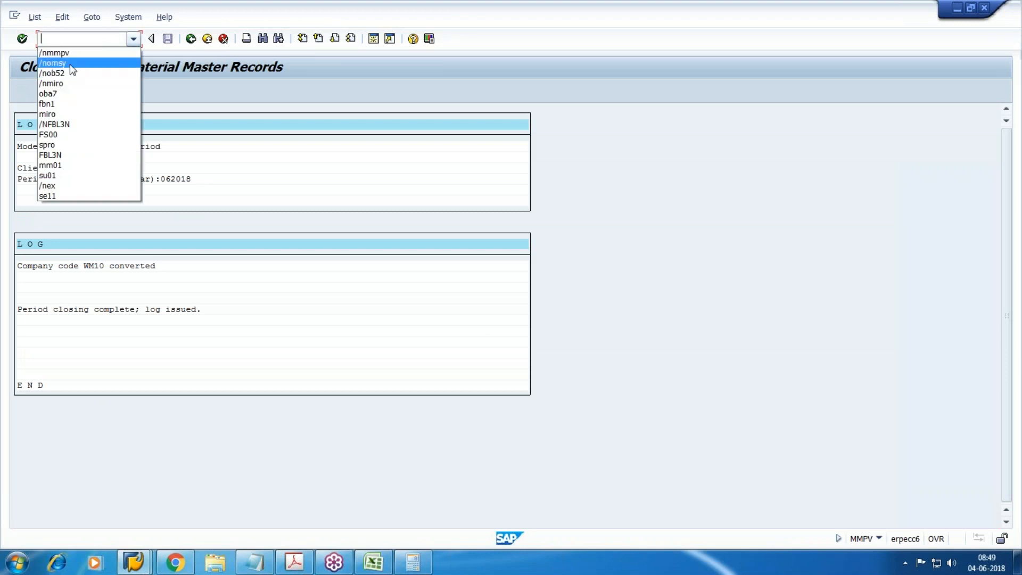
click(96, 83)
key(Return)
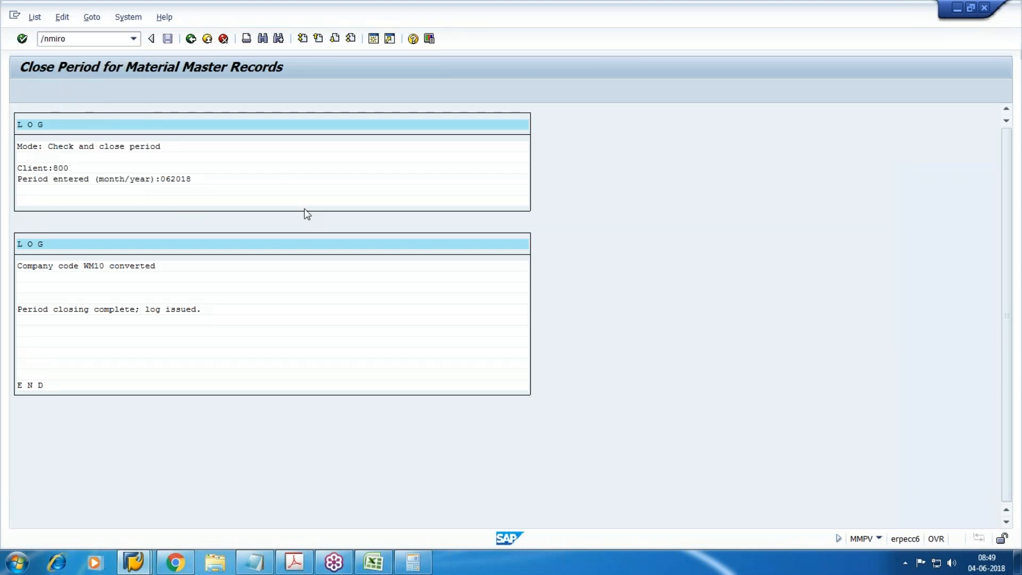
text(31.05.2018)
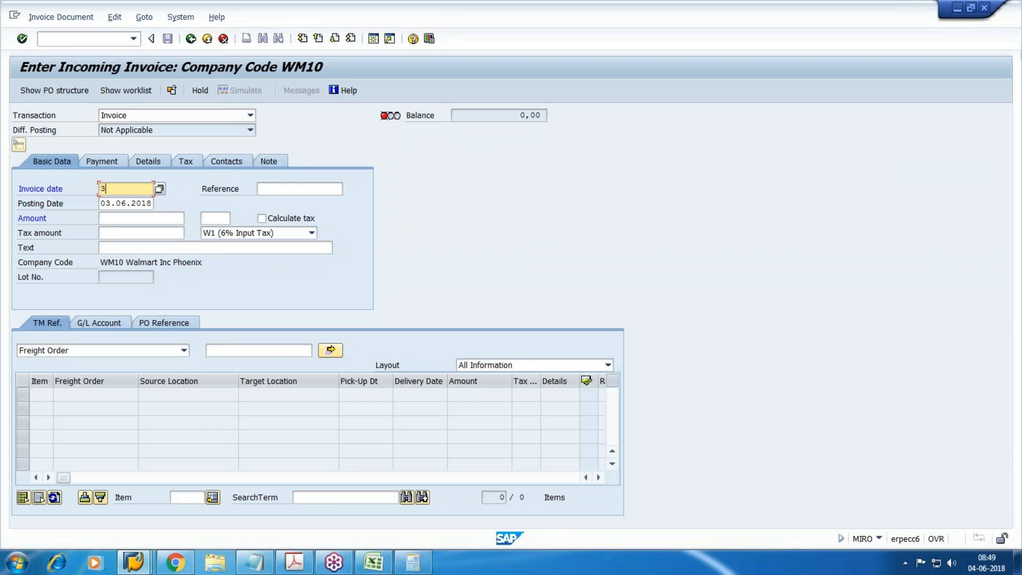
key(Tab)
key(Tab)
key(Tab)
key(shift+Tab)
key(Tab)
key(Tab)
key(Tab)
key(Tab)
key(shift+Tab)
key(shift+Tab)
key(space)
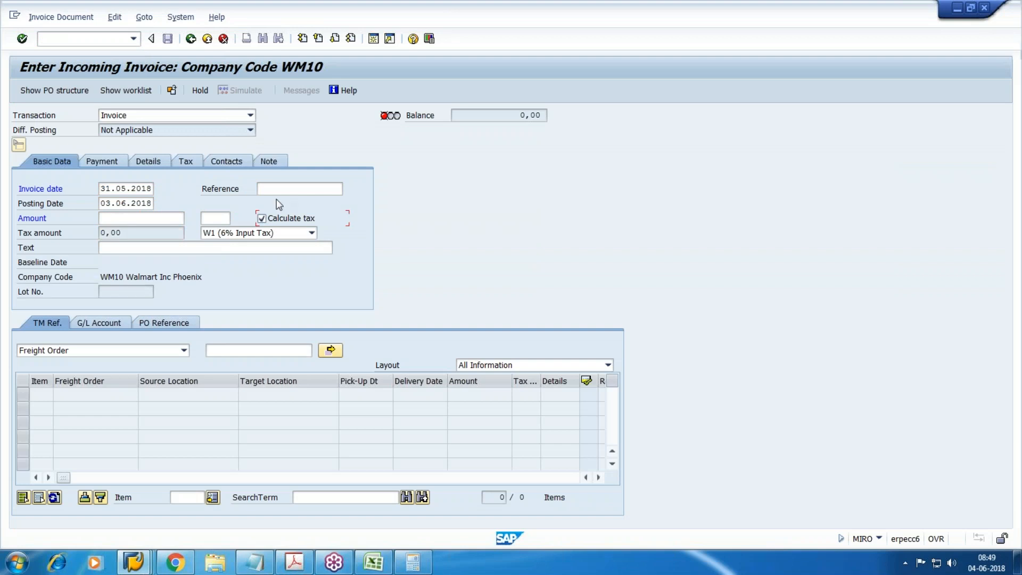
- Enter the copied purchase order number as the invoice's PO reference and choose goods/service items as the reference type
click(165, 321)
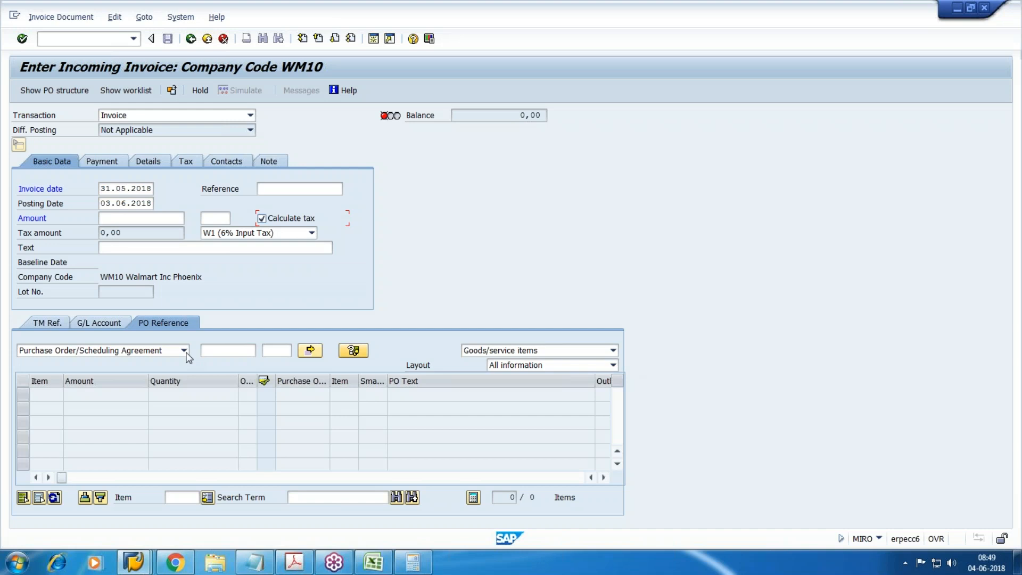
click(221, 350)
key(ctrl+v)
key(Tab)
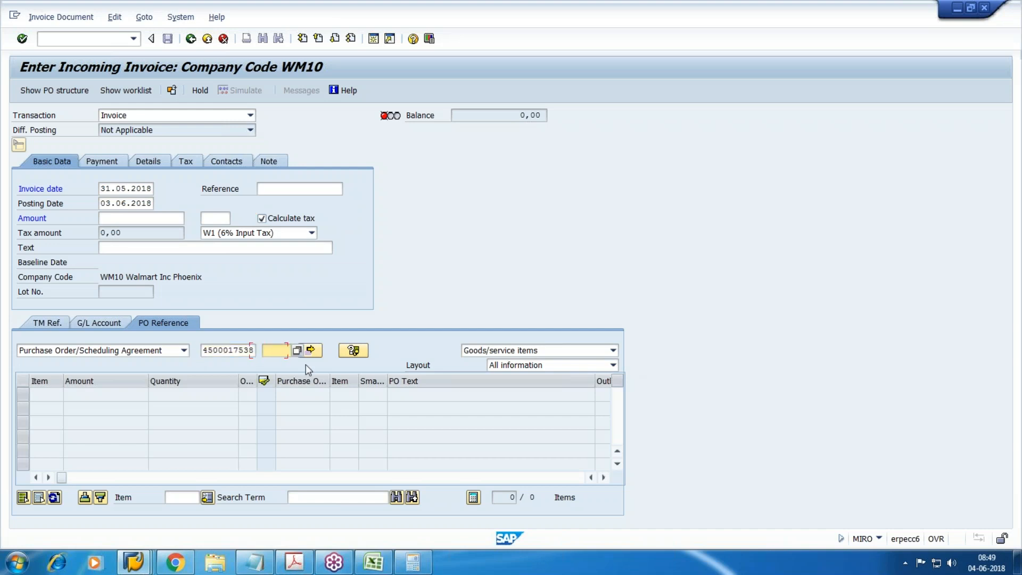
click(545, 350)
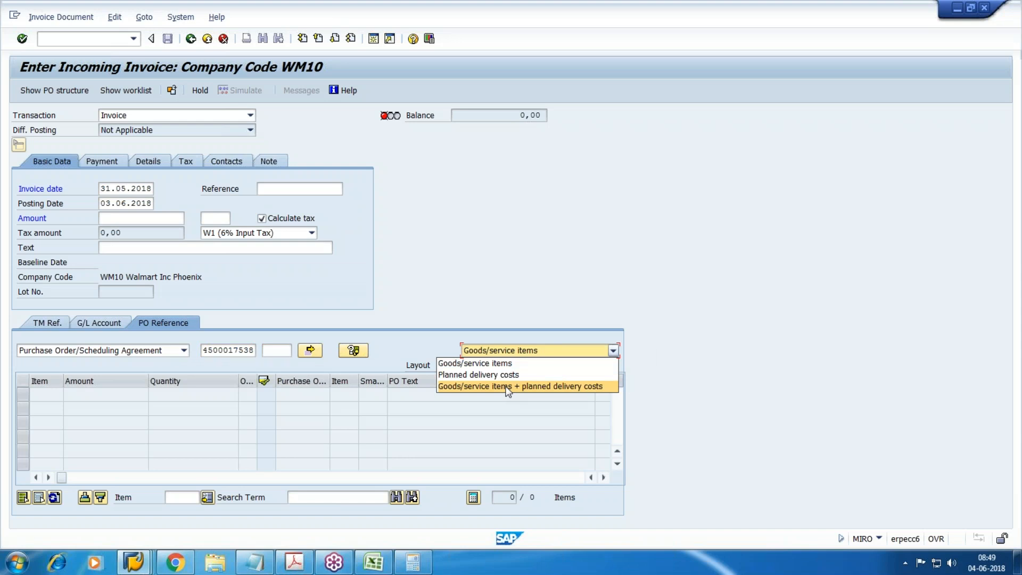
click(475, 361)
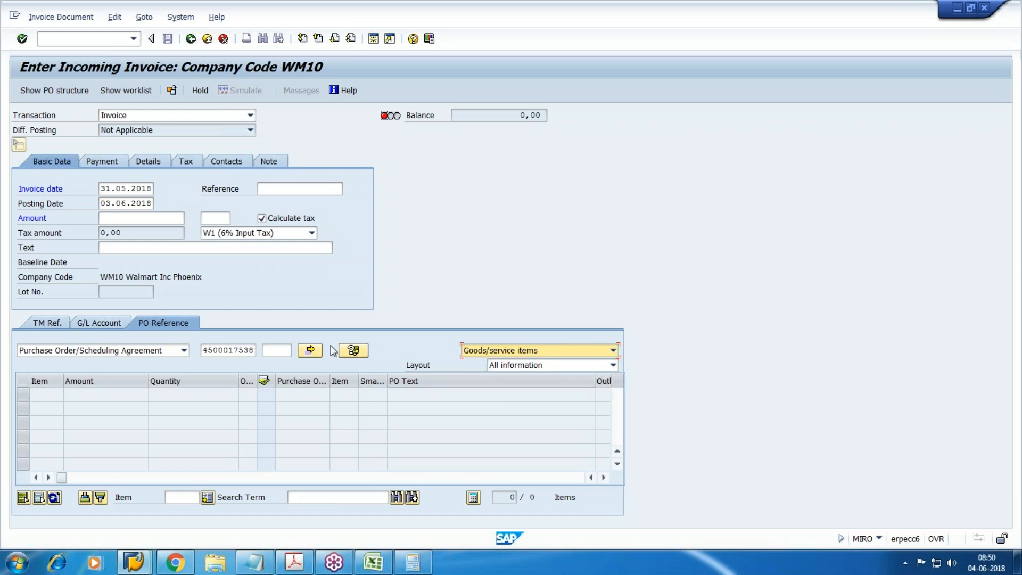
- Adopt the purchase order's goods/service items with deliveries as invoice items and set the invoice amount to 12720 USD
click(353, 350)
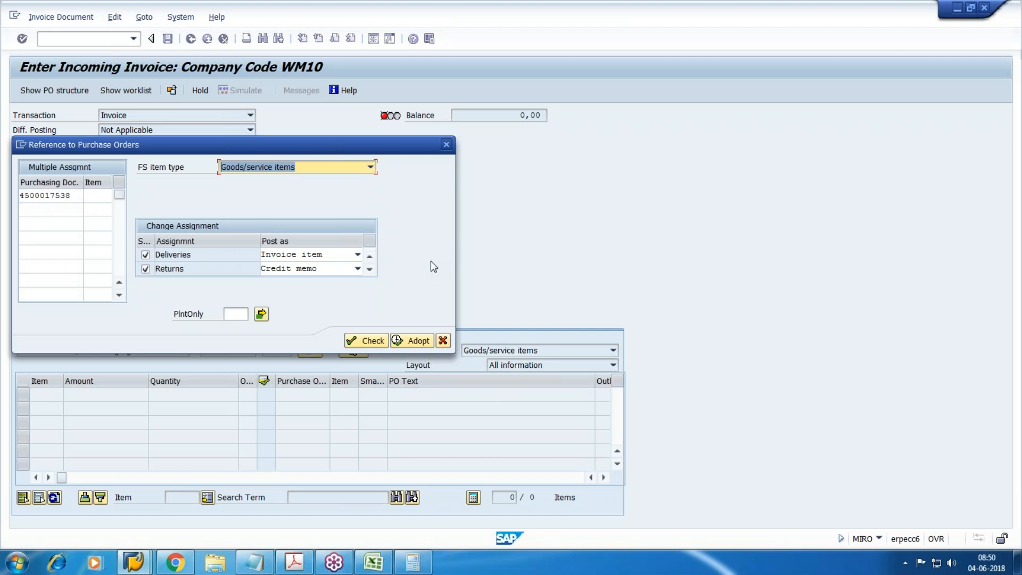
click(414, 340)
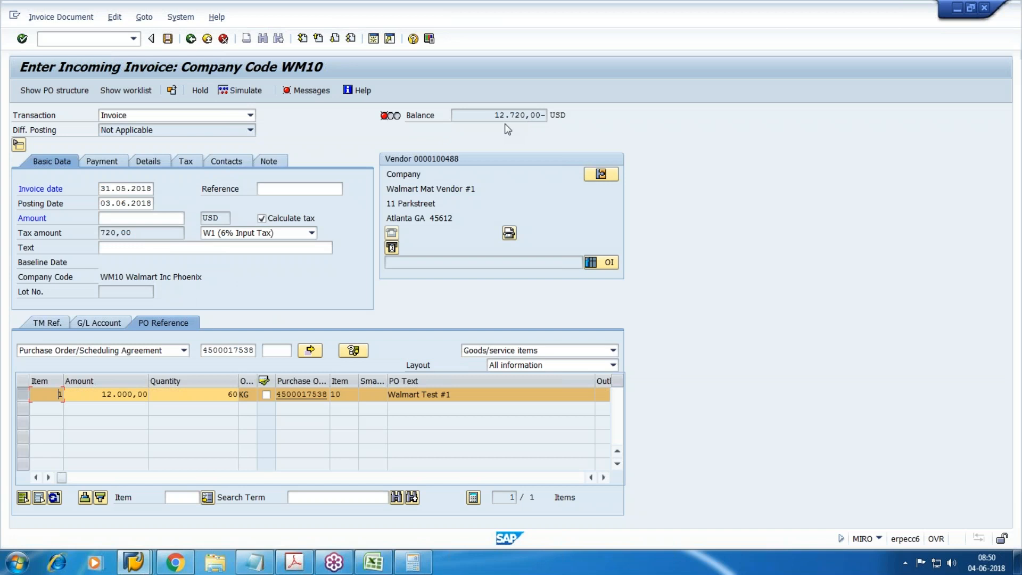
click(139, 220)
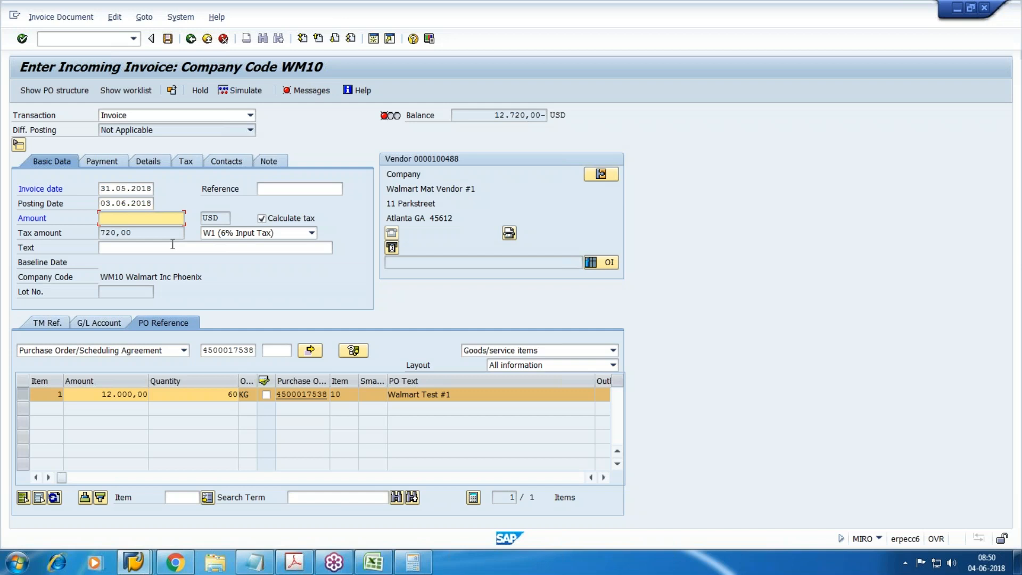
text(12720)
key(Return)
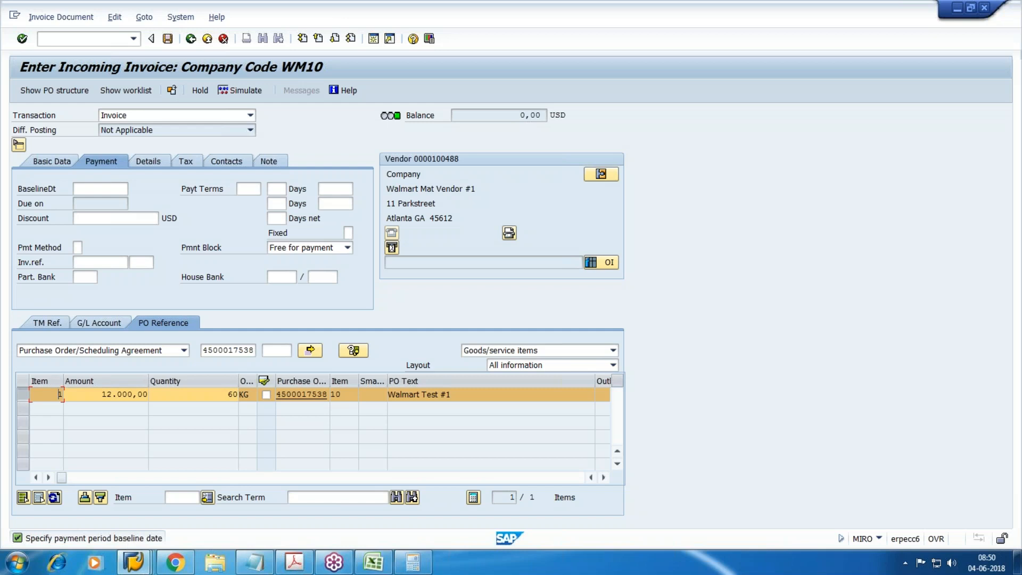
- Set the payment baseline date of the goods invoice to 31.05.2018
click(100, 189)
text(31.05.0)
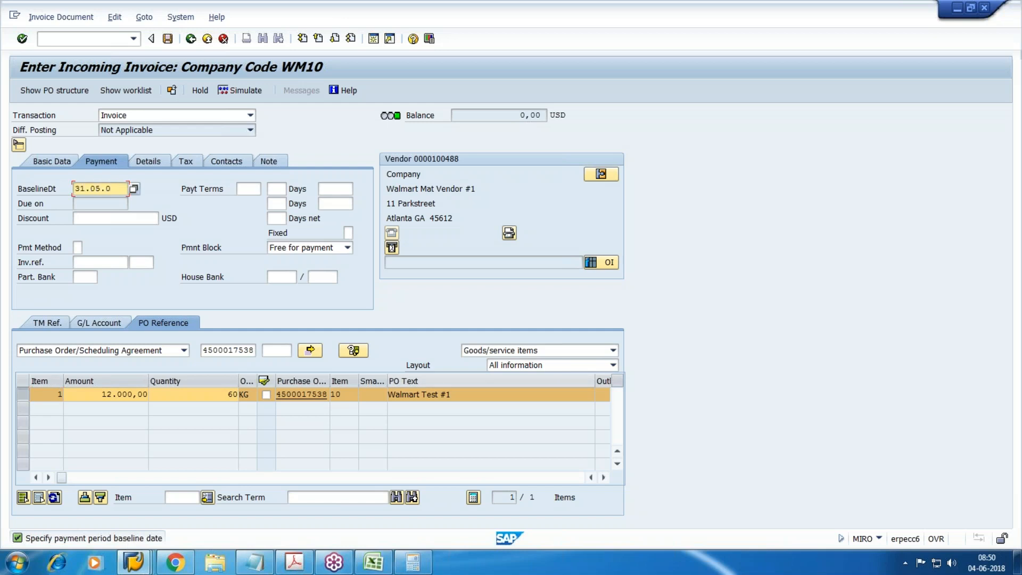
key(BackSpace)
text(2018)
key(Tab)
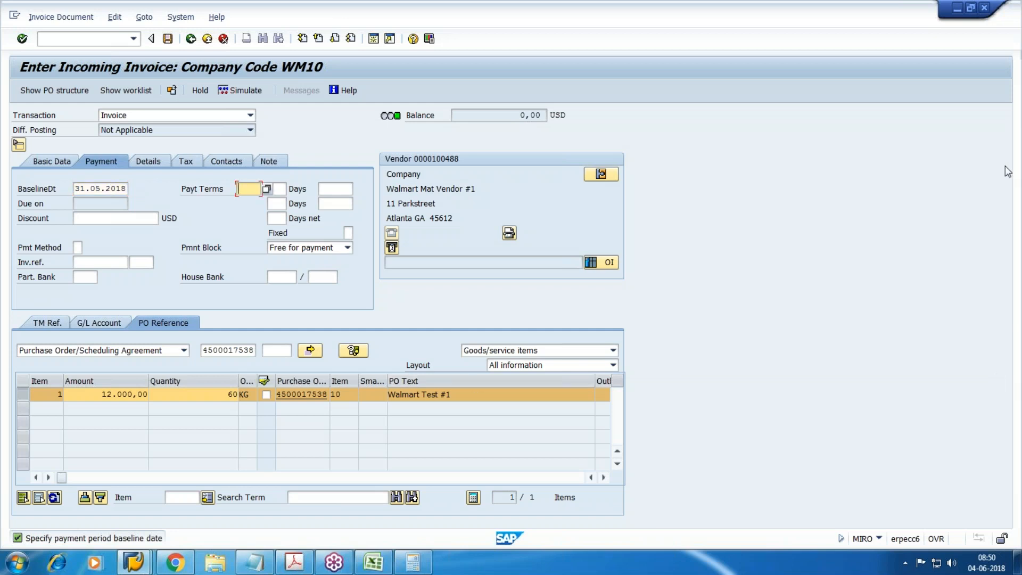
mouse_move(336, 264)
mouse_down()
mouse_move(228, 152)
mouse_move(394, 232)
mouse_move(311, 281)
mouse_up()
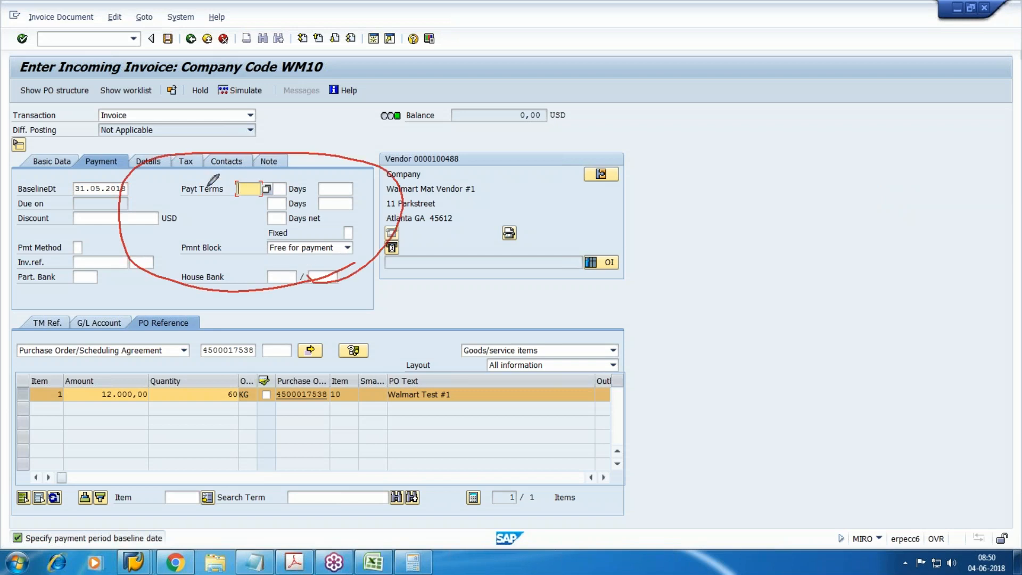
drag(201, 181, 430, 261)
drag(341, 156, 122, 288)
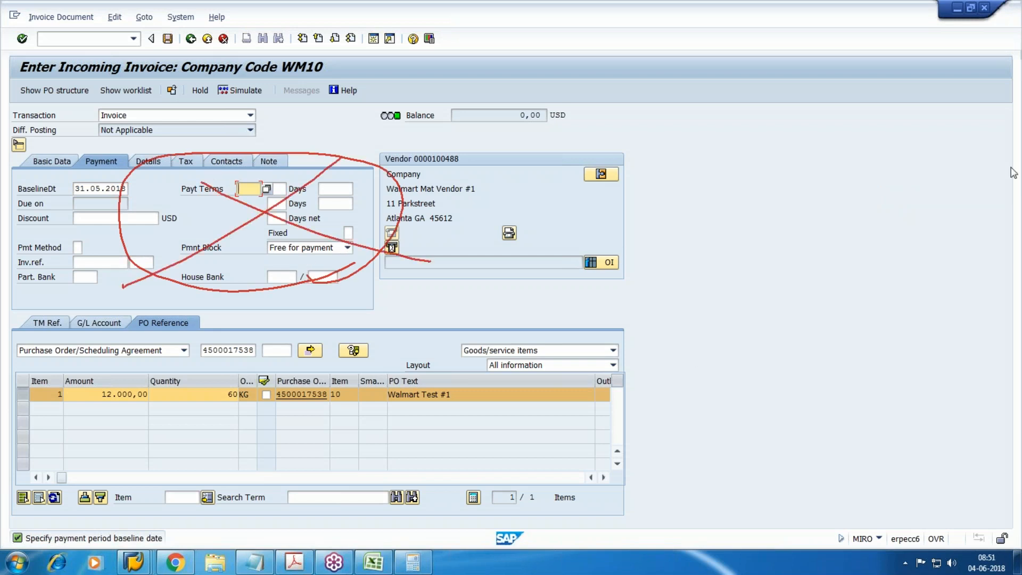
click(931, 250)
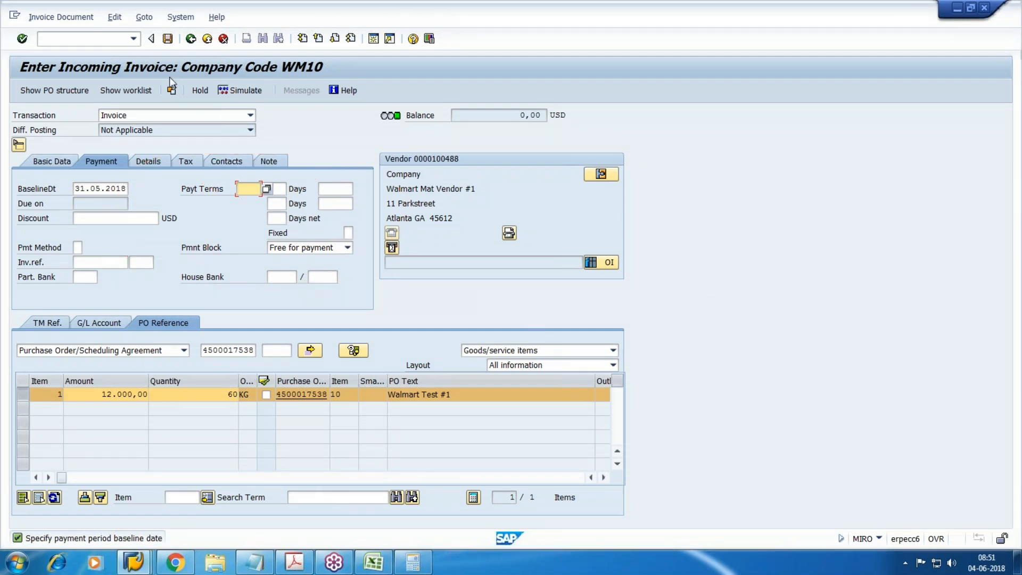
- Simulate the goods invoice document and post it
click(246, 91)
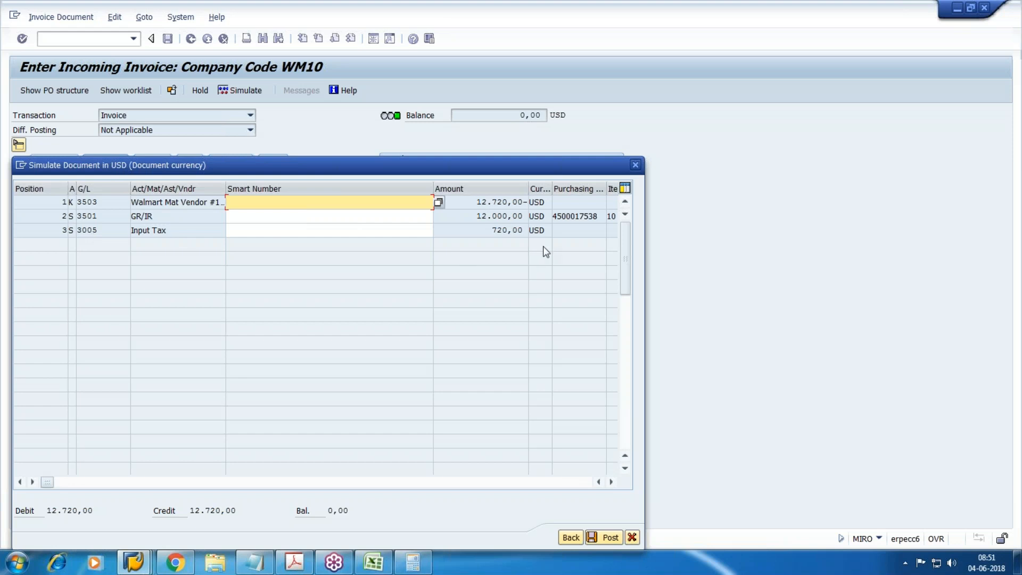
click(611, 537)
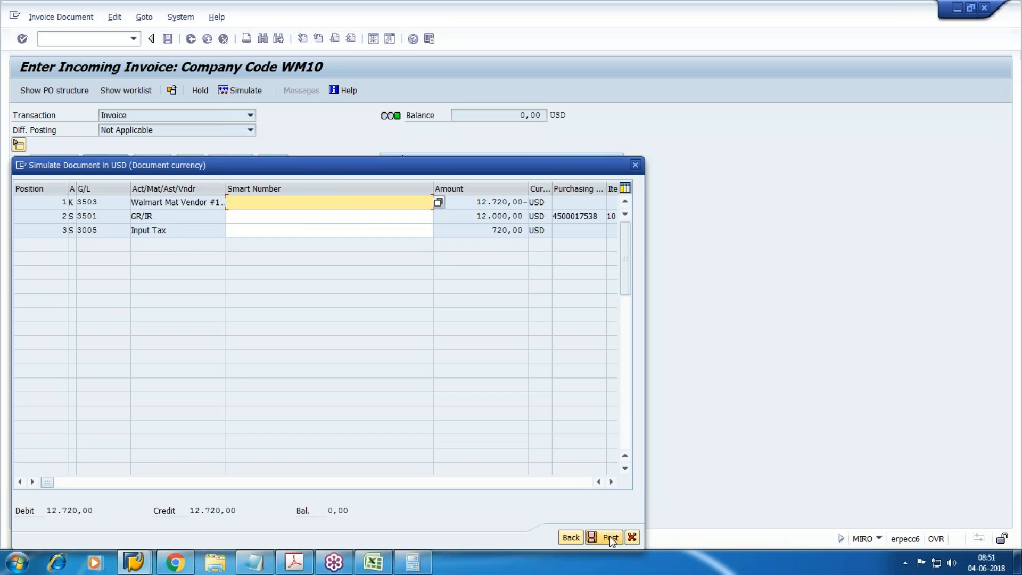
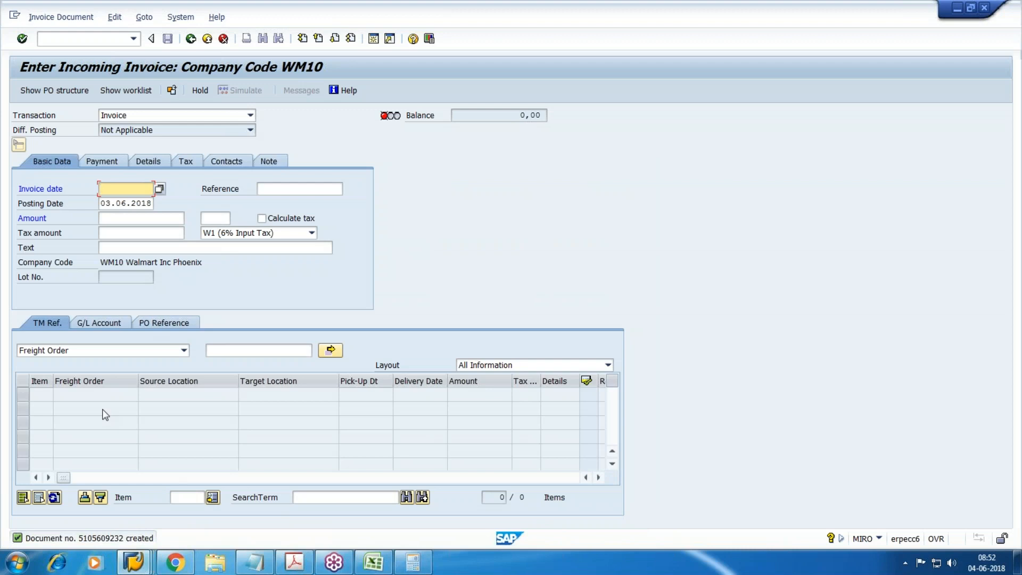
- Start a second incoming invoice dated 31.05.2018 with tax calculation turned on and tax code W0 (0% Input tax)
text(31)
key(Down)
key(Return)
key(Tab)
key(Tab)
key(Tab)
key(Tab)
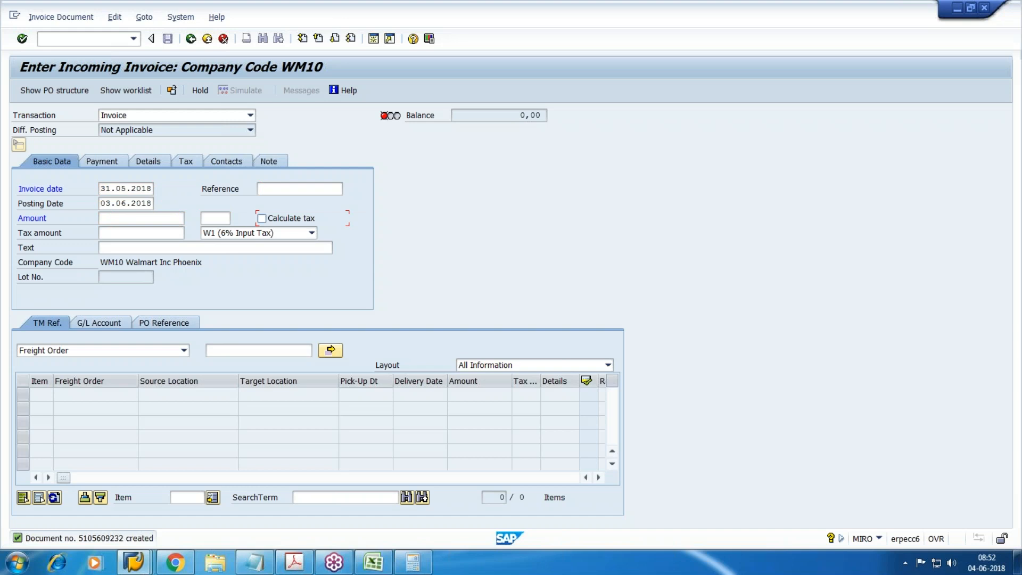
click(280, 219)
click(310, 233)
click(241, 246)
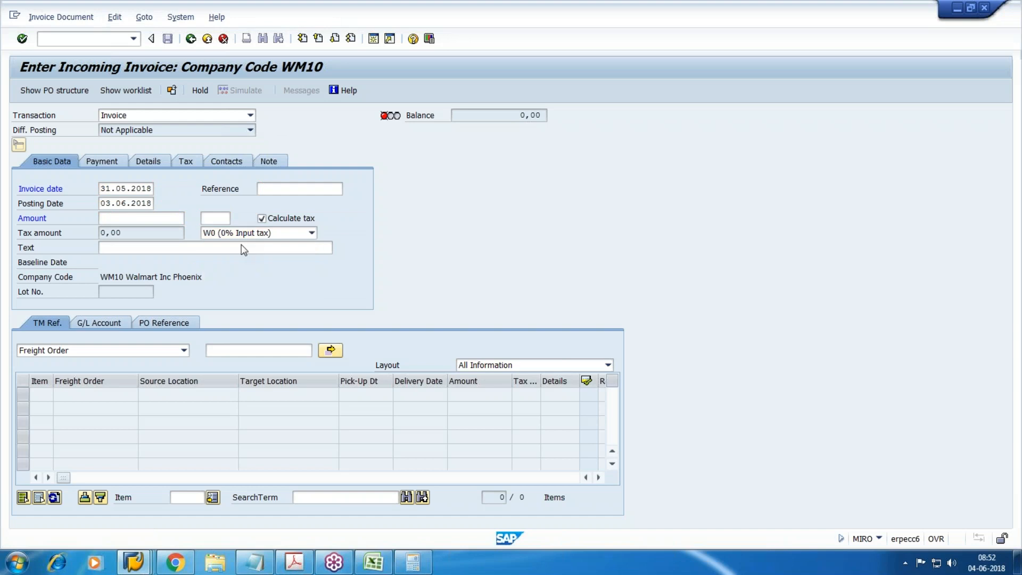
- Reference the copied purchase order number with planned delivery costs and adopt its freight item into the invoice
click(166, 324)
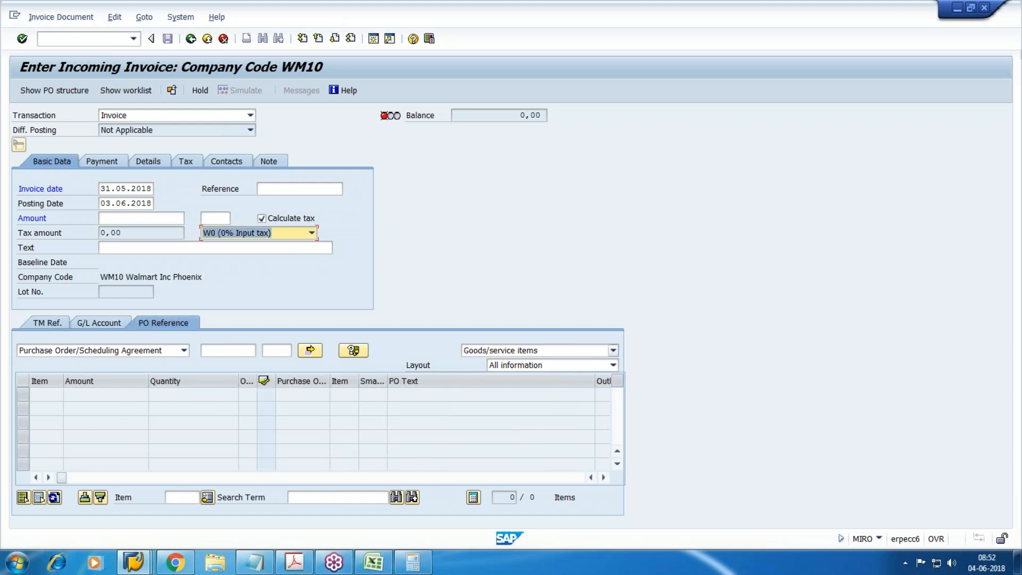
click(526, 350)
click(492, 374)
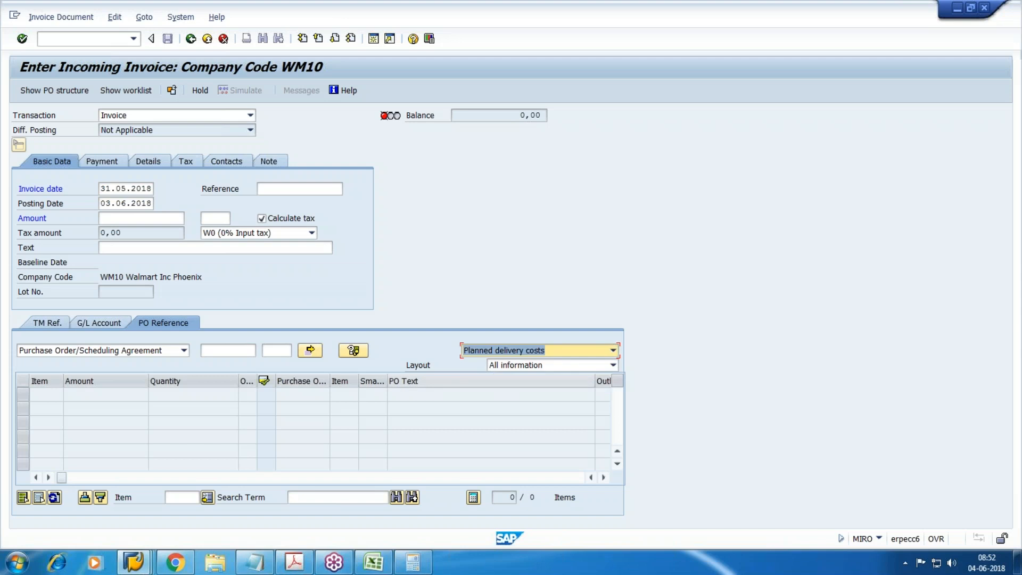
click(228, 351)
key(ctrl+v)
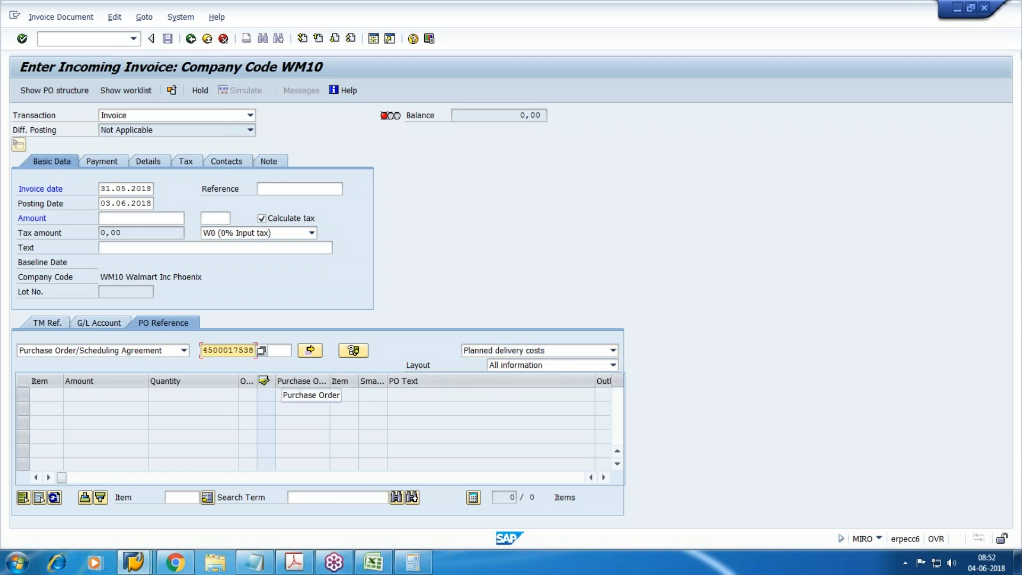
click(311, 350)
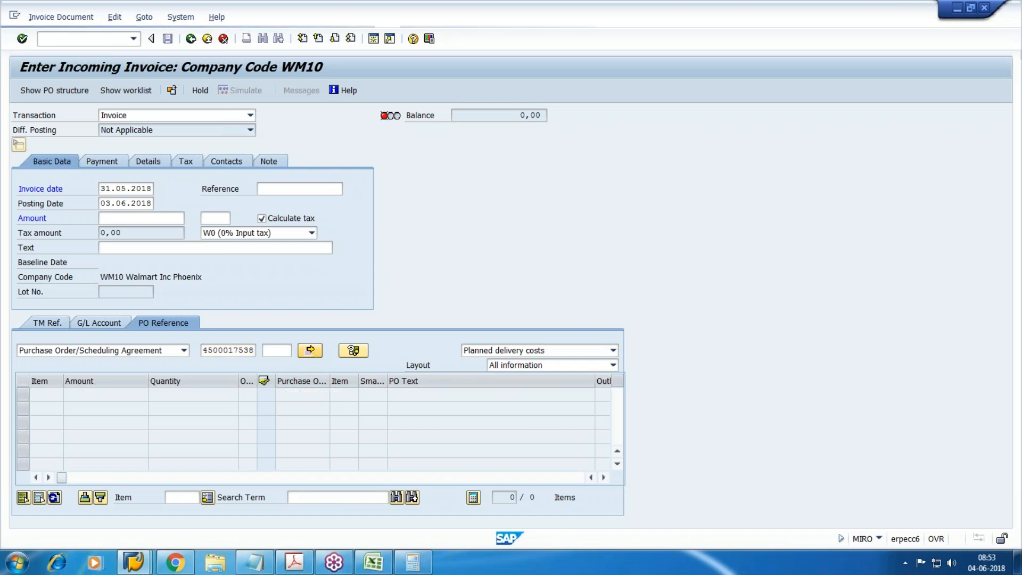
click(419, 340)
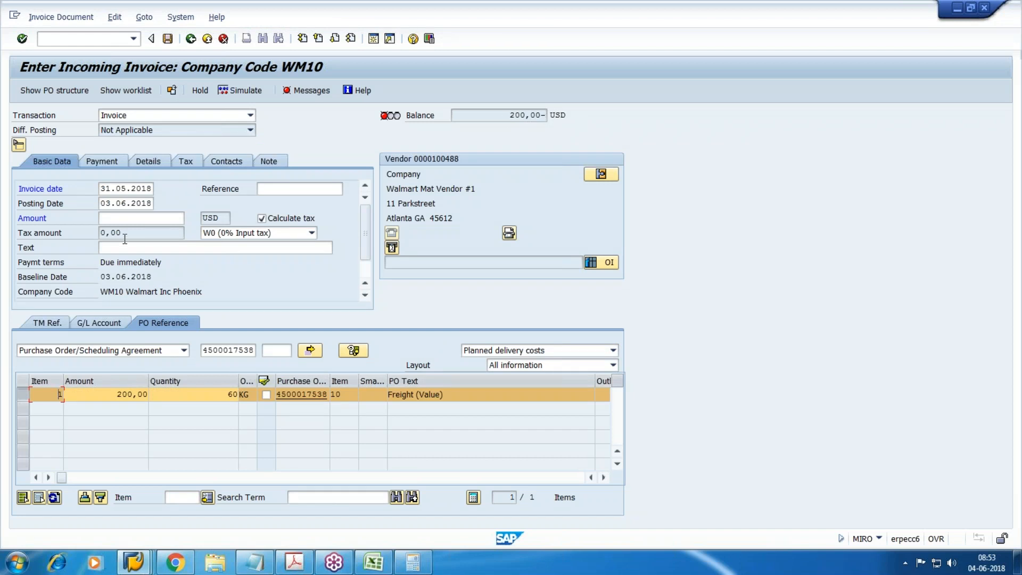
- Set the freight invoice amount to 200 USD, check its payment data, and simulate and post the document
click(117, 216)
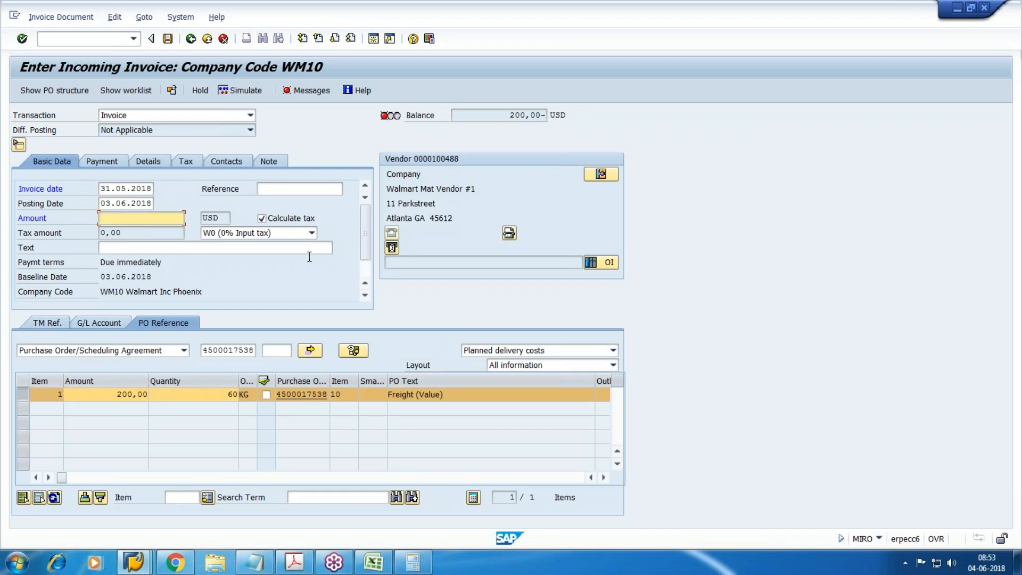
text(200)
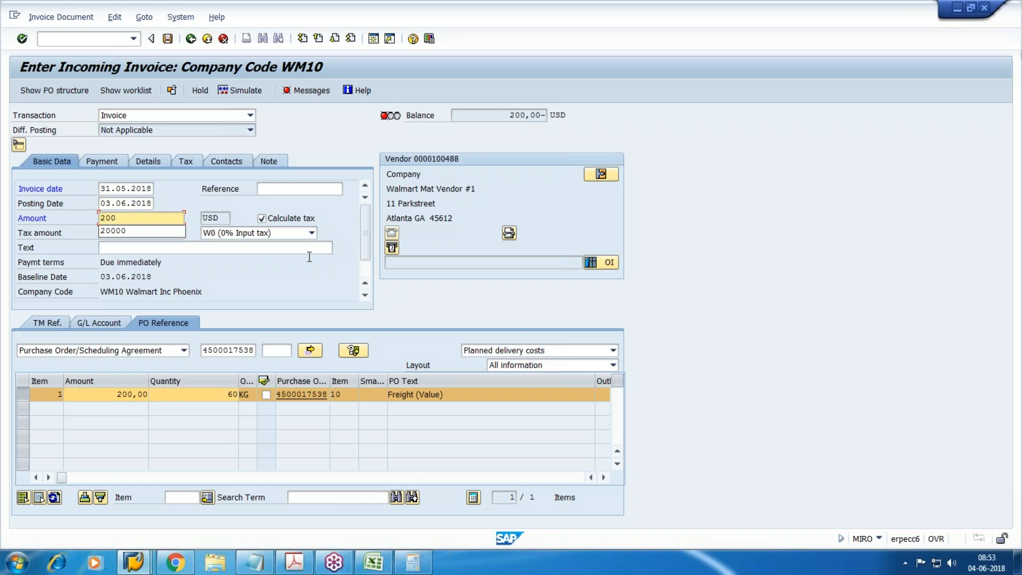
key(Return)
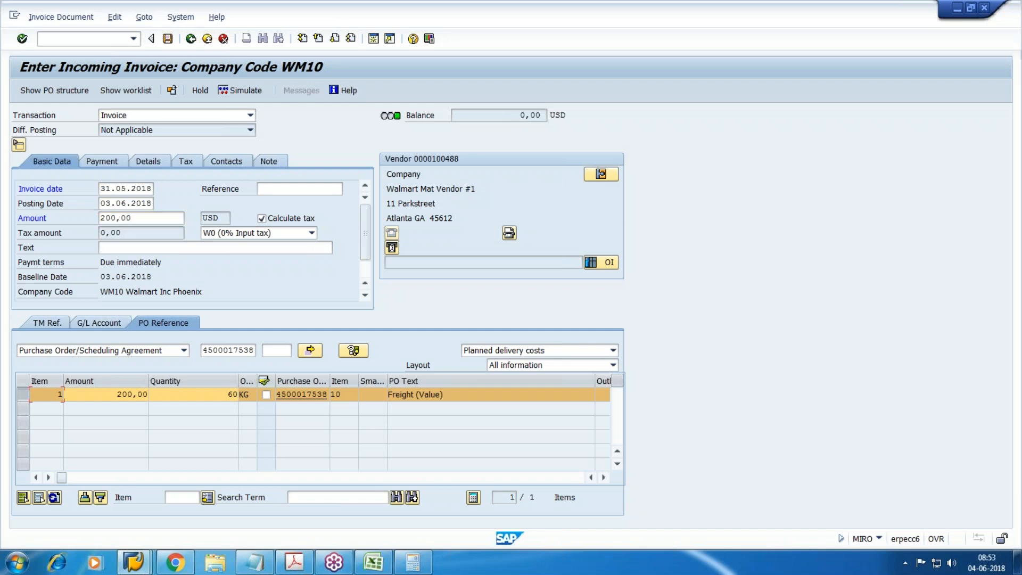
click(111, 161)
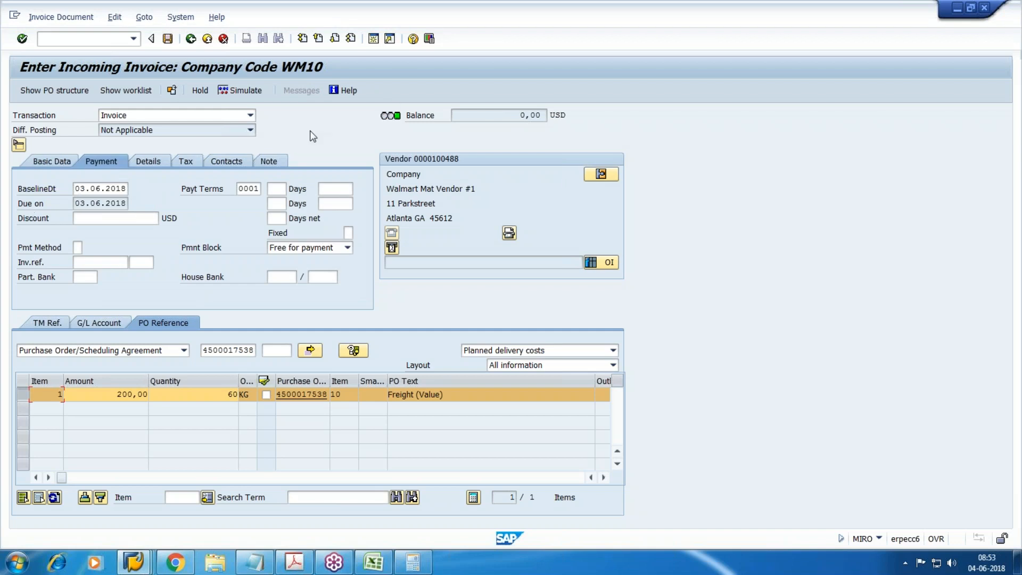
click(254, 94)
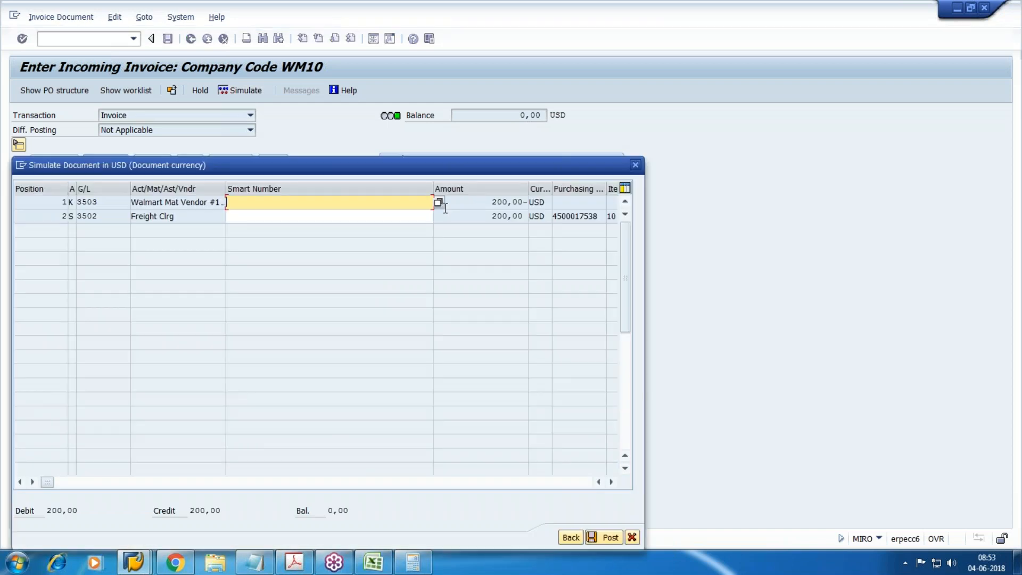
click(610, 538)
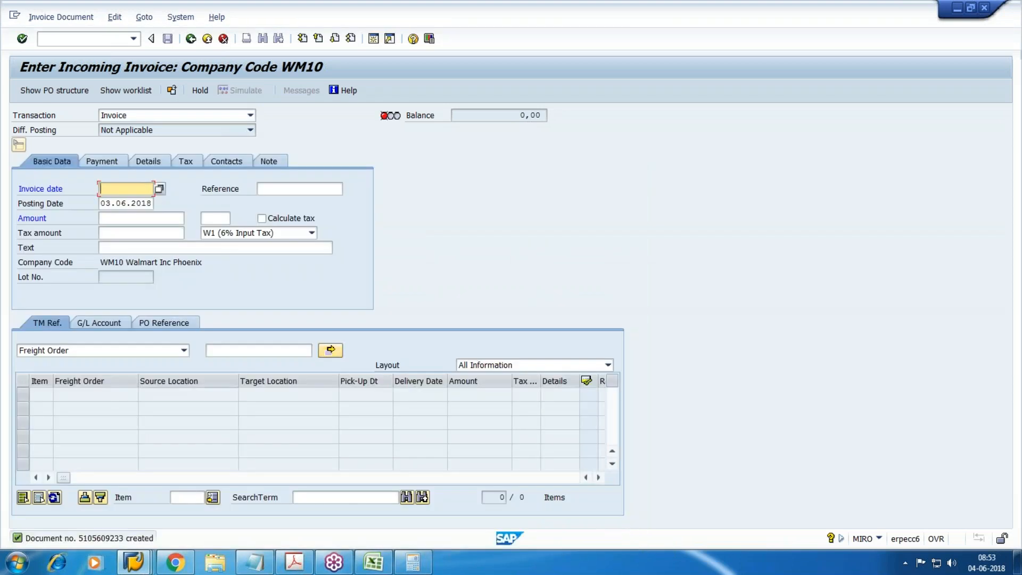
click(133, 561)
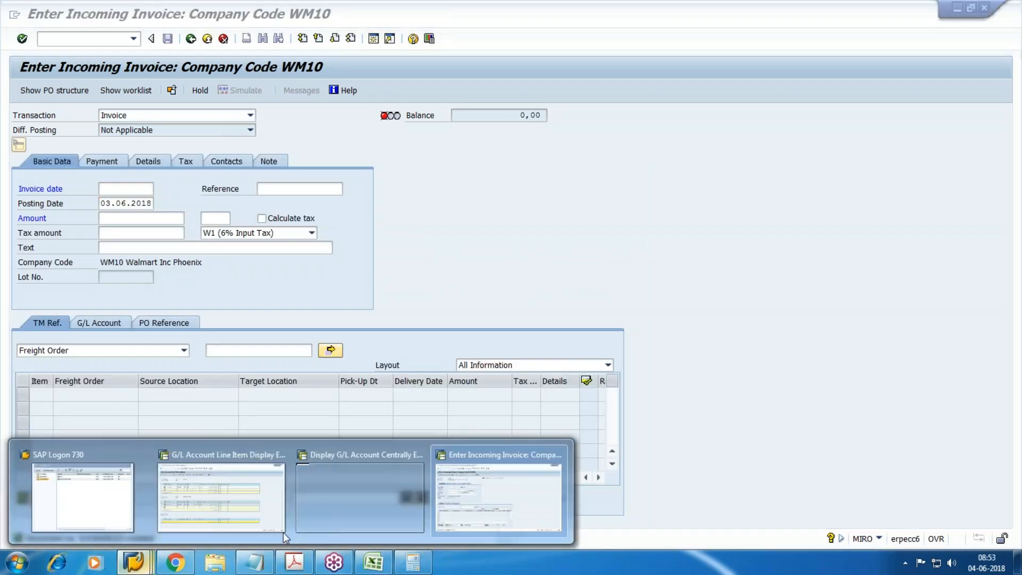
click(494, 491)
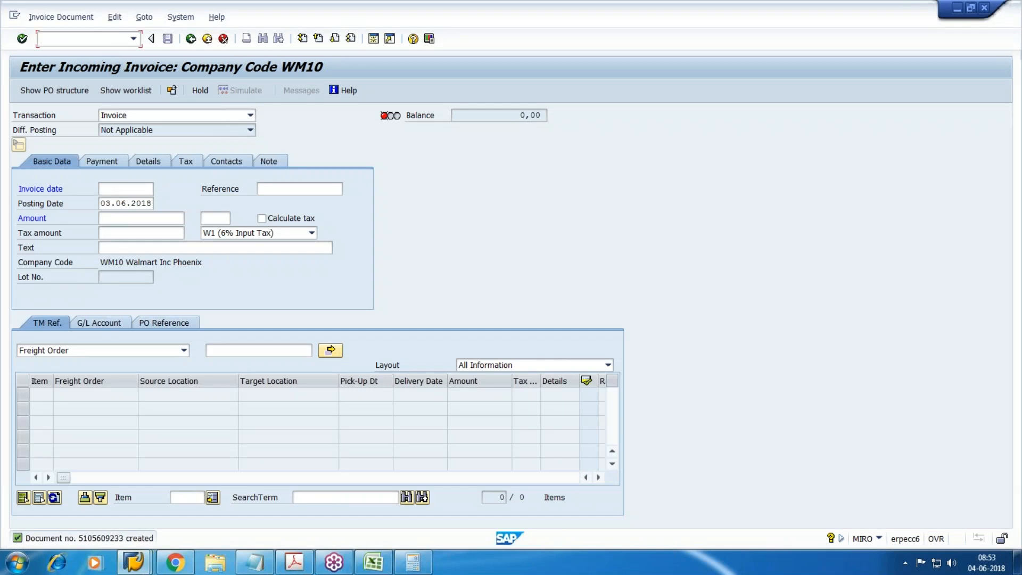
key(Insert)
key(BackSpace)
key(alt+Tab)
key(alt+Tab)
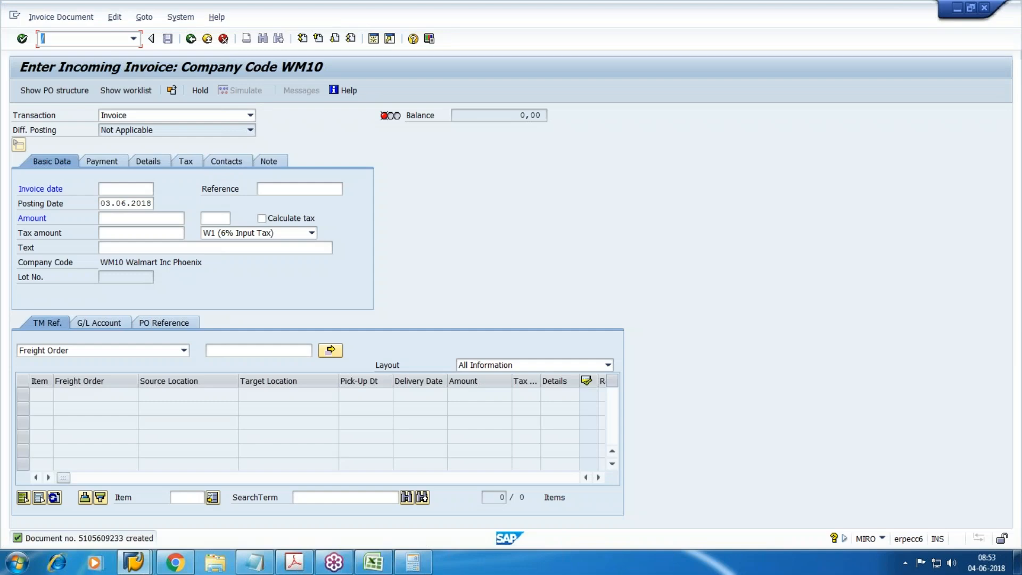
- Switch to the FBL3N session and display all line items of G/L accounts 3501 to 3502 in company code WM10
mouse_move(133, 561)
click(225, 501)
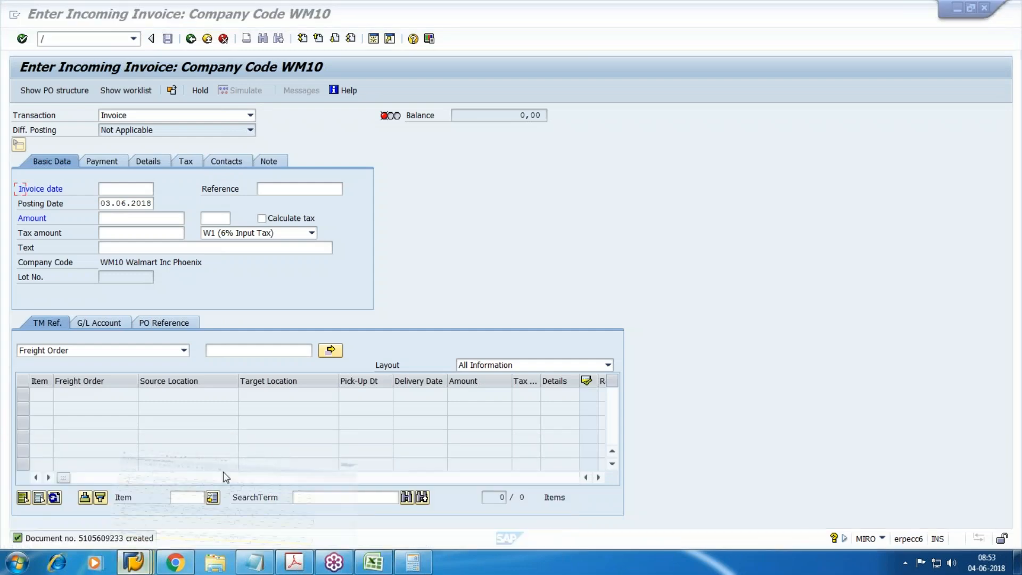
click(191, 38)
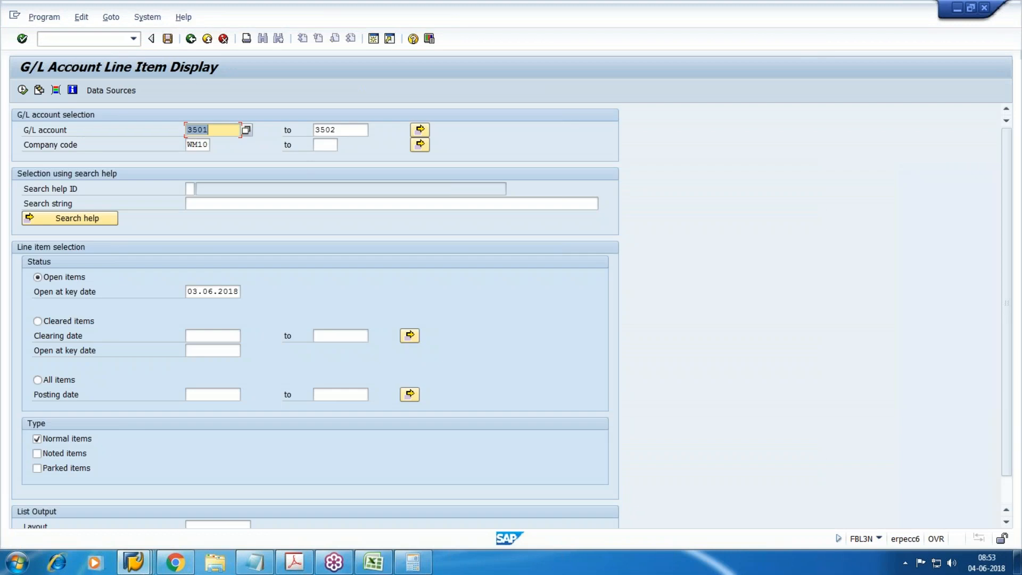
click(56, 381)
click(22, 90)
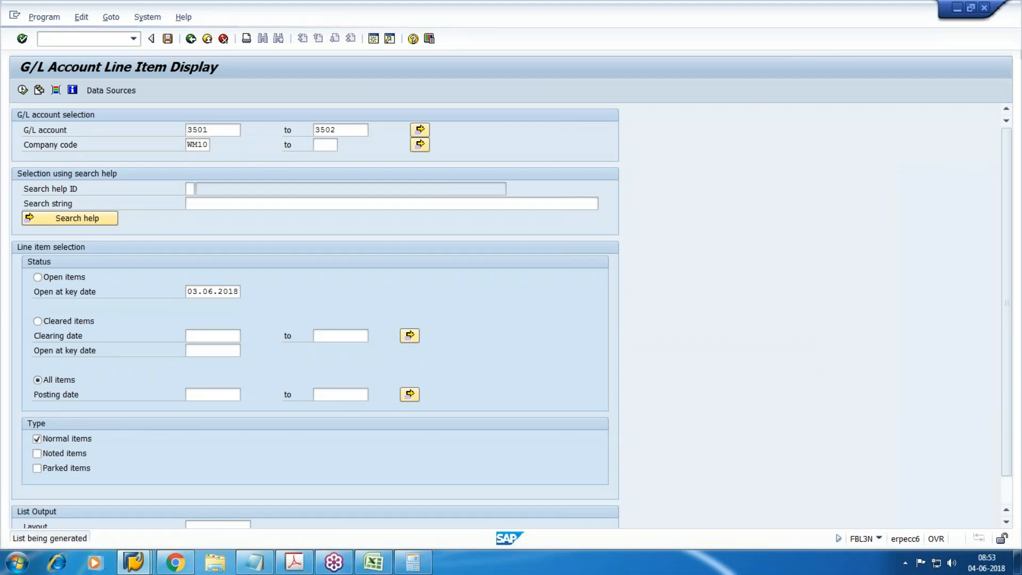
drag(393, 221, 701, 228)
drag(408, 374, 834, 373)
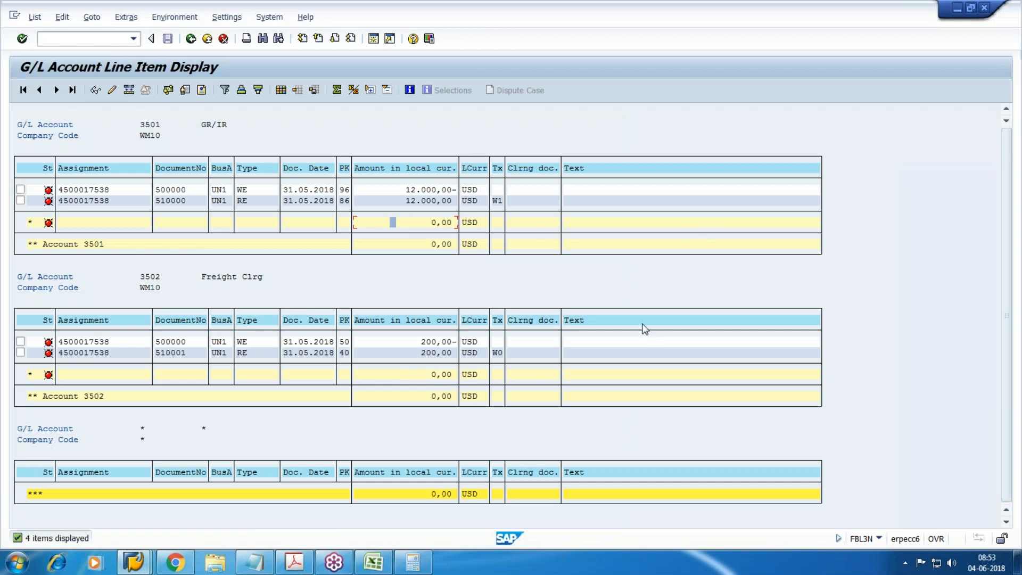
drag(408, 189, 608, 196)
drag(542, 204, 471, 202)
- Return to the line item selection, clear the G/L account range 3501 to 3502, and set the company code to WH10
click(191, 38)
key(Tab)
key(Delete)
key(shift+Tab)
key(Delete)
key(Tab)
key(Tab)
key(Tab)
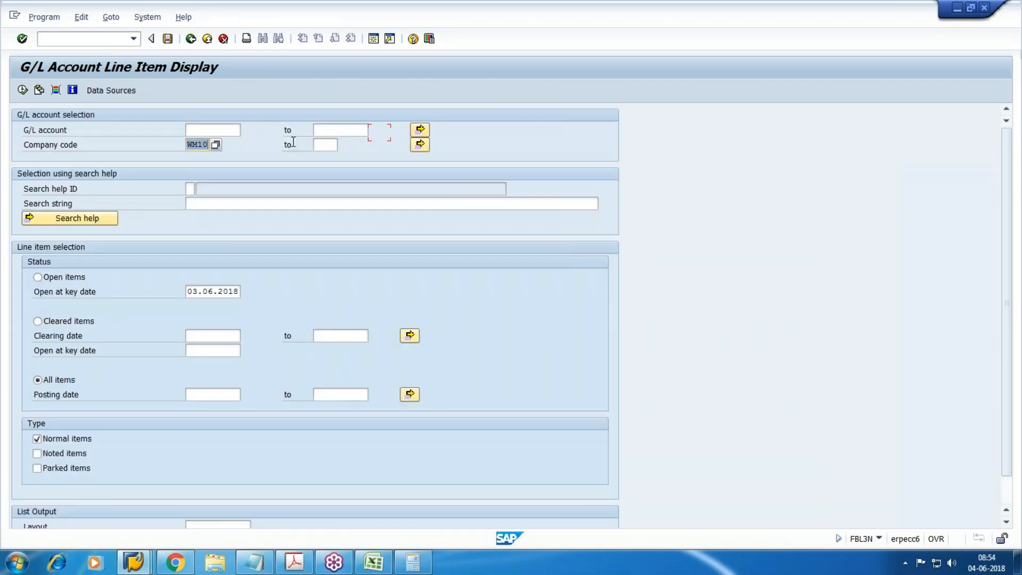
key(Delete)
text(WH10)
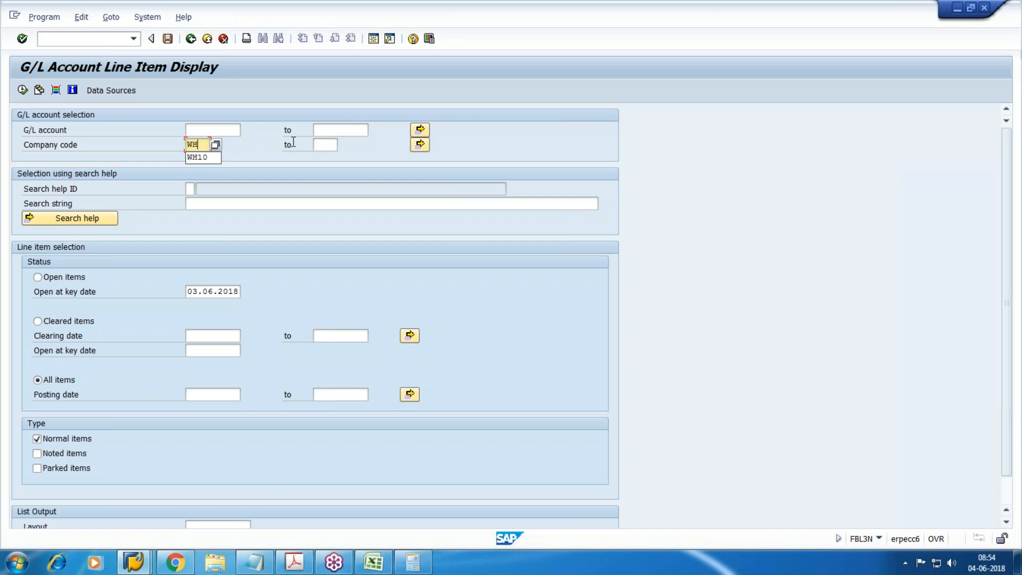
key(shift+Tab)
key(shift+Tab)
key(shift+Tab)
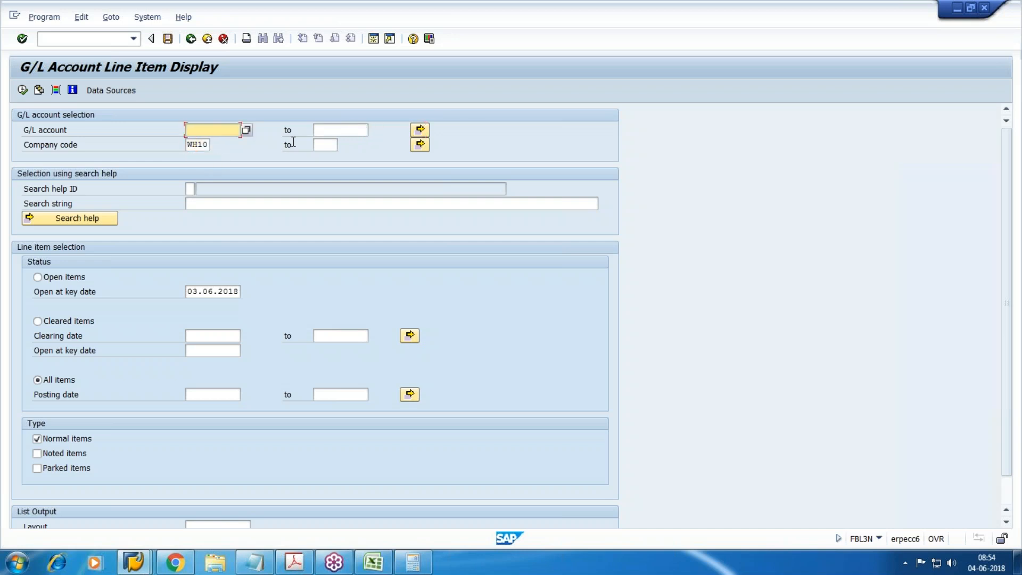
- Look up the GR/IR account in chart of accounts WH10 and adopt 3005 as the starting G/L account
key(F4)
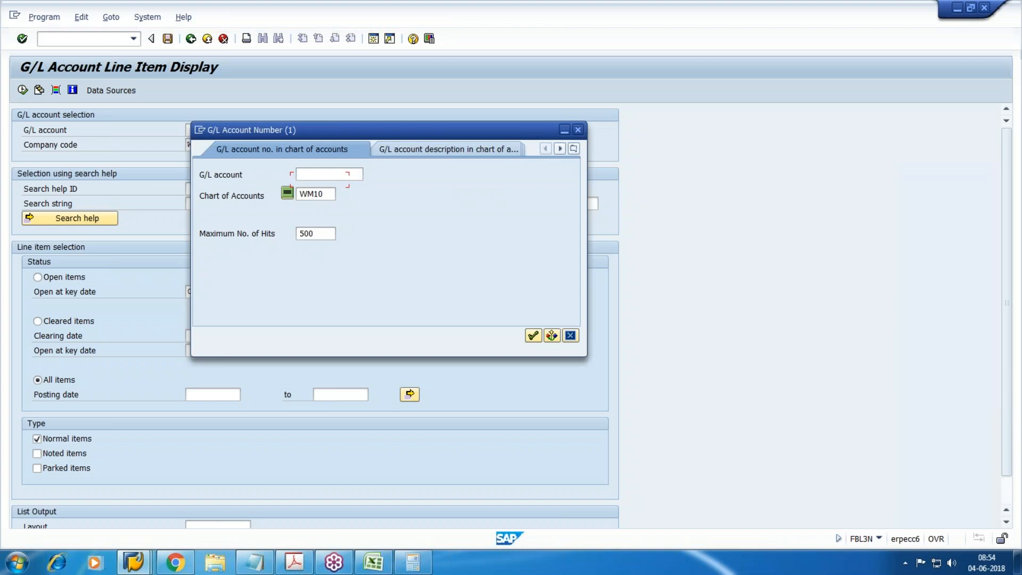
key(BackSpace)
key(BackSpace)
key(BackSpace)
text(W)
key(Return)
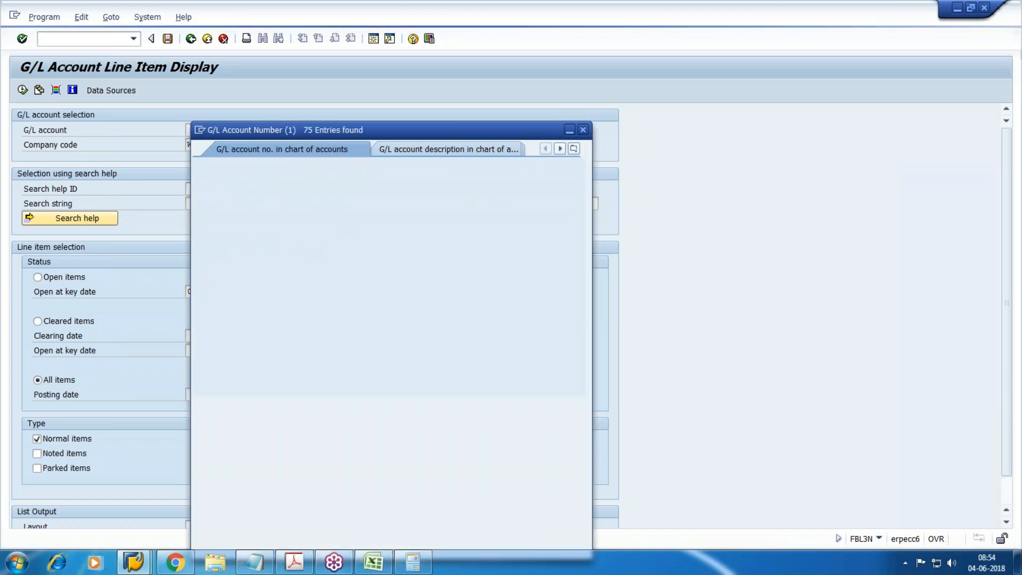
key(Down)
key(Down)
key(Down)
key(Down)
key(Down)
key(Down)
key(Down)
key(Down)
key(Down)
key(Down)
key(Down)
key(Down)
key(Down)
key(Down)
key(Down)
key(Down)
key(Down)
key(Down)
key(Down)
key(Down)
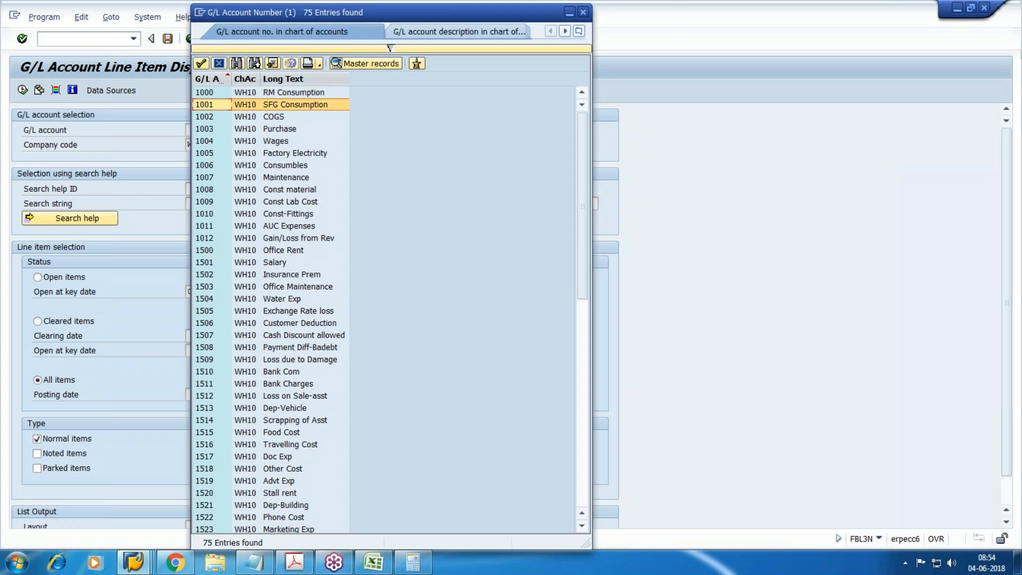
key(Down)
key(Down)
key(Down)
key(Down)
key(Down)
key(Down)
key(Down)
key(Down)
key(Down)
key(Down)
key(Down)
key(Down)
key(Down)
key(Down)
key(Down)
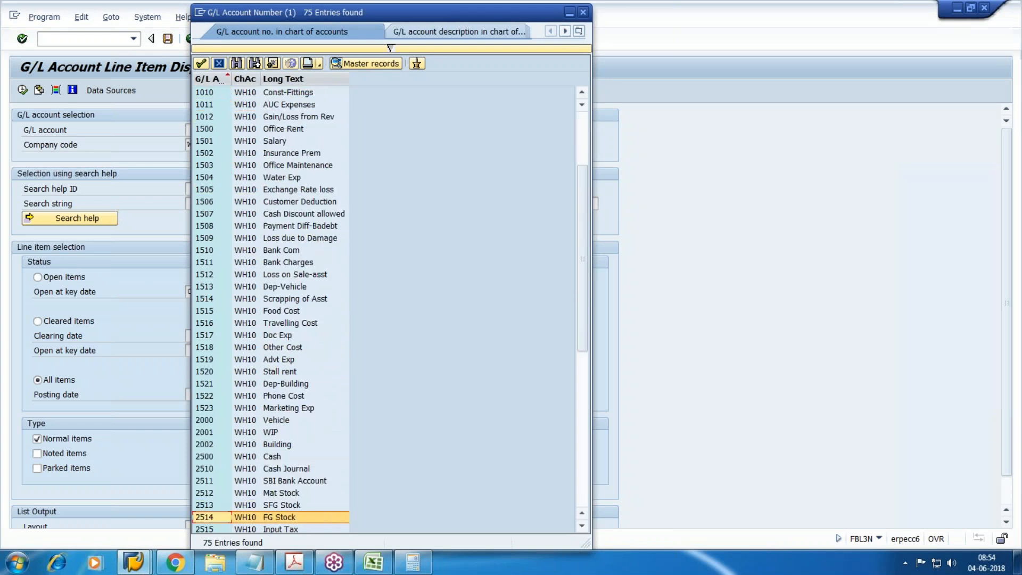
key(Down)
key(Down)
key(Down)
key(Down)
key(Down)
key(Down)
key(Down)
key(Down)
key(Down)
key(Down)
key(Down)
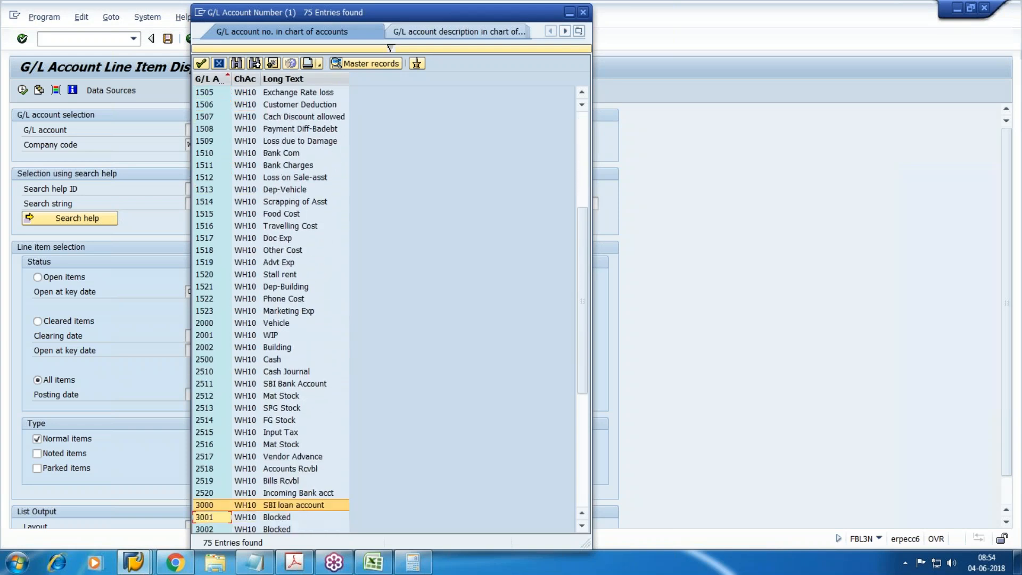
key(Up)
key(Up)
key(Up)
key(Up)
key(Return)
- Set the range's end account to 3006, display all line items for company code WH10, and return to the selection
key(Tab)
text(3006)
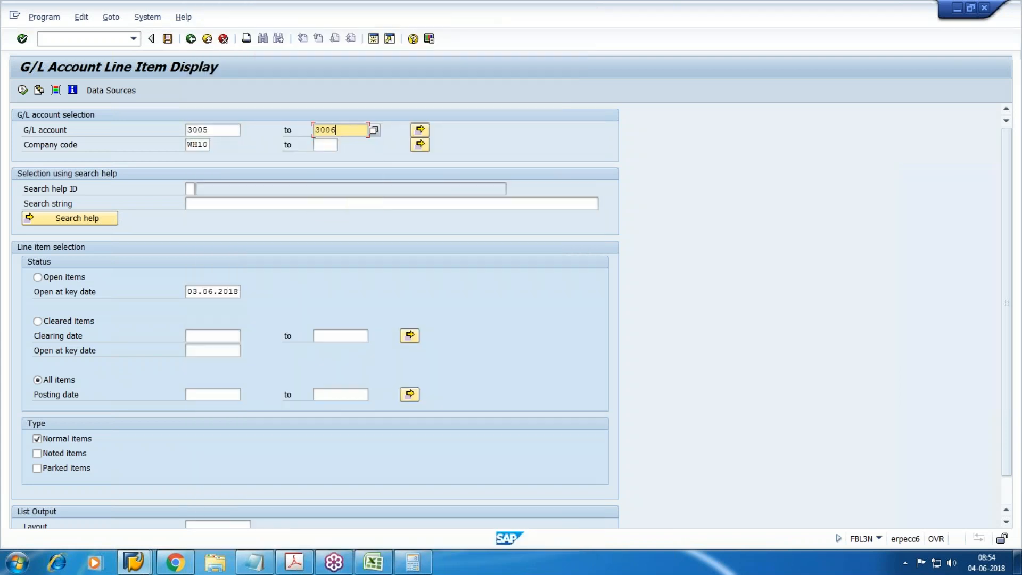
click(22, 90)
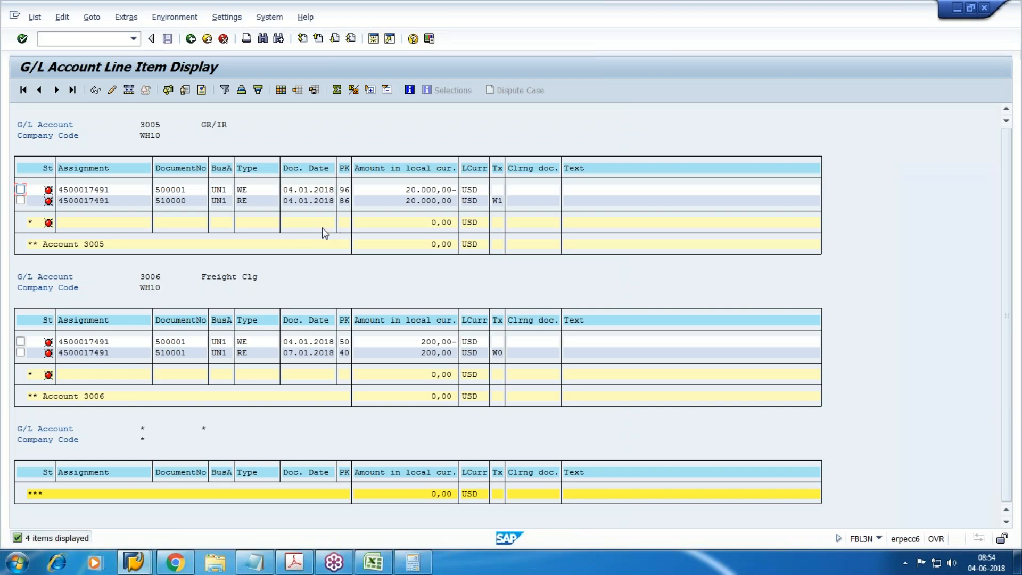
click(191, 39)
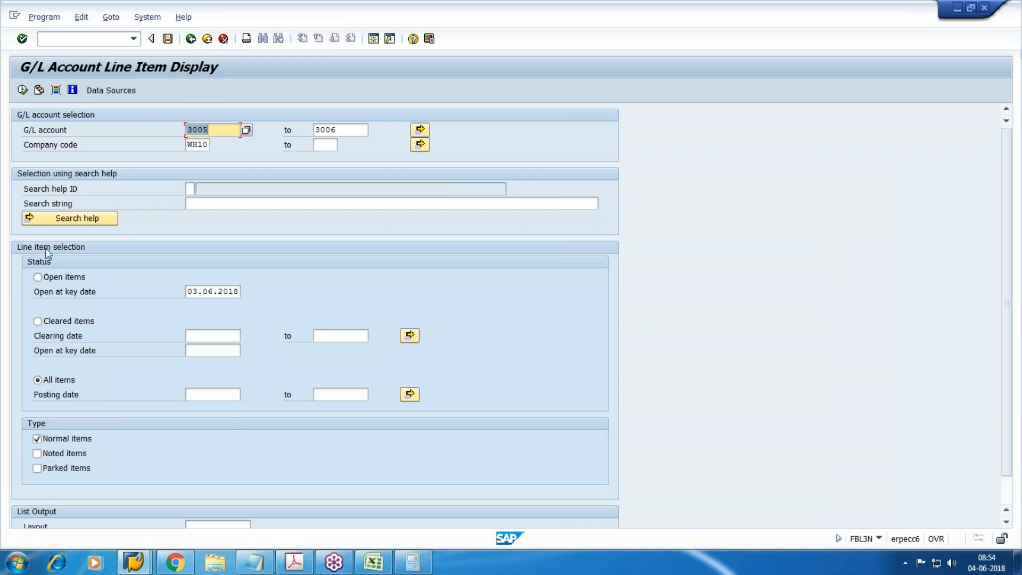
click(22, 90)
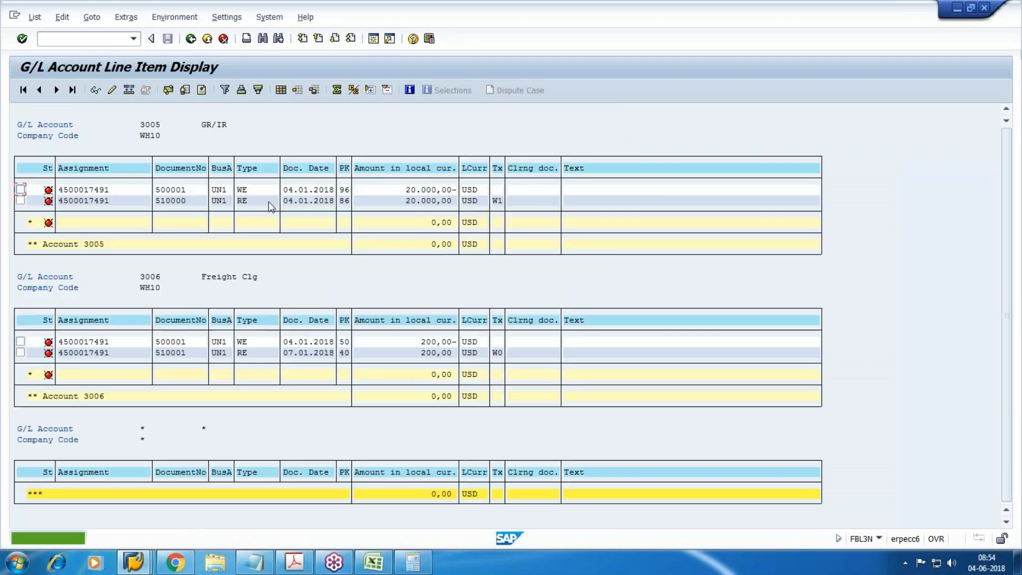
key(F3)
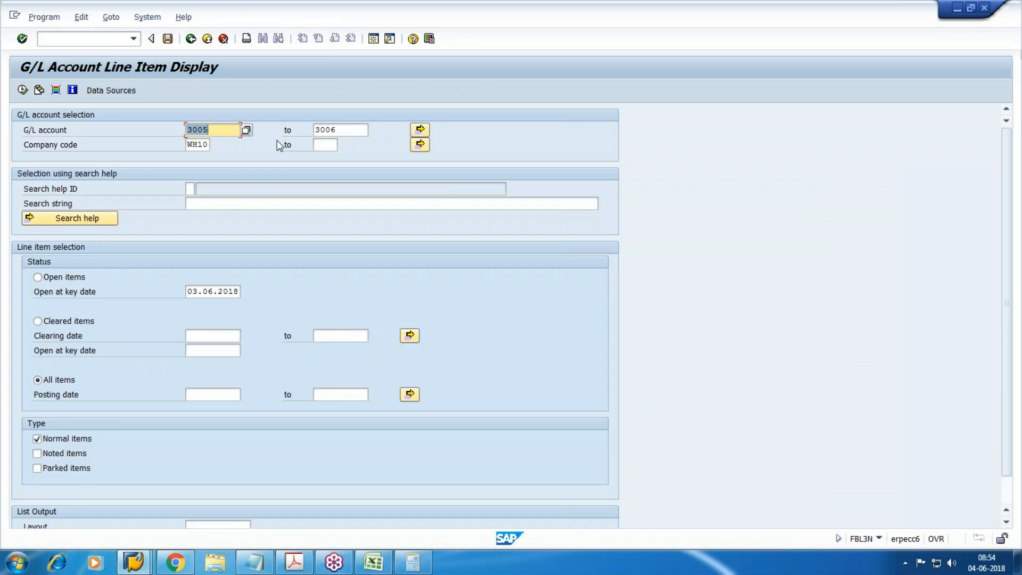
- Clear the G/L account range and select company code HM10 by restricting the company code search
click(355, 130)
key(BackSpace)
key(BackSpace)
key(BackSpace)
key(BackSpace)
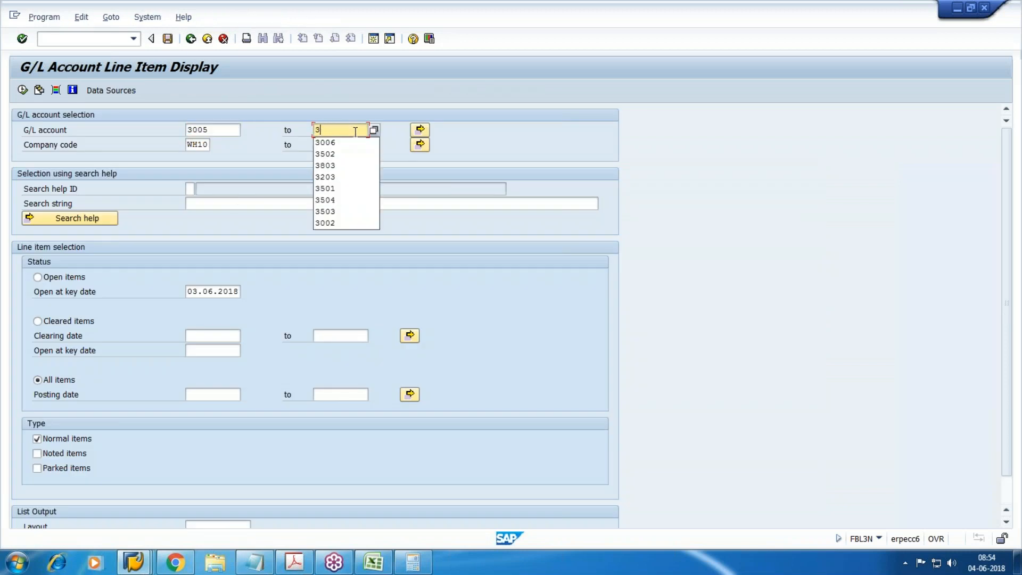
key(shift+Tab)
key(BackSpace)
key(Tab)
key(shift+Tab)
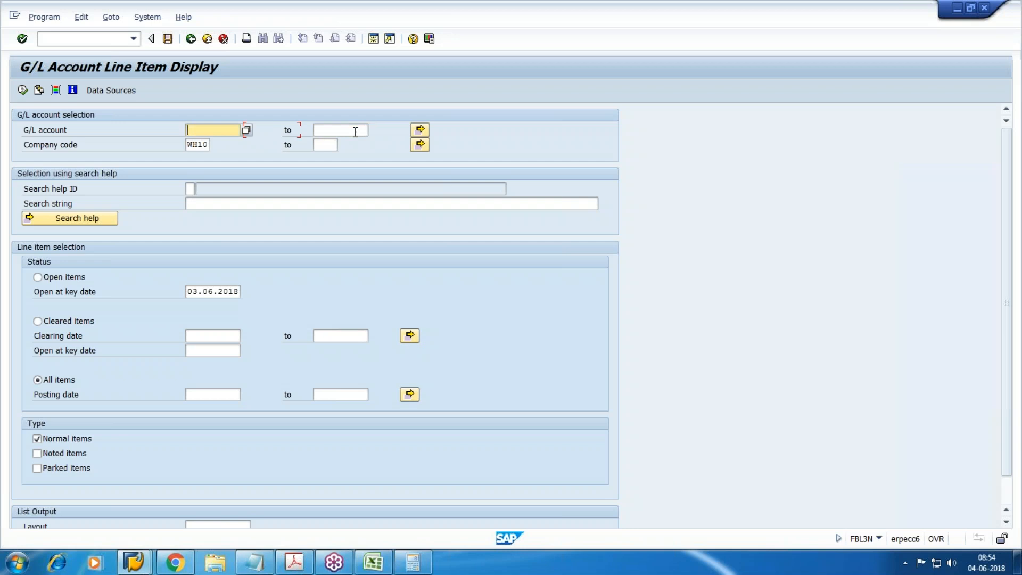
key(Tab)
key(Tab)
key(BackSpace)
key(Escape)
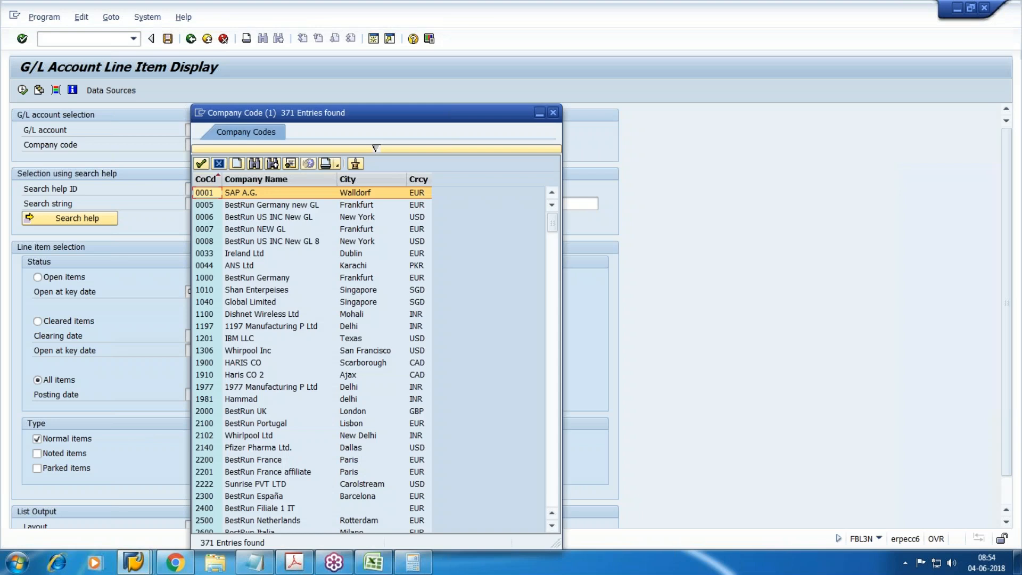
click(375, 149)
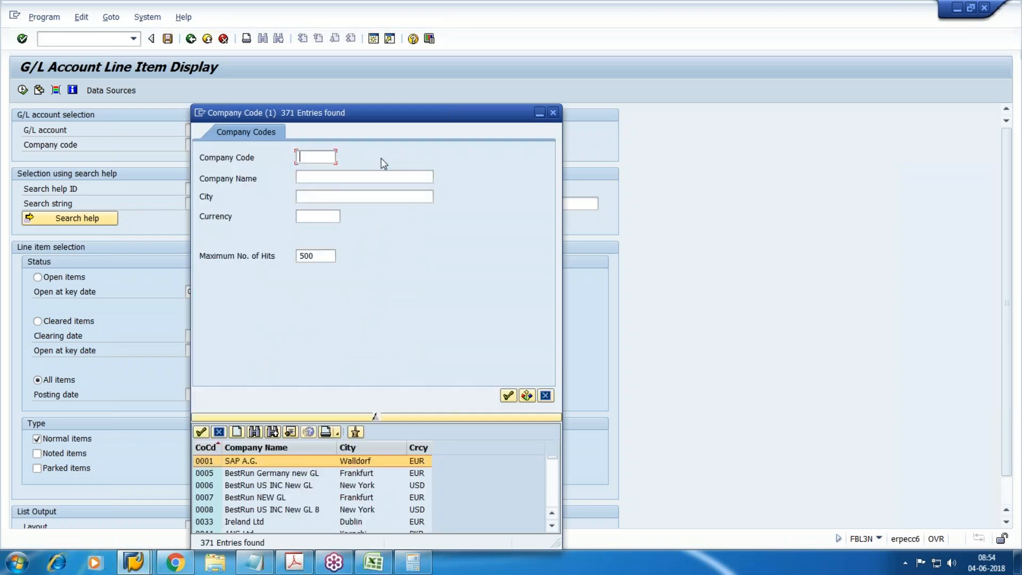
text(HM10)
key(Return)
key(Return)
- Look up the GR/IR account in chart of accounts HM10 and adopt 3001 as the starting G/L account
click(213, 128)
key(F4)
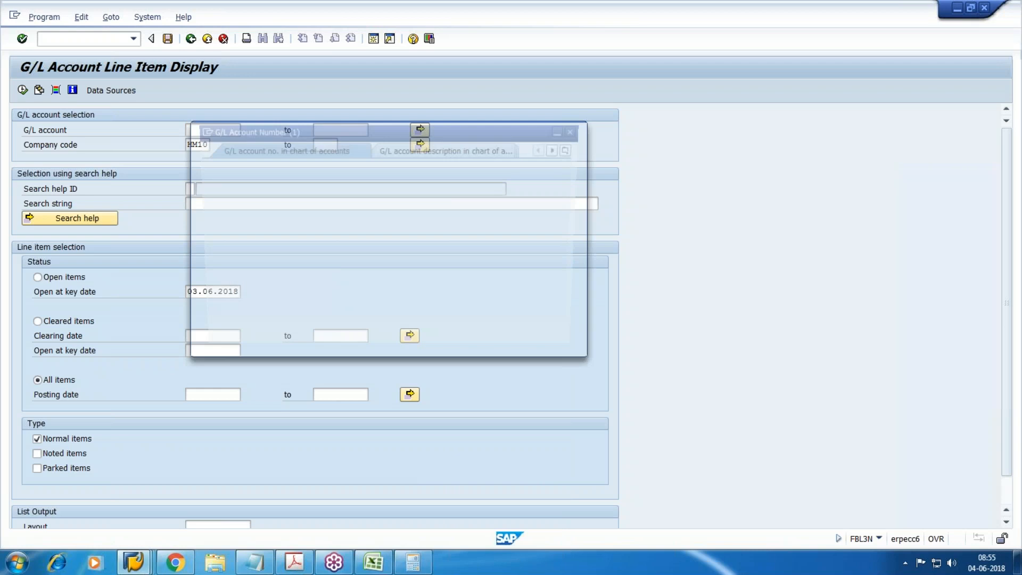
key(BackSpace)
key(BackSpace)
key(BackSpace)
key(BackSpace)
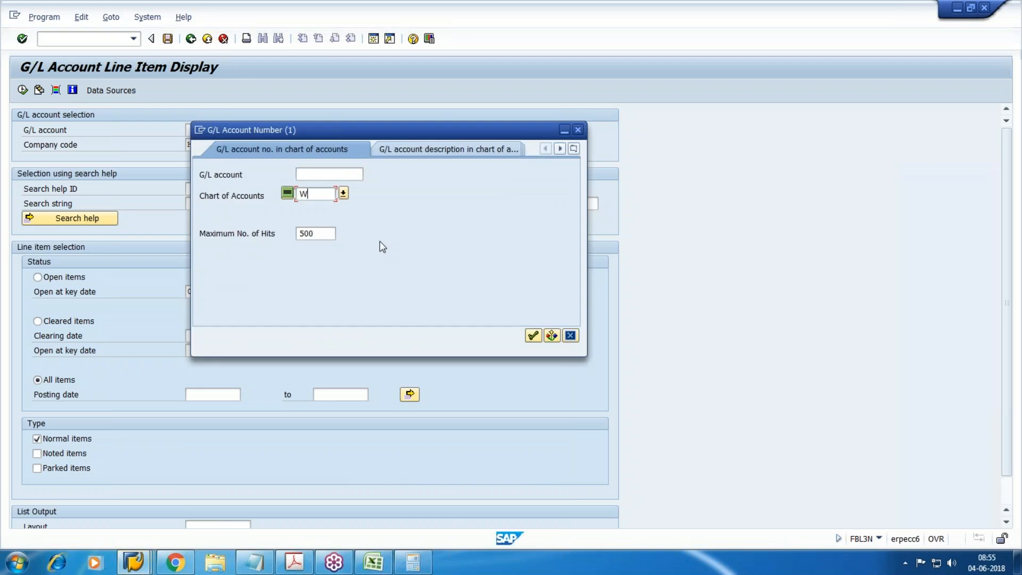
text(HM10)
key(Return)
scroll(389, 376, down, 12)
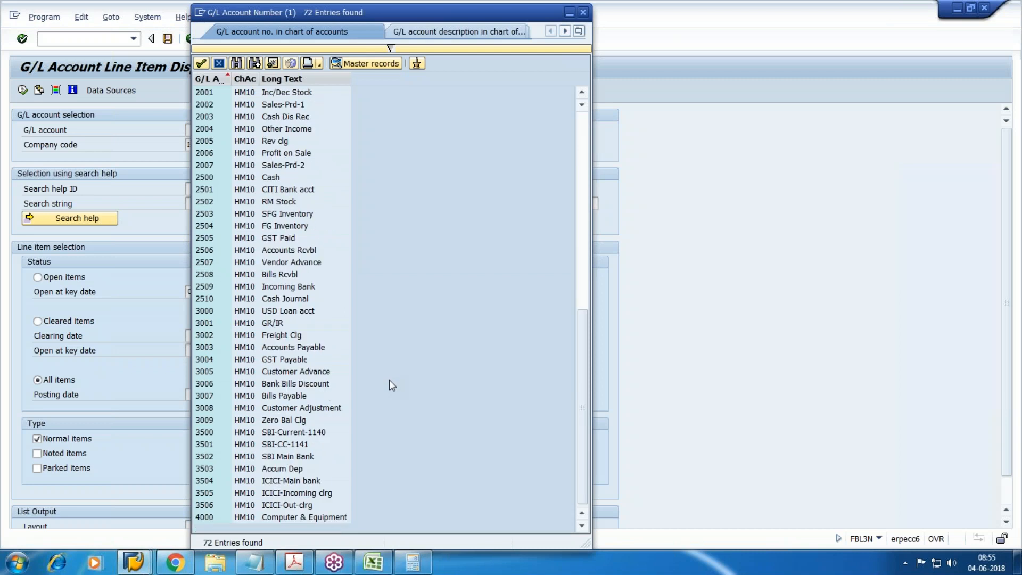
double_click(277, 324)
- Set the range's end account to 3002, display all line items for company code HM10, and return to the selection
key(Tab)
text(3002)
click(23, 91)
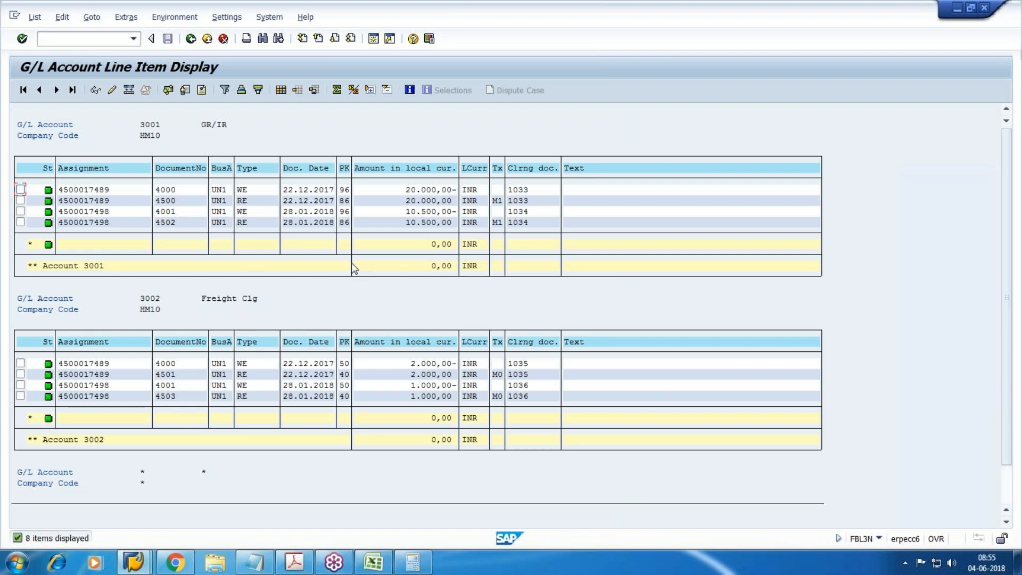
click(192, 39)
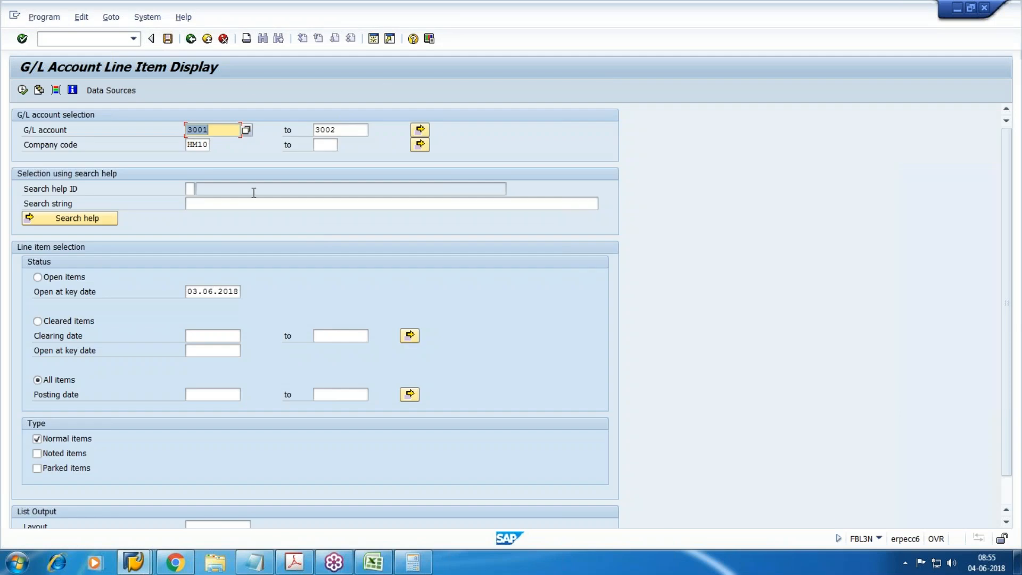
- Clear the G/L account range 3001 to 3002 and set the company code back to WM10
key(Tab)
key(Delete)
key(shift+Tab)
key(Delete)
key(Tab)
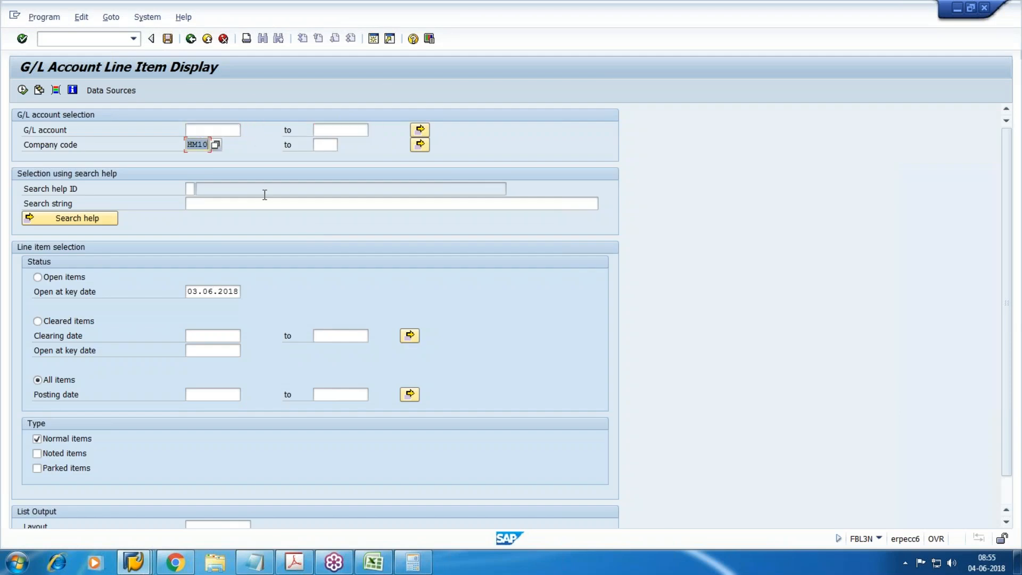
text(WM10)
key(Tab)
- Pick GR/IR account 3501 from chart of accounts WM10, set the end account to 3502, and display all line items
key(F4)
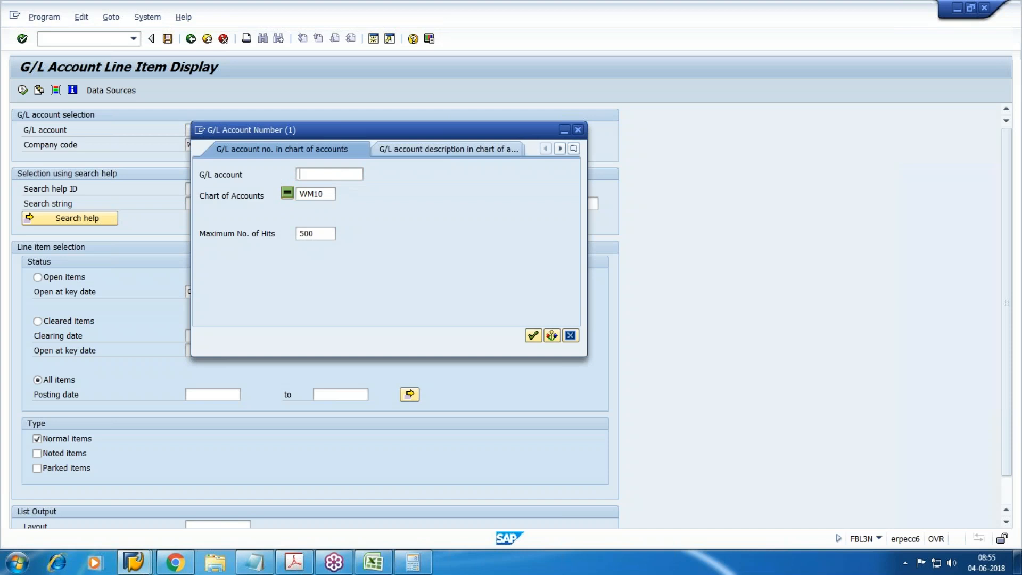
click(533, 335)
double_click(273, 311)
key(Tab)
text(3502)
key(Return)
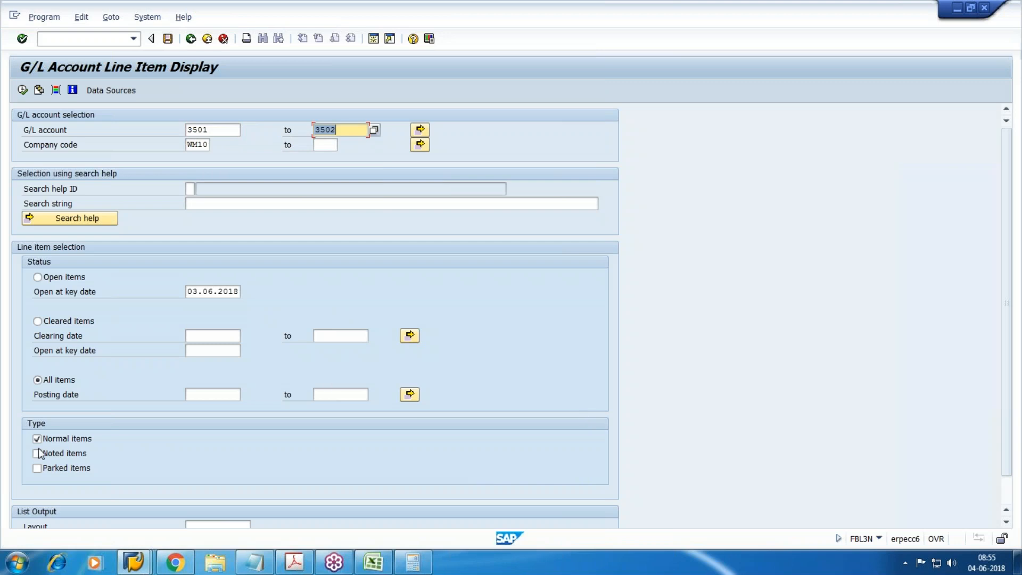
click(23, 90)
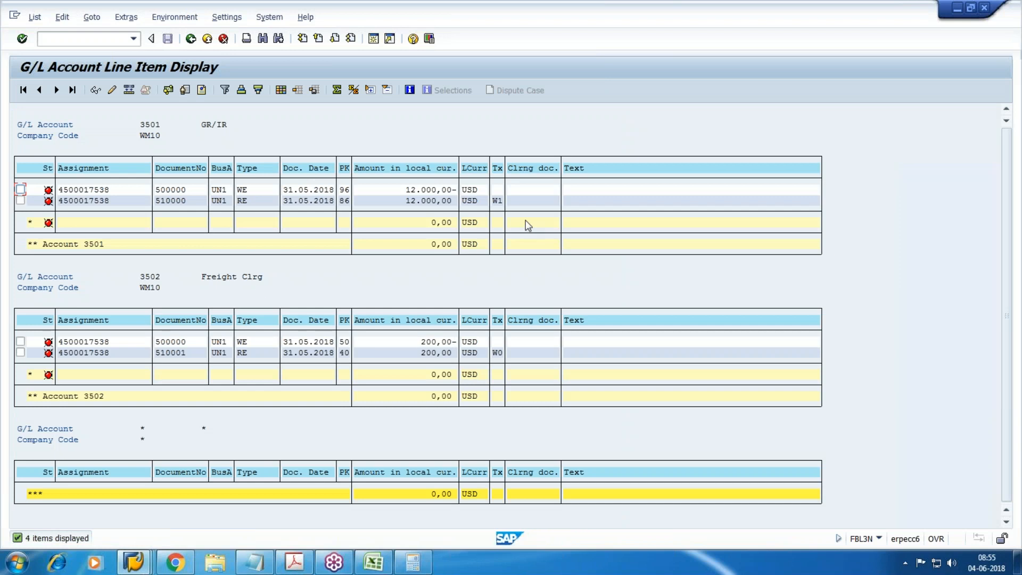
- Switch to the MIRO session and leave invoice entry for the SAP Easy Access screen
mouse_move(142, 566)
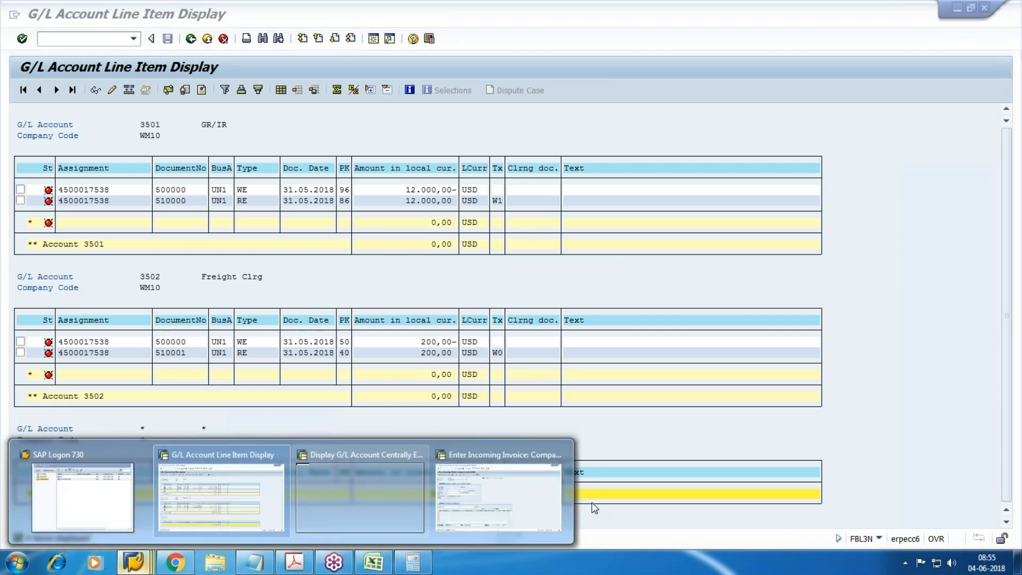
click(551, 503)
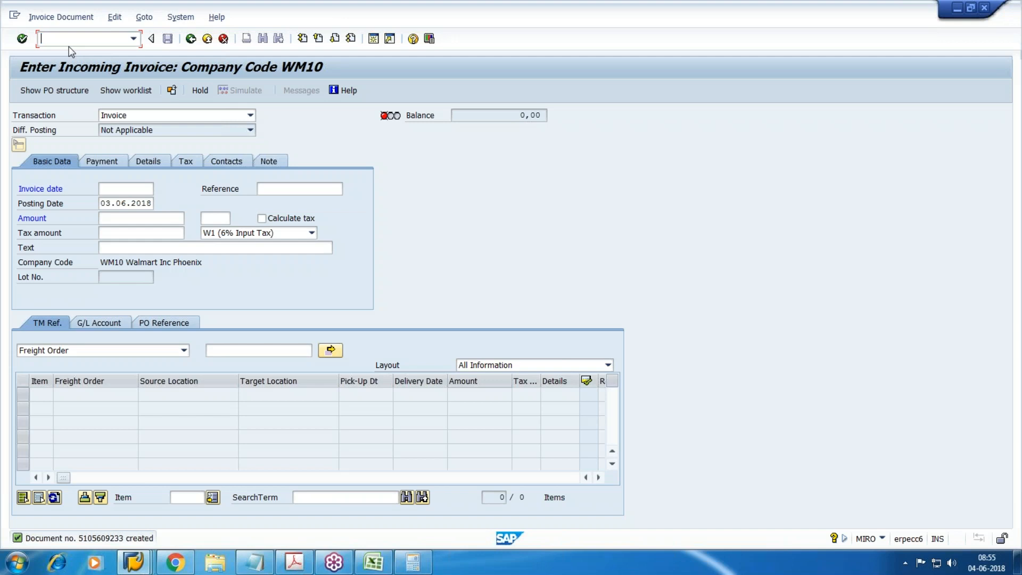
click(70, 46)
text(/N)
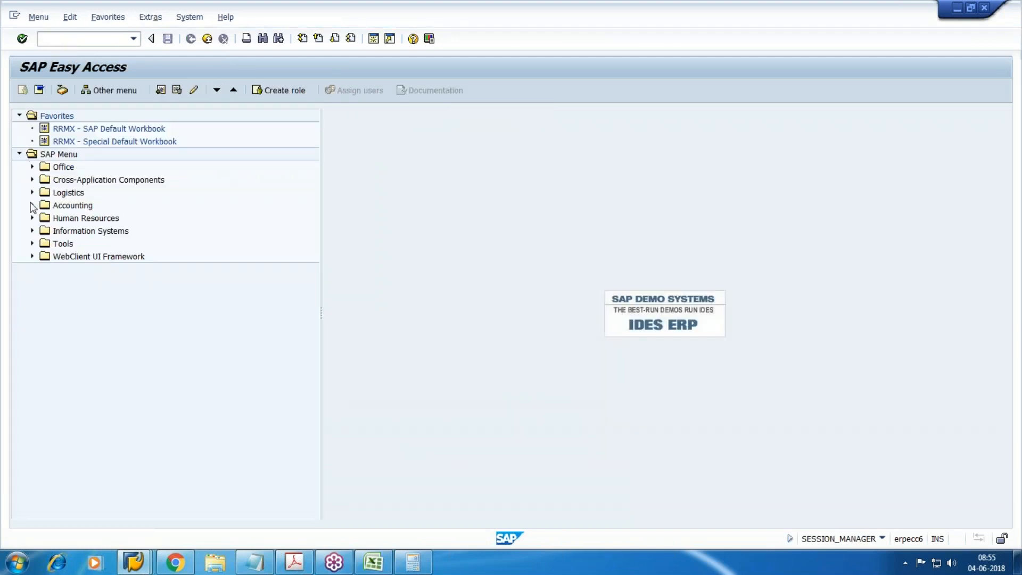
- Open the vendor line item display FBL1N under Financial Accounting, Accounts Payable, Account
click(32, 205)
click(41, 219)
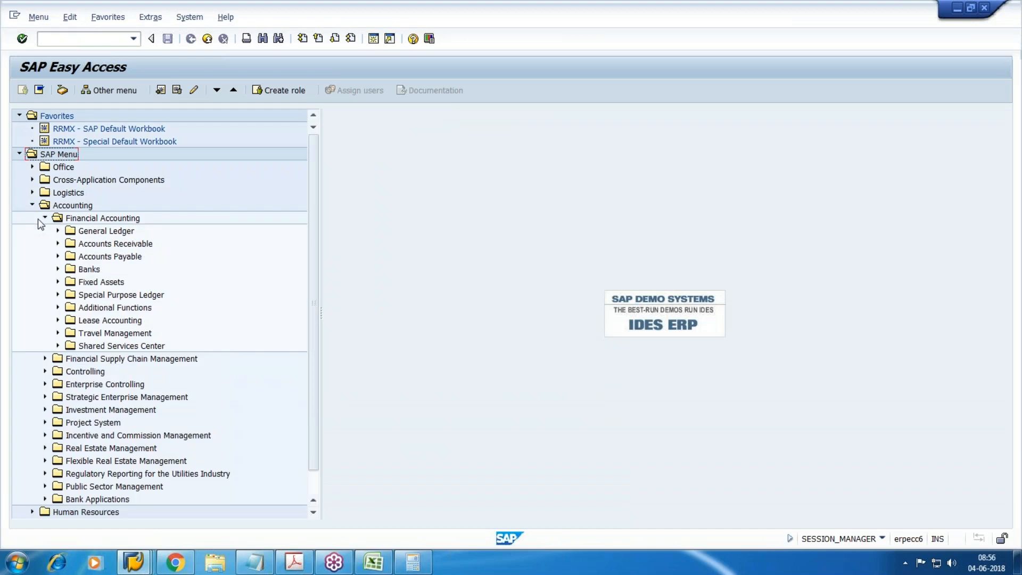
click(109, 256)
click(57, 256)
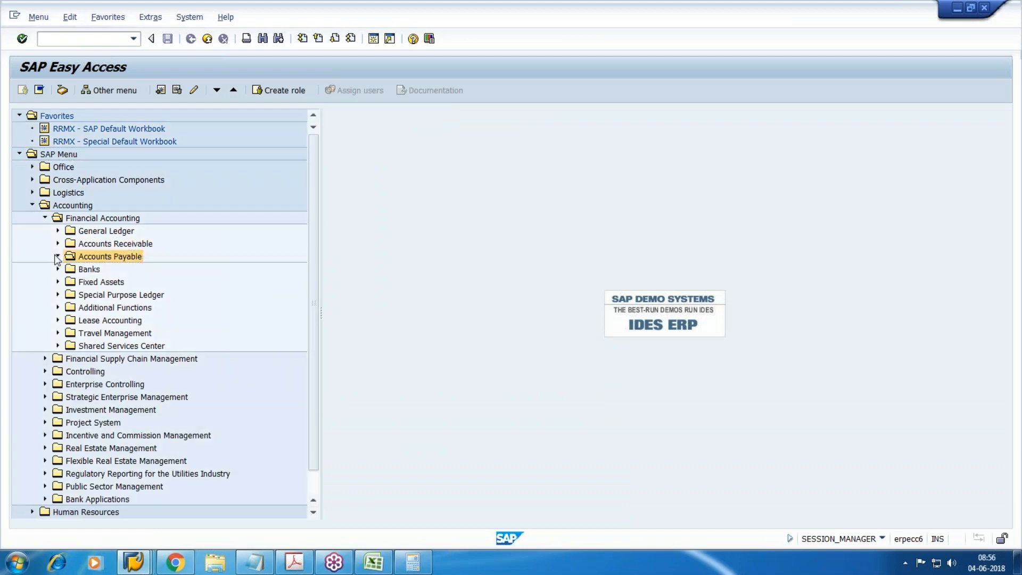
double_click(109, 293)
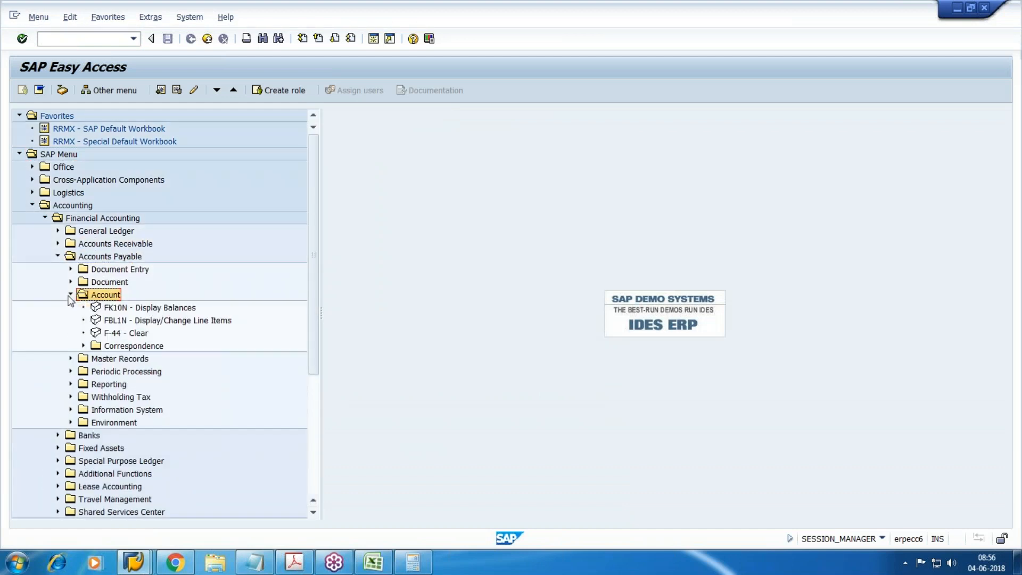
click(152, 308)
click(150, 322)
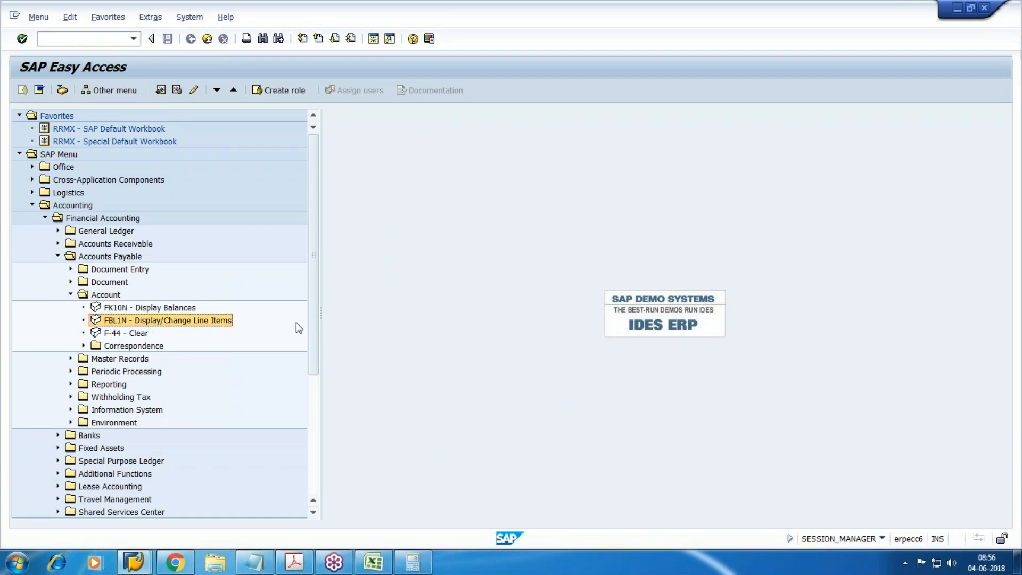
double_click(169, 321)
- Display the line items of Walmart Mat Vendor #1 in company code WM10, review both invoices, and open the goods invoice item
click(22, 90)
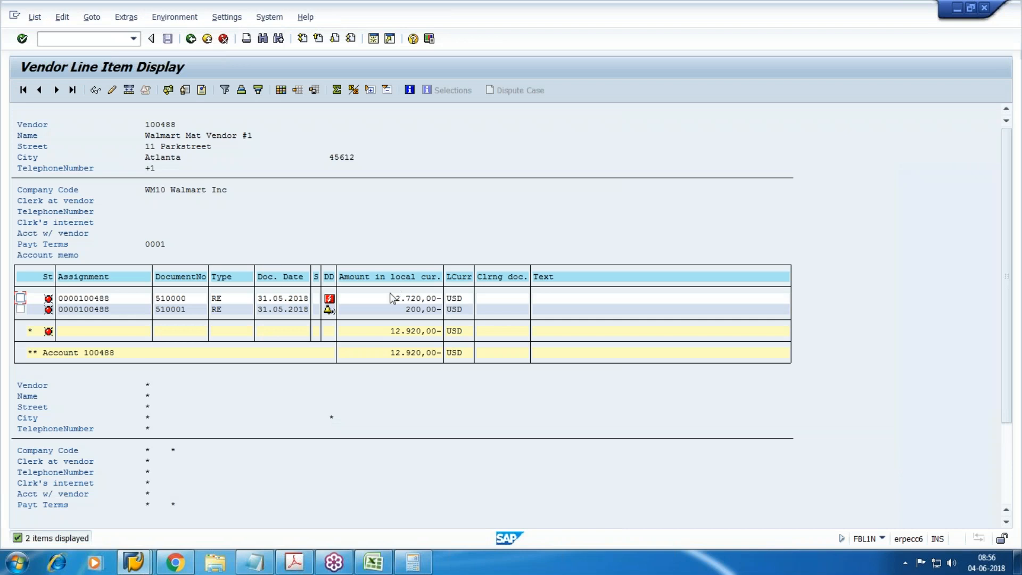
drag(392, 296, 555, 298)
drag(213, 297, 267, 298)
drag(407, 310, 461, 310)
double_click(403, 299)
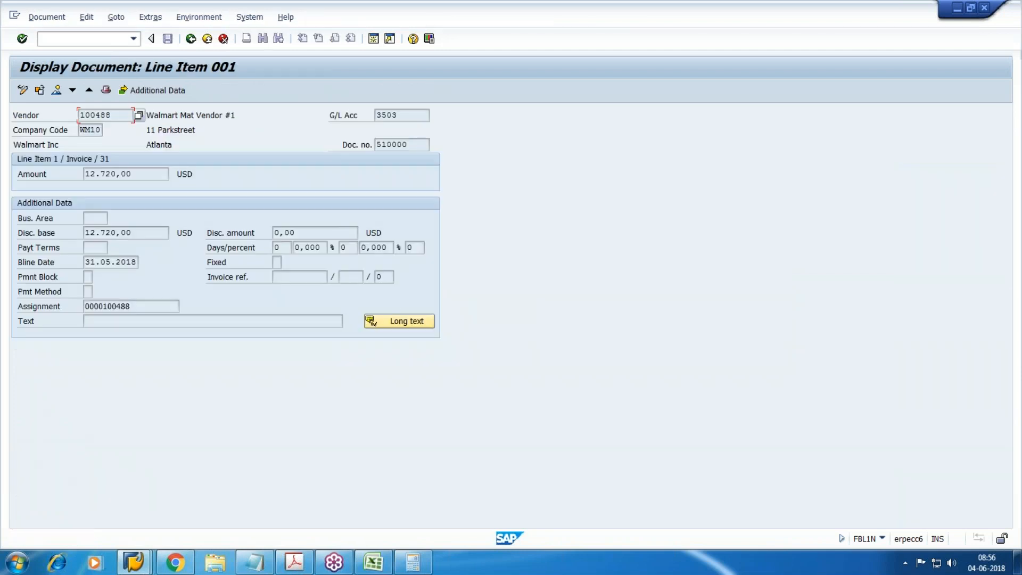
- Open the complete accounting document behind the goods invoice line item in data entry view
click(251, 17)
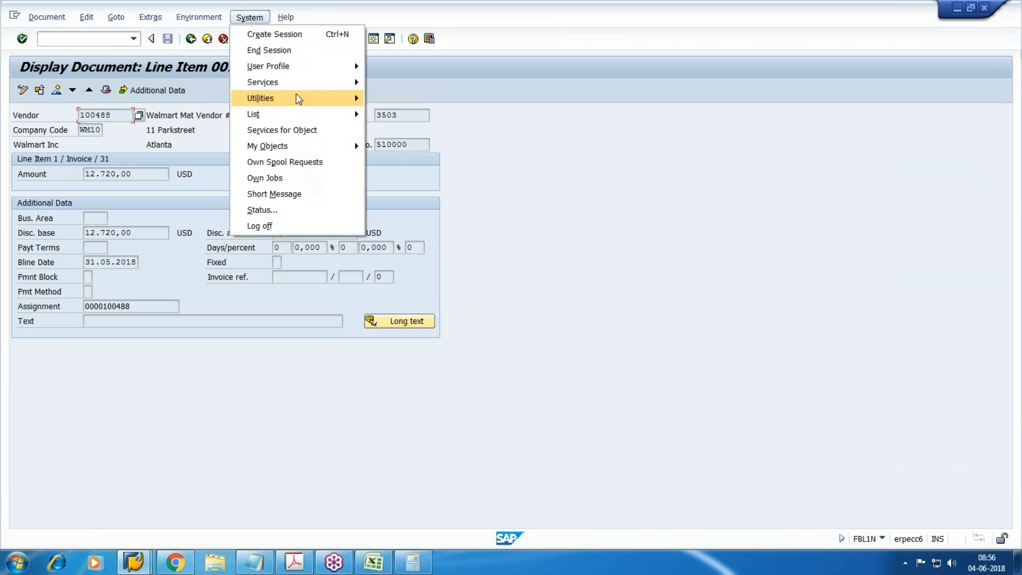
mouse_move(277, 81)
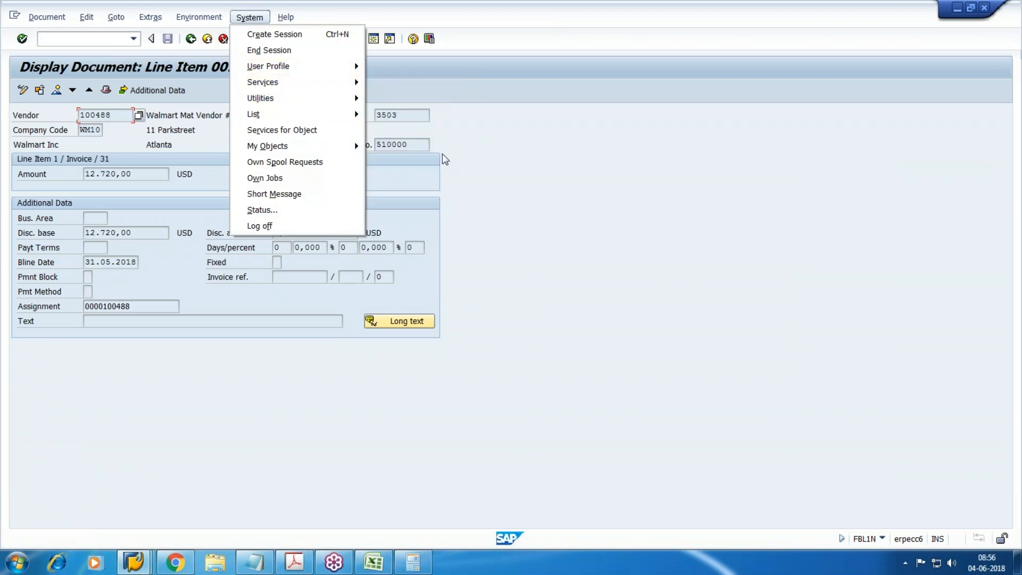
click(468, 187)
click(56, 91)
- Display the original invoice document, open its follow-on accounting document, and return to the FBL1N data entry view
click(255, 24)
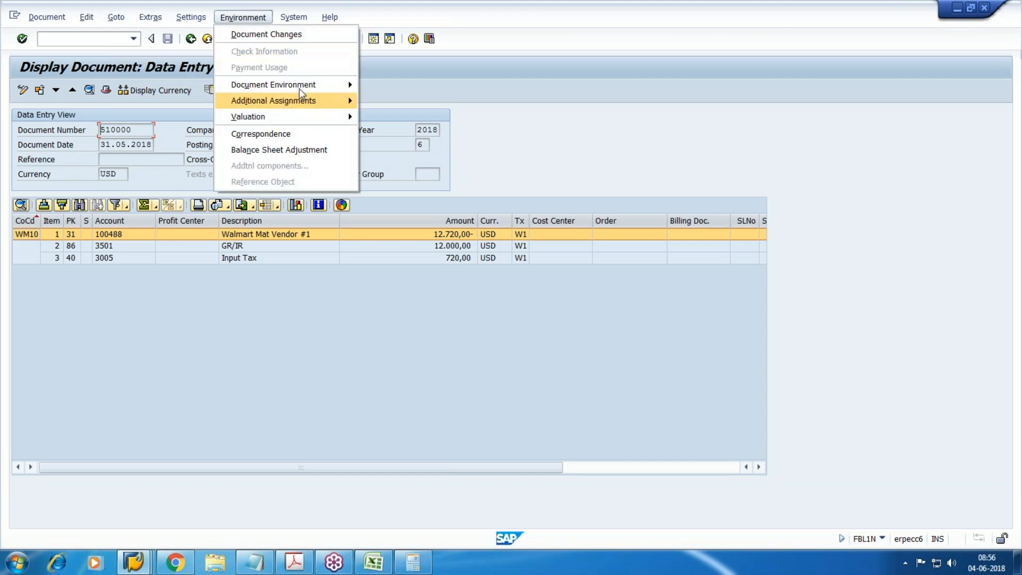
mouse_move(308, 85)
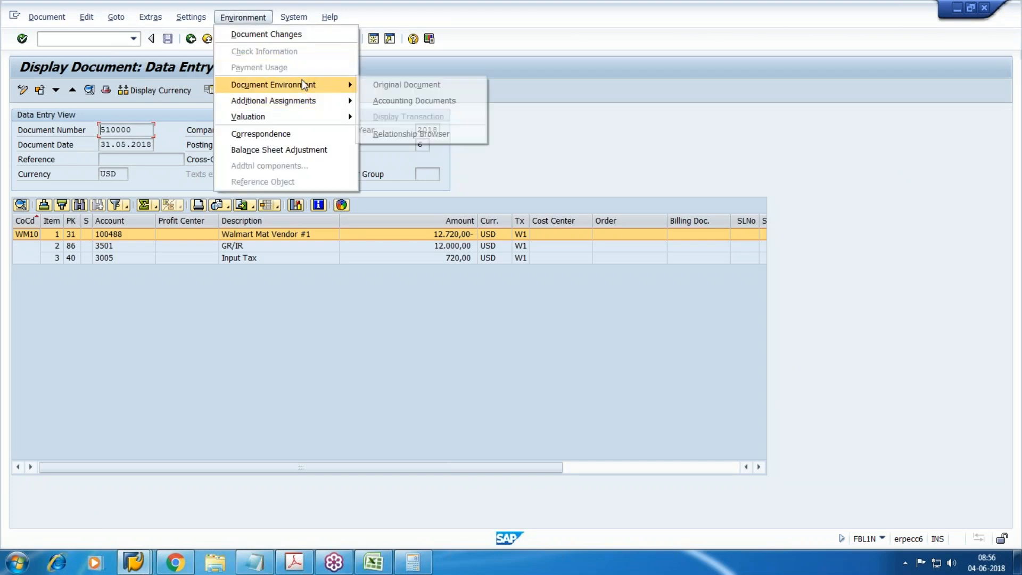
click(431, 85)
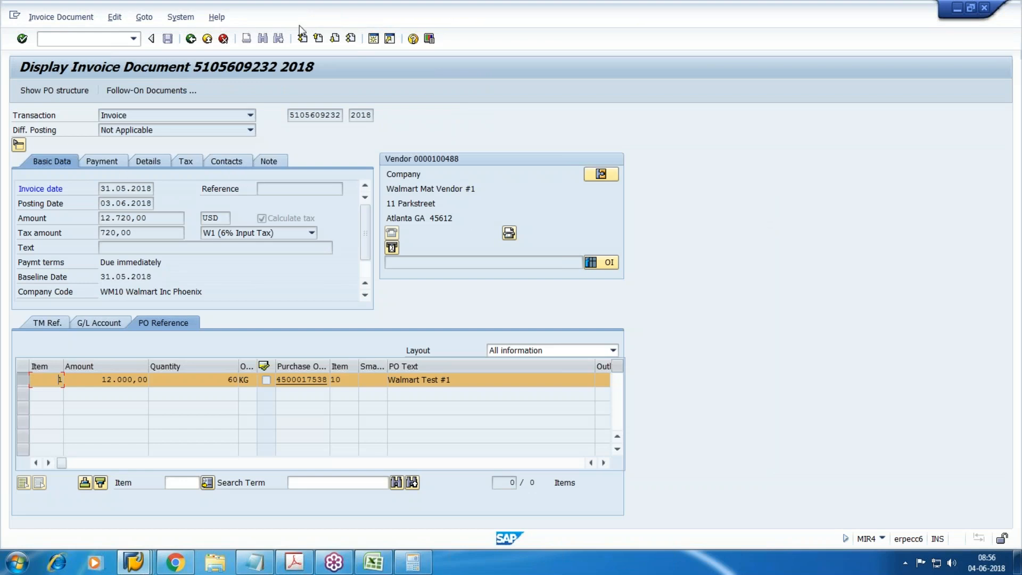
click(149, 91)
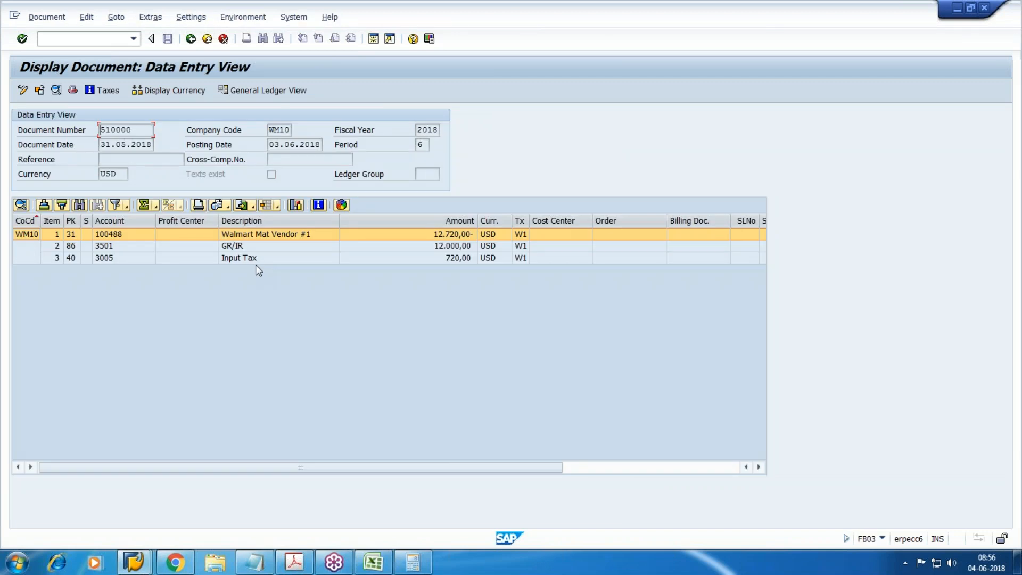
key(F3)
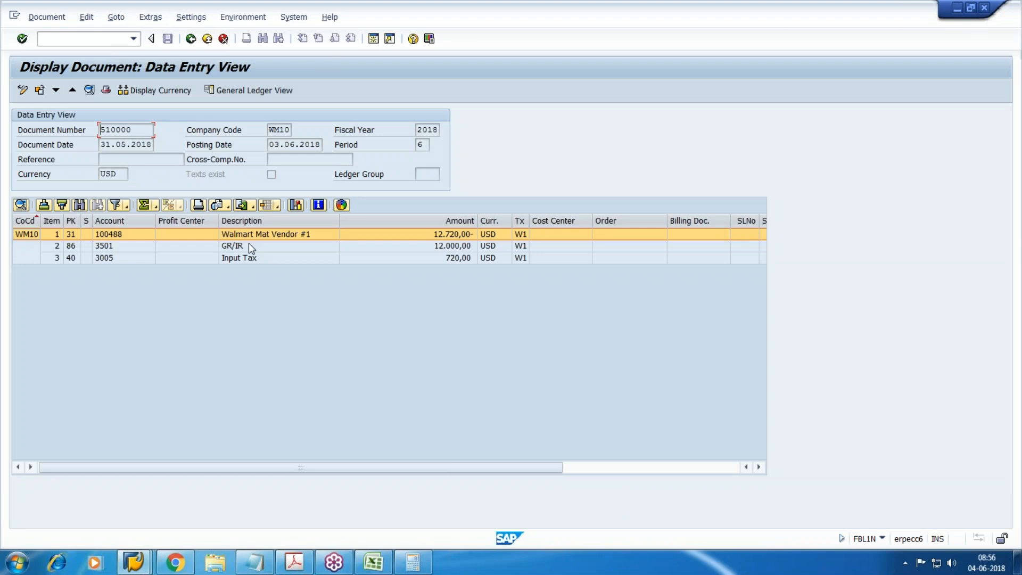
- Review the document's vendor, GR/IR and input tax items and compare the GR/IR posting with the line items in the FBL3N session
click(295, 246)
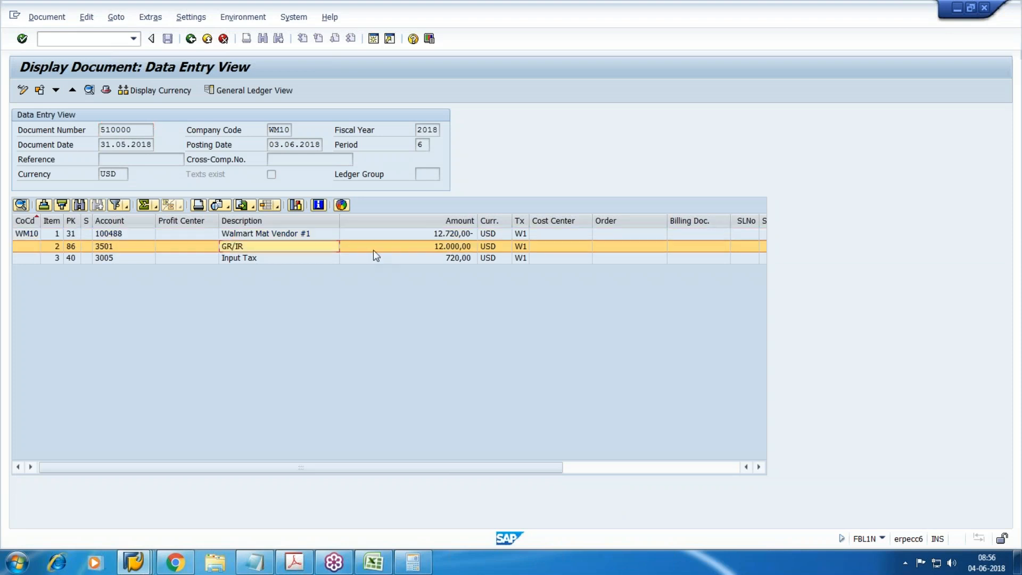
click(254, 258)
click(260, 238)
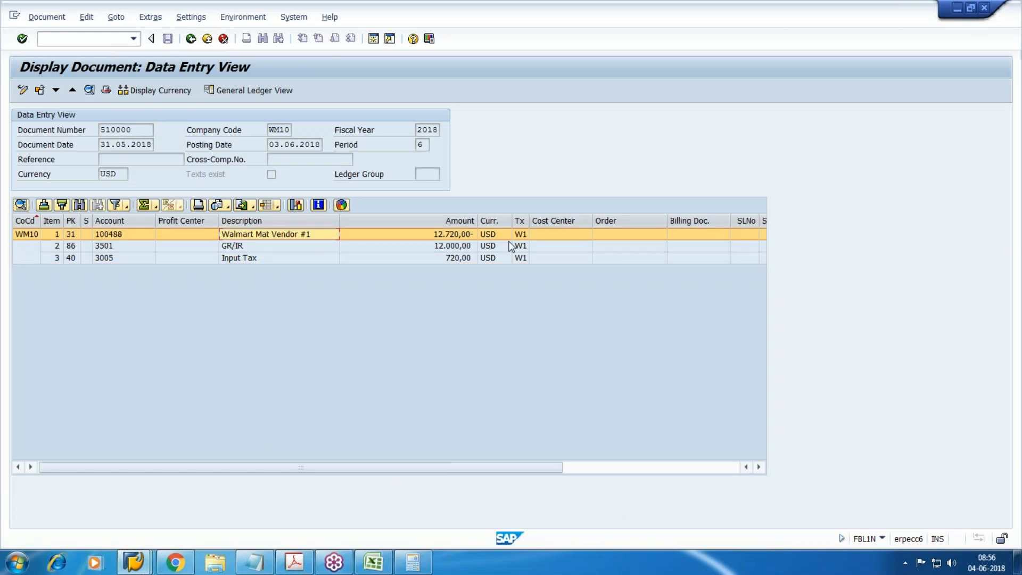
click(71, 247)
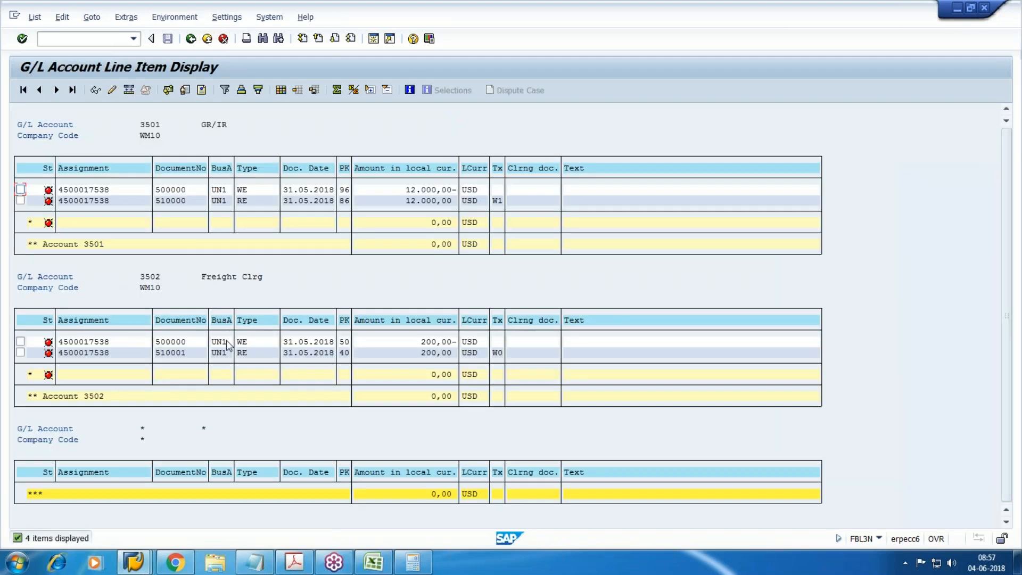
click(359, 192)
key(alt+Tab)
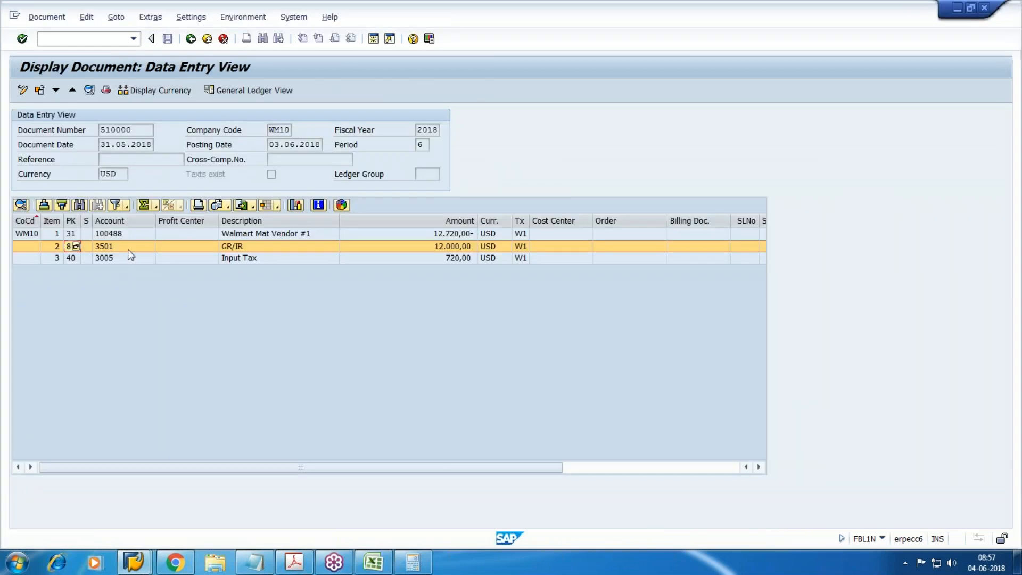
click(238, 259)
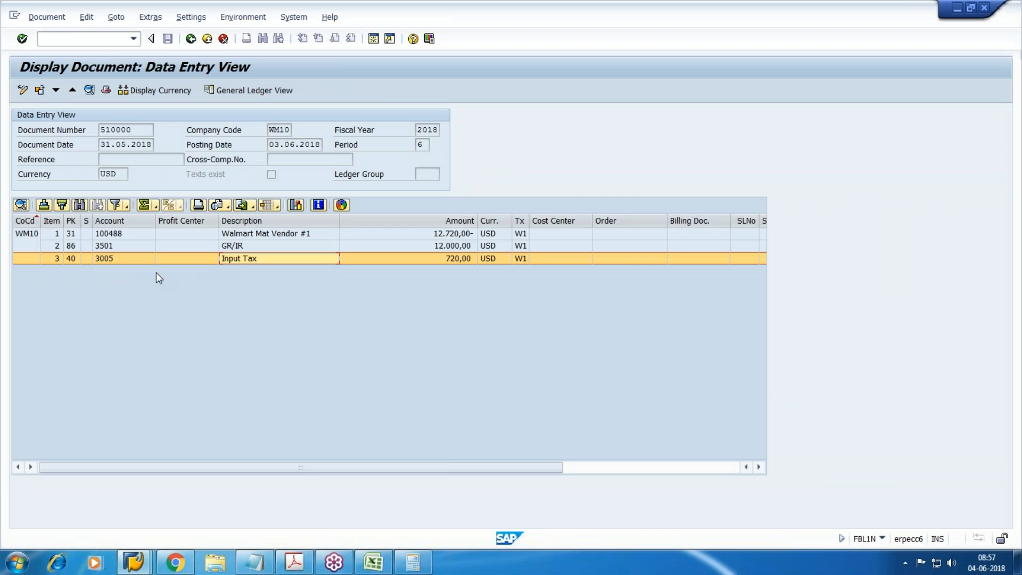
- Open the relationship browser for the accounting document and expand the incoming invoice, purchase order and material document nodes
click(258, 21)
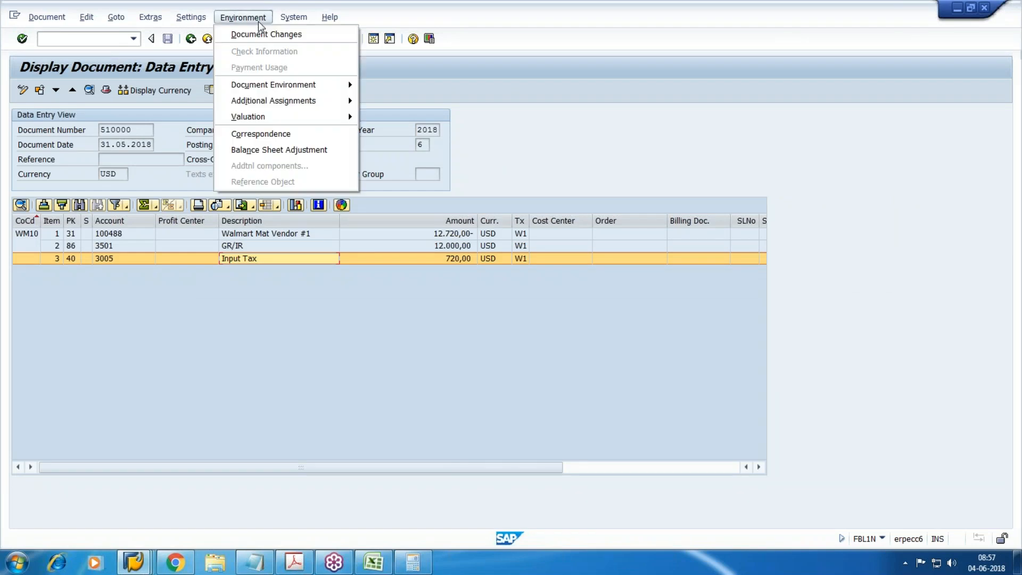
mouse_move(296, 82)
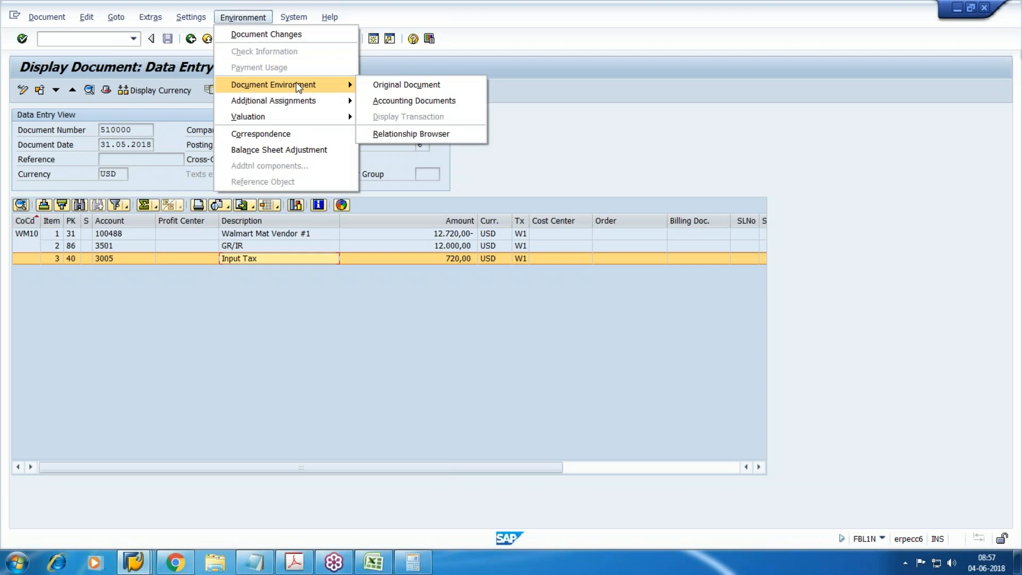
click(468, 134)
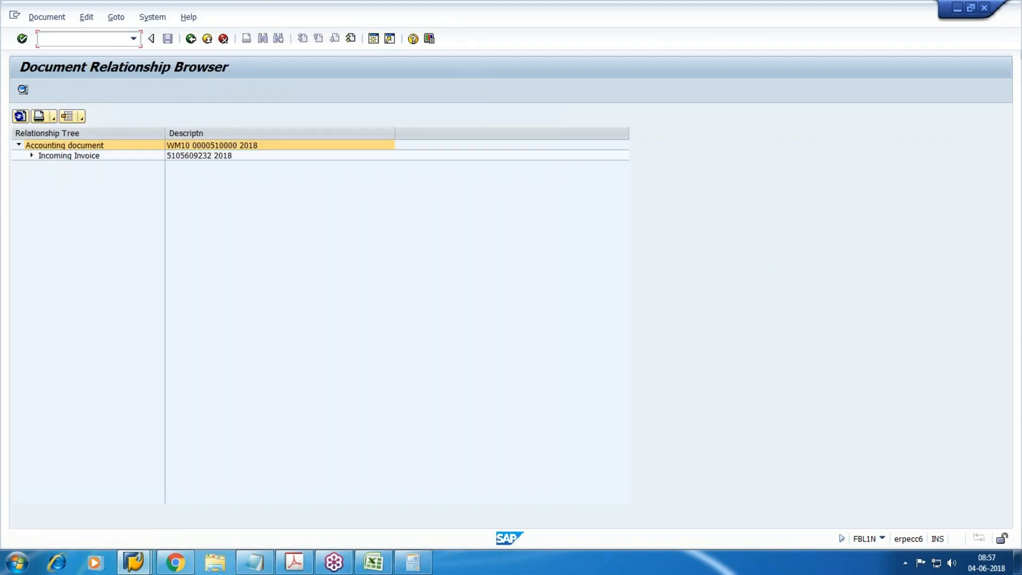
click(32, 155)
click(43, 165)
click(55, 176)
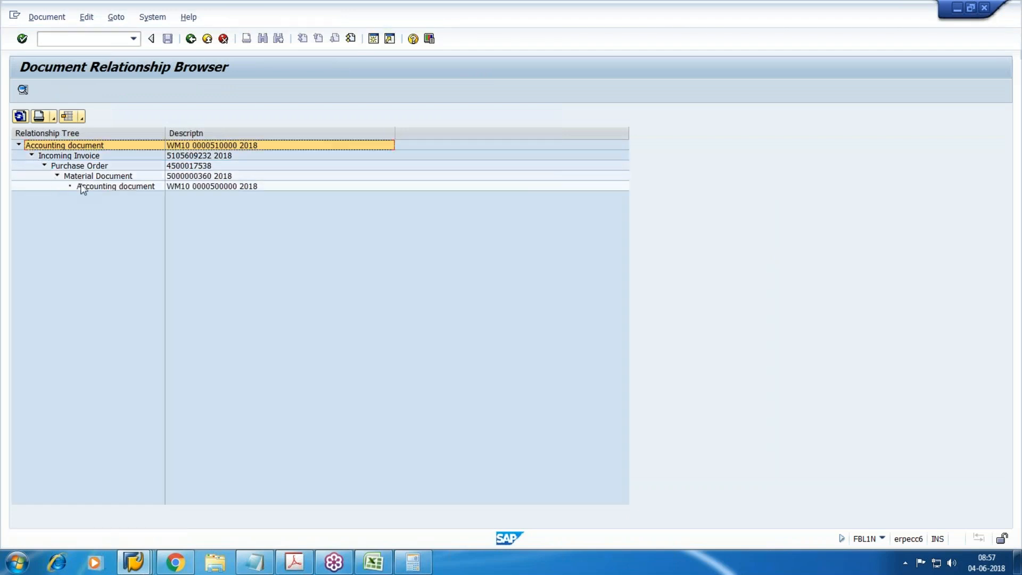
- Review each document in the relationship tree, open the top-level accounting document, and return to the vendor line item list
click(96, 166)
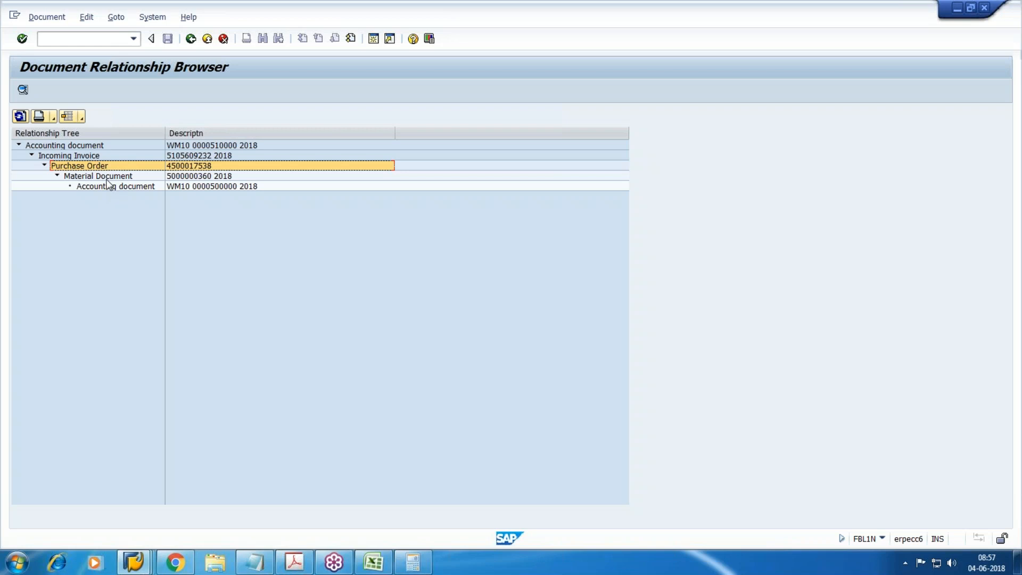
click(107, 179)
click(113, 189)
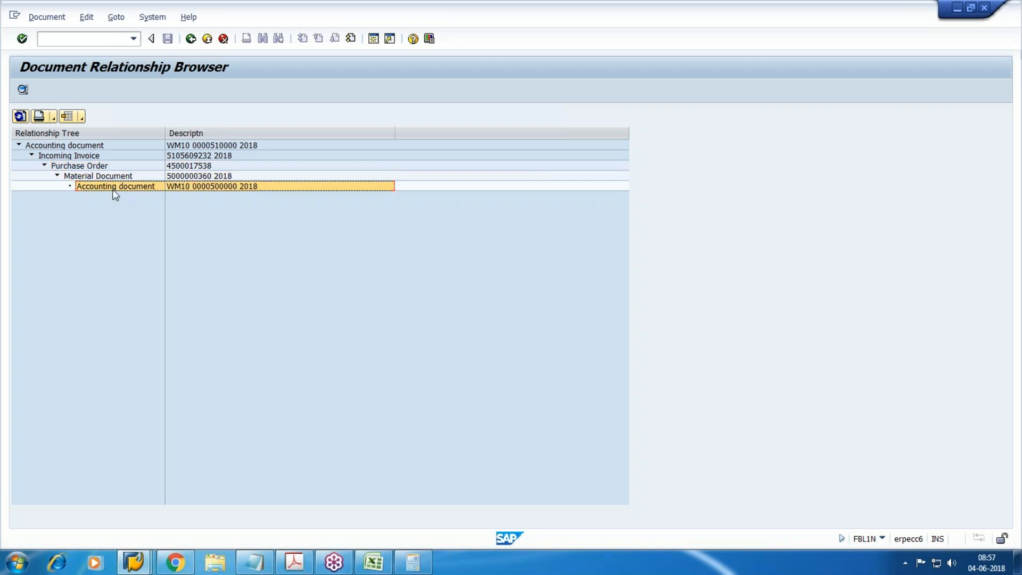
click(69, 156)
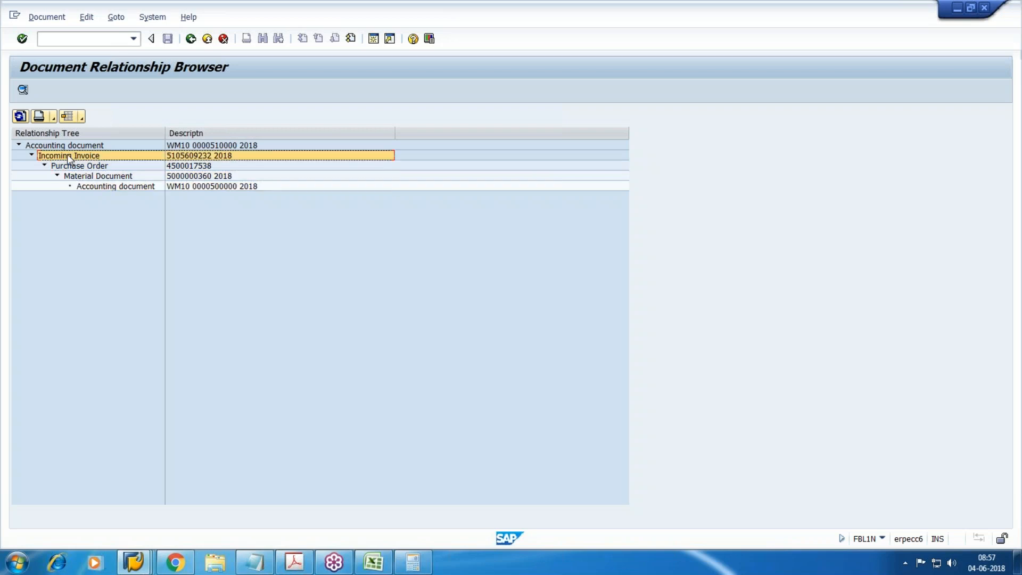
click(69, 147)
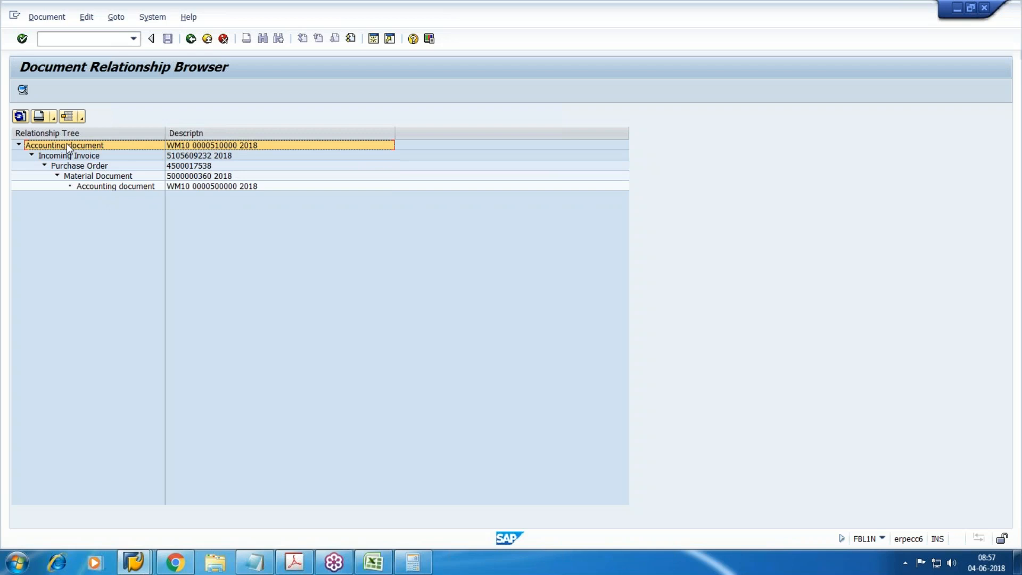
double_click(101, 145)
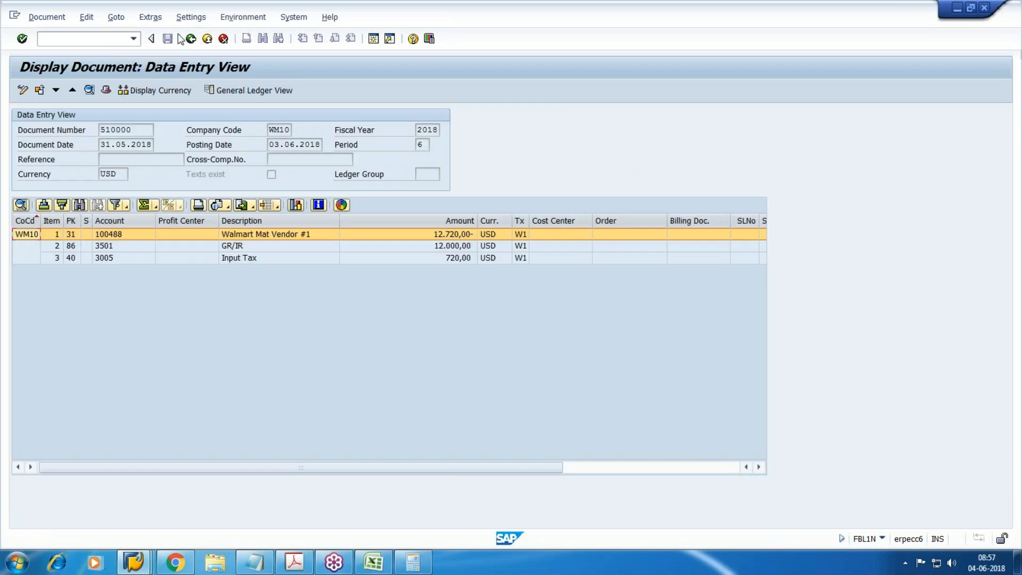
click(195, 45)
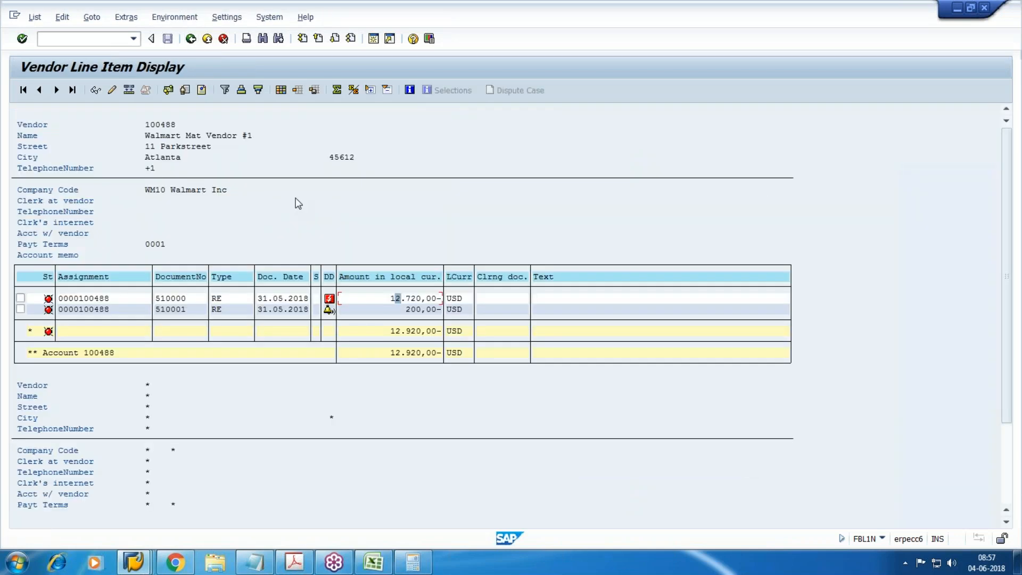
- Launch Paint and open transaction FBL3N from the SAP Easy Access screen
click(16, 564)
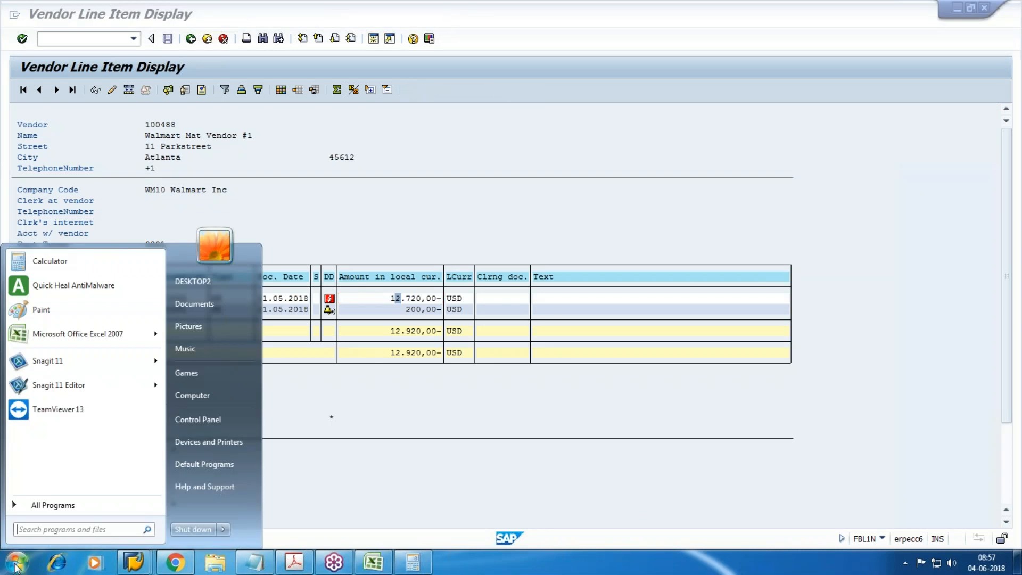
click(43, 310)
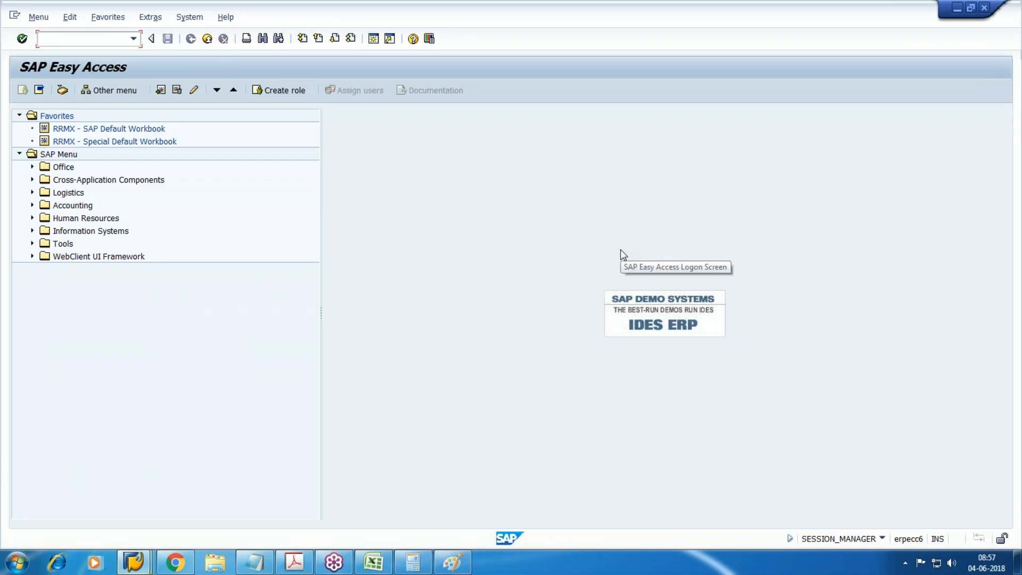
text(F)
key(Return)
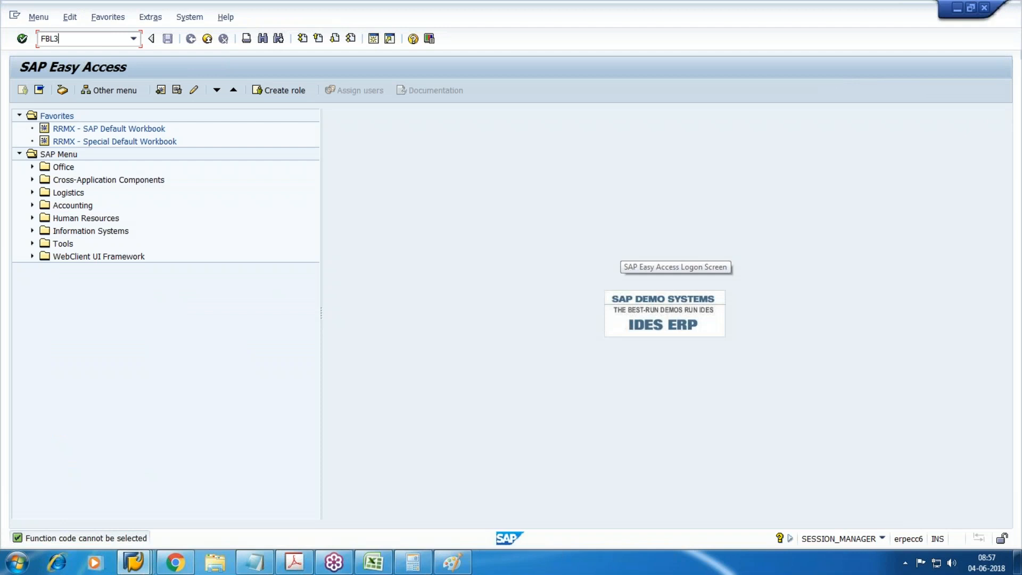
text(BL3N)
key(Return)
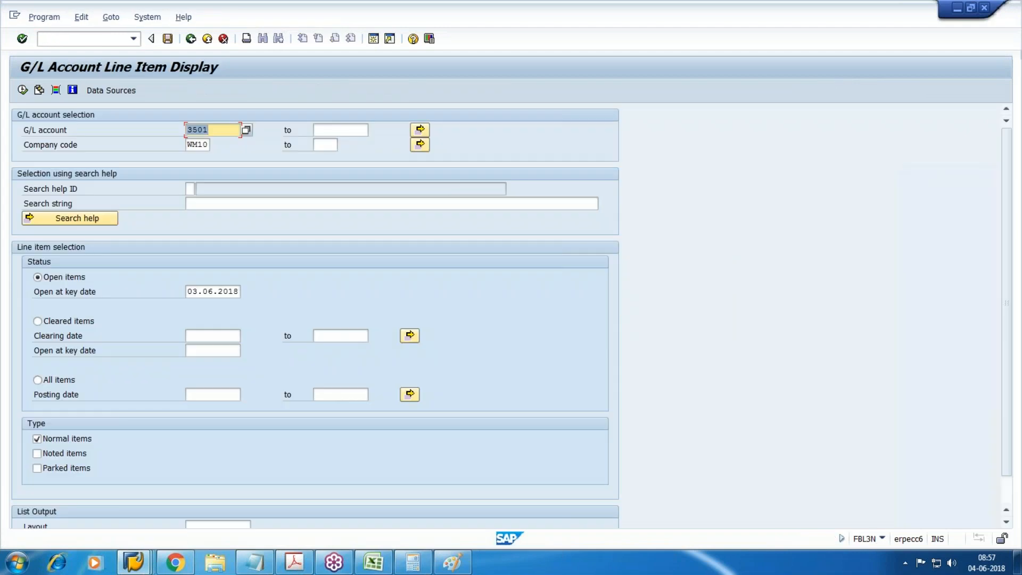
- Display the open items of Accounts Payable account 3503 in company code WM10 and compare their total with the FBL1N vendor total
key(F4)
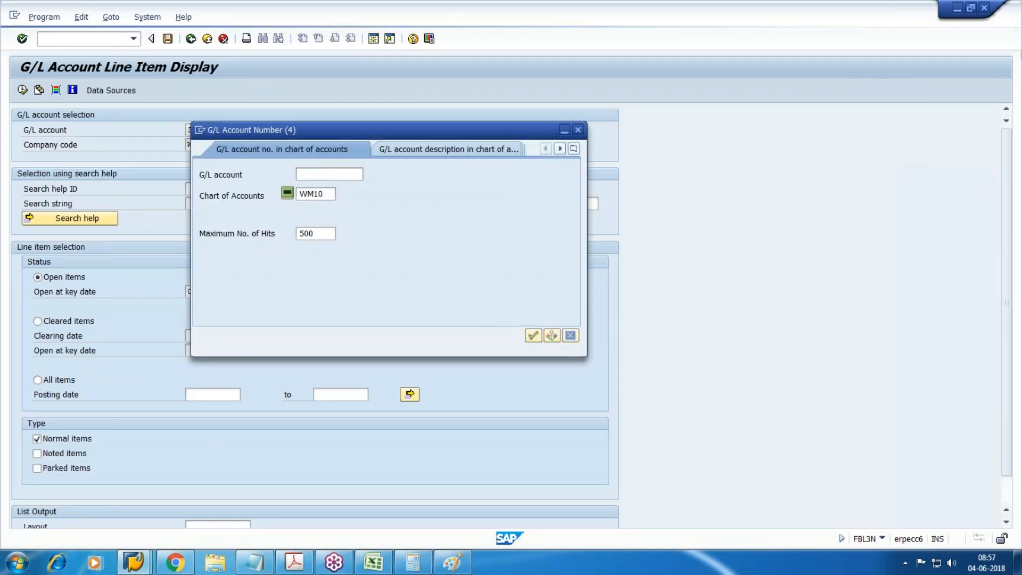
key(Return)
double_click(296, 336)
click(22, 89)
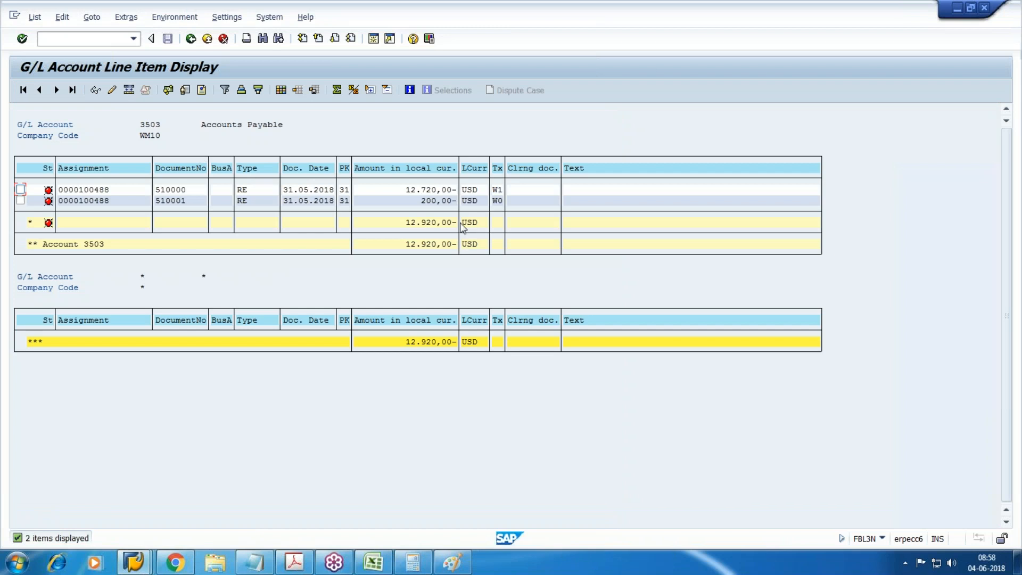
click(407, 253)
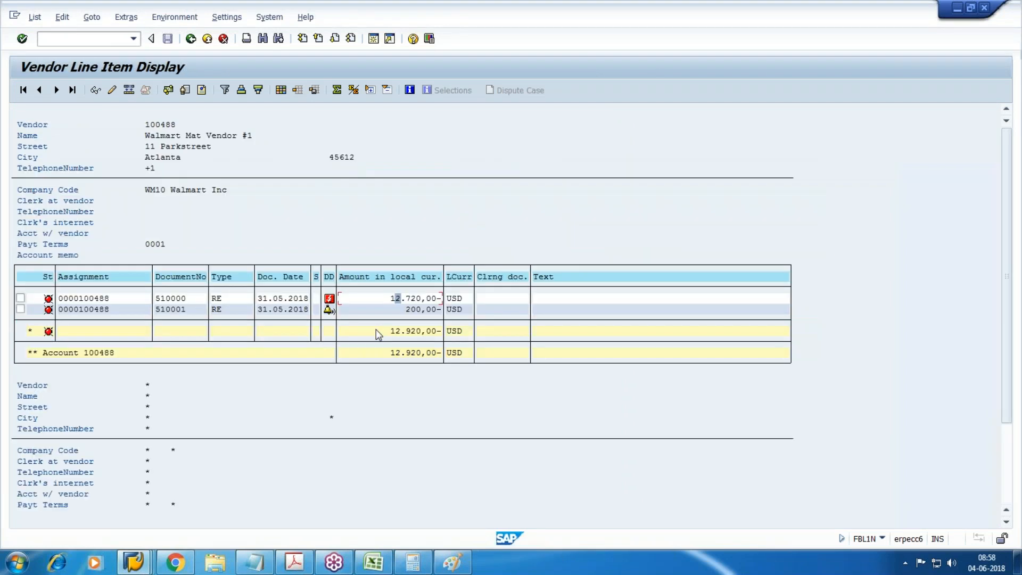
key(alt+Tab)
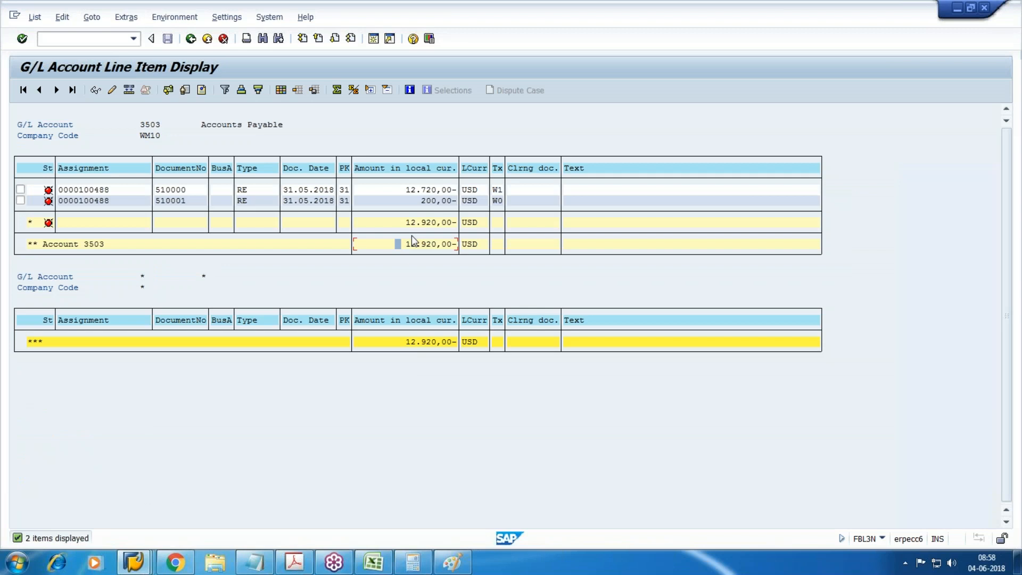
- Switch to Paint and draw four separate outlined rectangles in a row across the upper part of the canvas
click(452, 562)
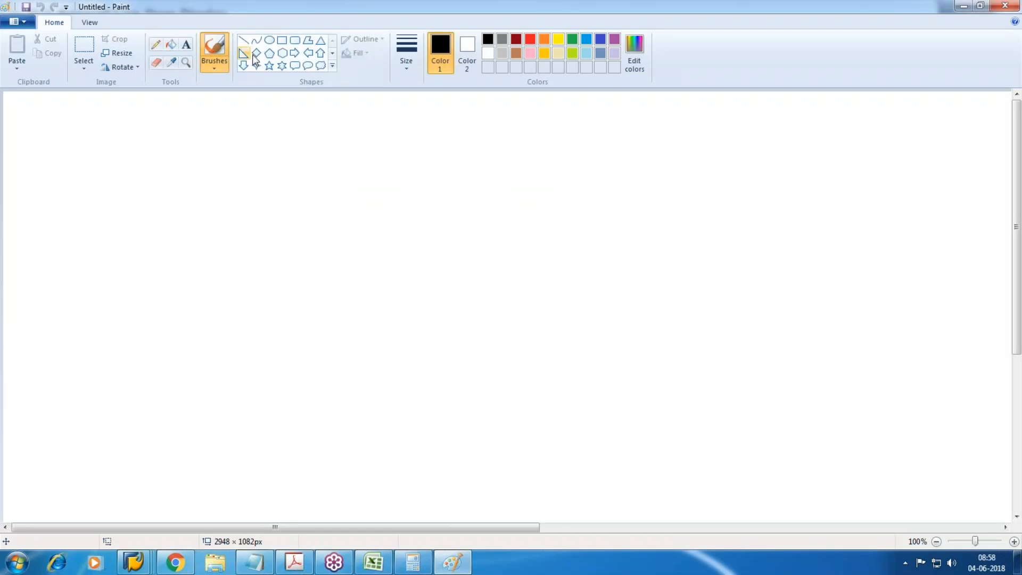
click(280, 41)
mouse_move(24, 126)
mouse_down()
mouse_move(193, 145)
mouse_move(176, 154)
mouse_up()
drag(274, 114, 399, 149)
drag(472, 112, 598, 147)
drag(699, 110, 859, 142)
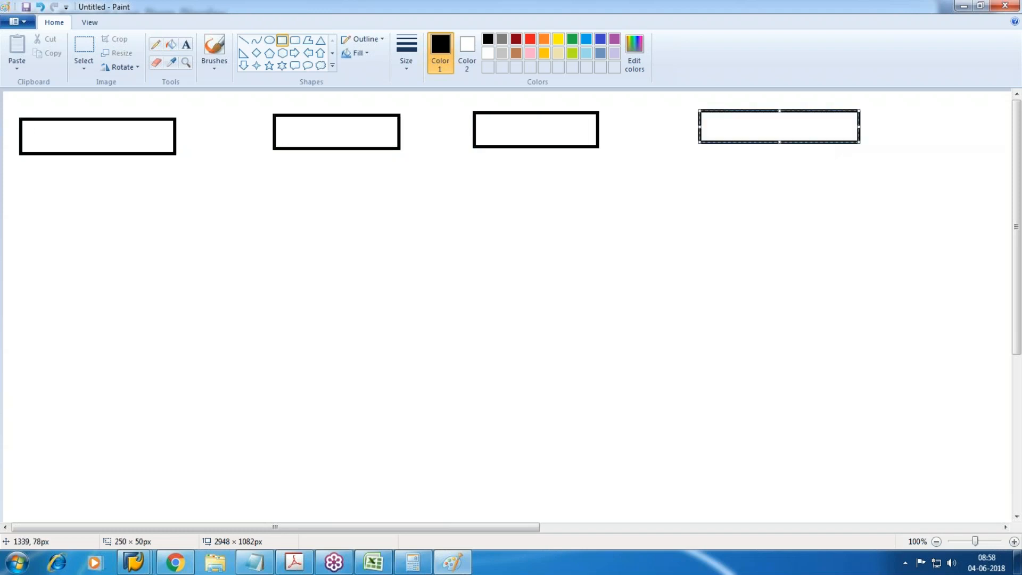
- Label the first rectangle BKPF and write Header beneath it
click(186, 44)
click(33, 123)
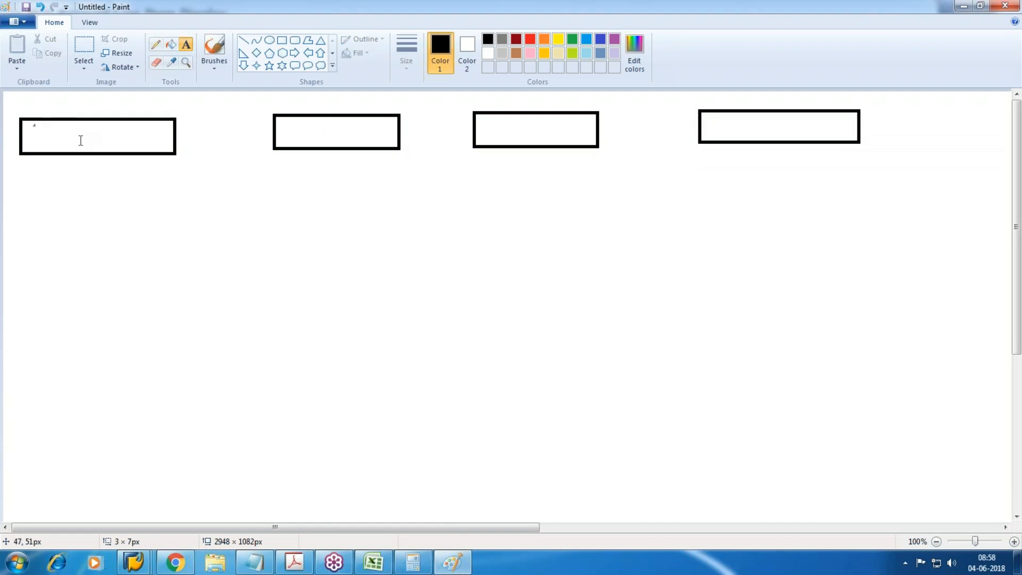
drag(80, 140, 154, 147)
text(BKPF)
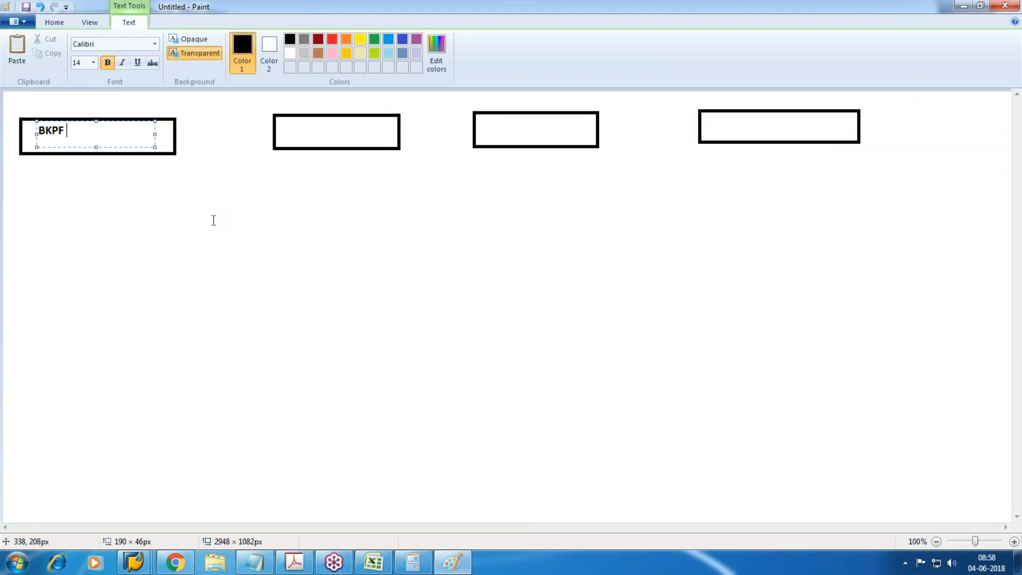
click(335, 140)
drag(27, 175, 145, 200)
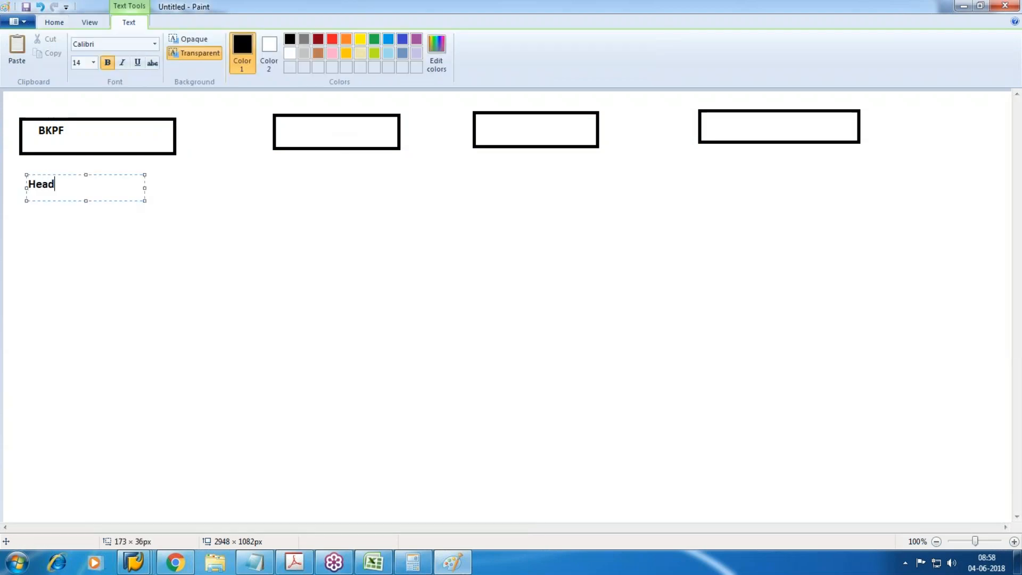
click(297, 222)
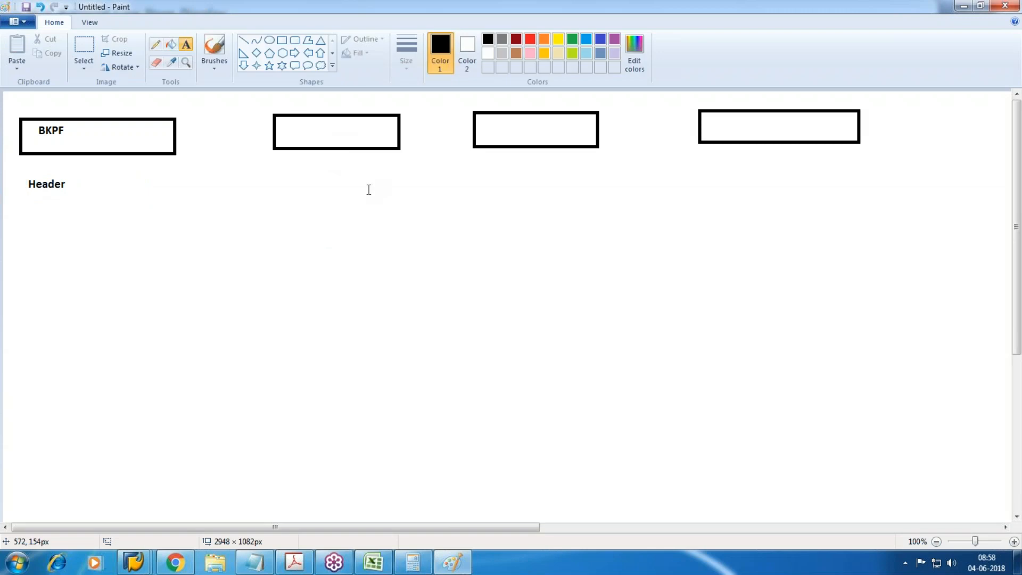
- Switch to the SAP vendor line item list and display the accounting document behind the 12.720,00 item in Data Entry View
key(alt+Tab)
key(alt+Tab)
mouse_move(133, 562)
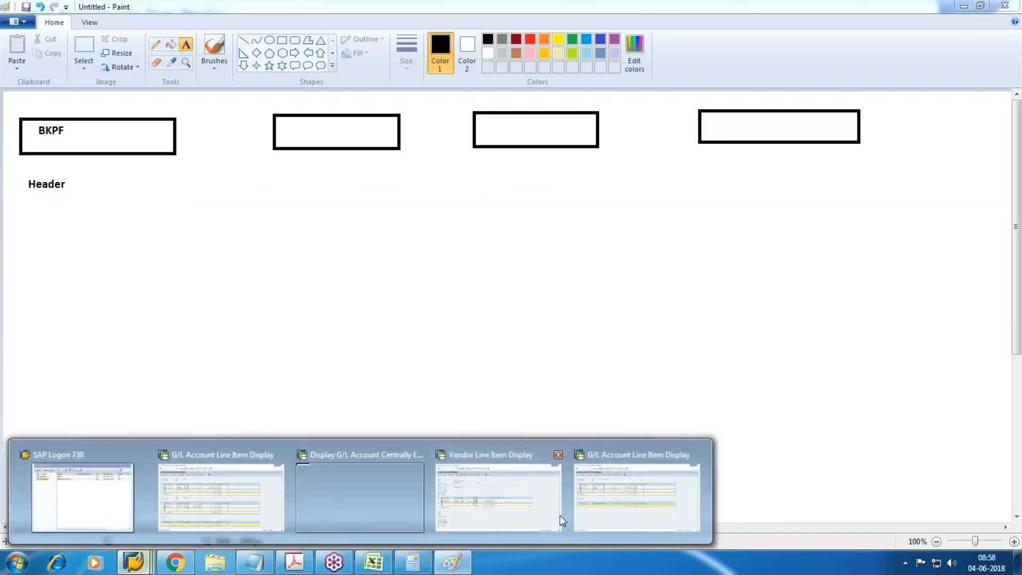
click(518, 502)
double_click(409, 299)
key(F9)
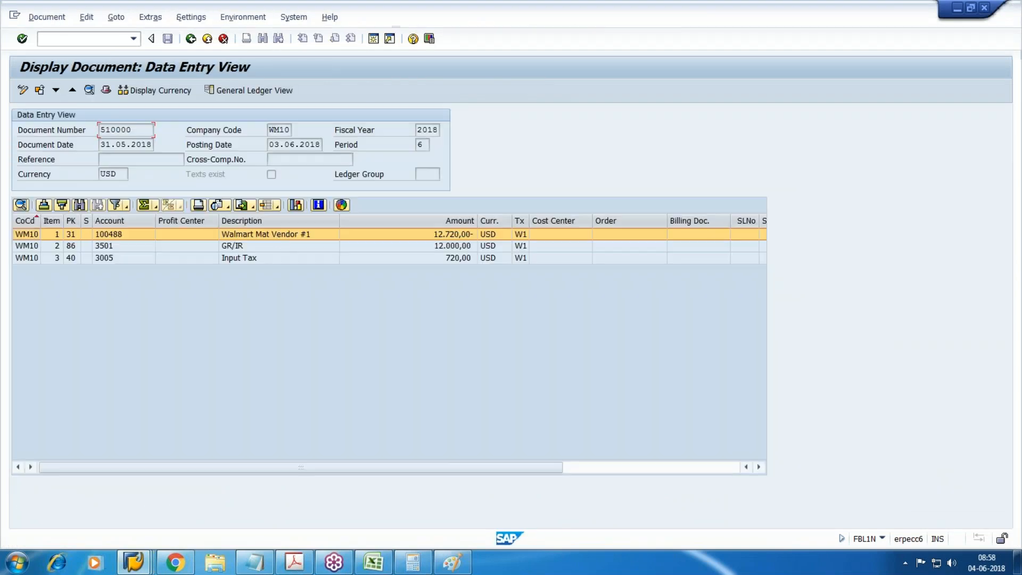
- Switch to Paint and label the second rectangle BSEG-12720, taking the amount from the vendor line of the SAP document
click(471, 561)
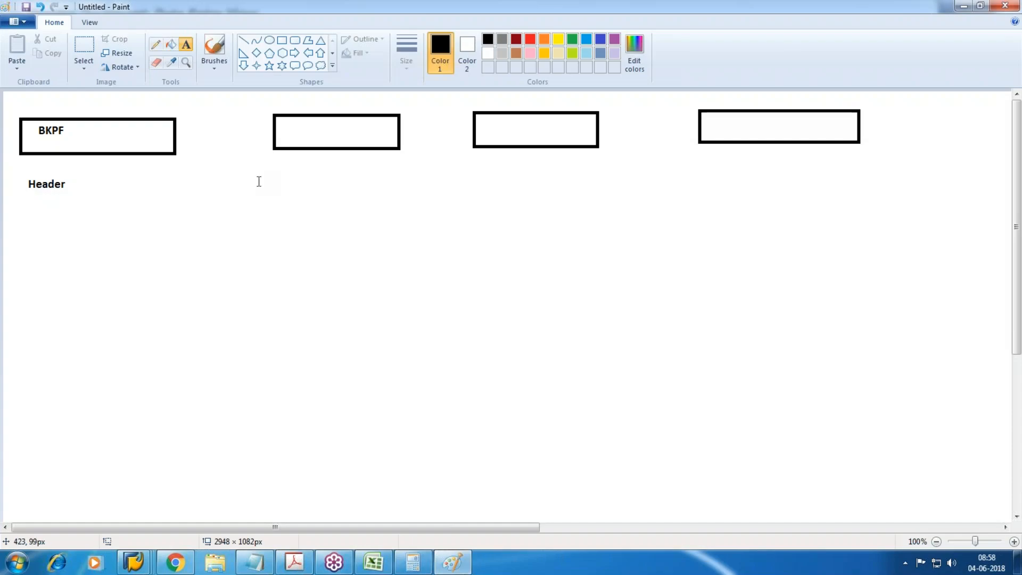
drag(279, 119, 398, 144)
text(BSEG-)
key(alt+Tab)
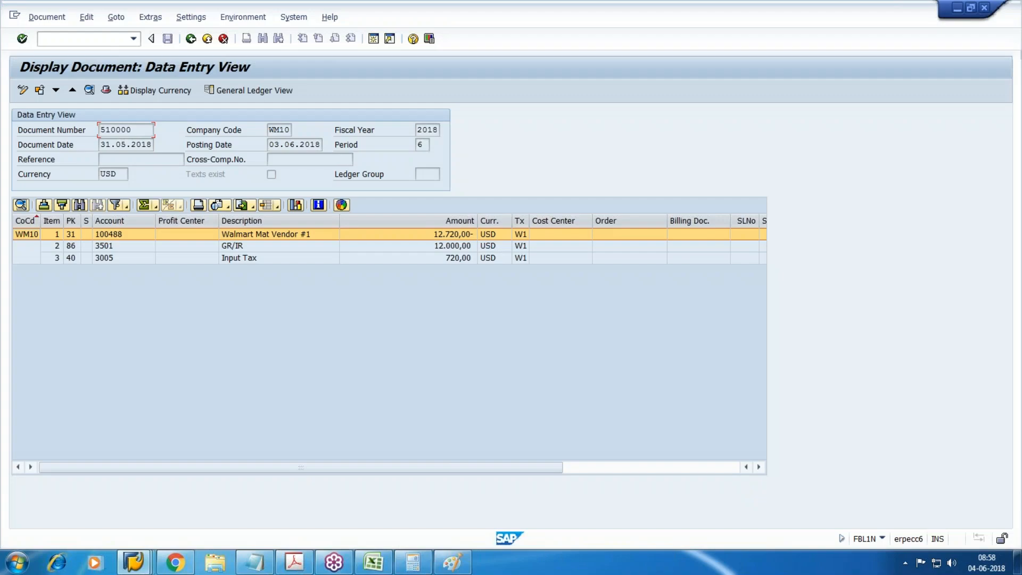
key(alt+Tab)
text(12720)
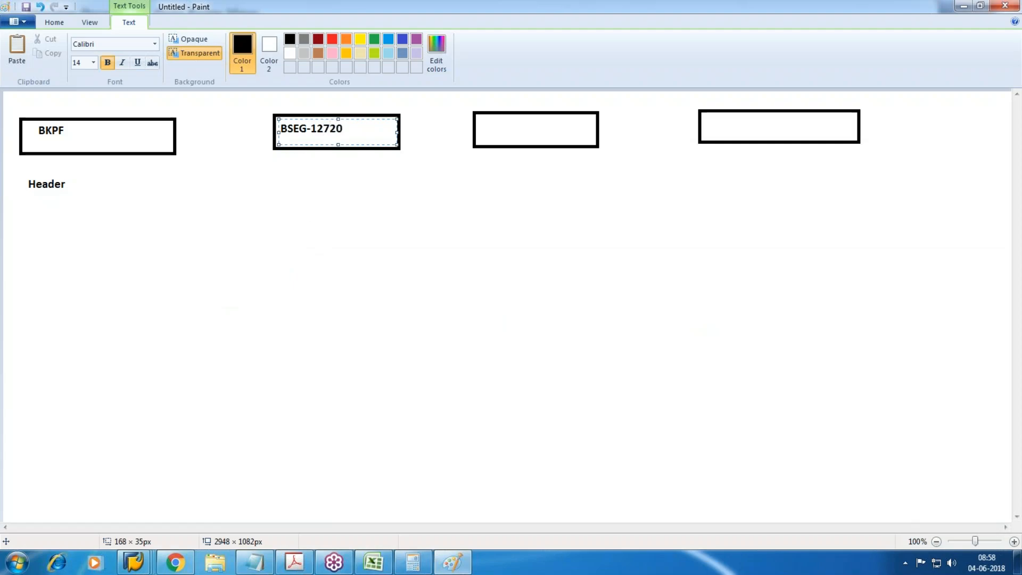
- Label the third rectangle 12000 and the fourth 720, using the GR/IR and Input Tax amounts from the SAP document
drag(485, 116, 601, 140)
key(alt+Tab)
key(alt+Tab)
text(12000)
click(685, 267)
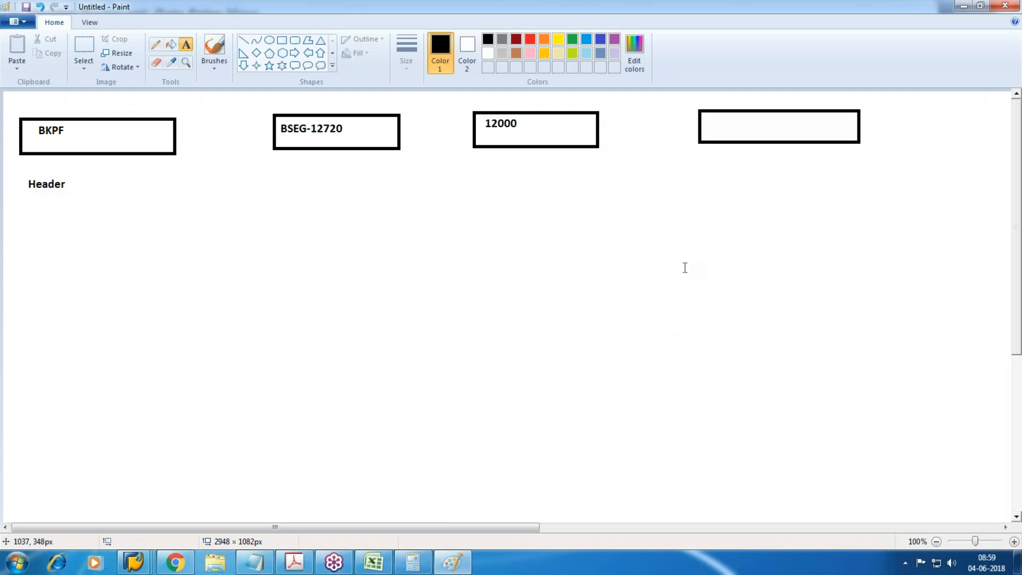
drag(712, 115, 829, 135)
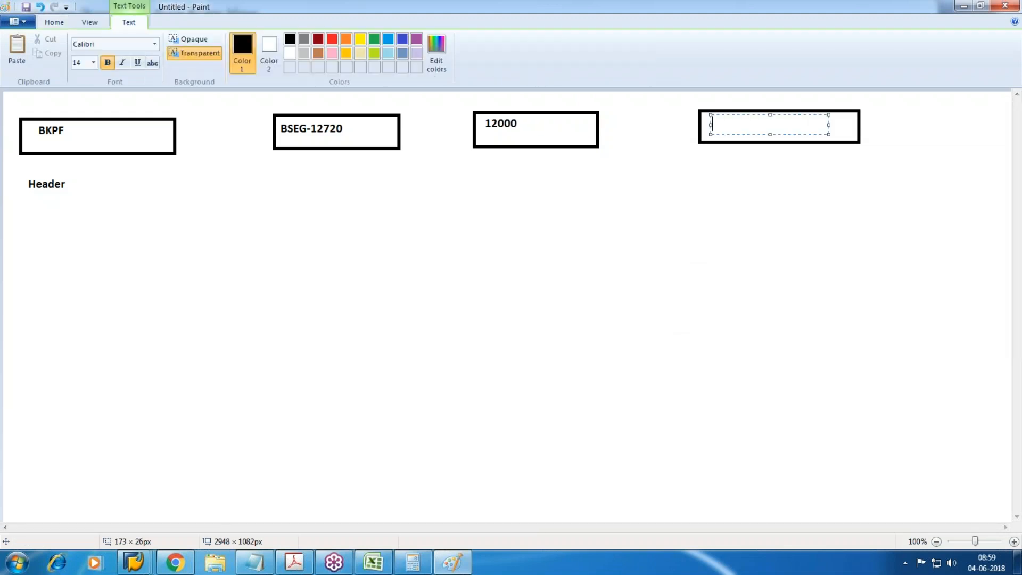
key(alt+Tab)
key(alt+Tab)
text(720)
click(511, 193)
- Draw two outlined rectangles in a second row, below the BSEG-12720 and 12000 boxes
click(282, 40)
drag(270, 211, 405, 254)
mouse_move(493, 211)
mouse_down()
mouse_move(597, 253)
mouse_move(642, 249)
mouse_up()
- Write BSIK and 12720 in the first box of the second row and 200 in the other
click(186, 44)
drag(281, 222, 400, 251)
text(BSI)
click(447, 299)
drag(324, 223, 442, 250)
text(127)
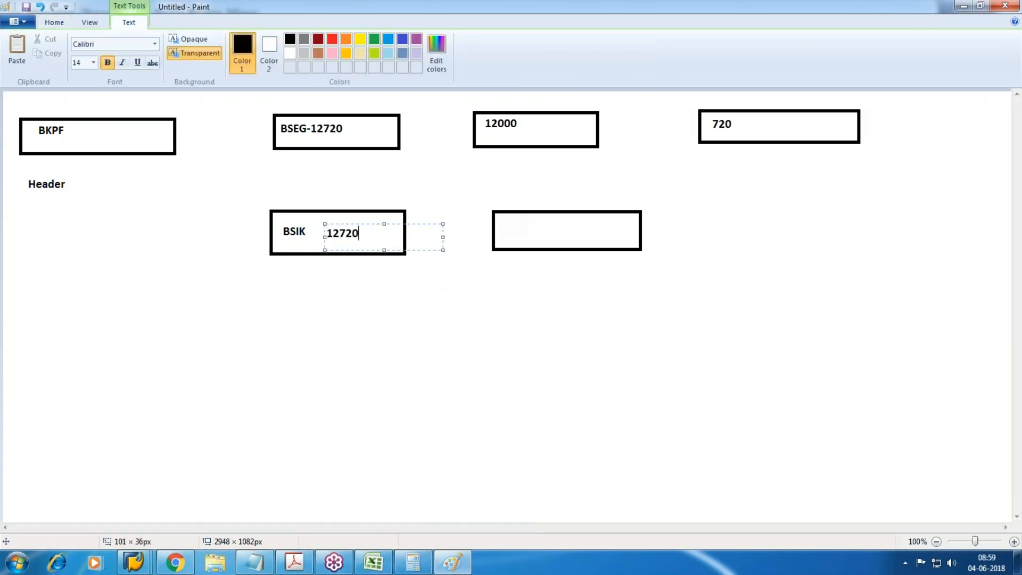
click(433, 309)
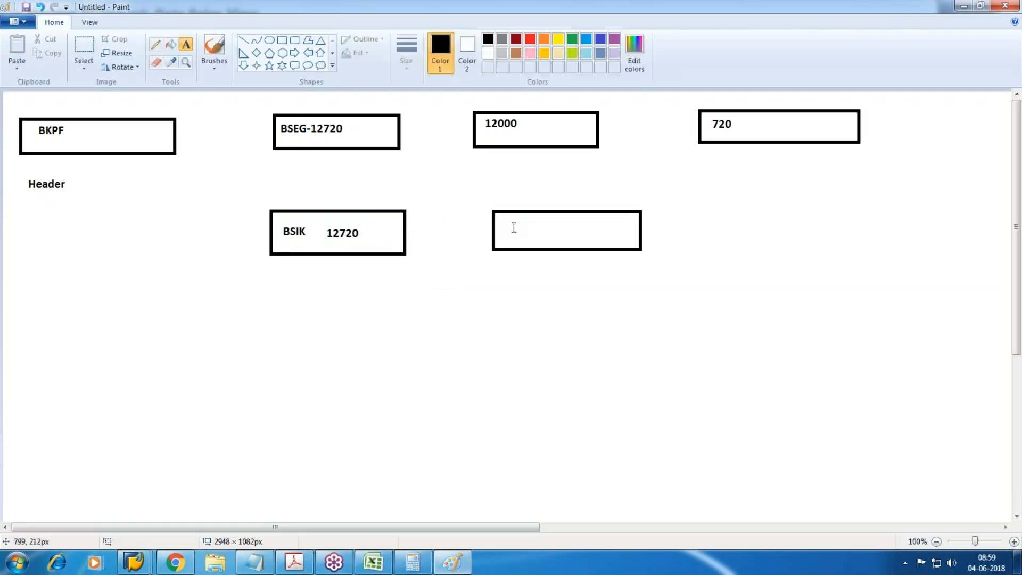
drag(504, 219, 622, 249)
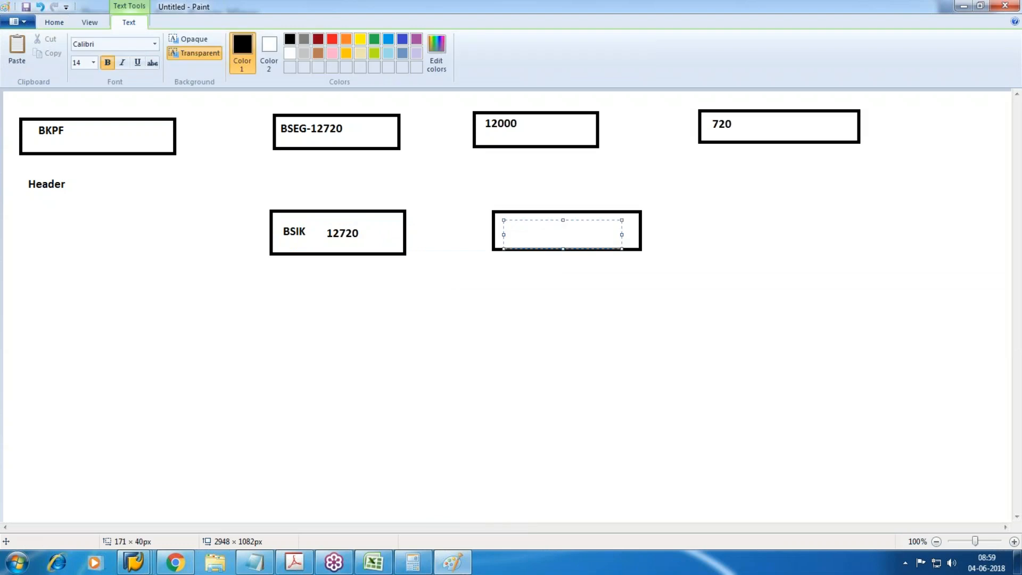
text(200)
click(515, 218)
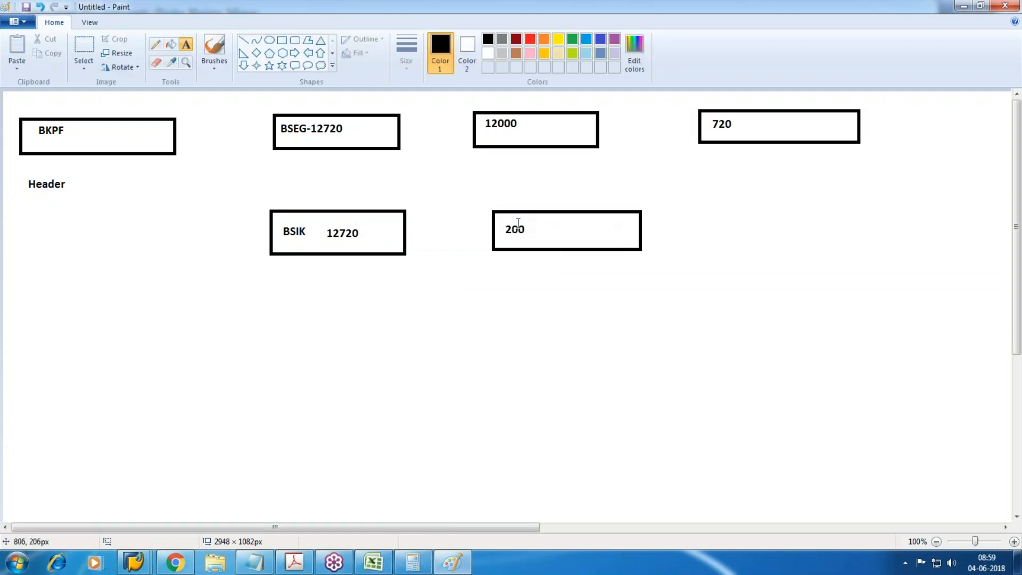
- Draw a block arrow pointing at the BSIK box and label it "vendor Open"
click(295, 53)
drag(109, 202, 246, 289)
click(186, 44)
drag(120, 232, 239, 256)
text(vendor Open)
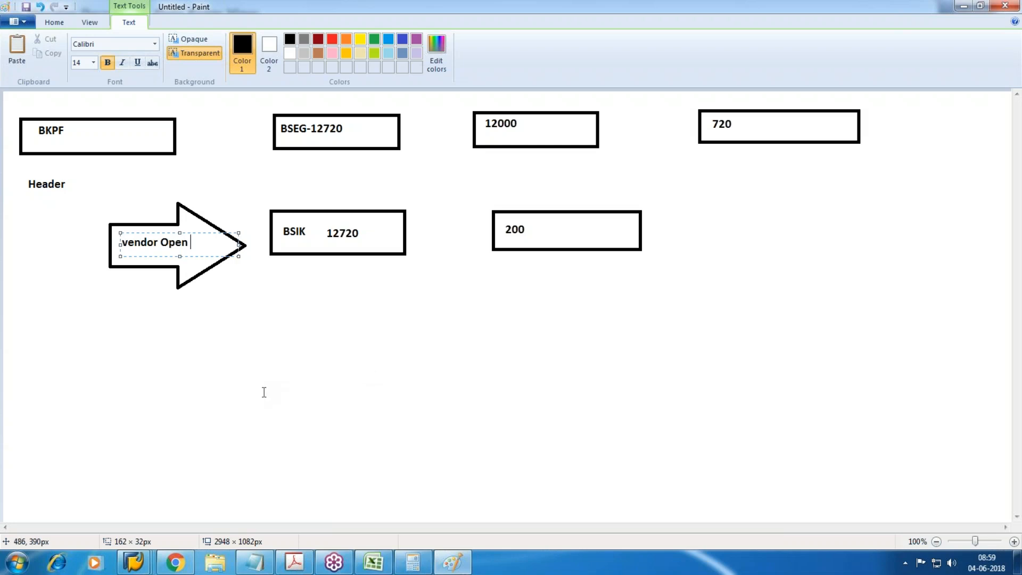
- Switch to SAP, return from the document to the vendor line items, and bring up the account 3503 line item session
mouse_move(136, 567)
click(472, 503)
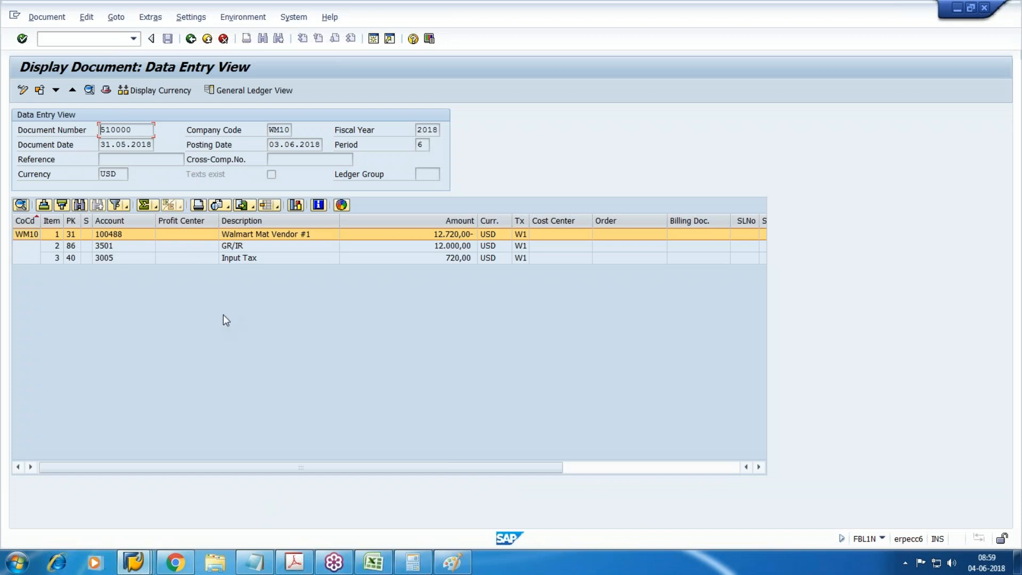
click(191, 38)
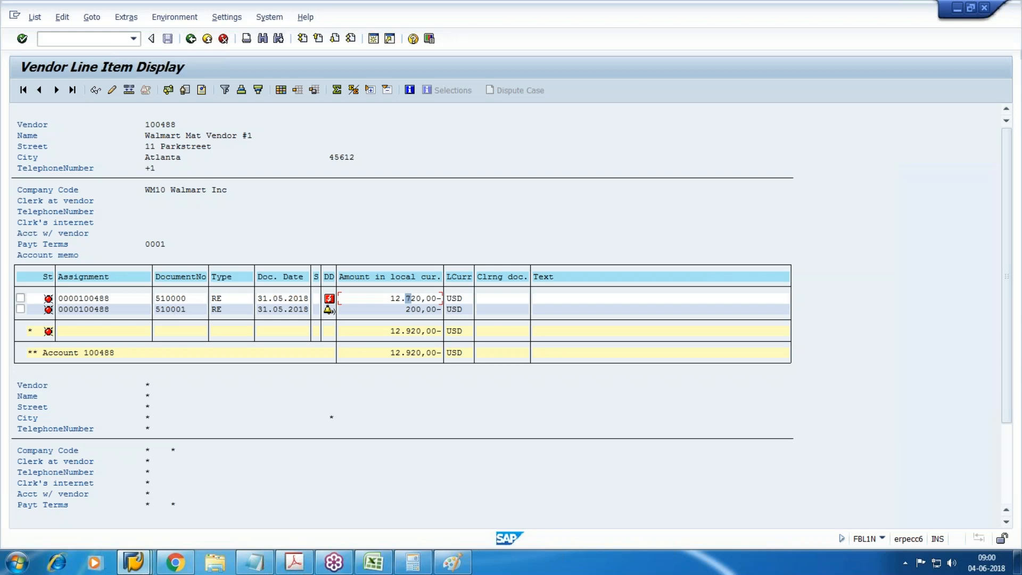
click(134, 562)
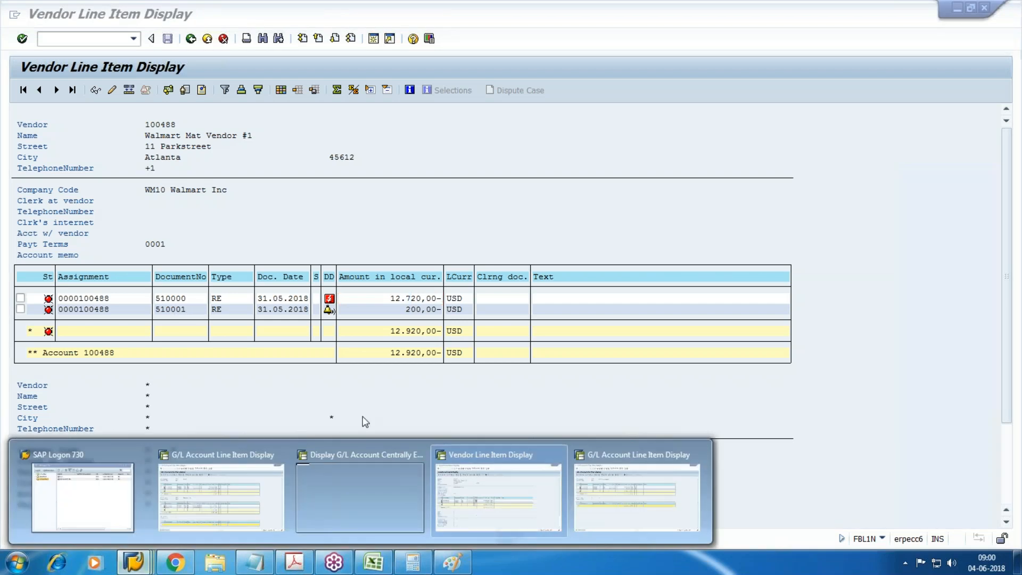
click(621, 521)
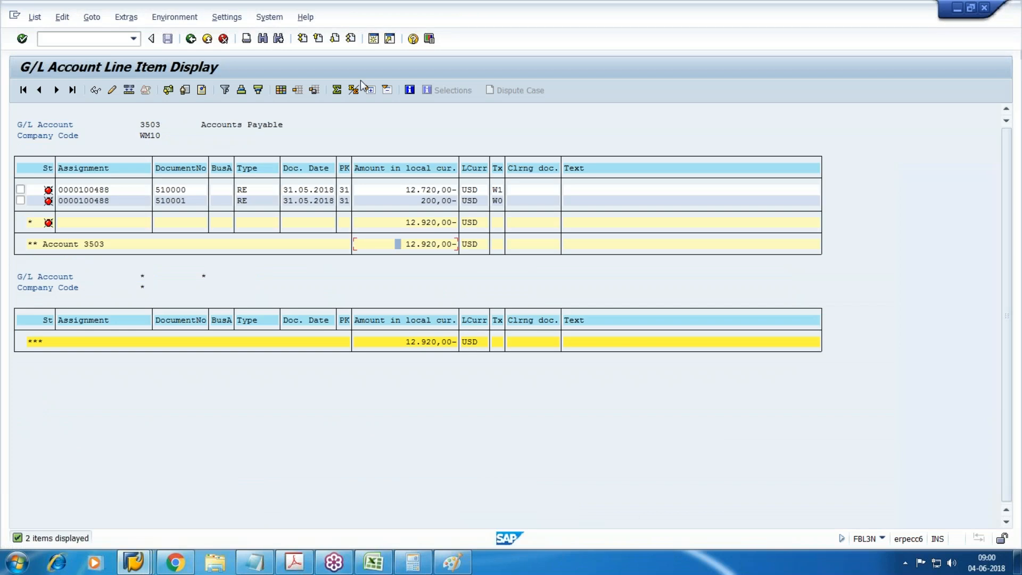
- Open the Data Browser with transaction SE16 and call up the selection screen for table BKPF
click(79, 38)
text(/nse16)
key(Return)
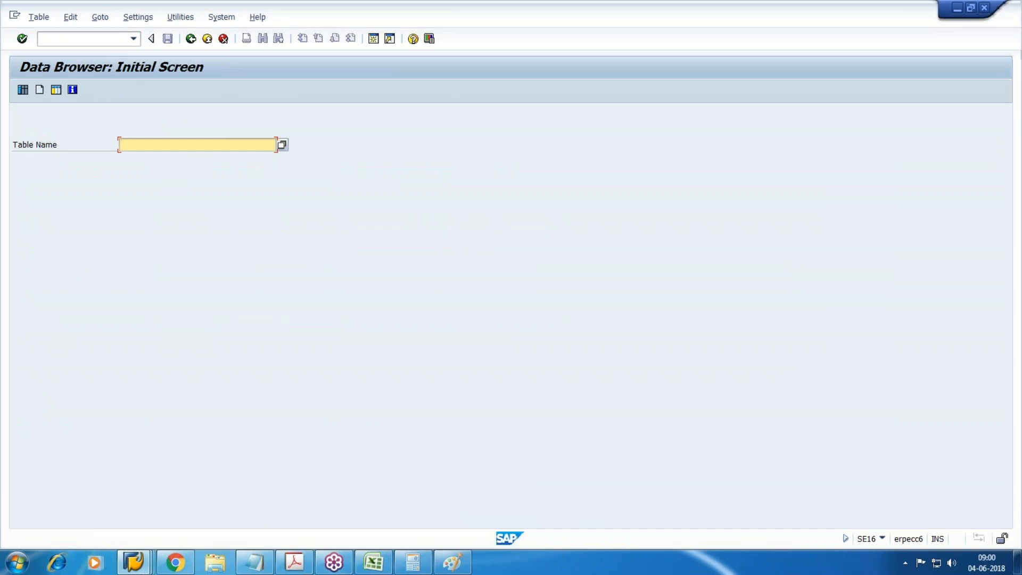
text(a)
key(BackSpace)
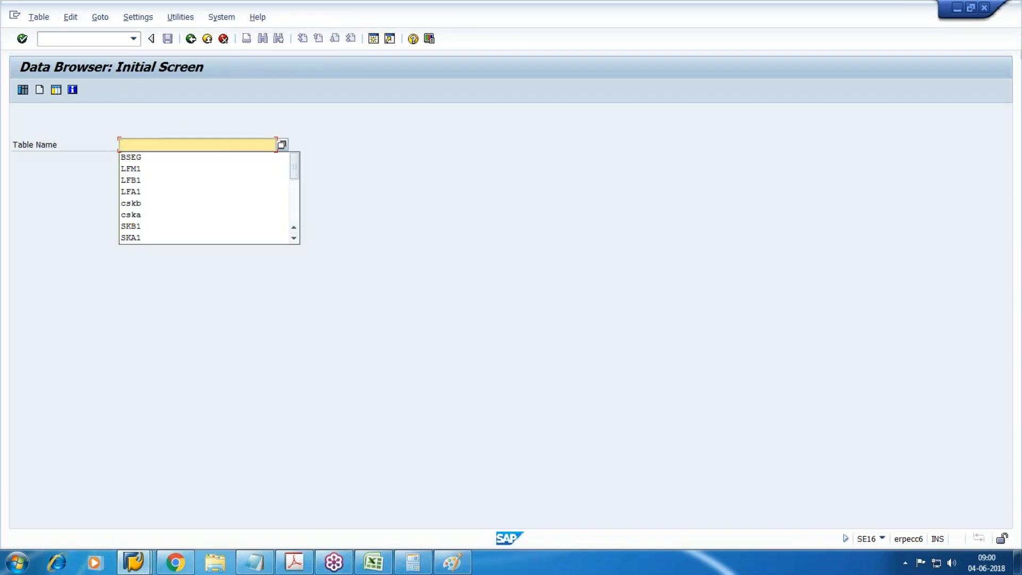
text(bkpf)
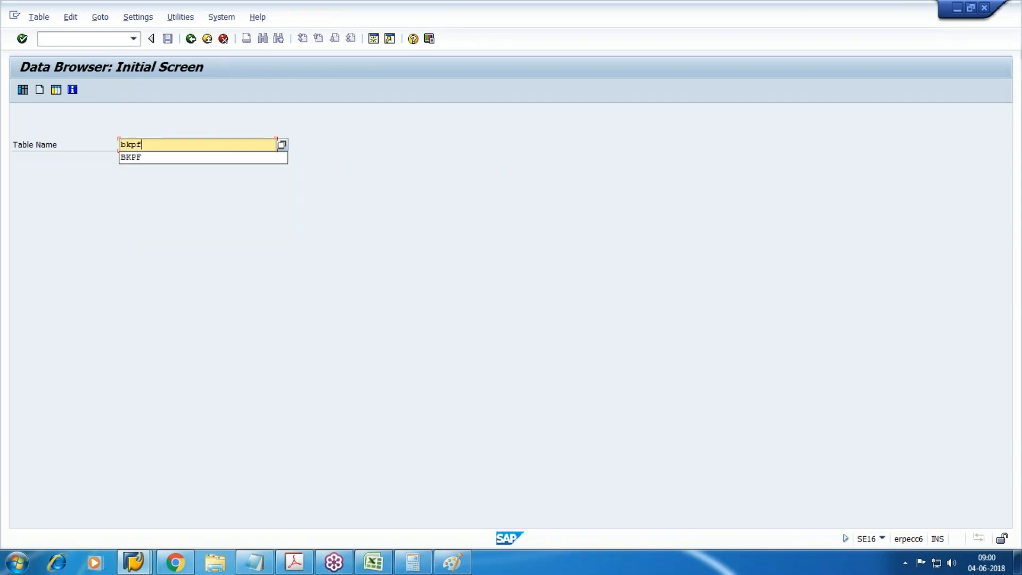
click(244, 202)
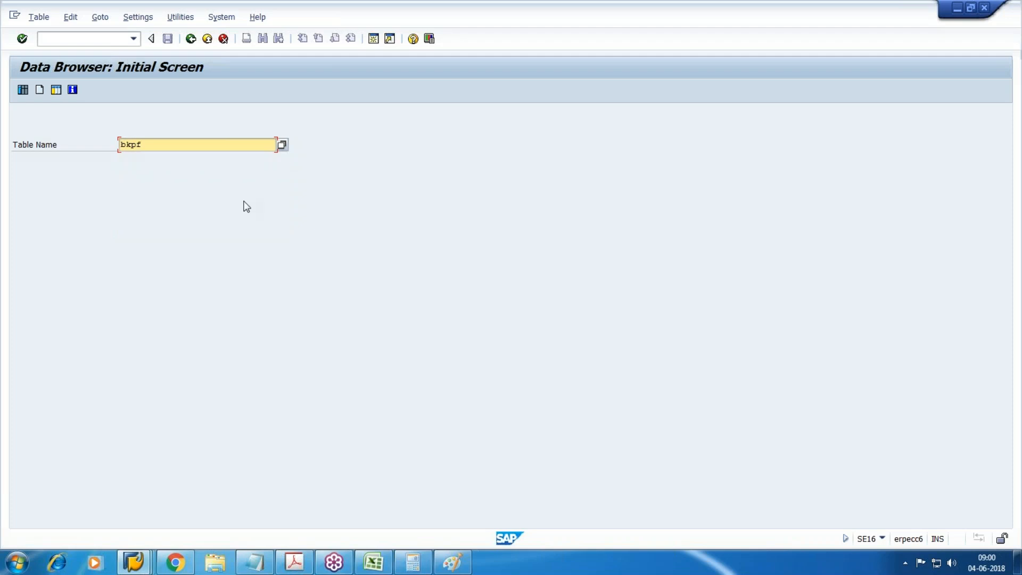
click(21, 39)
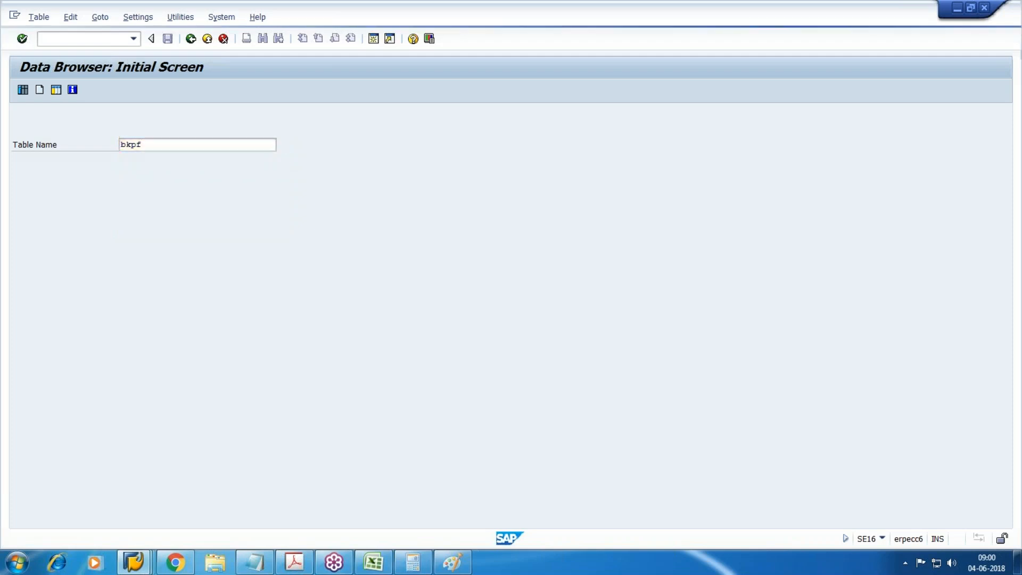
- List the BKPF entries for document numbers 510000 to 510001
key(Tab)
key(Tab)
key(alt+Tab)
key(alt+Tab)
text(51)
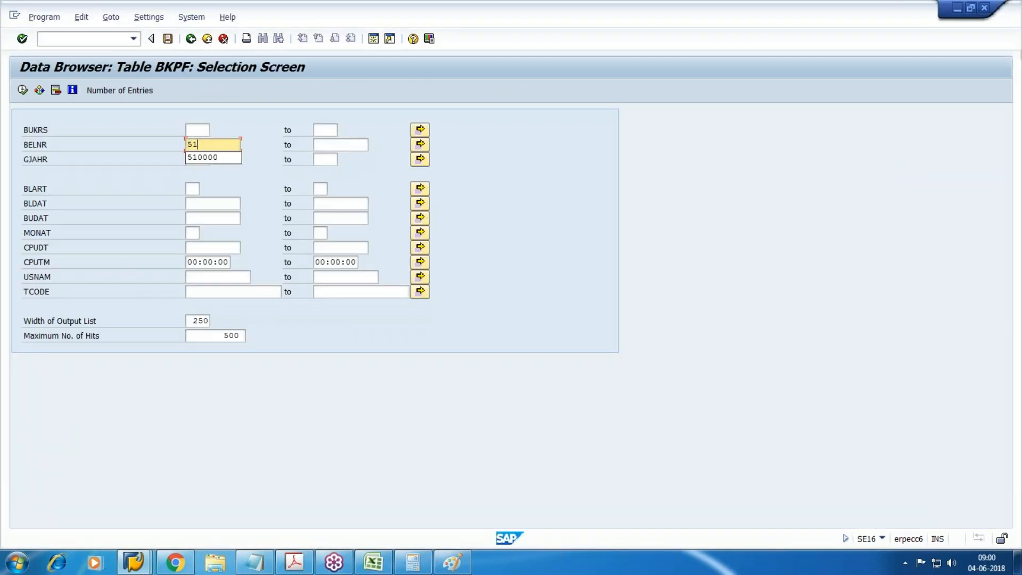
key(Down)
key(Return)
key(Tab)
text(51)
key(Down)
key(Return)
click(22, 90)
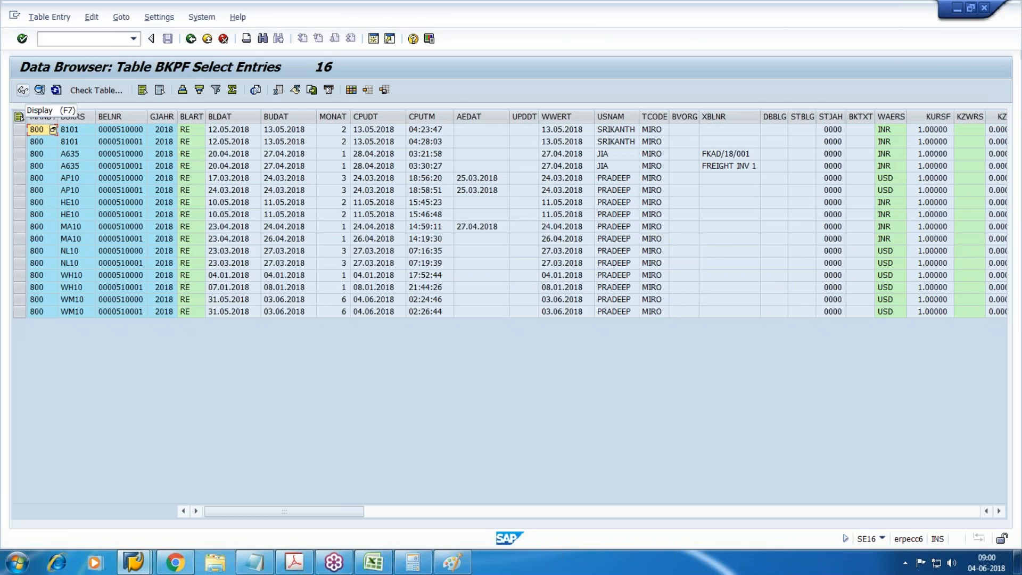
- Return to the BKPF selection, restrict it to company code WM10, and list the entries again
key(F3)
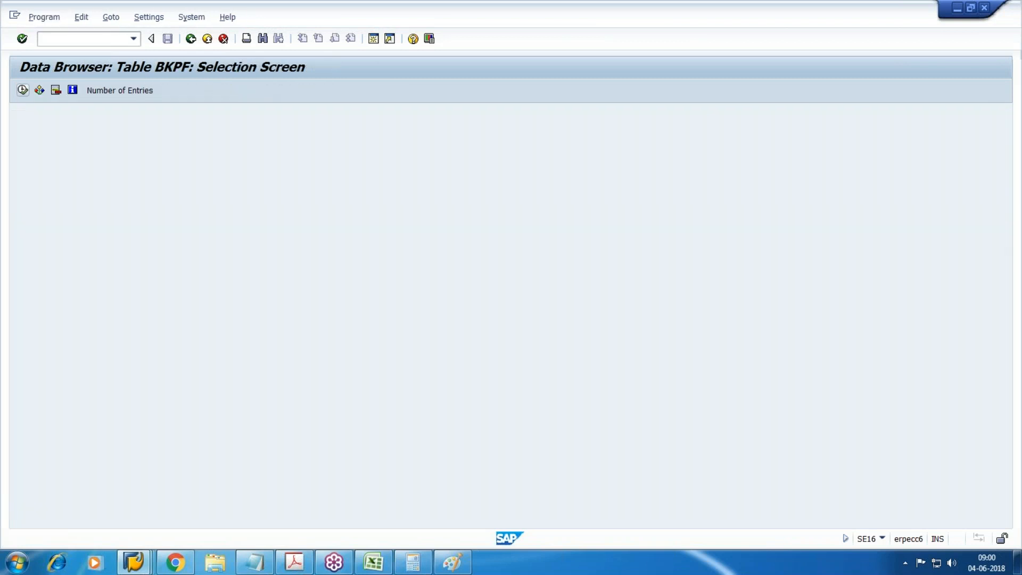
text(wm10)
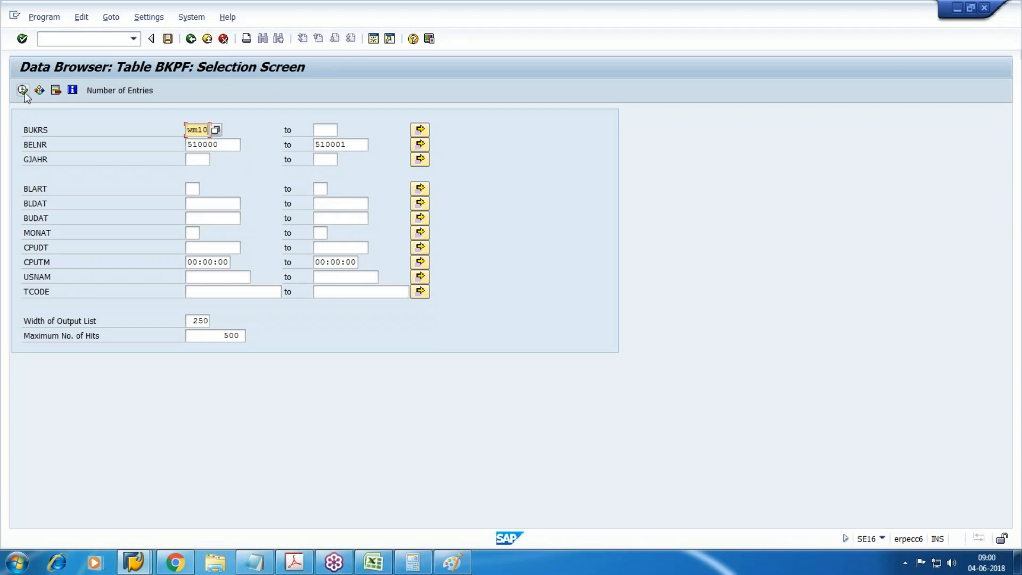
click(23, 89)
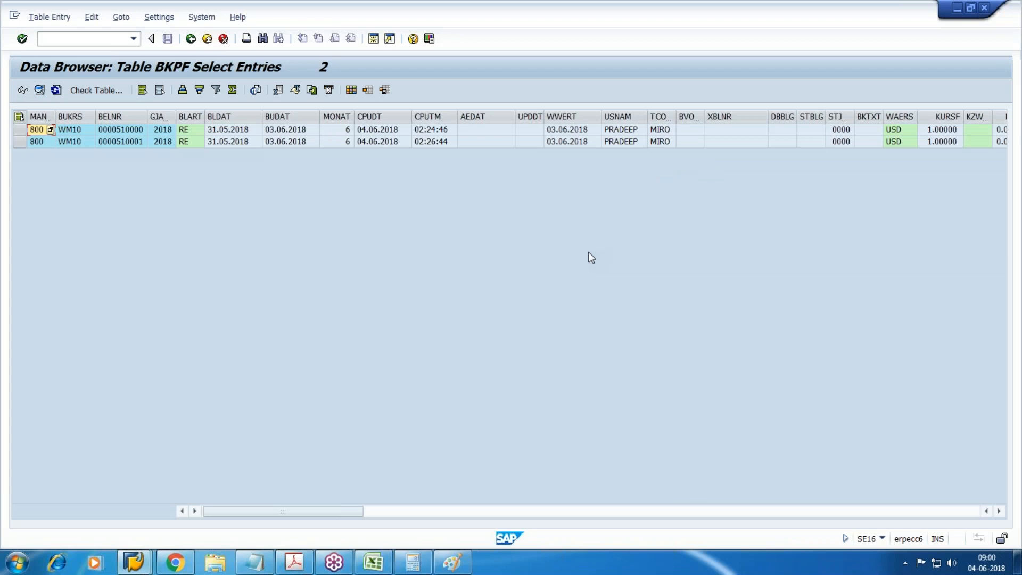
- Go back to the Data Browser start and call up the selection screen for table BSEG
key(F3)
key(F3)
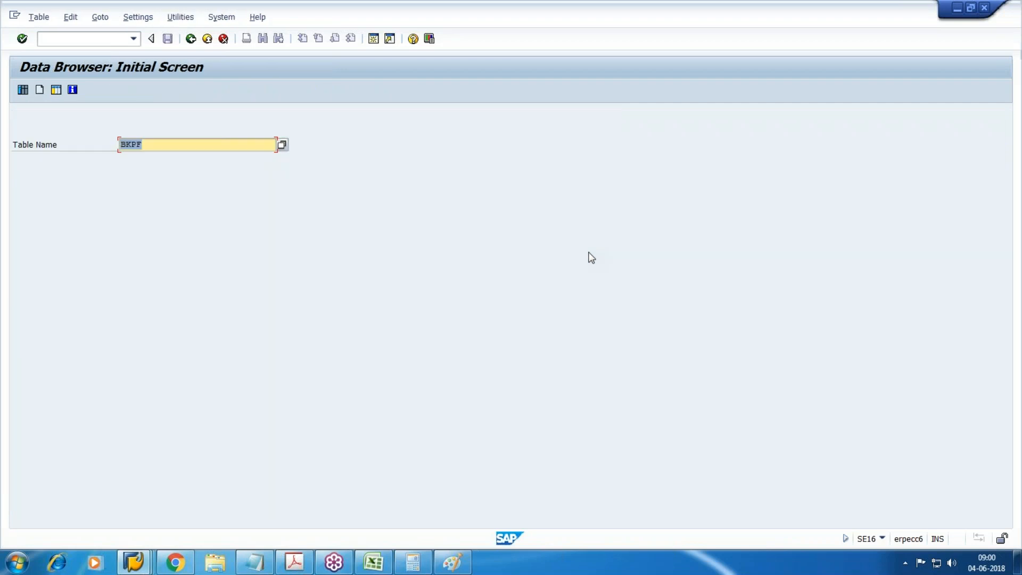
key(BackSpace)
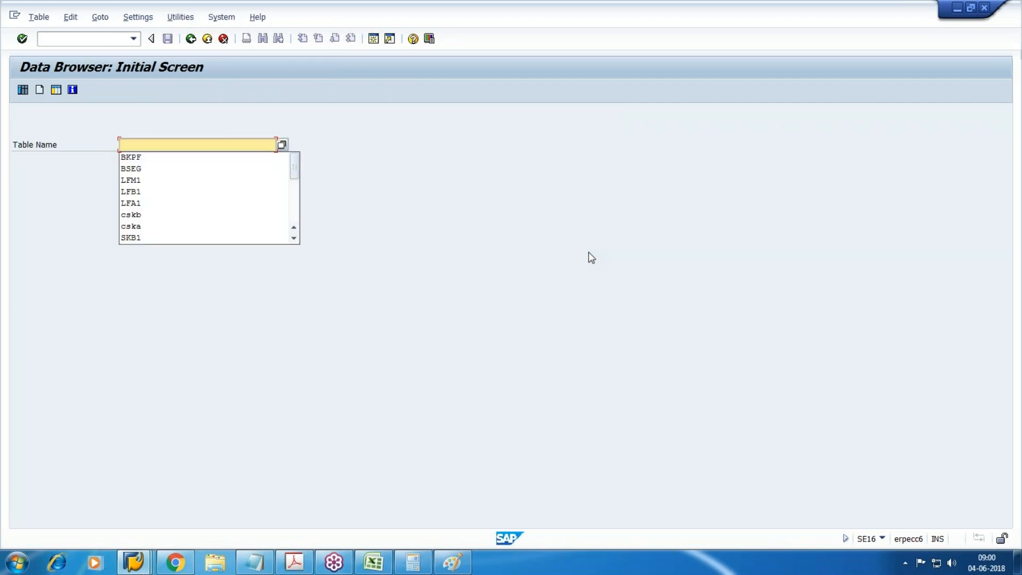
text(bseg)
key(Return)
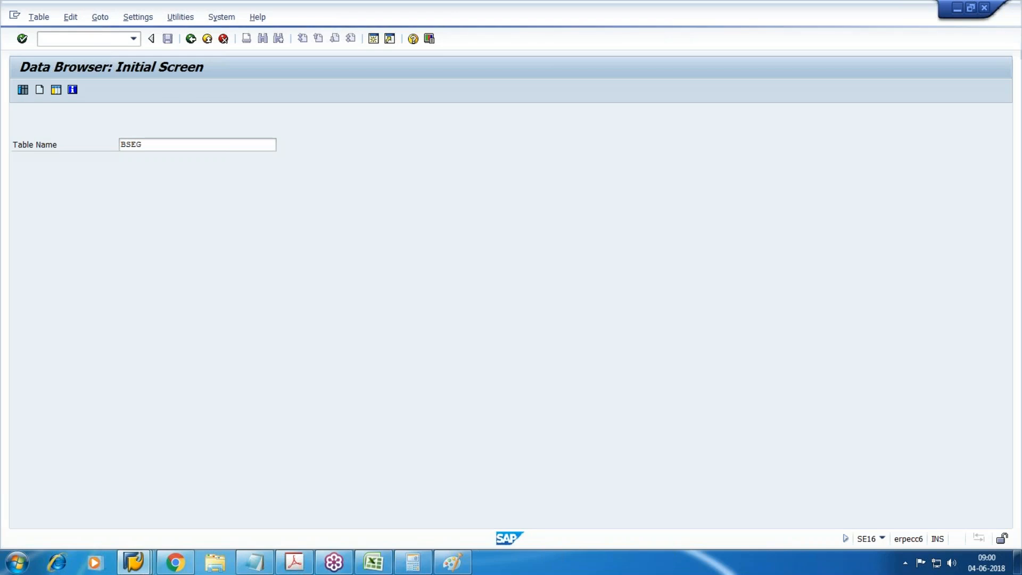
- List the BSEG entries for company code WM10 and document numbers 510000 to 510001
text(m)
key(BackSpace)
text(WM10)
key(Tab)
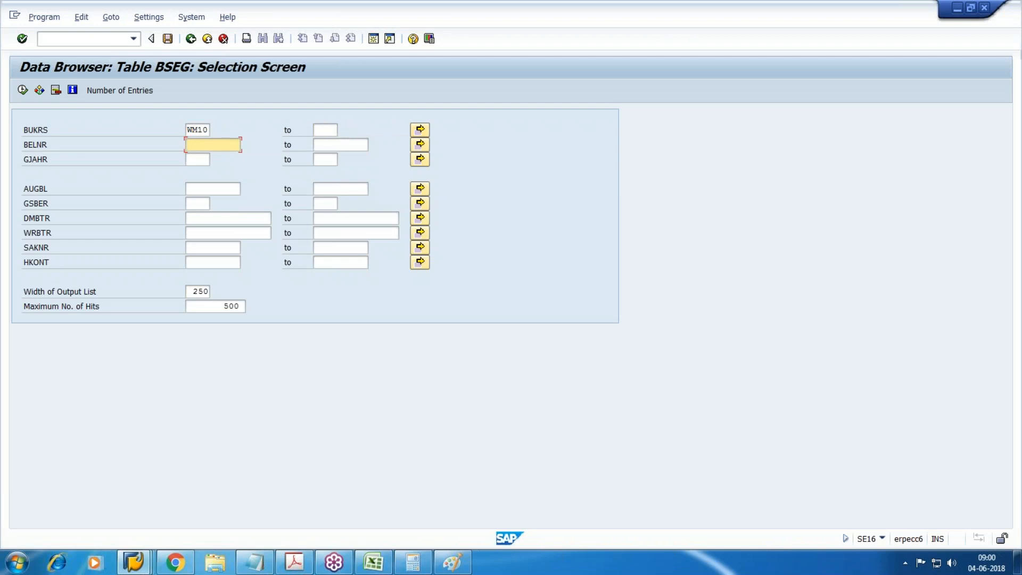
text(51)
key(Down)
key(Return)
key(Tab)
text(51)
key(Down)
key(Return)
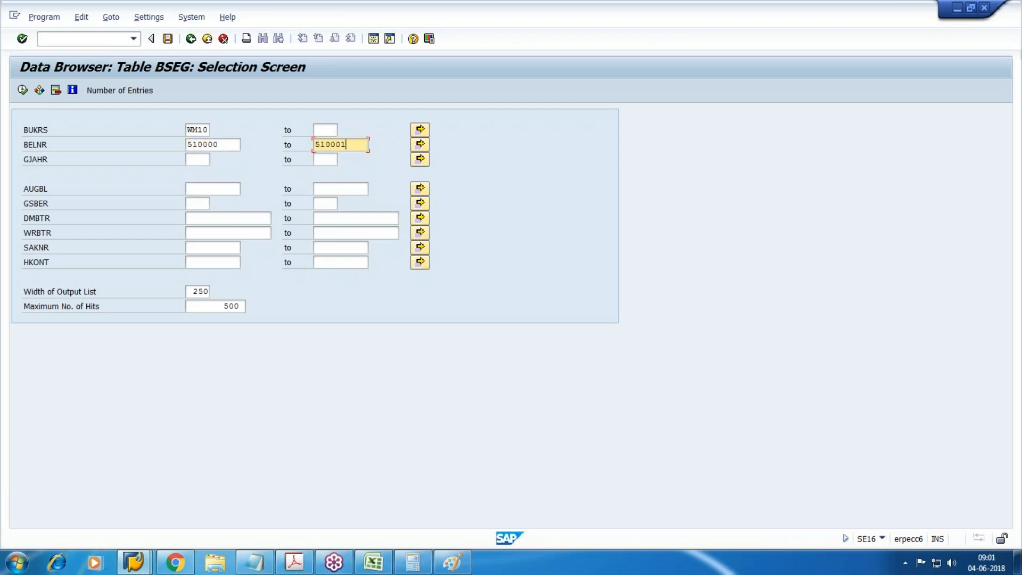
click(25, 93)
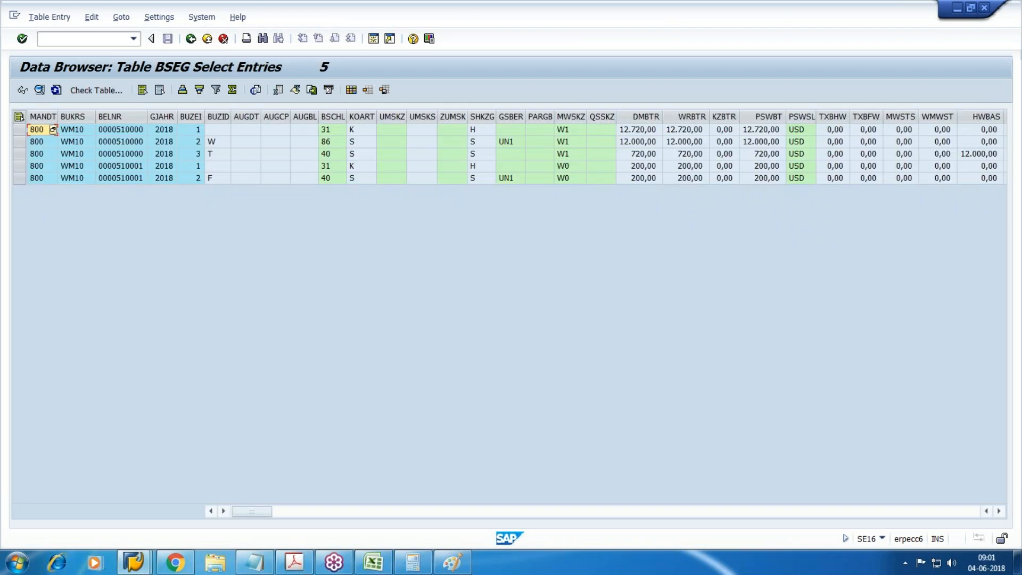
- Examine the account types, local currency amounts and posting keys of the BSEG line items for both documents
click(354, 130)
click(634, 132)
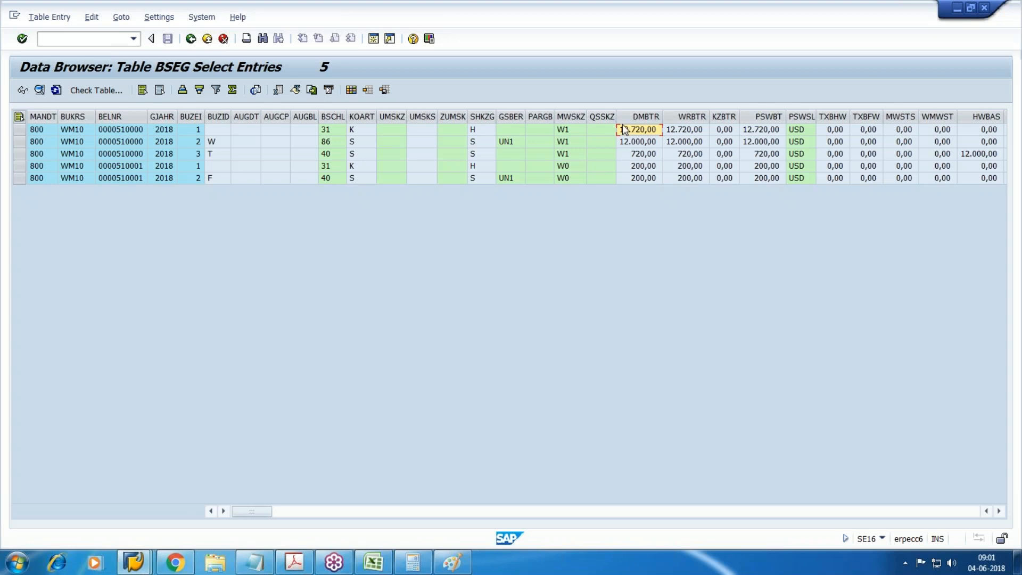
click(644, 168)
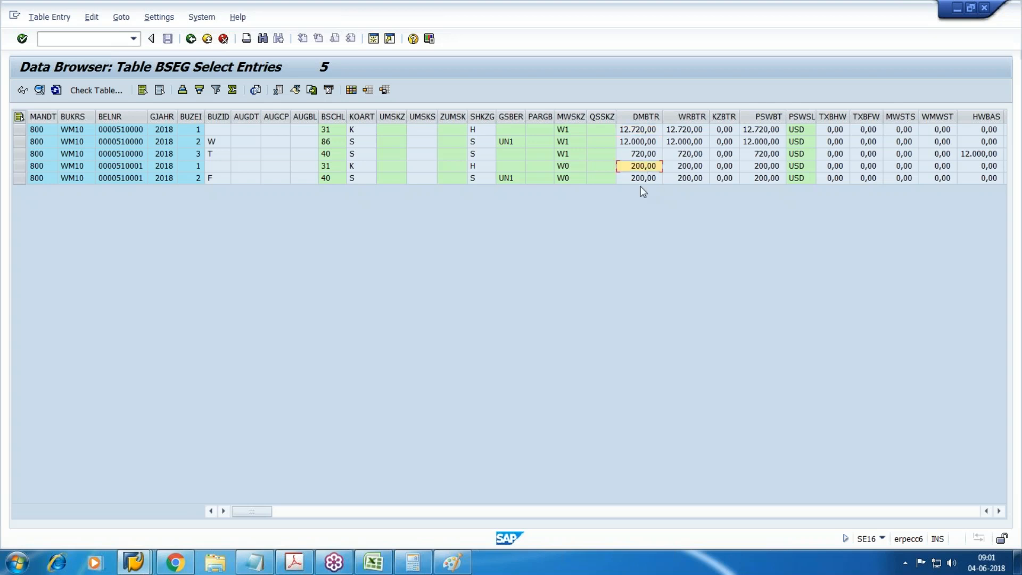
click(359, 143)
click(362, 154)
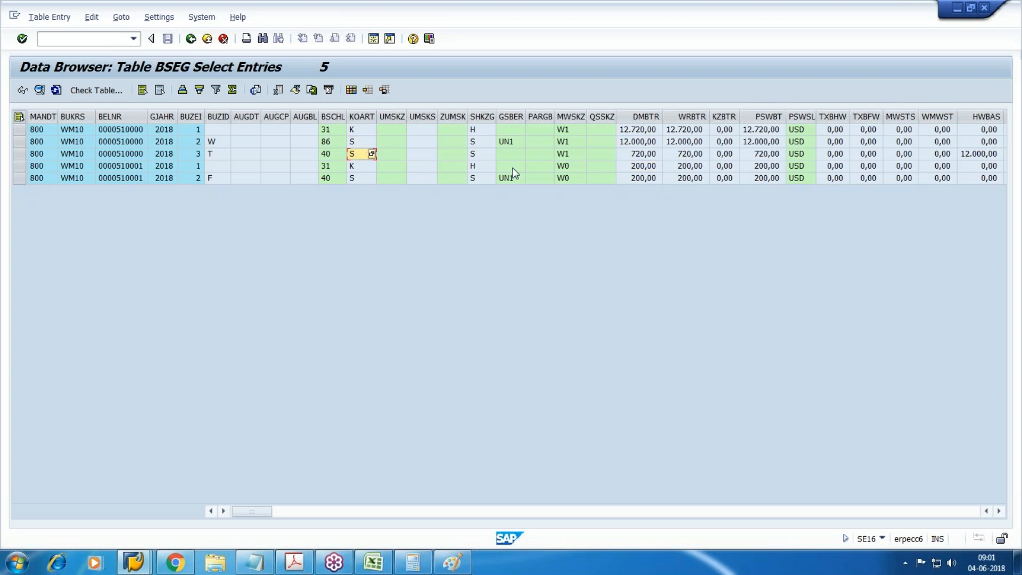
click(638, 153)
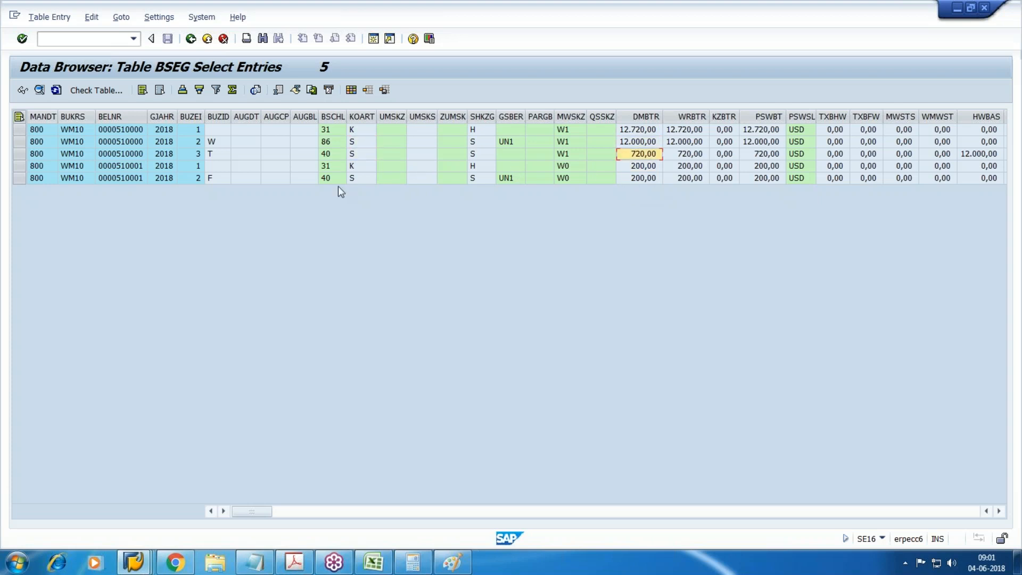
click(364, 179)
click(652, 182)
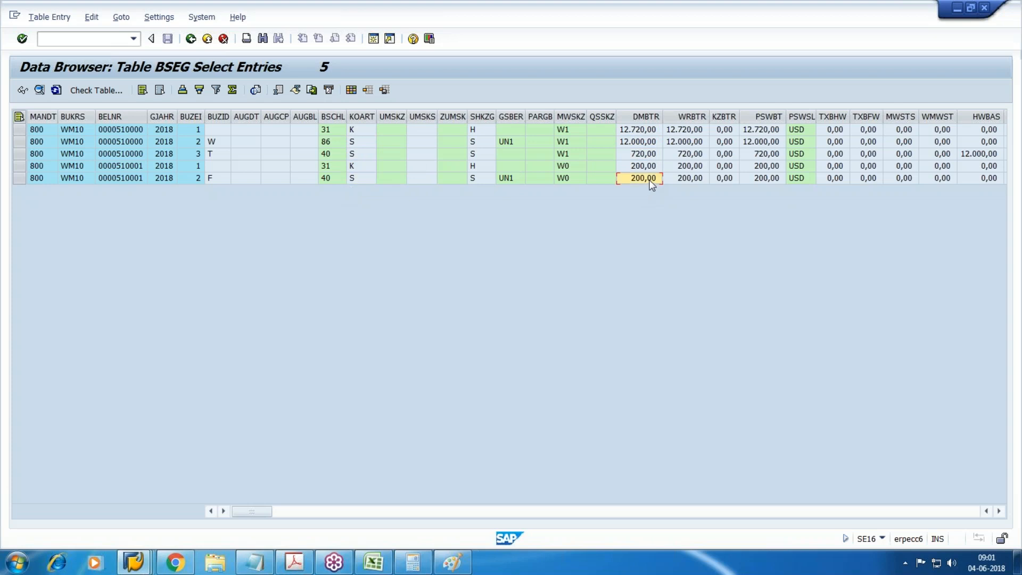
click(764, 131)
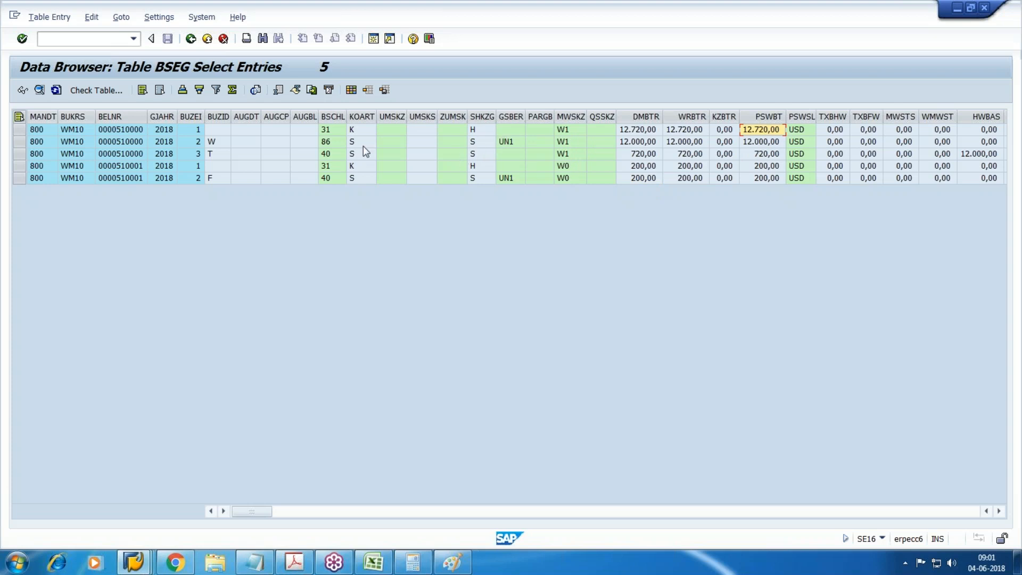
click(333, 130)
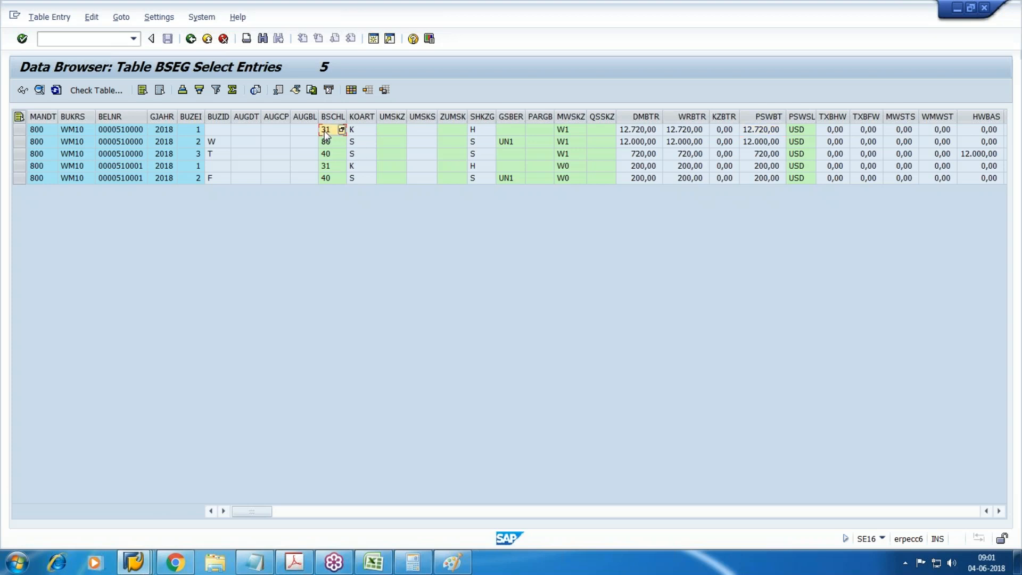
click(333, 145)
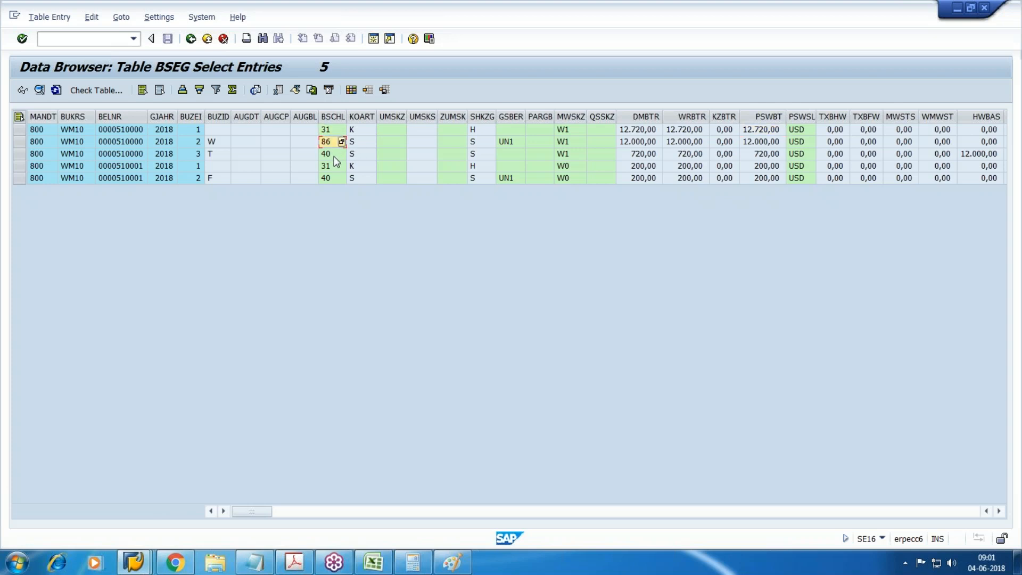
click(333, 141)
- Go back to the Data Browser start and call up the selection screen for table BSIK
key(F3)
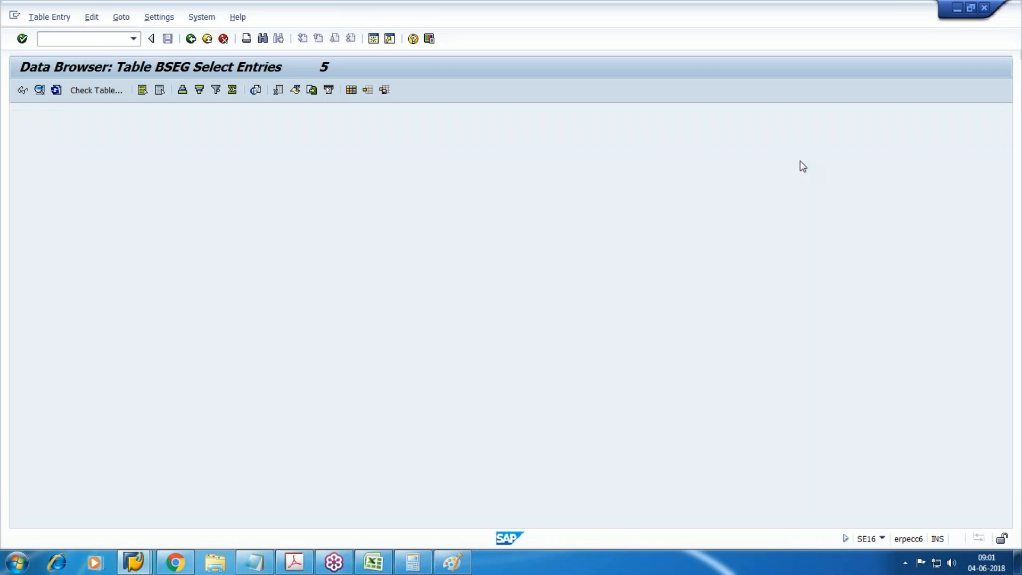
key(F3)
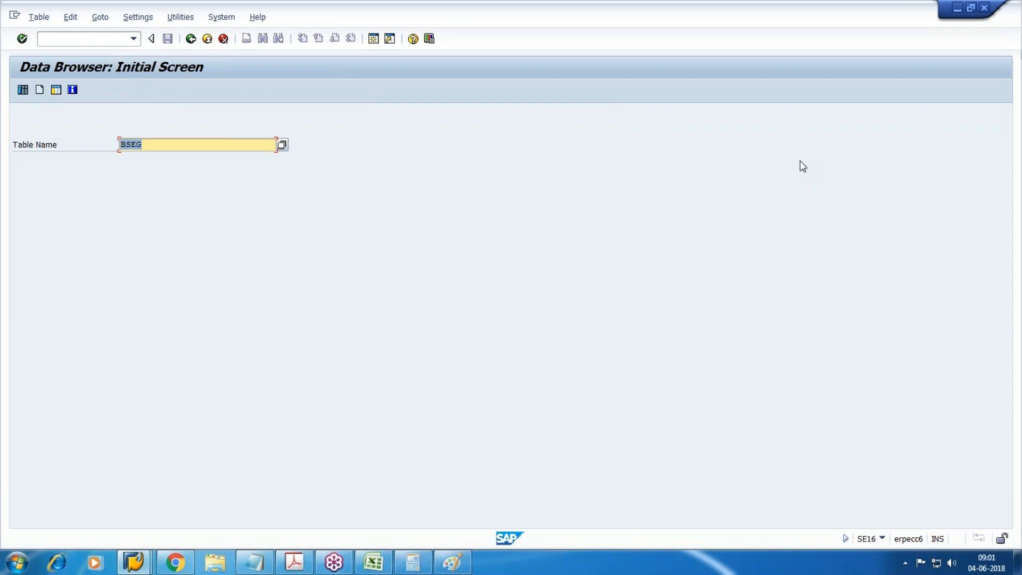
key(BackSpace)
text(BSIK)
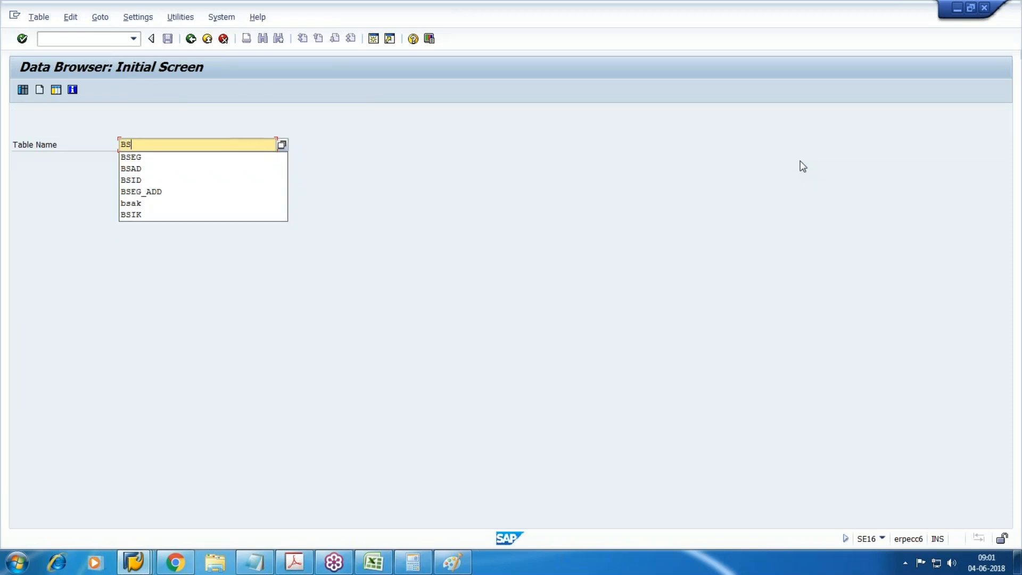
click(22, 39)
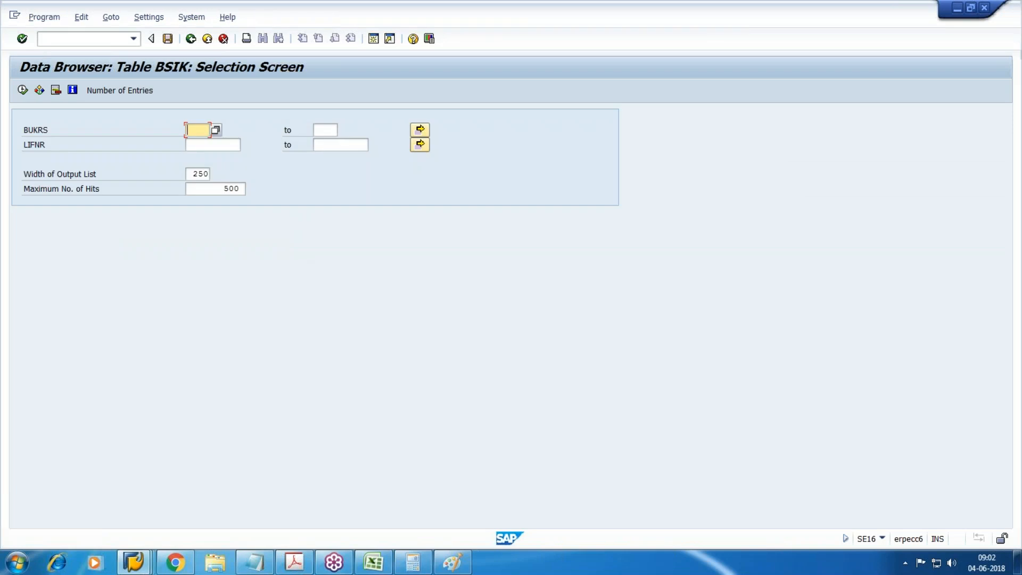
- Try to list the BSIK entries for company code WM10 with LIFNR 510000 to 510001
text(WM)
key(Down)
key(Return)
key(Tab)
text(5)
key(Down)
key(Return)
key(Tab)
text(1)
key(BackSpace)
text(51)
key(Down)
key(Return)
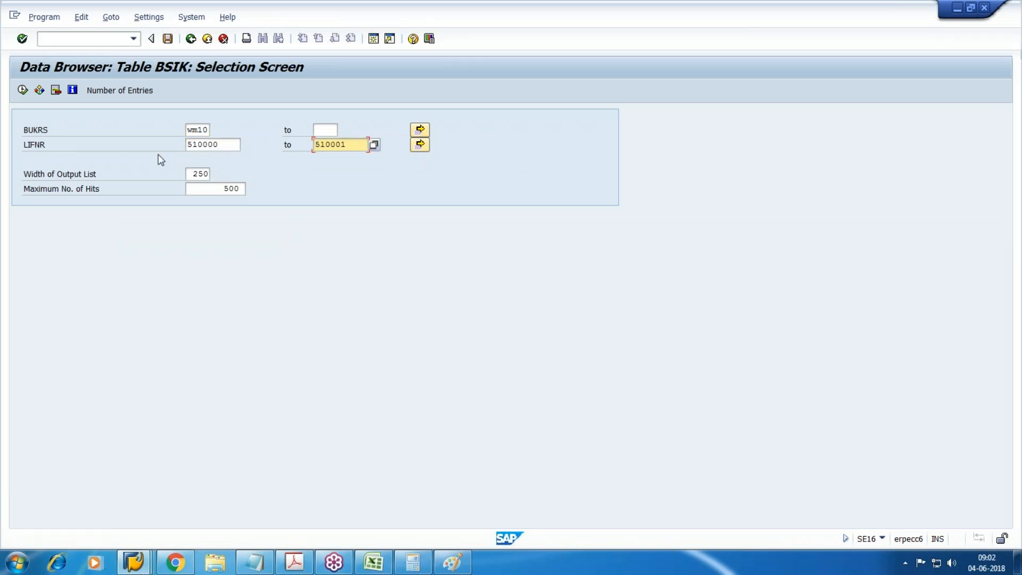
click(23, 91)
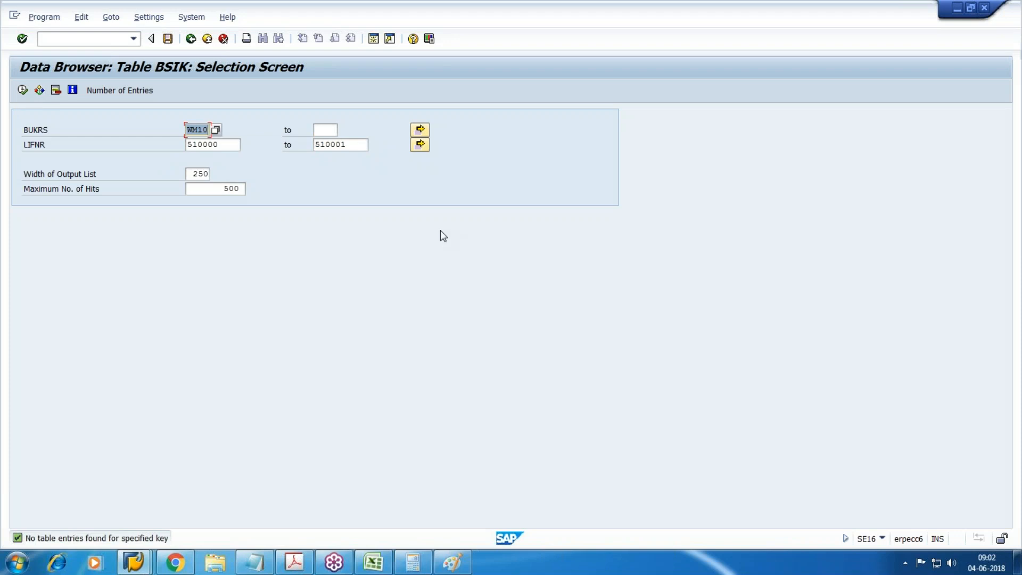
- Leave the Data Browser, restart it with transaction SE16, and call up the BSIK selection screen again
key(F3)
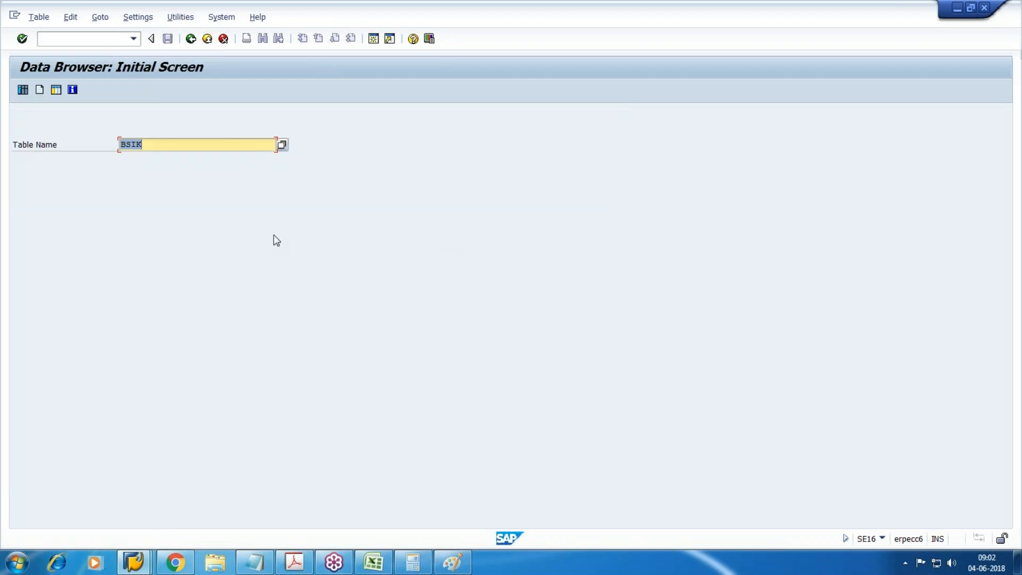
key(F3)
text(SE16)
key(Return)
text(BSIK)
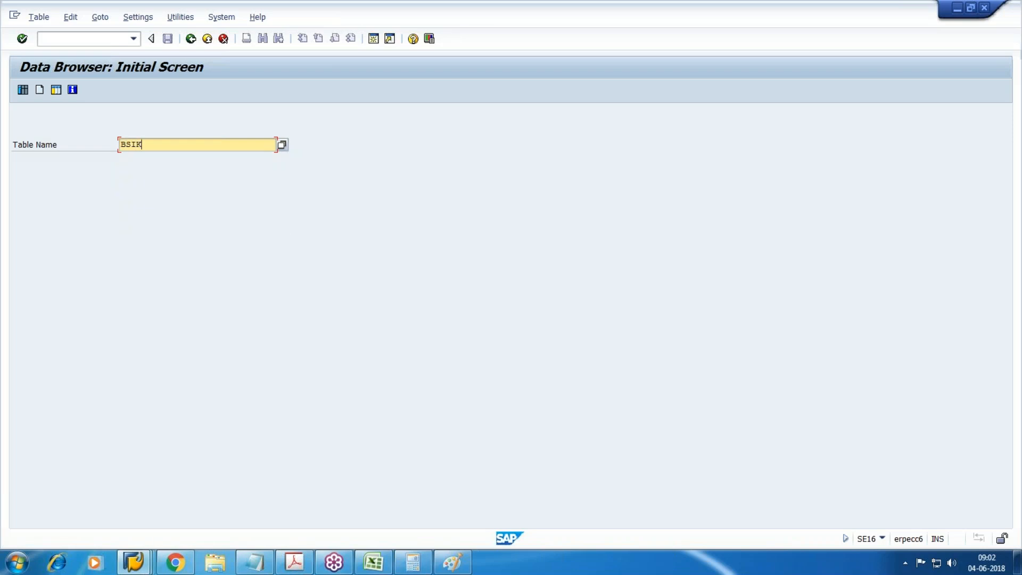
key(Return)
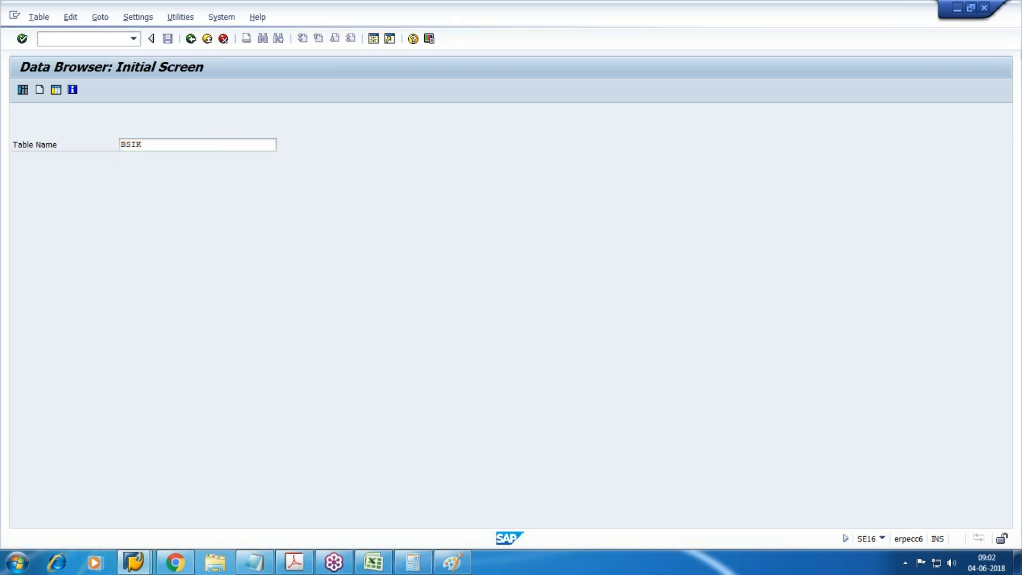
- List the BSIK entries for company code WM10 only and check the local currency amounts of the open vendor items
text(WM1)
key(Down)
key(Return)
click(23, 90)
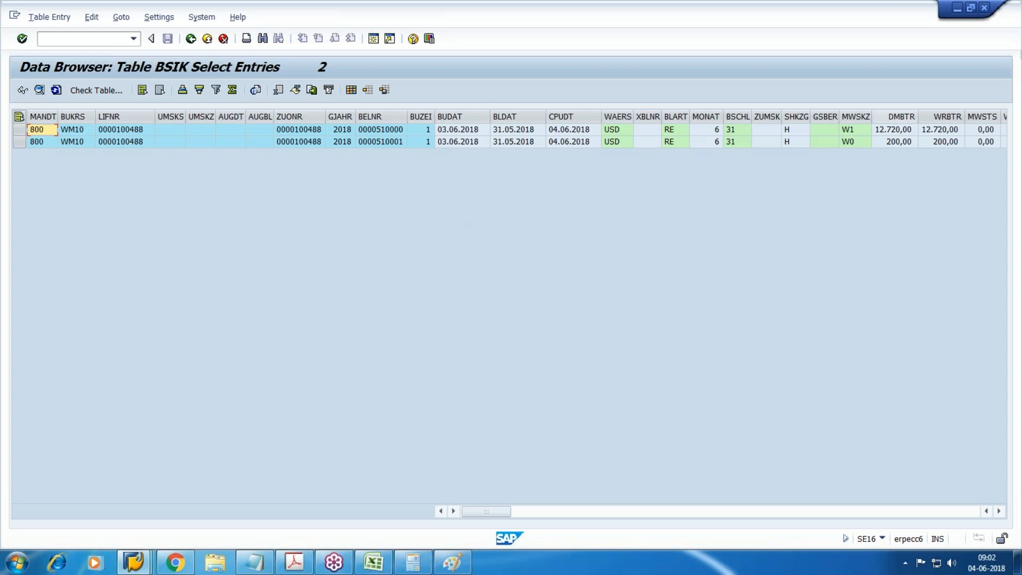
click(893, 129)
click(897, 142)
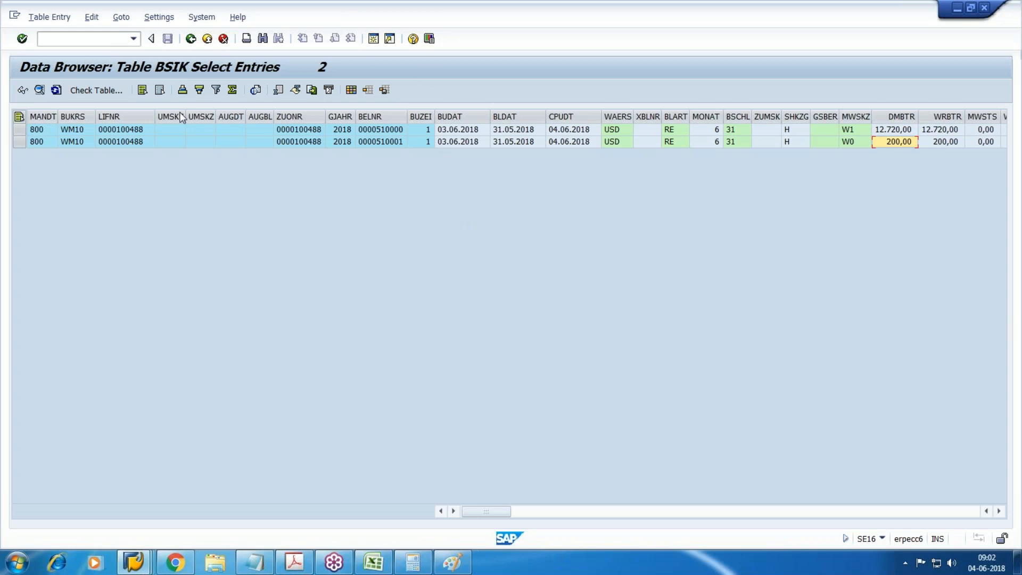
- Switch to the G/L account session and end its transaction to return to the SAP Easy Access menu
click(135, 561)
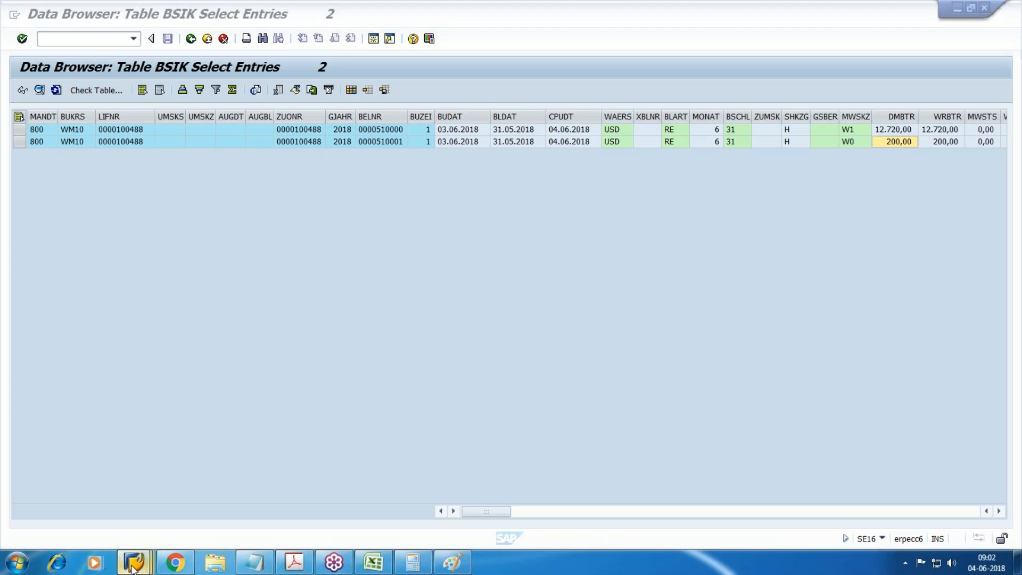
click(318, 499)
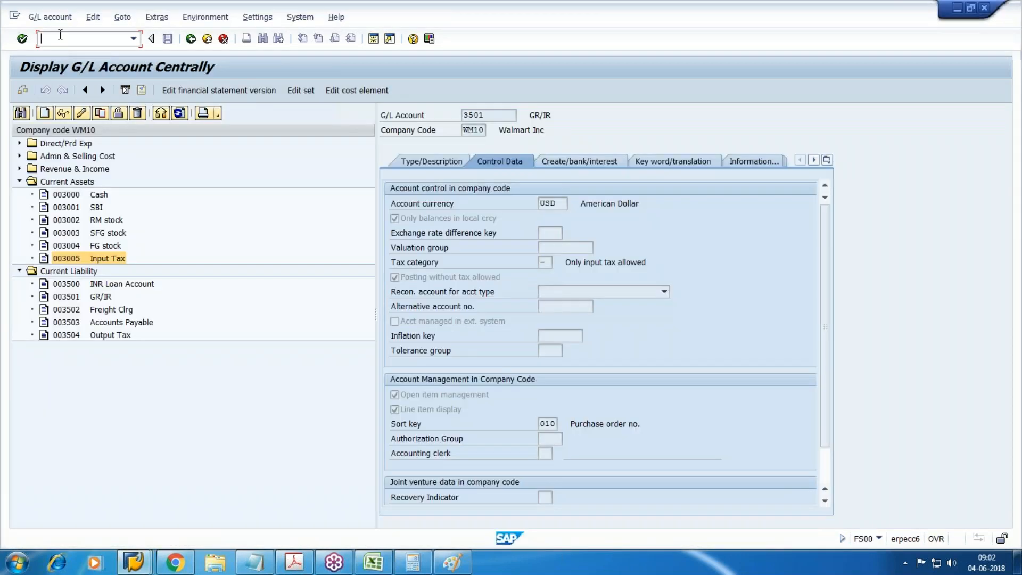
text(/N)
key(Return)
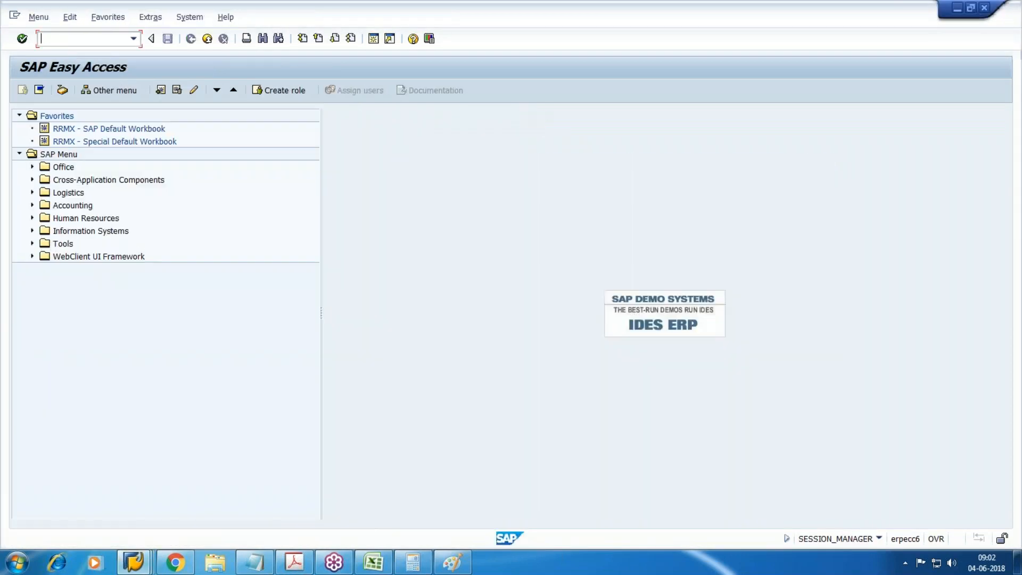
- Expand the SAP menu through Accounting, Financial Accounting, Accounts Payable, Information System and Reports for Accounts Payable Accounting to Vendors: Items
click(31, 205)
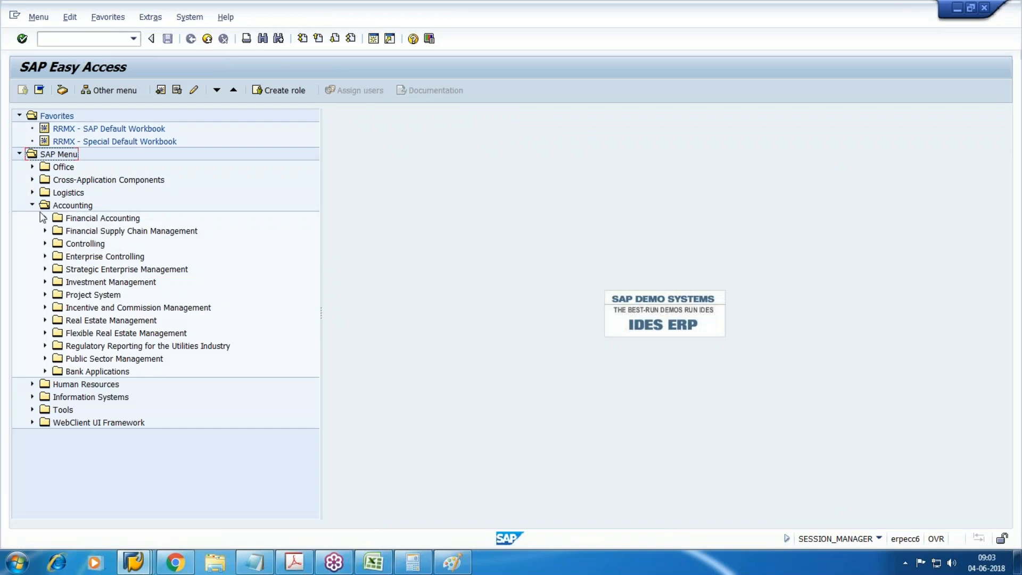
click(45, 218)
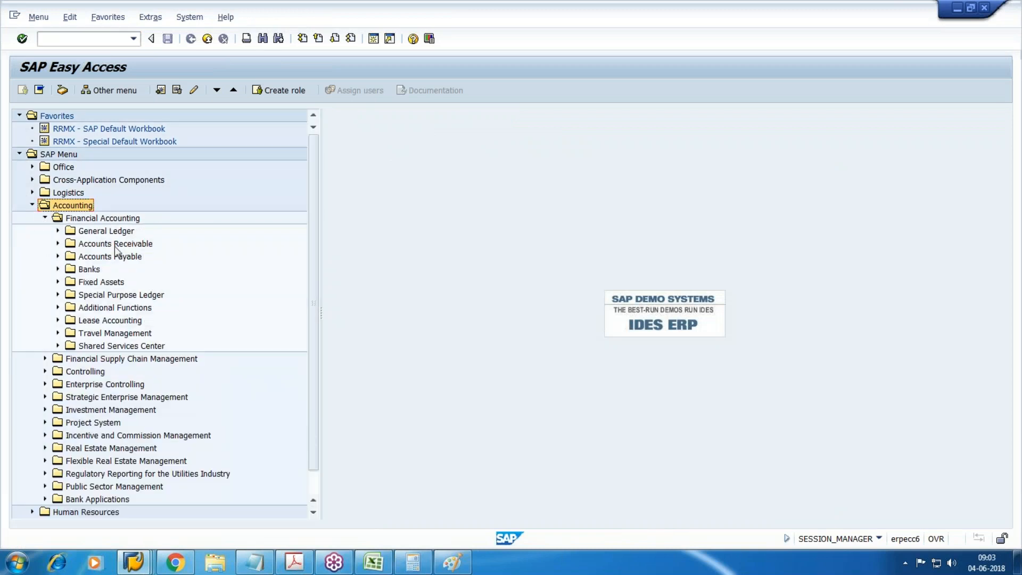
click(58, 256)
scroll(62, 277, down, 2)
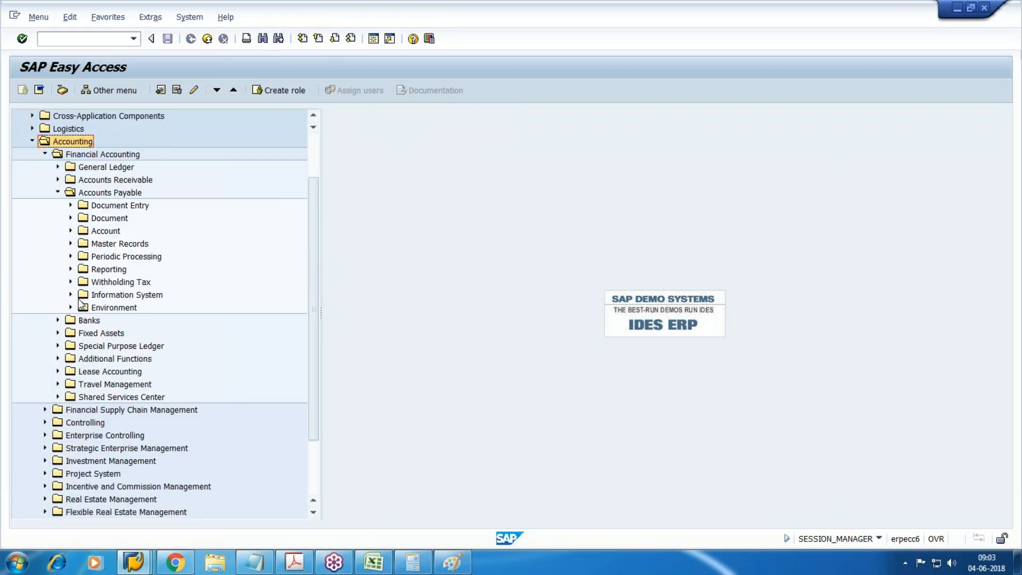
click(71, 294)
scroll(70, 299, down, 2)
click(83, 258)
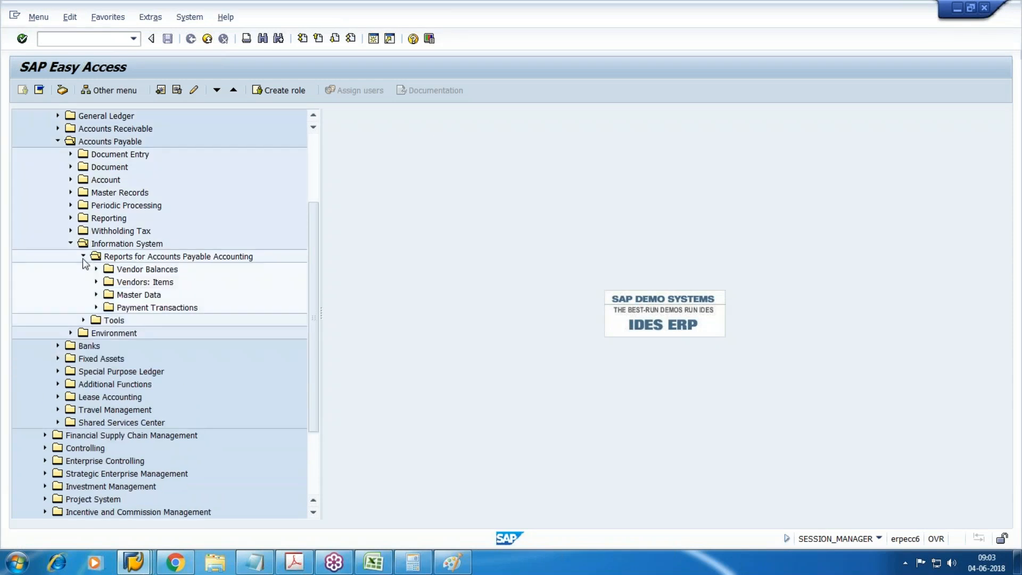
scroll(87, 269, down, 2)
click(104, 222)
click(97, 218)
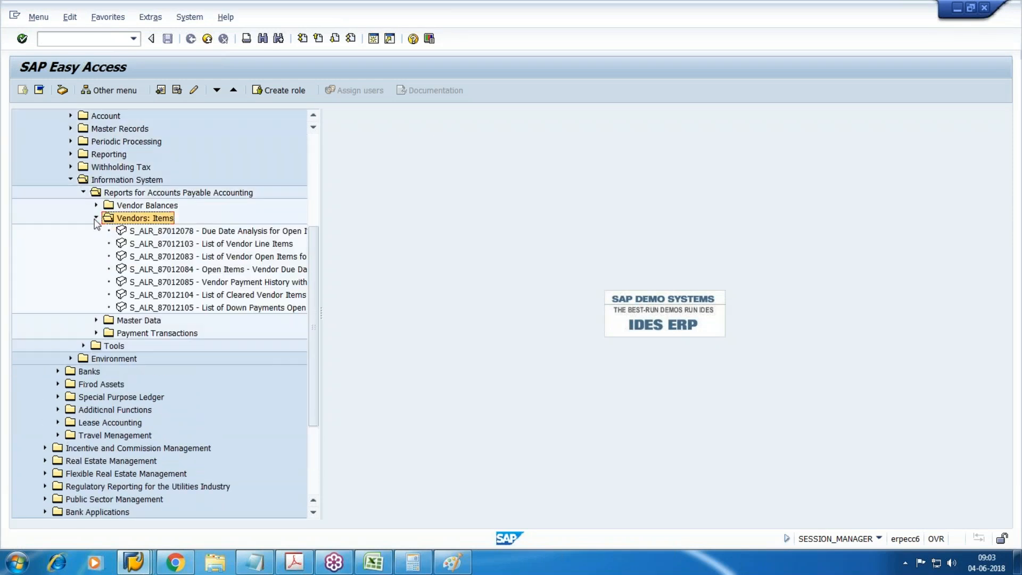
- Open the report List of Vendor Open Items for Printing and run it for company code WM10
drag(169, 512, 224, 512)
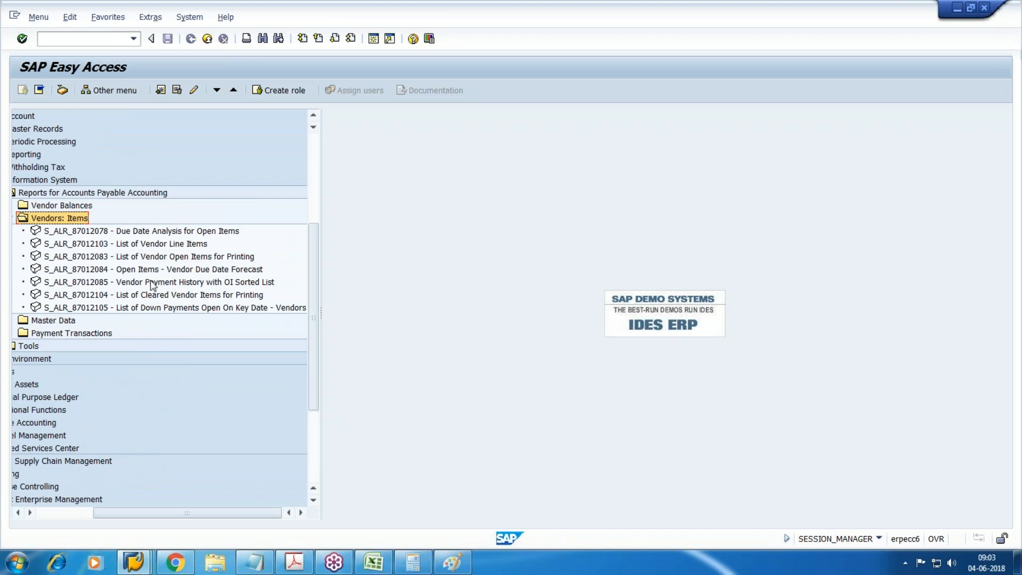
click(174, 243)
click(173, 257)
key(Return)
key(Tab)
key(Tab)
key(Tab)
text(W)
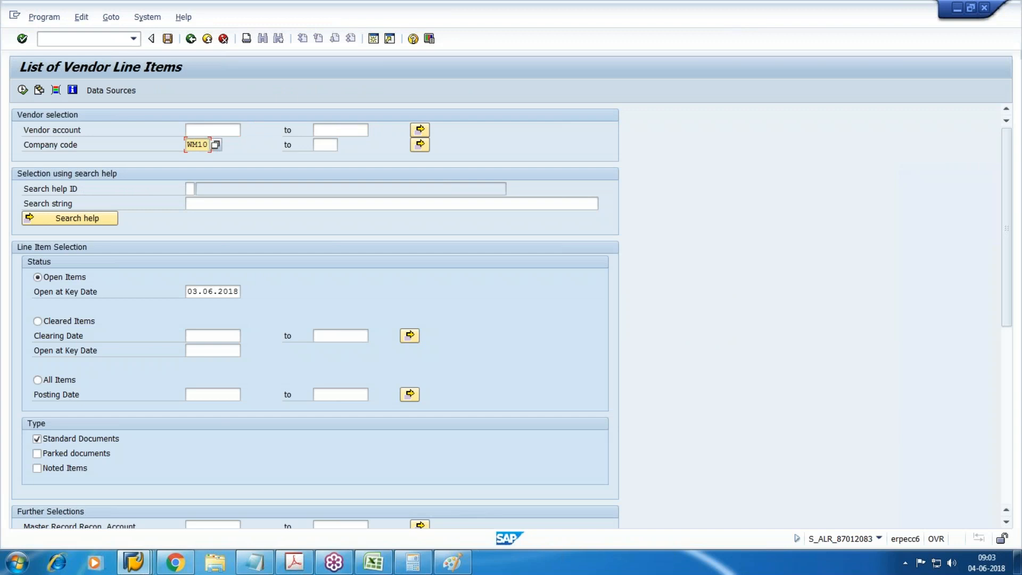
click(23, 90)
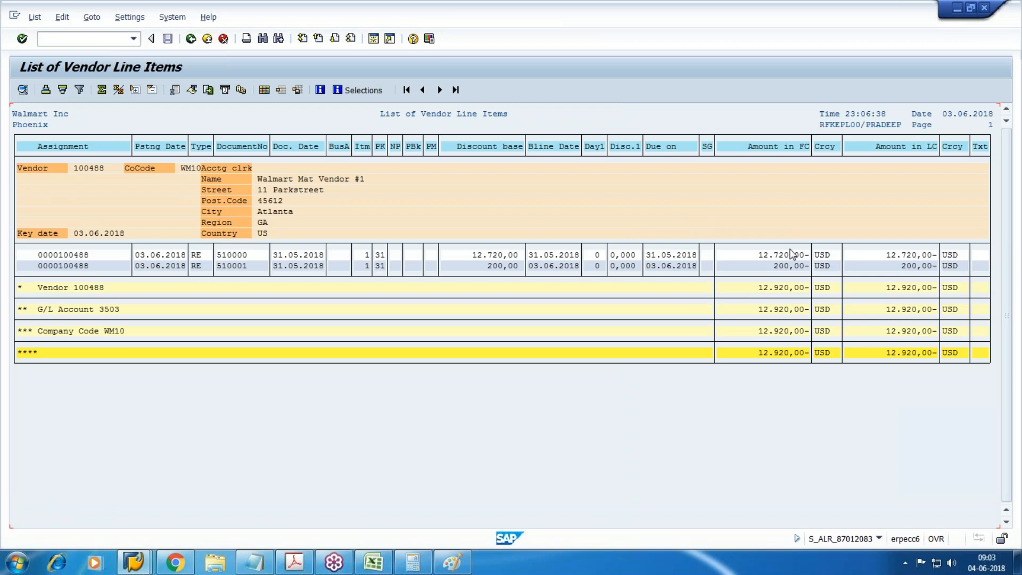
click(1016, 33)
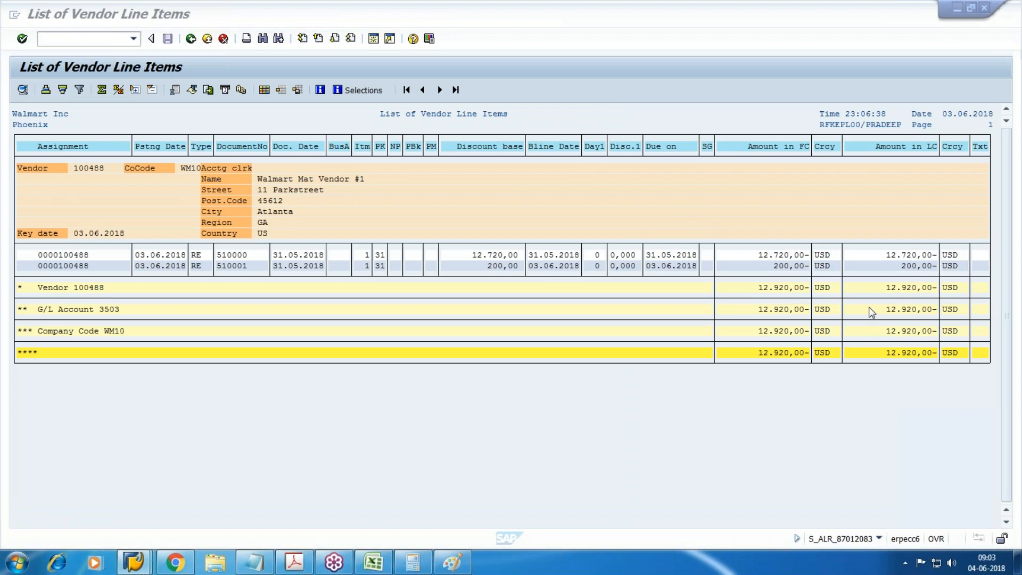